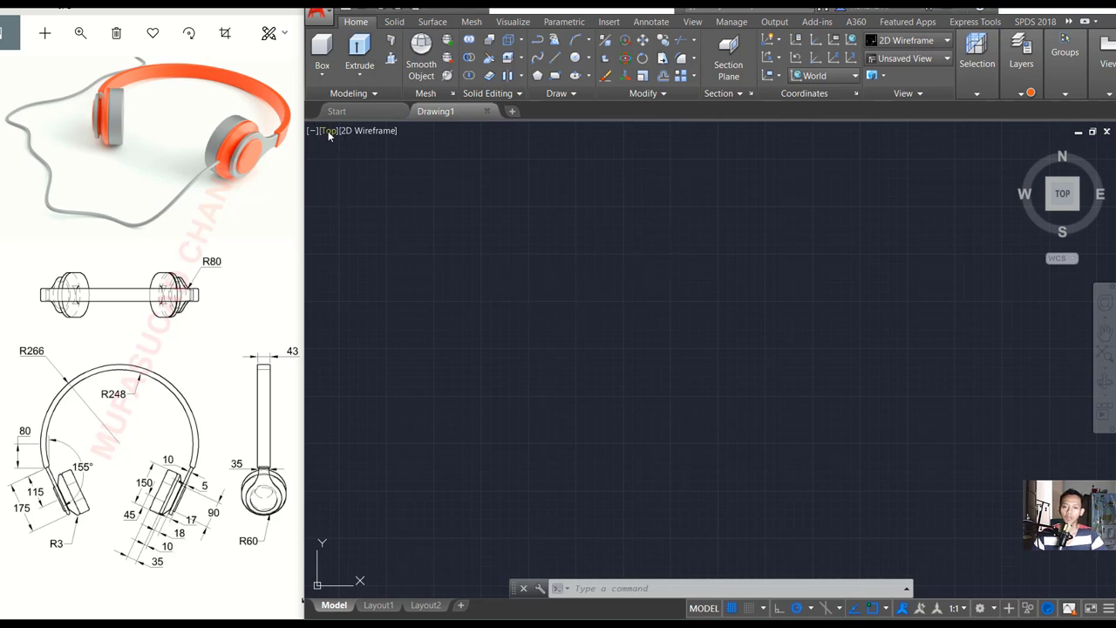
Draw a radius-266 circle and a concentric radius-248 circle on the same centre
left_click(624, 281)
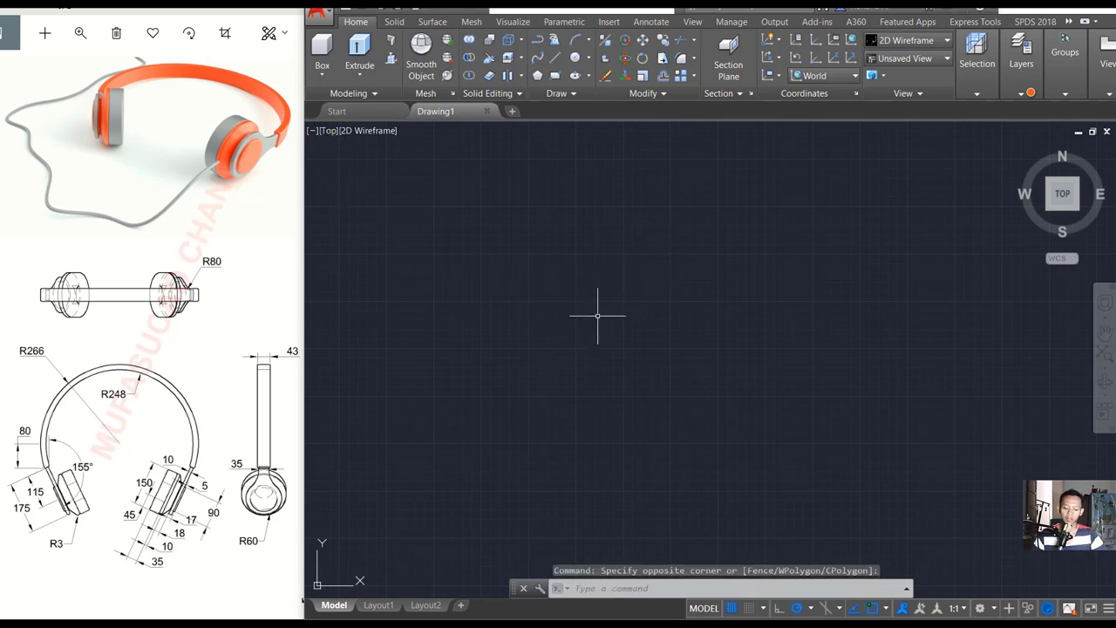
type("c")
key("Return")
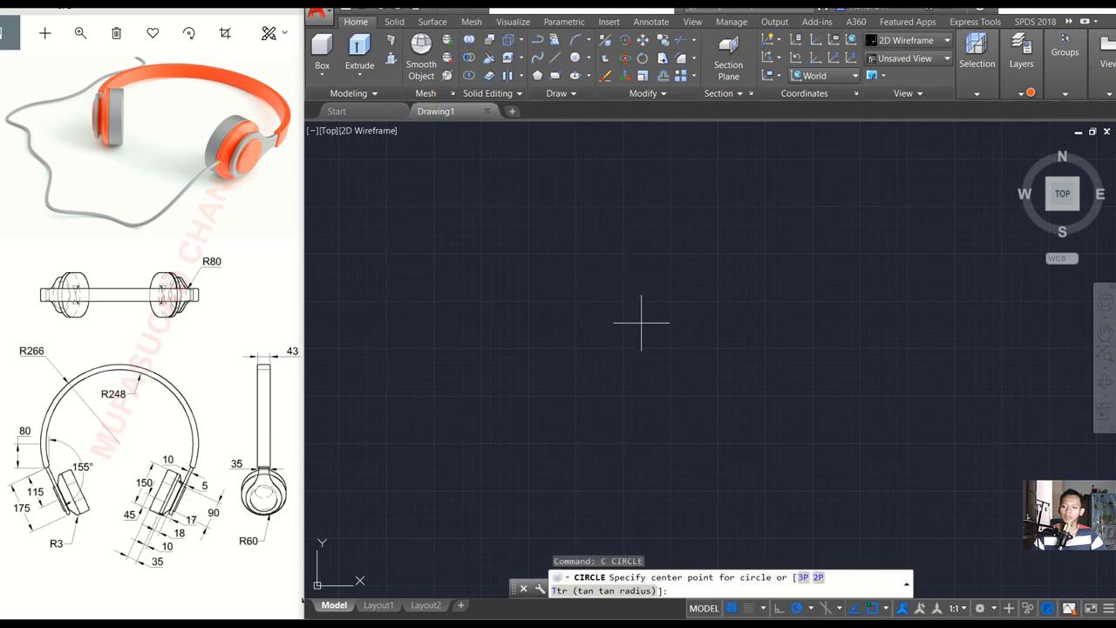
left_click(642, 329)
type("266")
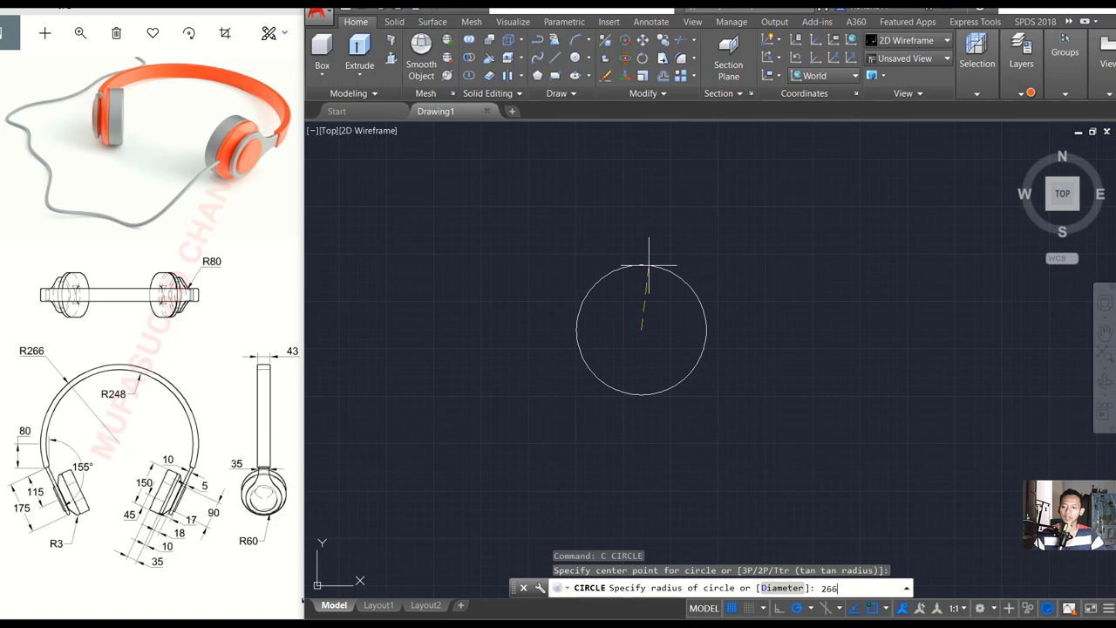
key("Return")
scroll(609, 363, "up", 5)
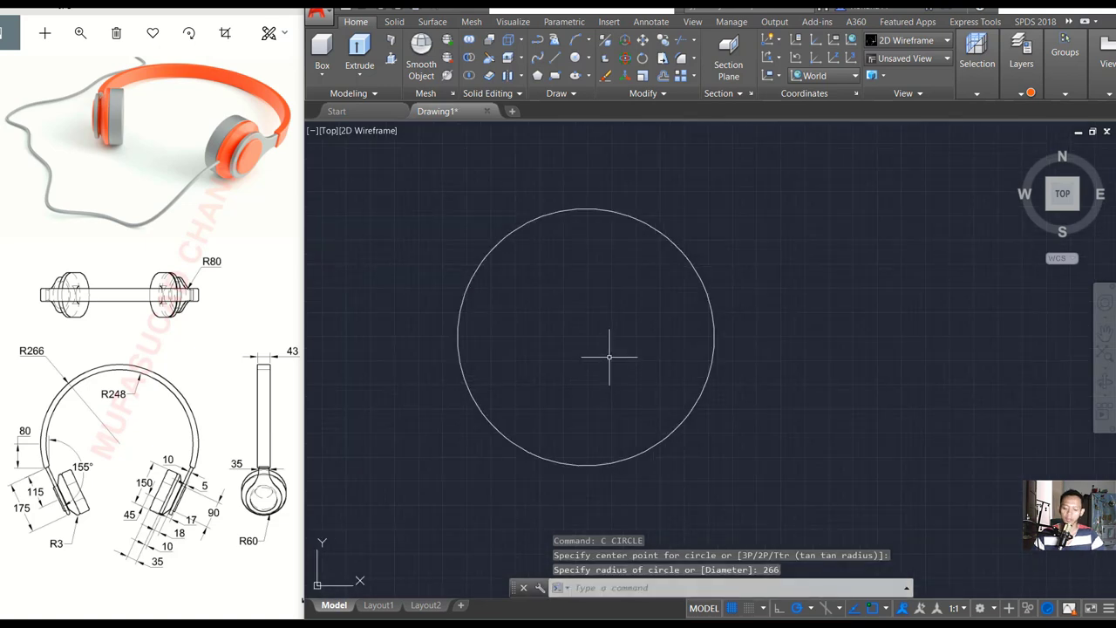
key("Return")
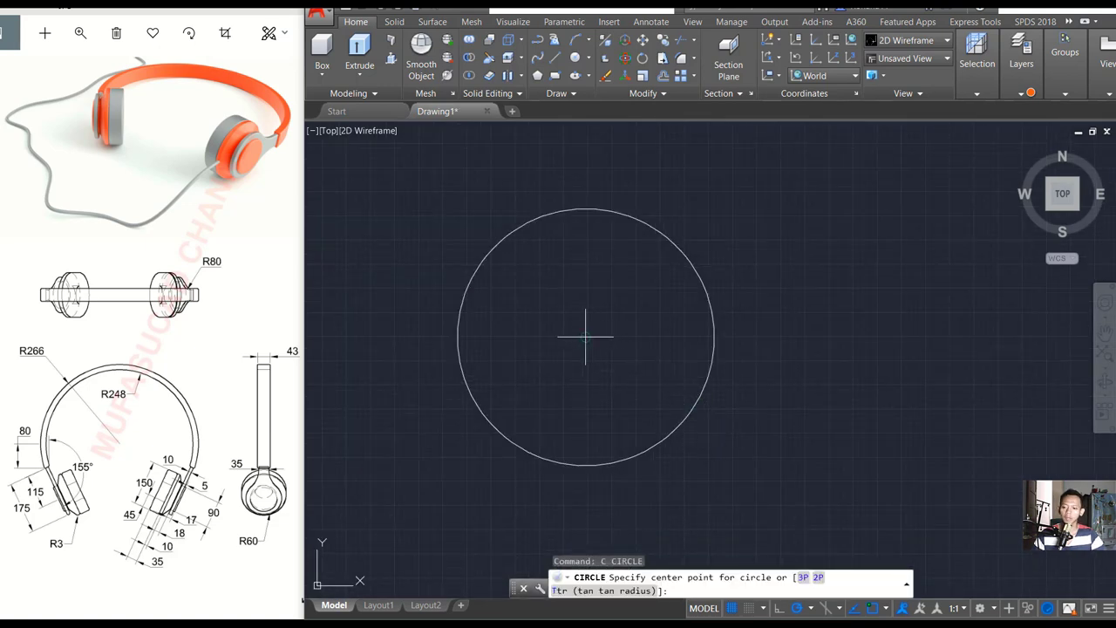
left_click(585, 335)
type("248")
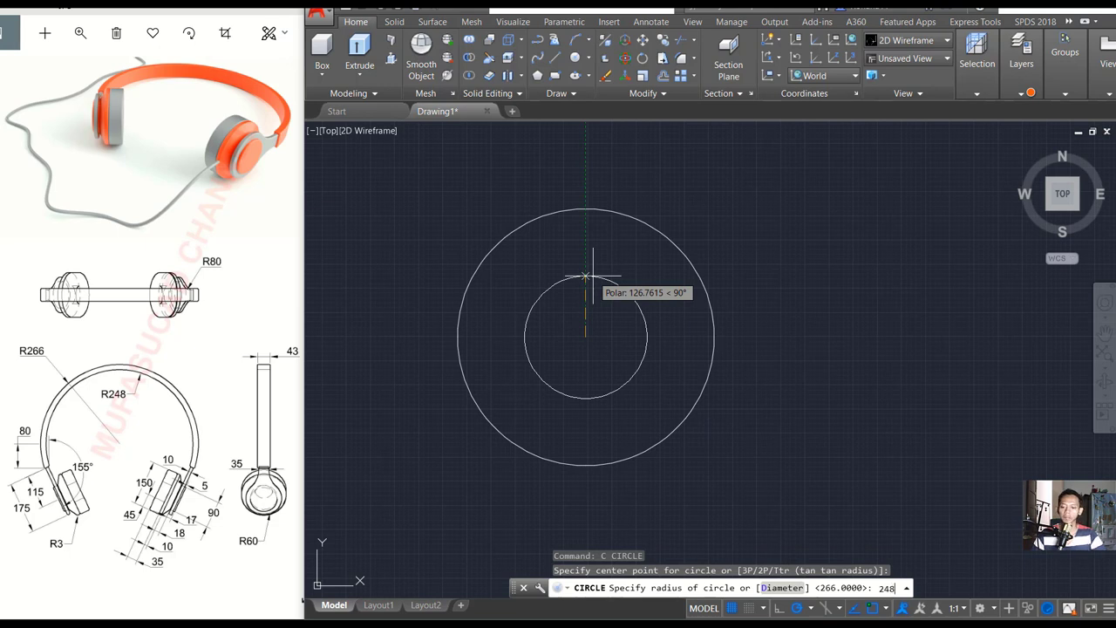
key("Return")
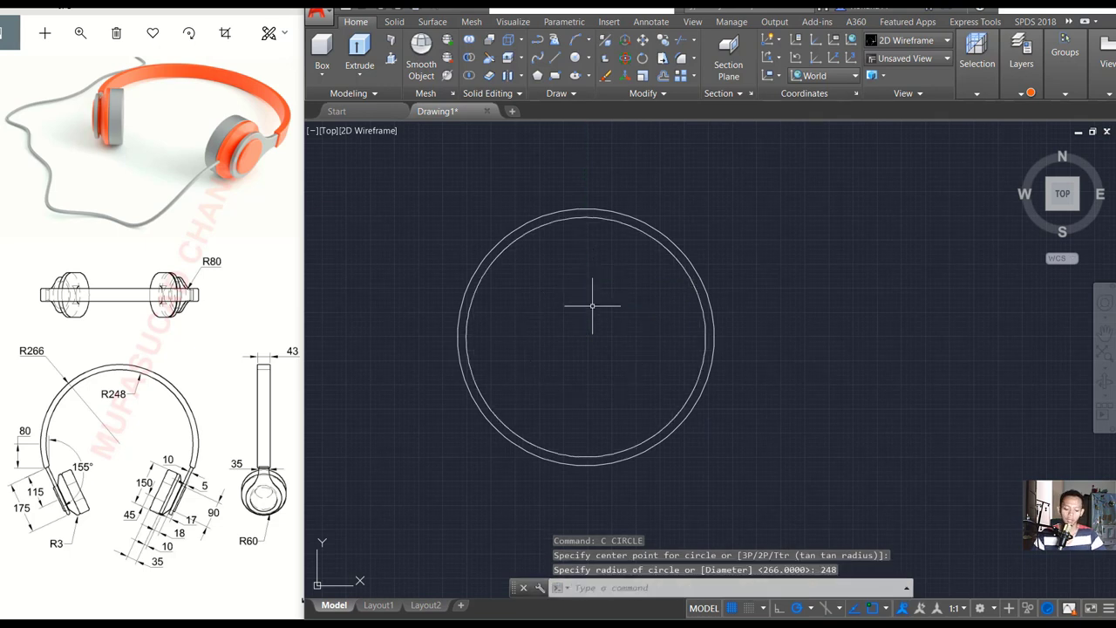
Draw a short line joining the inner circle's top to the outer circle's top
type("l")
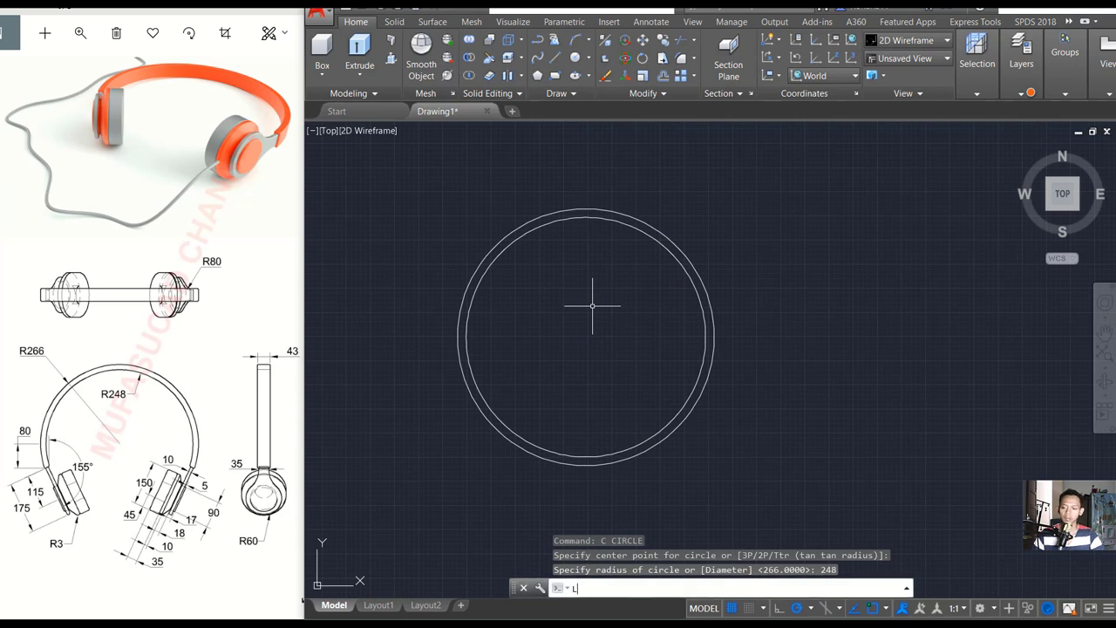
key("Return")
left_click(586, 216)
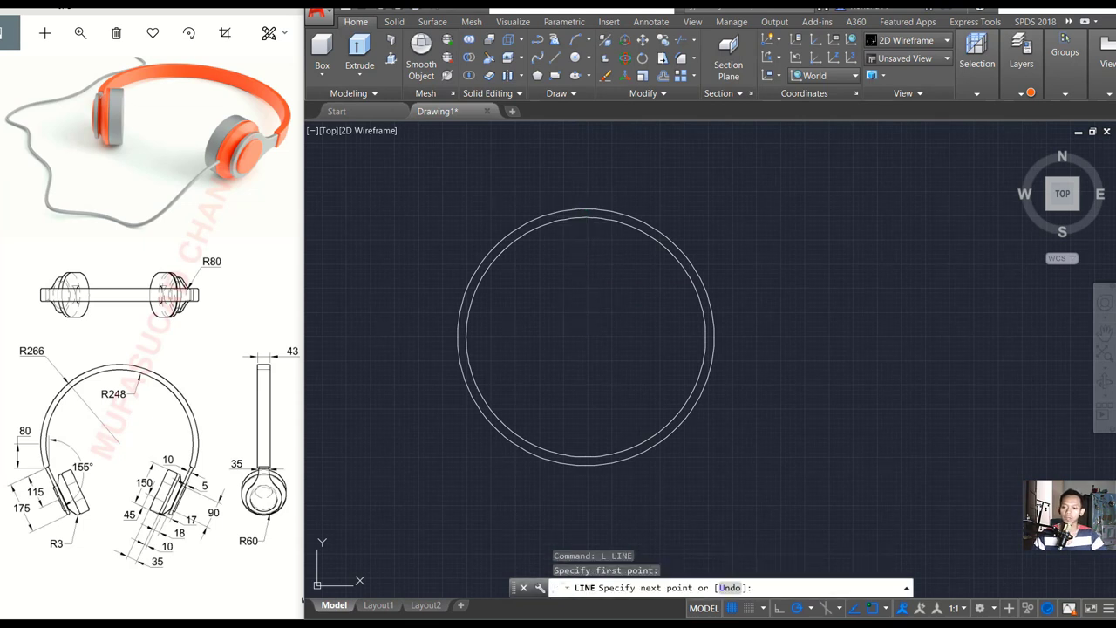
left_click(585, 209)
key("Return")
Draw a third circle on the same centre
type("c")
key("Return")
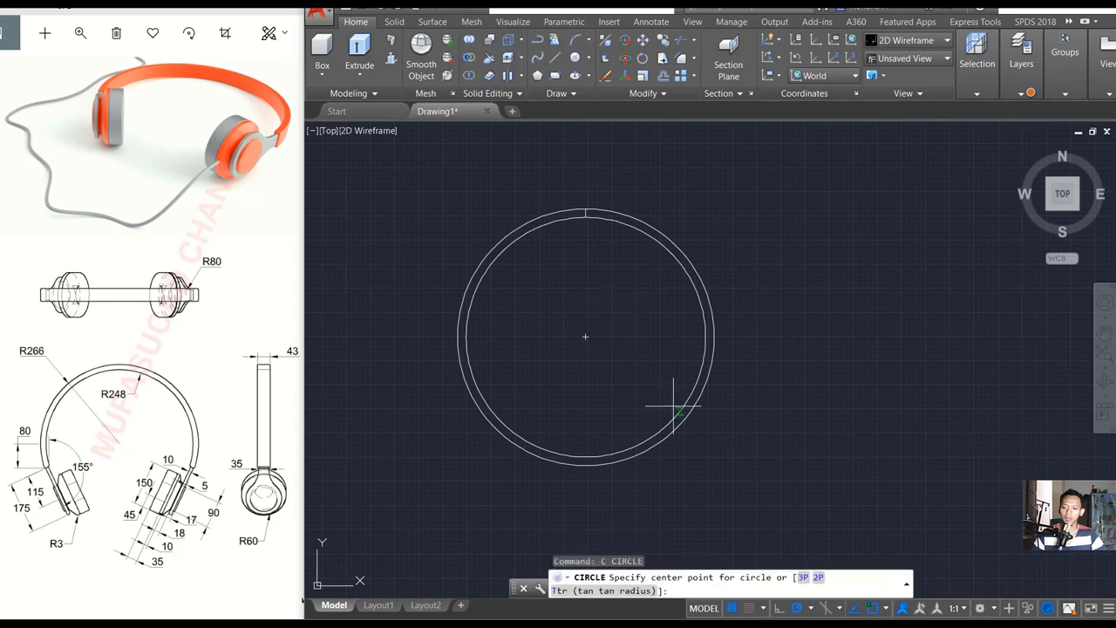
left_click(585, 336)
scroll(598, 236, "up", 3)
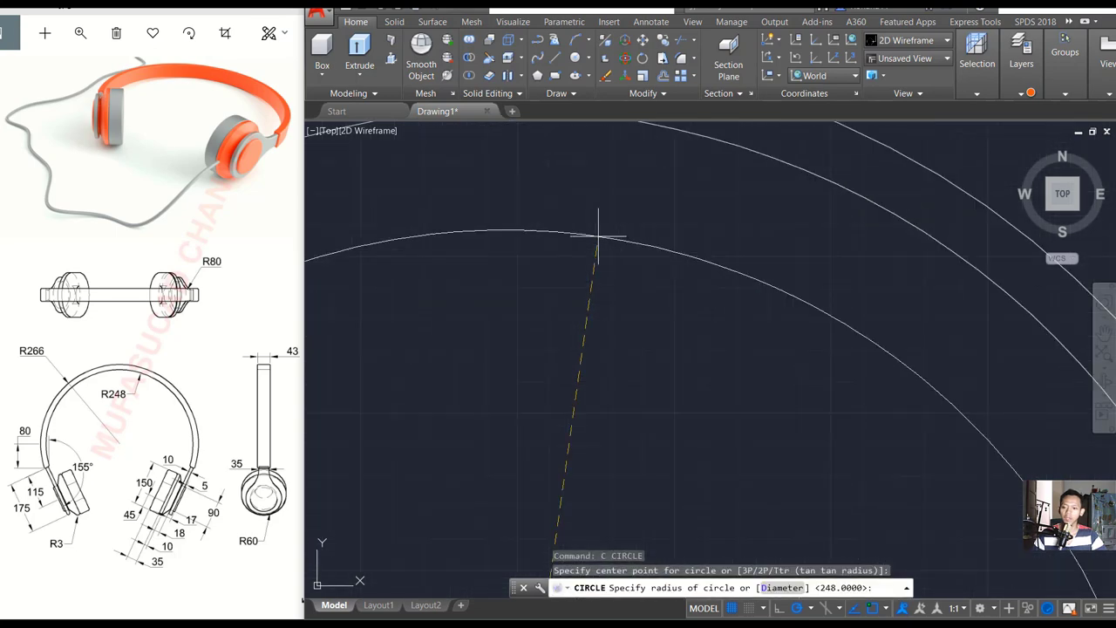
scroll(595, 253, "up", 2)
scroll(592, 275, "up", 2)
scroll(591, 275, "down", 2)
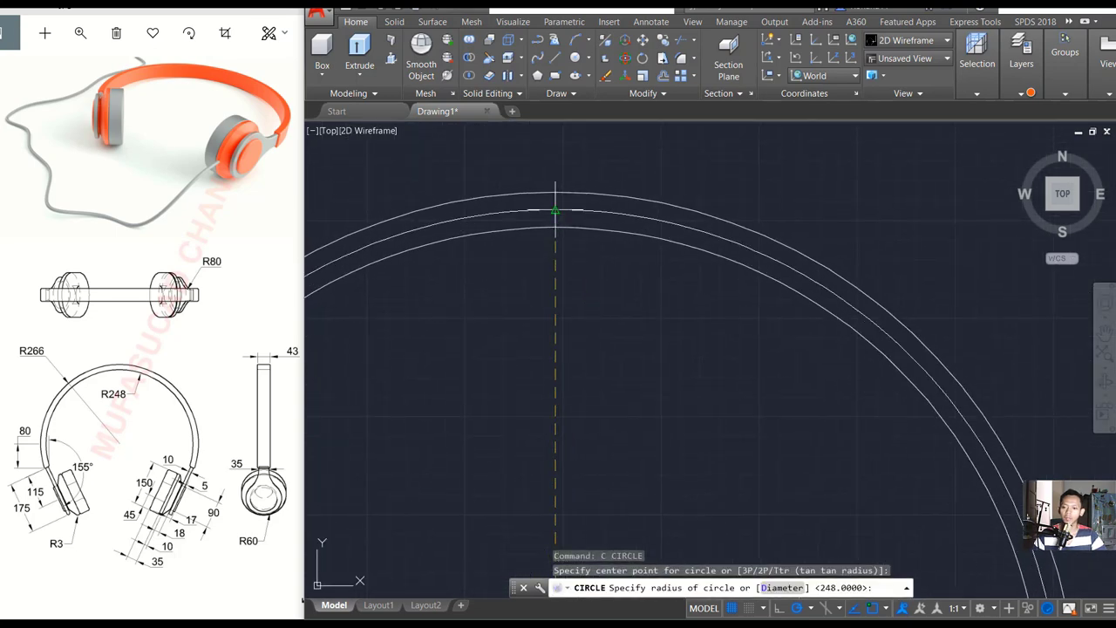
left_click(551, 194)
scroll(585, 262, "down", 4)
middle_click_drag(594, 313, 601, 294)
scroll(593, 271, "up", 3)
Erase the extra circles and the connecting line, leaving one circle
left_click(655, 218)
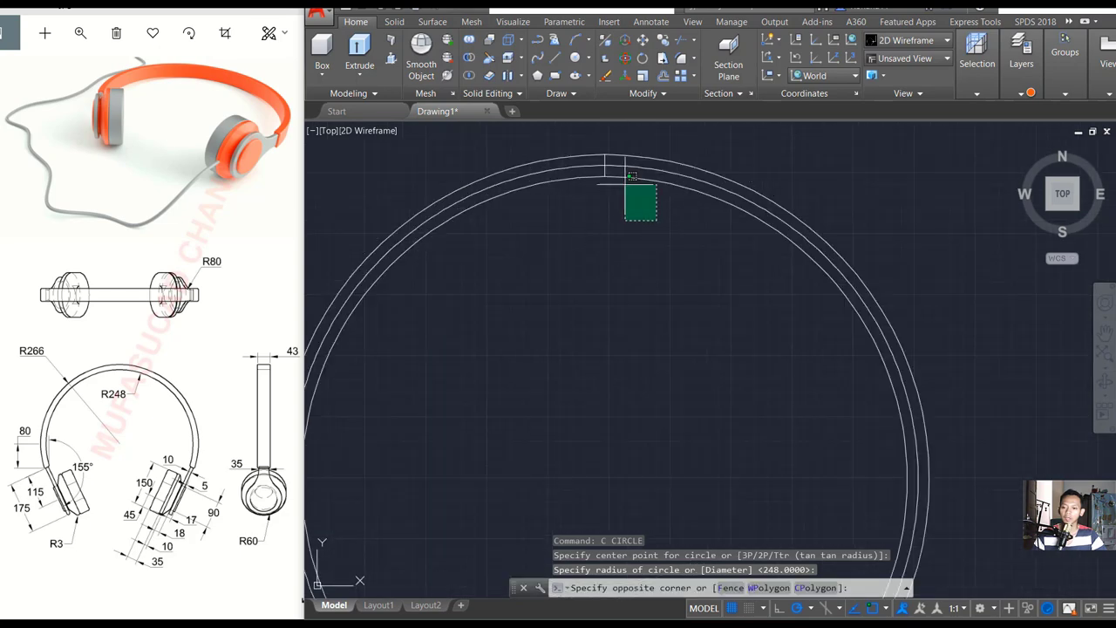
left_click(596, 173)
left_click(610, 146)
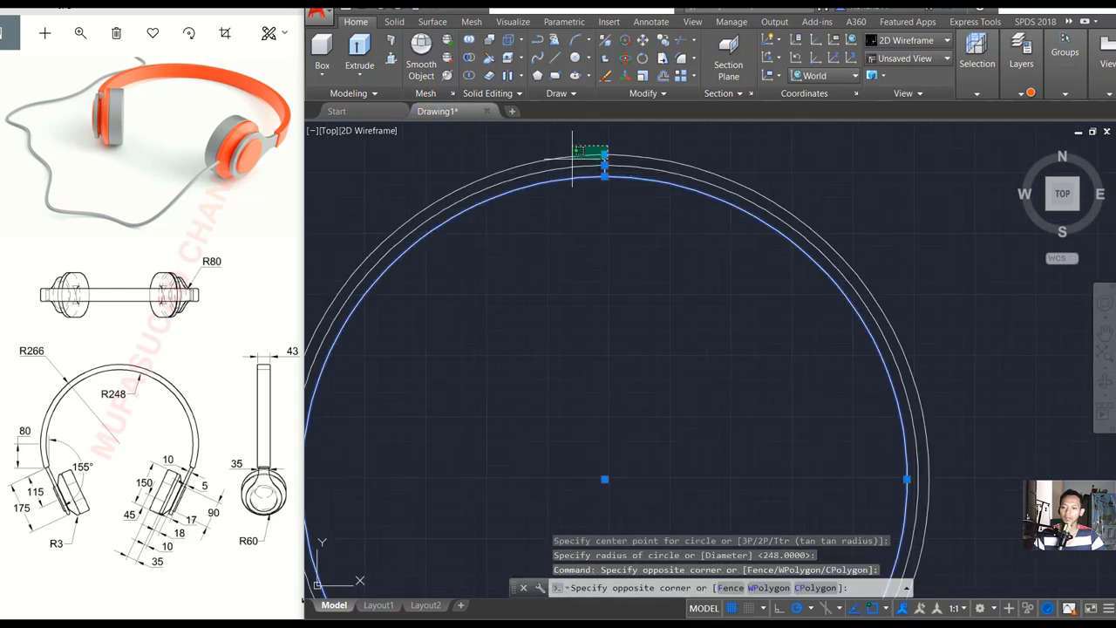
left_click(571, 167)
key("Delete")
scroll(567, 301, "down", 2)
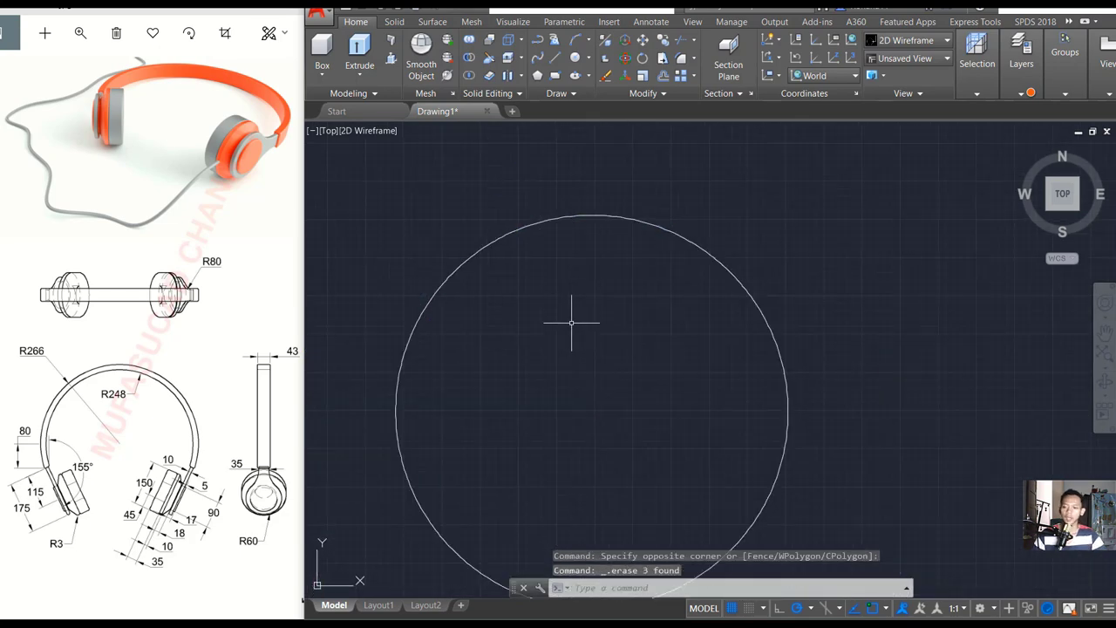
middle_click_drag(573, 319, 605, 282)
Draw a horizontal line from the circle's left quadrant to past its right side
type("l")
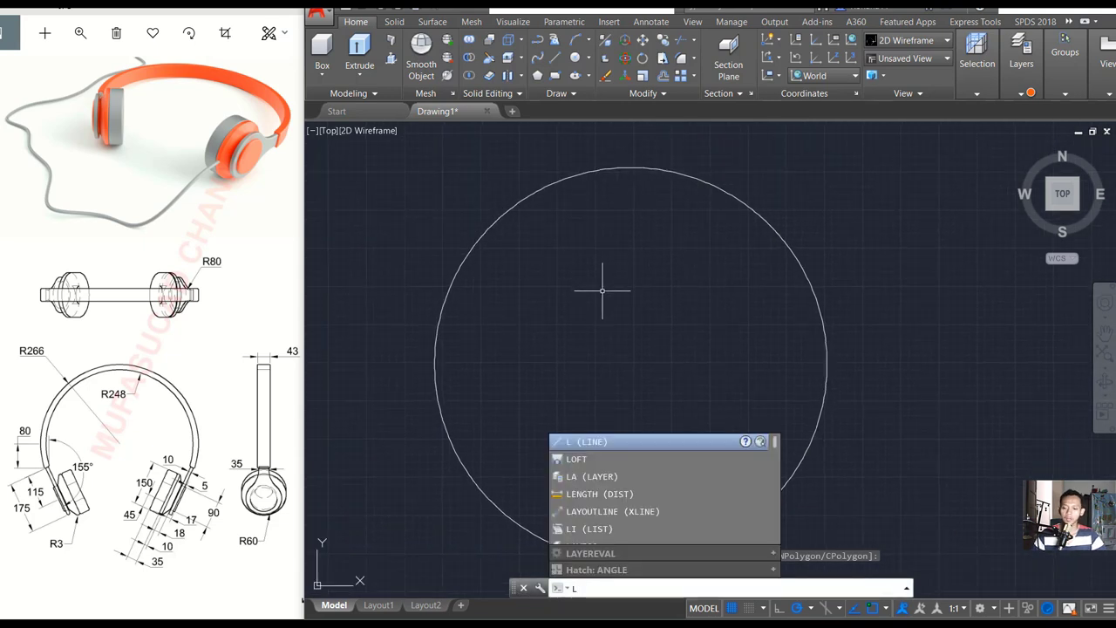
key("Return")
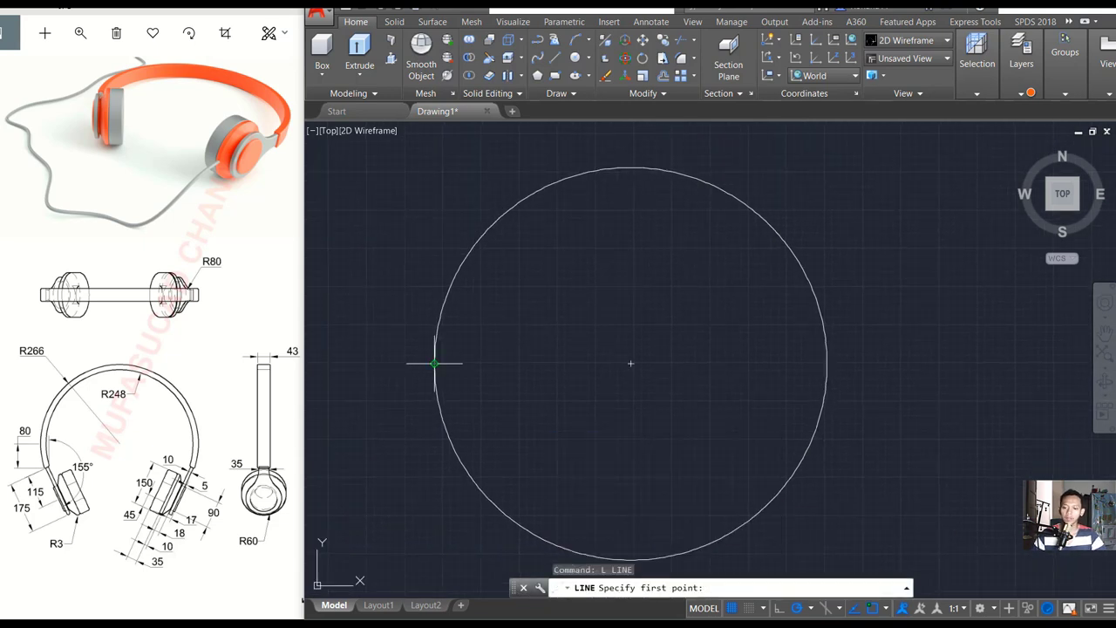
left_click(434, 363)
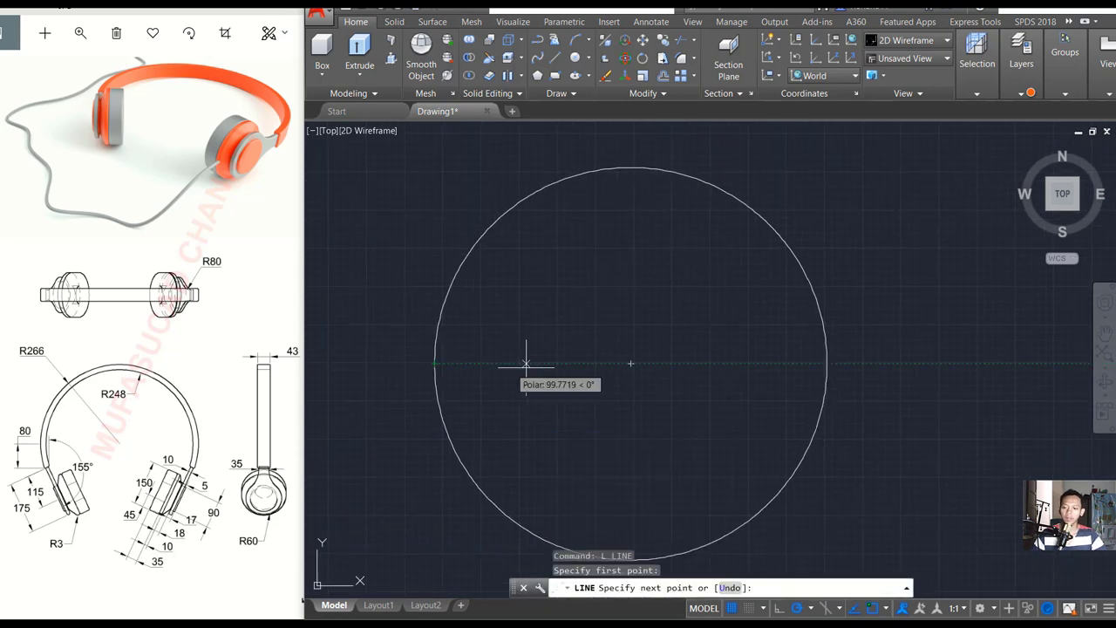
left_click(880, 363)
key("Return")
middle_click_drag(573, 381, 561, 340)
Move the horizontal line 80 units down
type("m")
key("Return")
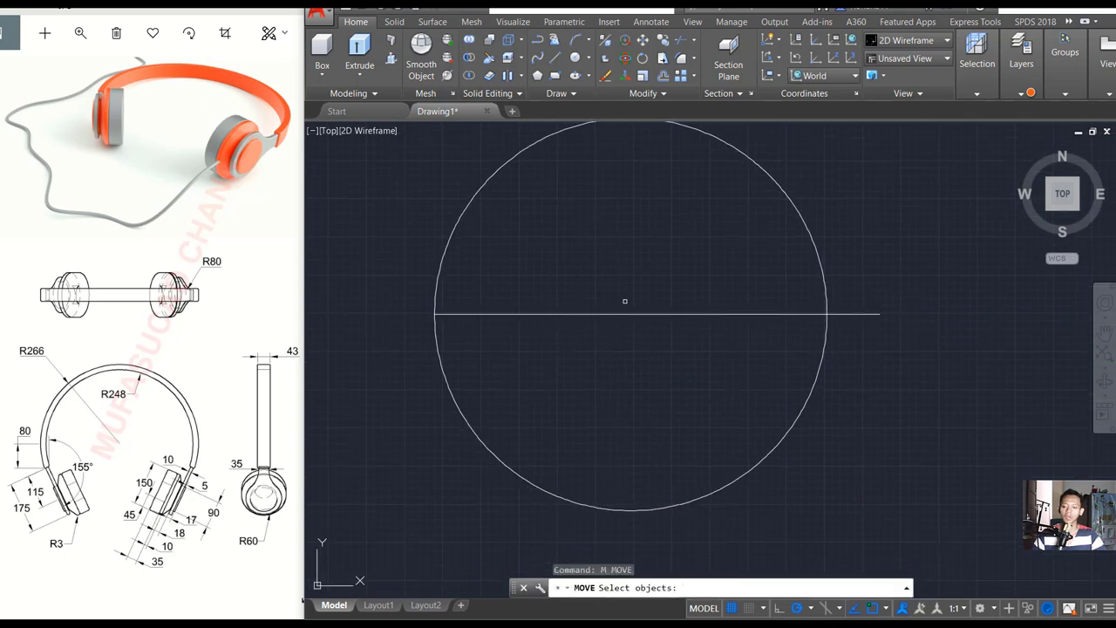
left_click(650, 282)
left_click(554, 359)
key("Return")
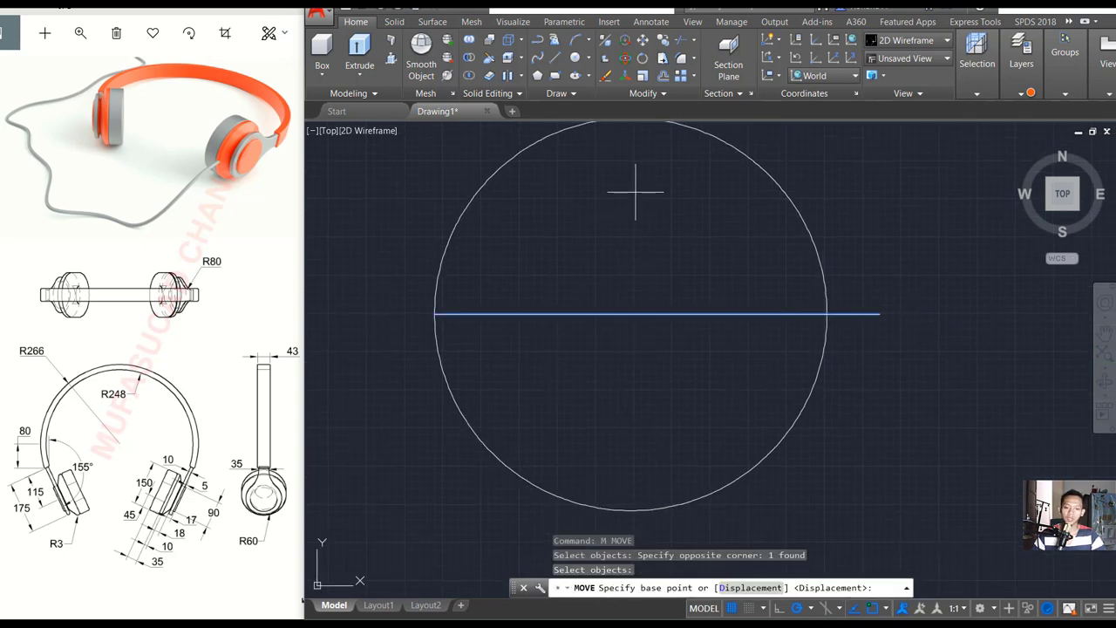
left_click(636, 188)
type("80")
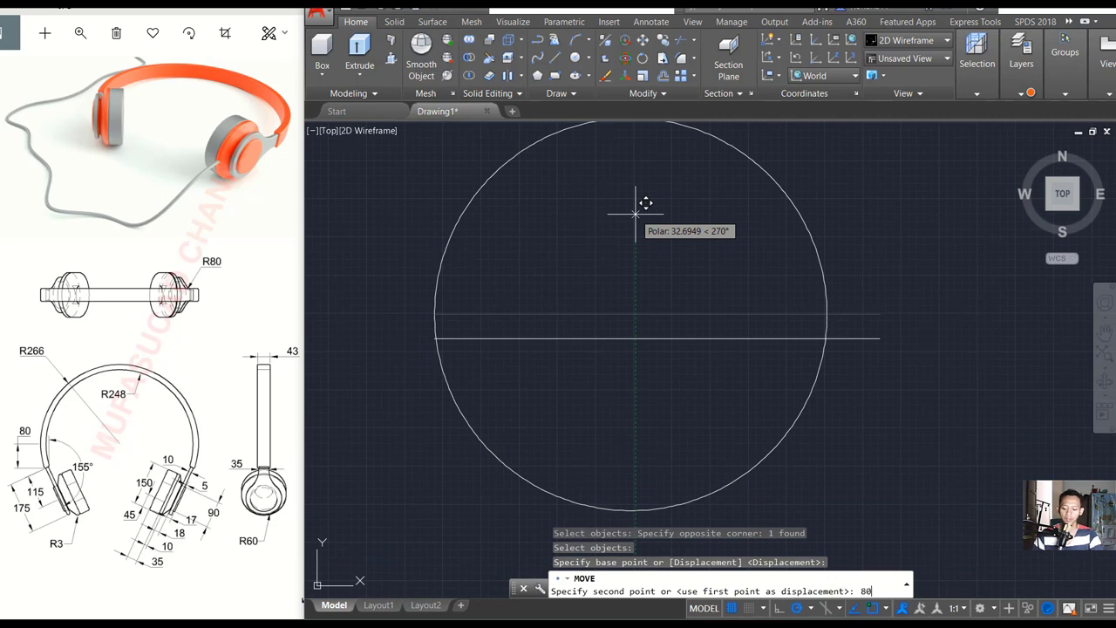
key("Return")
middle_click_drag(567, 319, 568, 240)
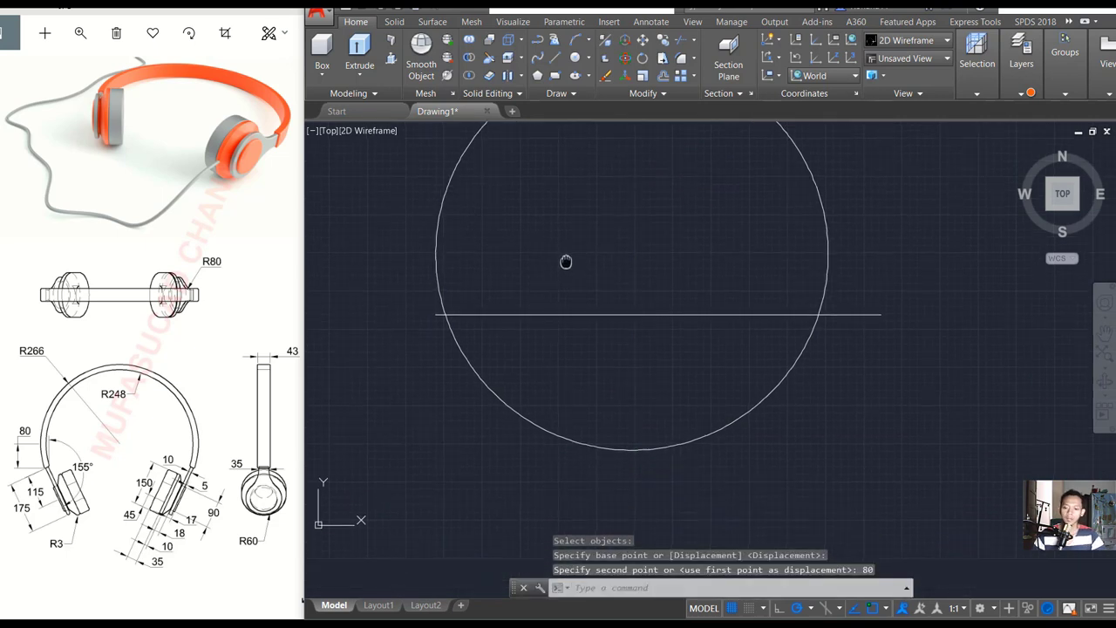
Trim away the circle's lower arc below the horizontal line
type("tr")
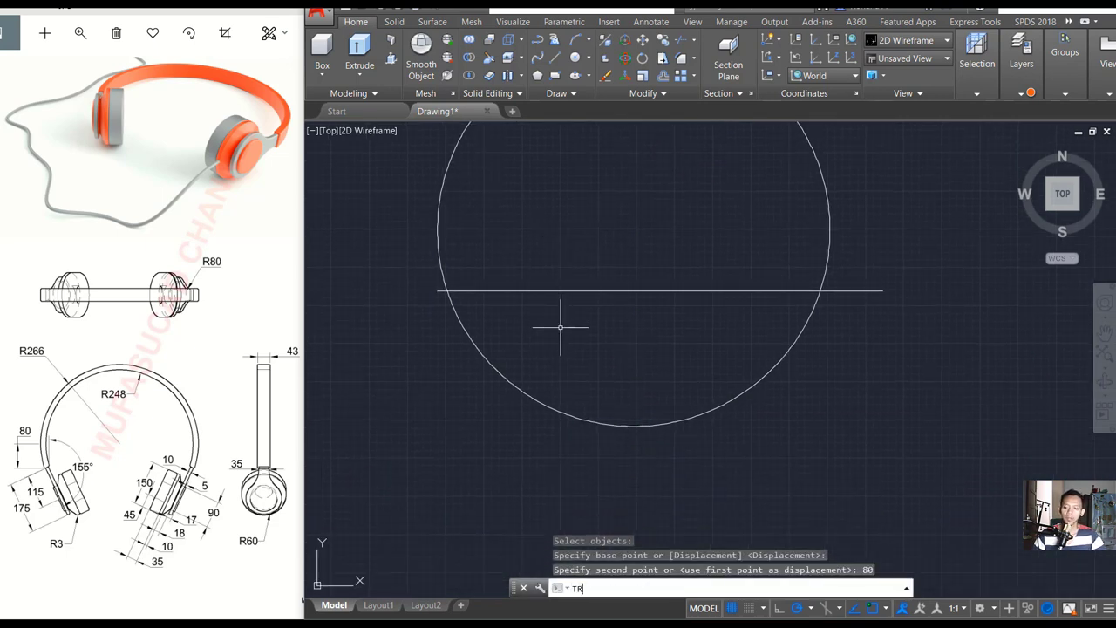
key("Return")
key("Return")
left_click(613, 340)
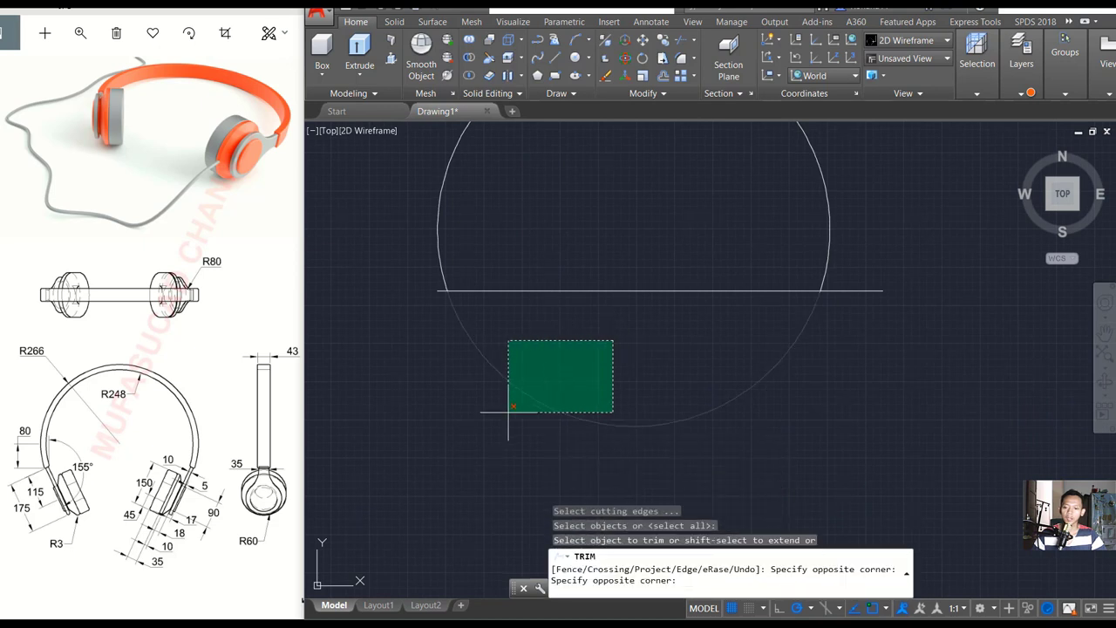
left_click(508, 413)
Draw a 175-unit line straight down from the horizontal line's left end
key("Return")
middle_click_drag(549, 361, 555, 324)
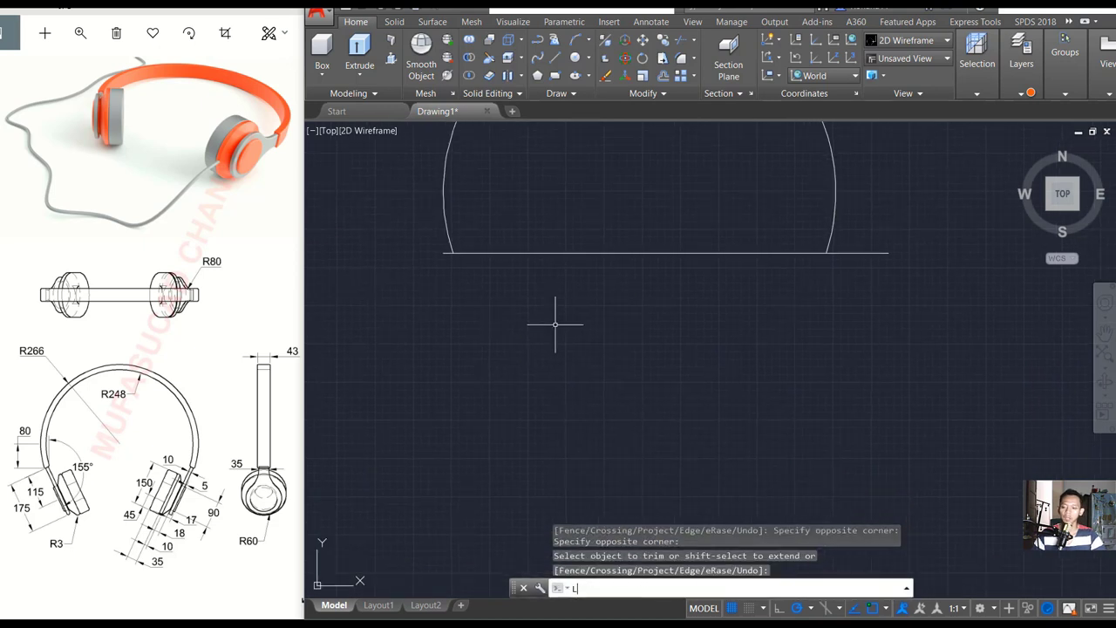
type("l")
key("Return")
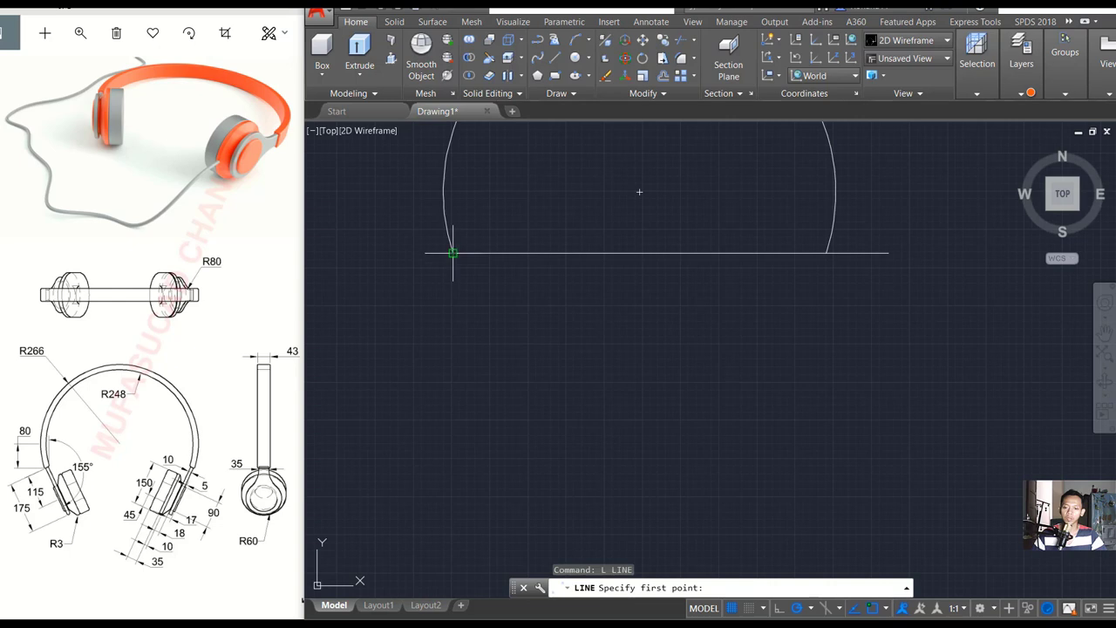
left_click(452, 253)
type("175")
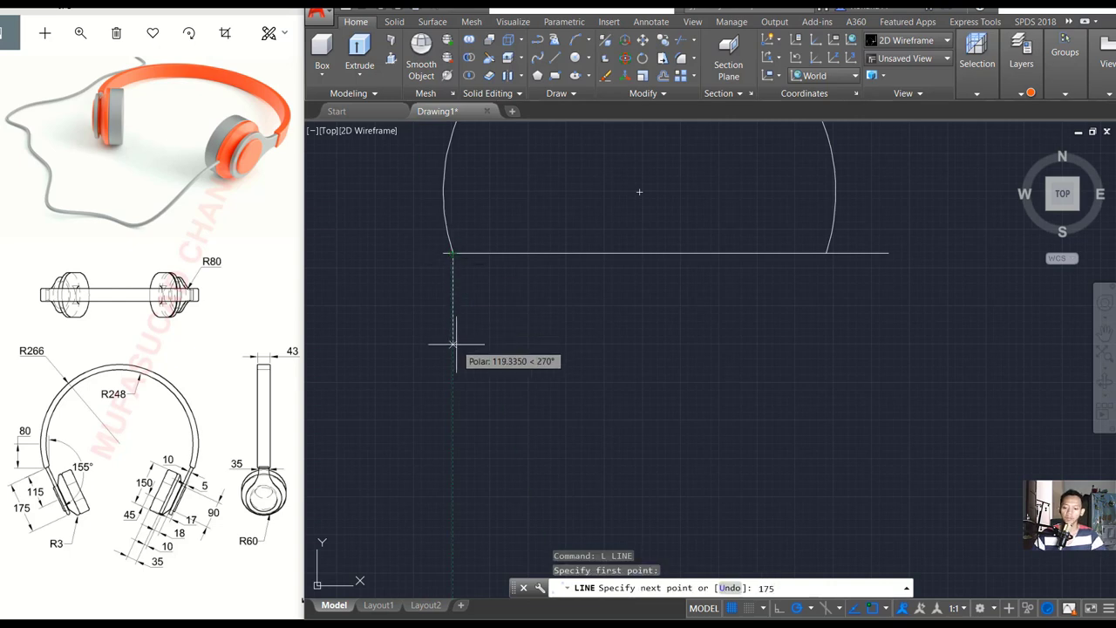
key("Return")
key("Return")
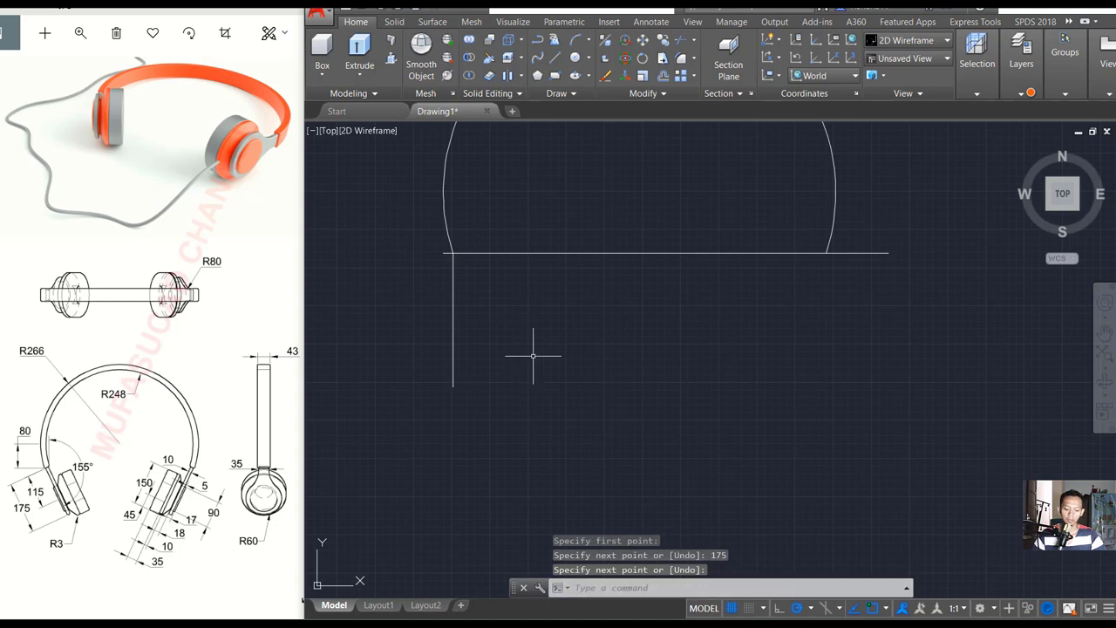
Rotate the 175-unit leg line by 25 degrees about its top end
type("RO")
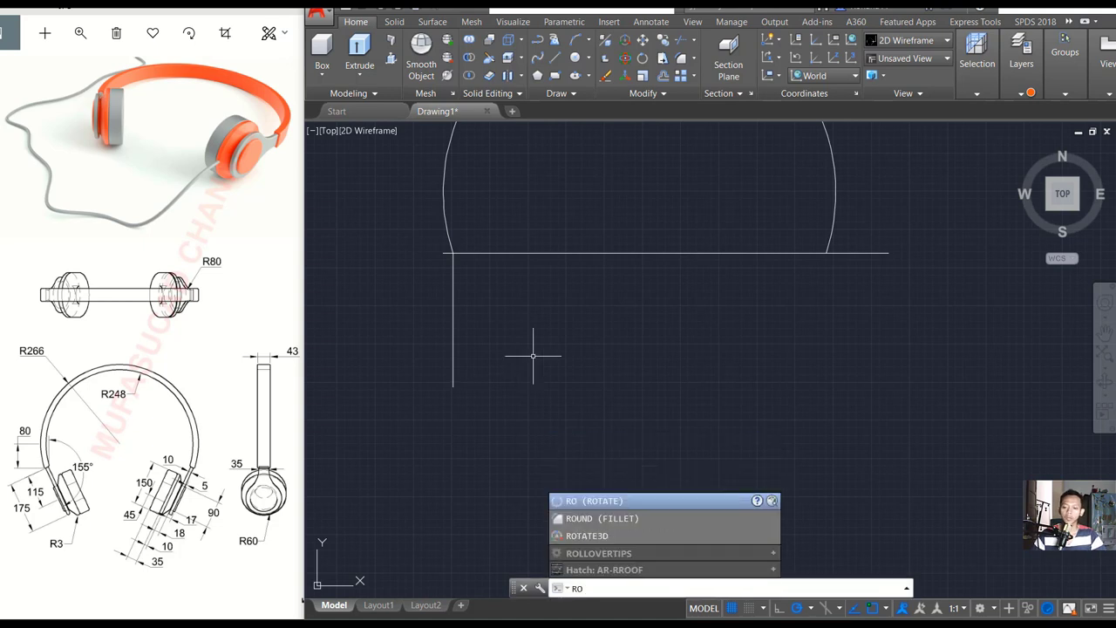
key("Return")
left_click(515, 306)
left_click(429, 351)
key("Return")
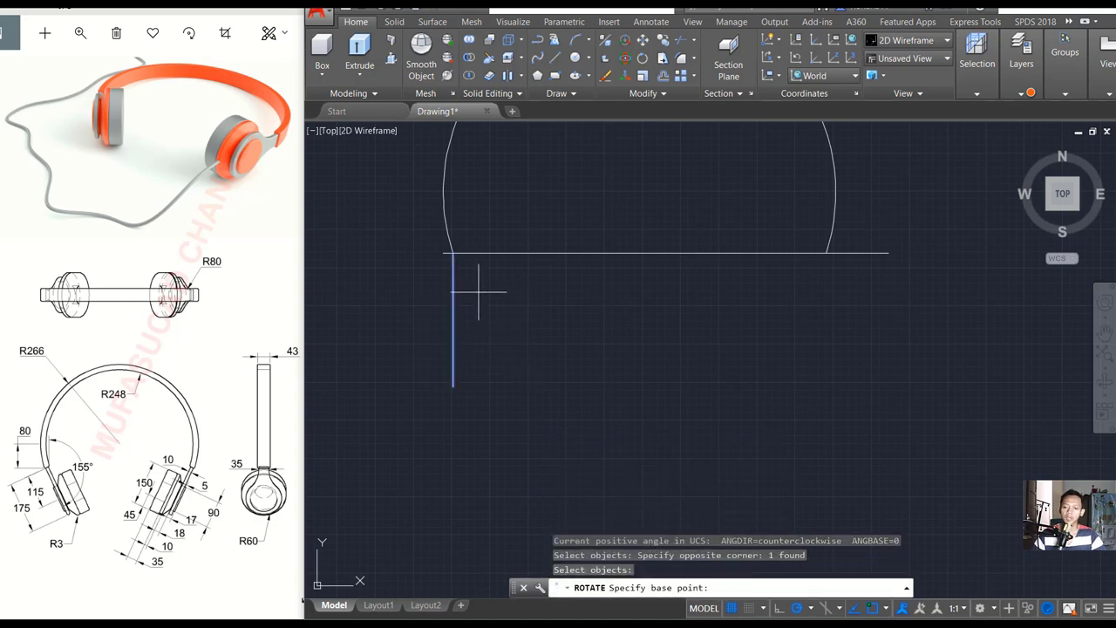
left_click(453, 253)
type("25")
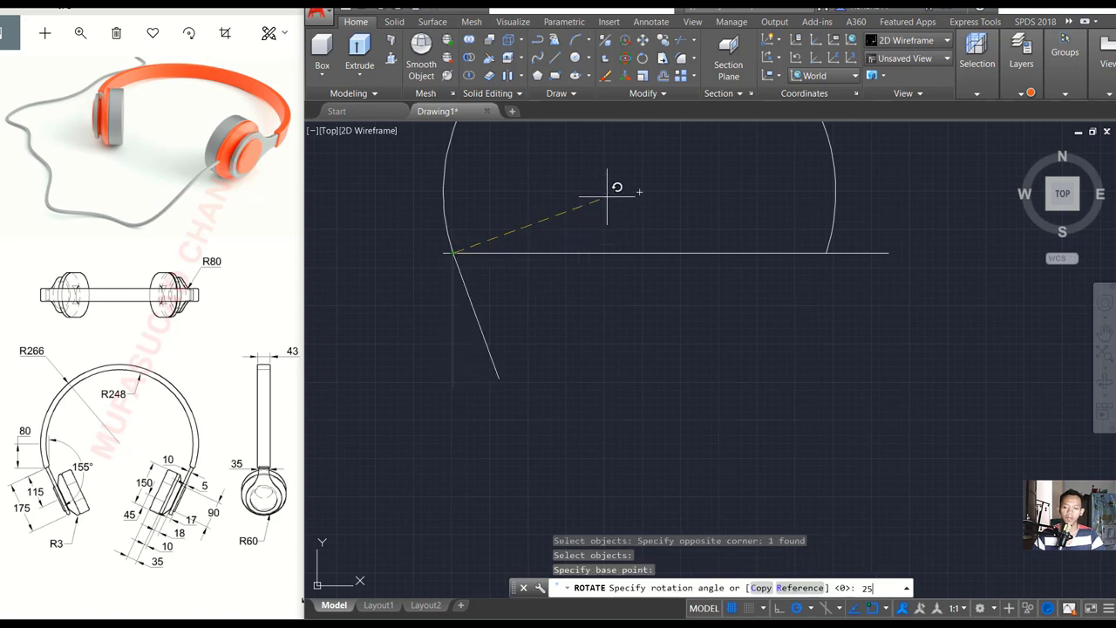
key("Return")
scroll(601, 302, "down", 2)
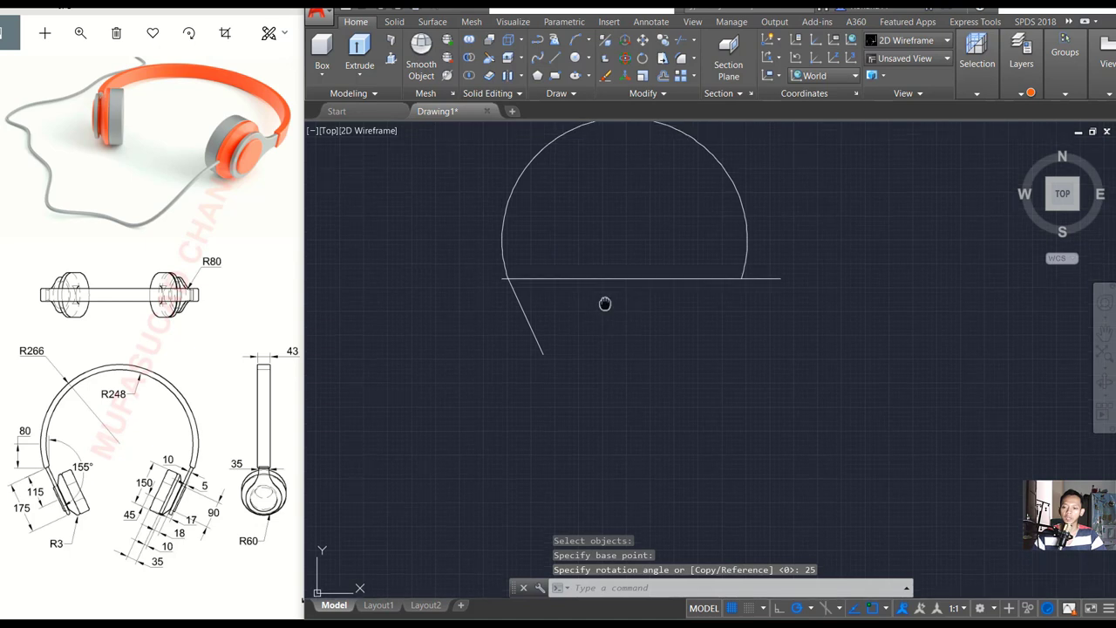
Draw a short vertical line below the arc top and trim off the arc's right half
type("l")
key("Return")
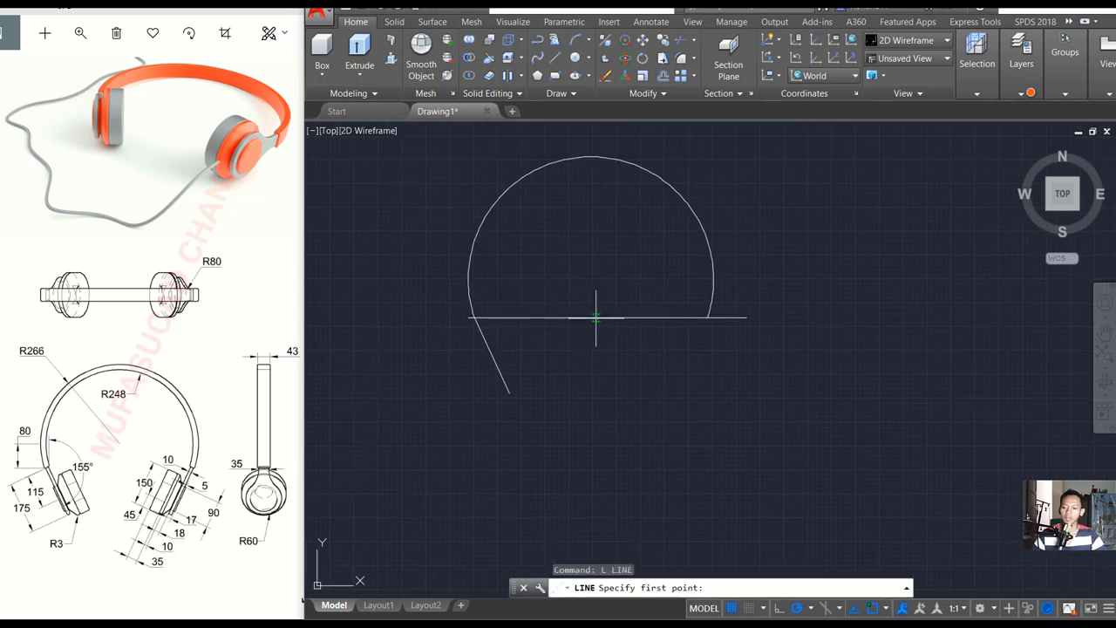
left_click(590, 157)
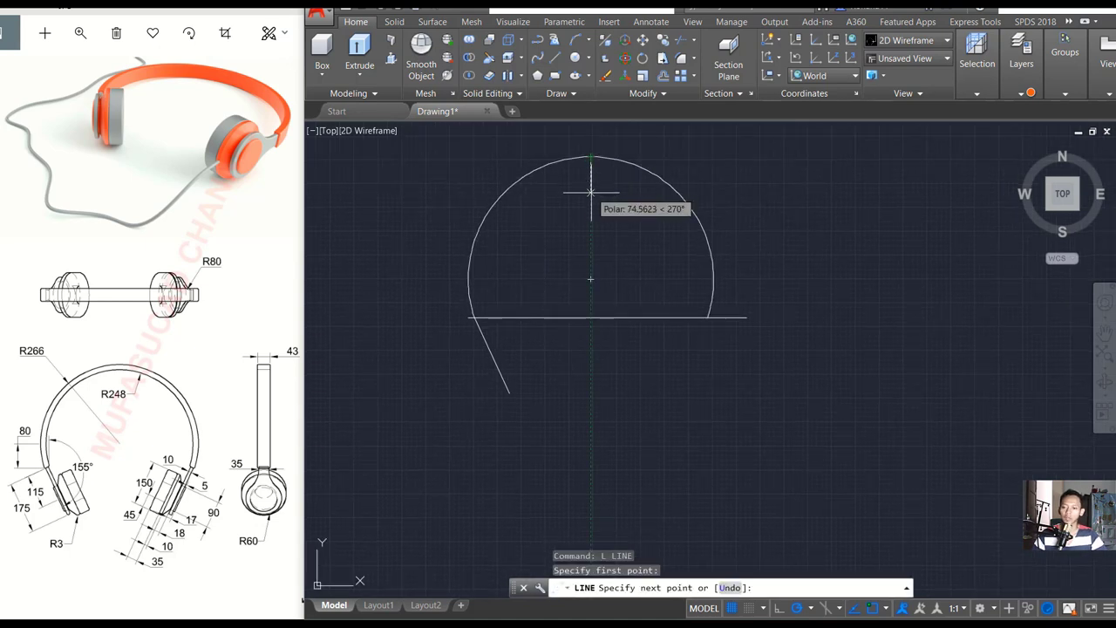
left_click(591, 193)
key("Return")
type("TR")
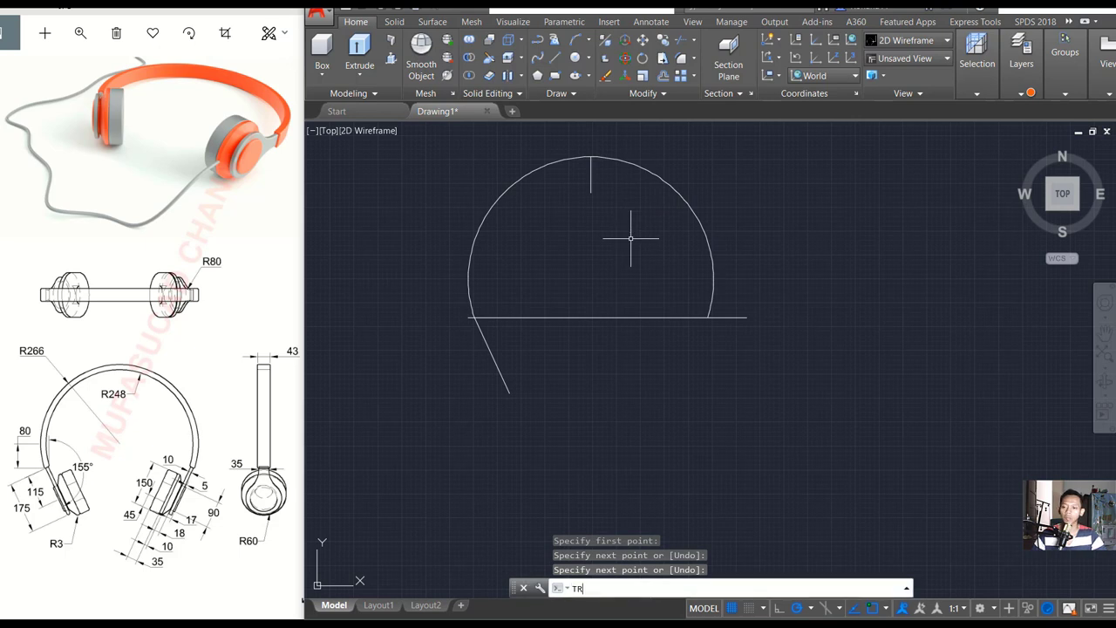
key("Return")
key("Return")
left_click(742, 180)
left_click(665, 233)
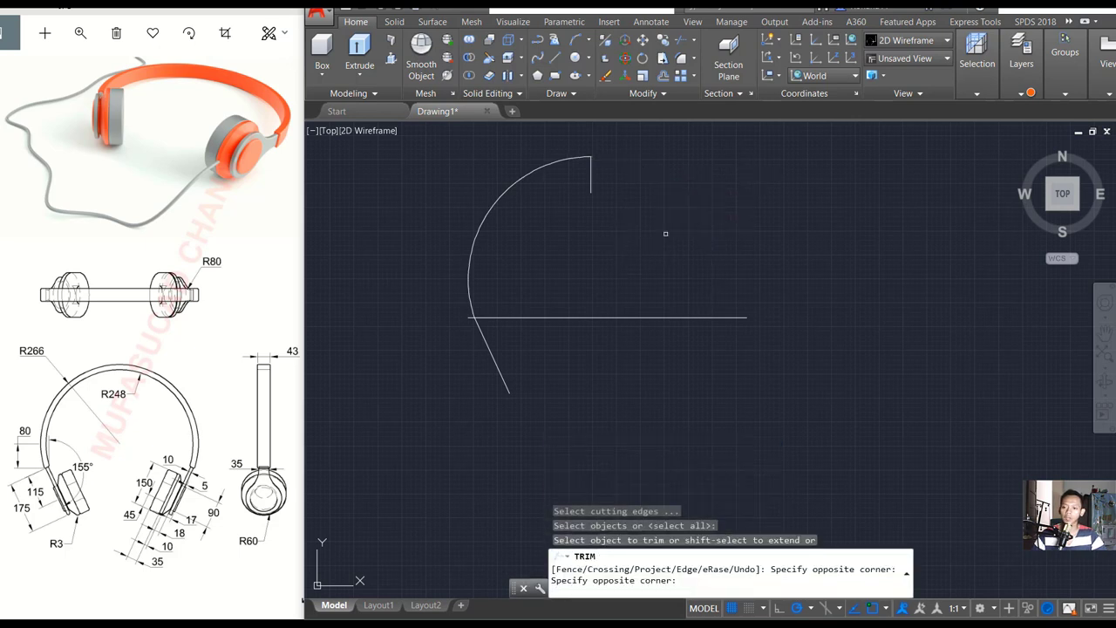
key("Return")
Delete the horizontal helper line and the short vertical line
left_click(731, 241)
left_click(593, 326)
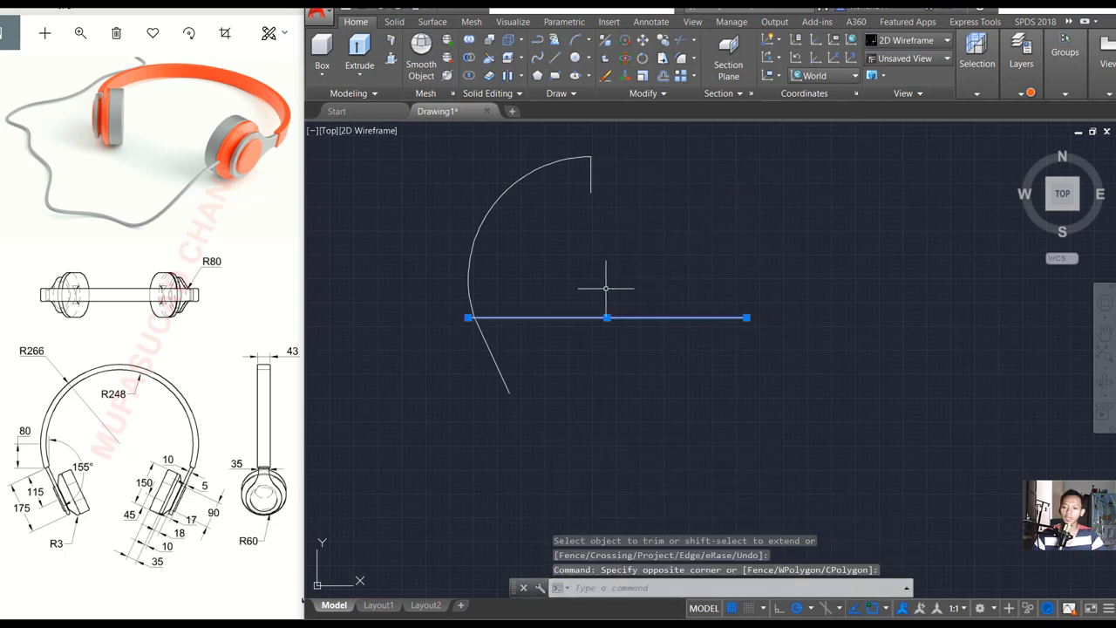
left_click(633, 217)
left_click(547, 150)
key("Delete")
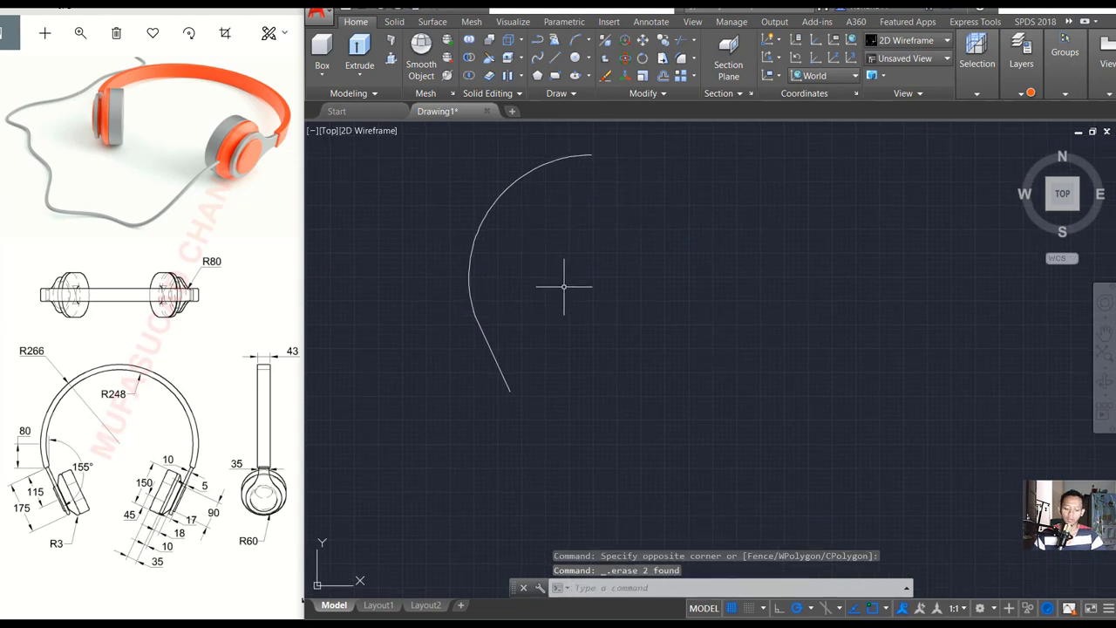
Select the arc and its leg for rotation and set the base point
type("ro")
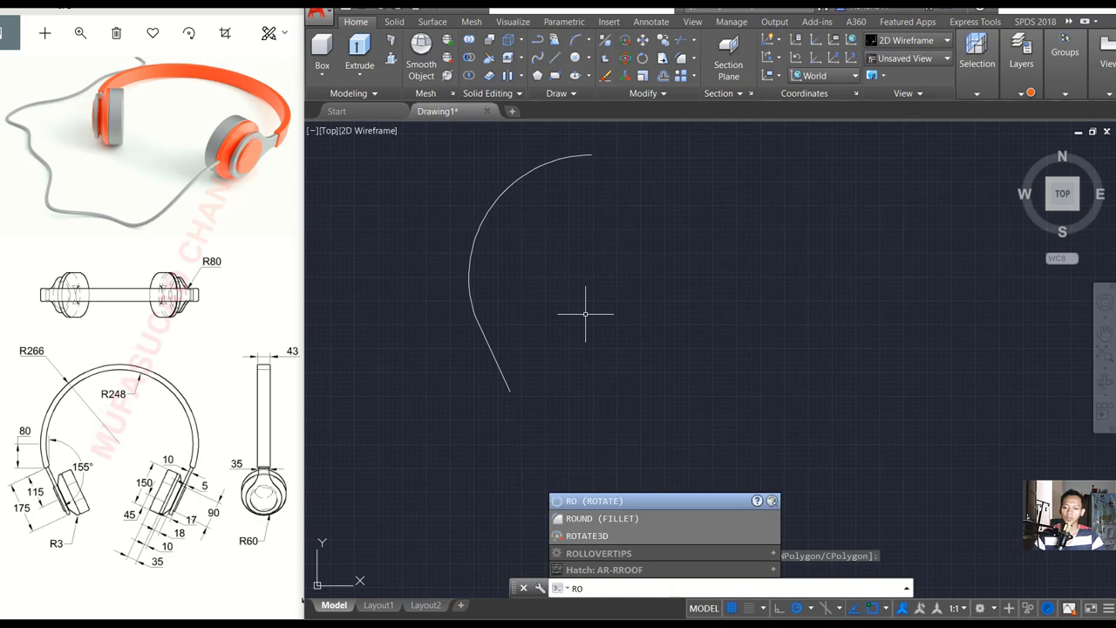
key("Return")
left_click(686, 131)
left_click(418, 426)
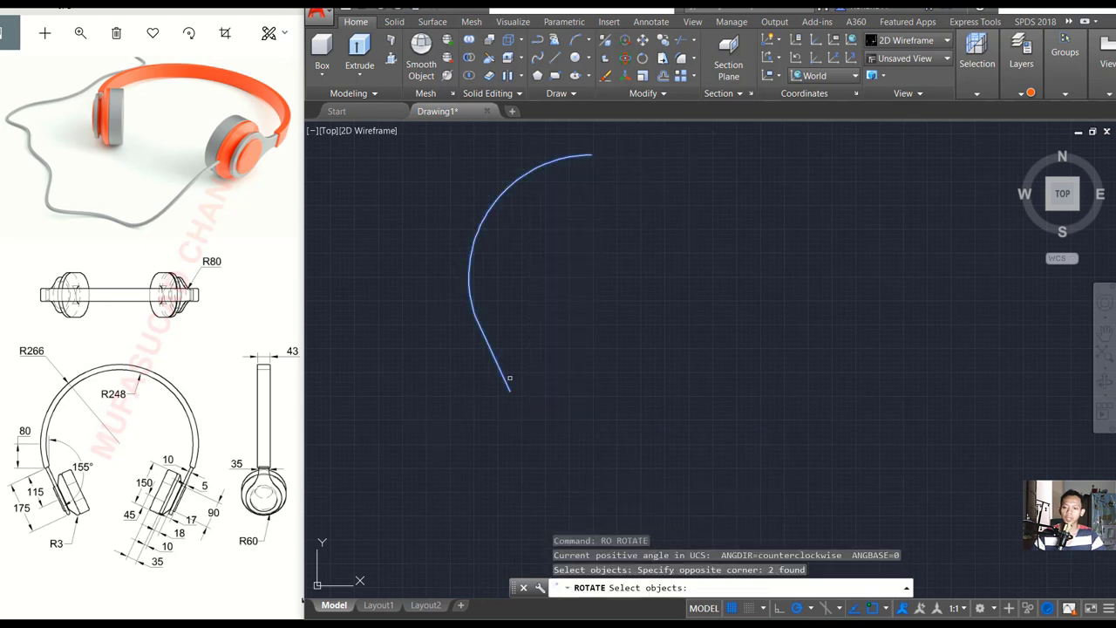
left_click(560, 277)
type("-25")
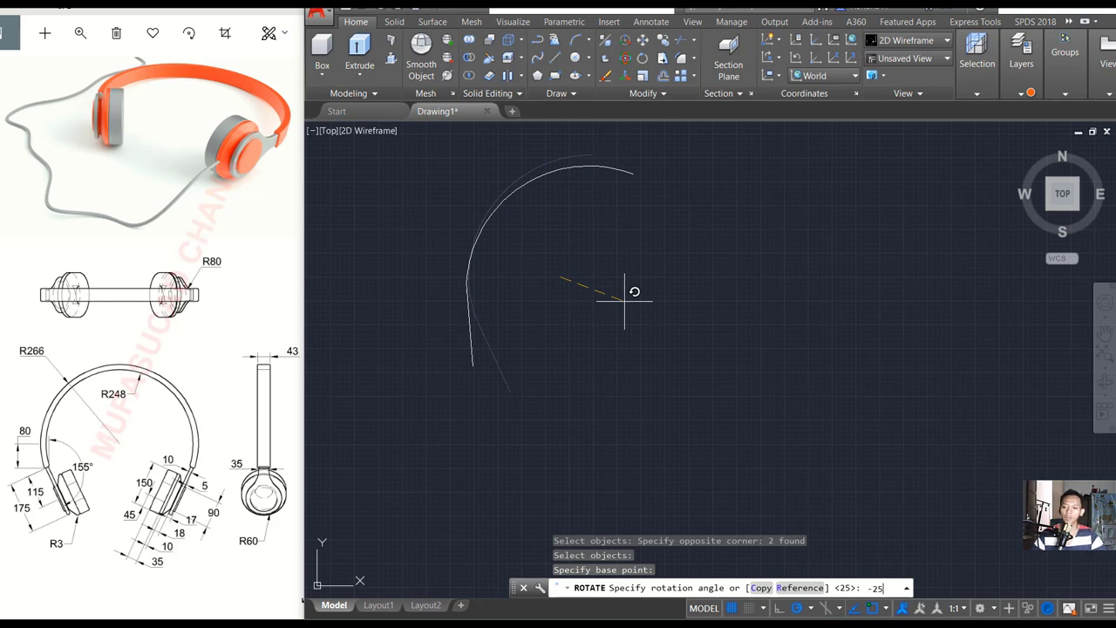
Apply the -25° rotation, then hide the arc with Isolate > Hide Objects
key("Return")
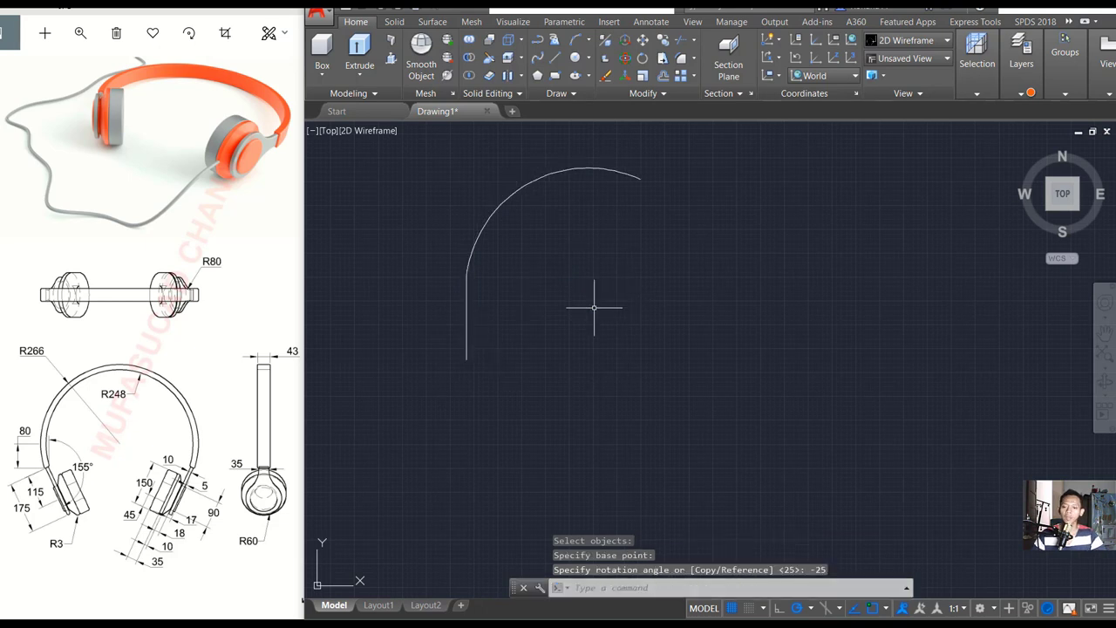
left_click(602, 285)
left_click(503, 188)
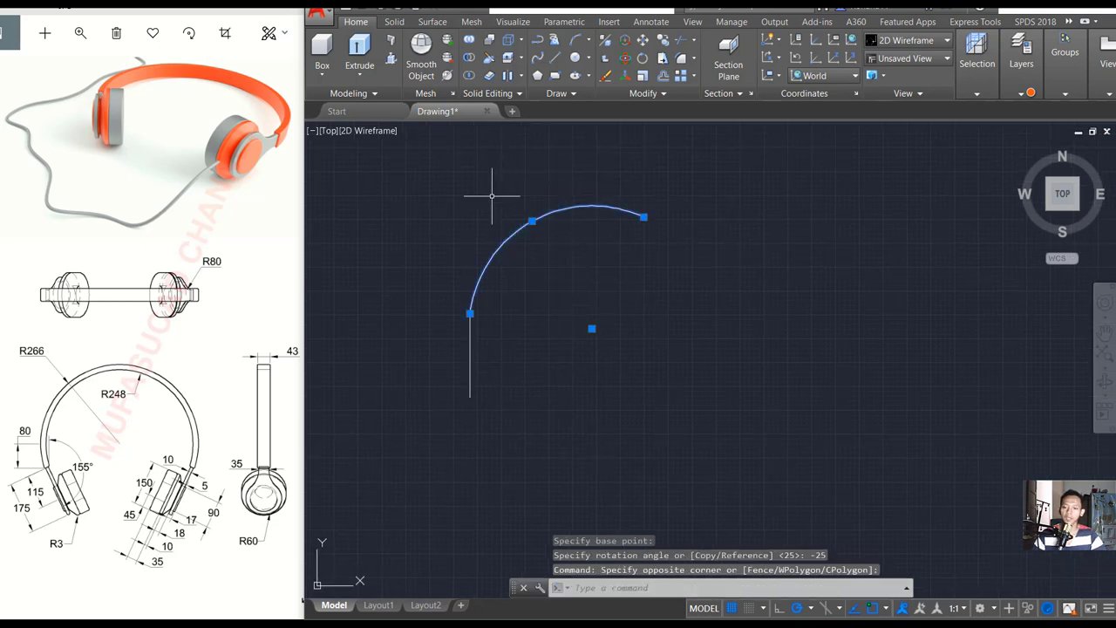
right_click(492, 196)
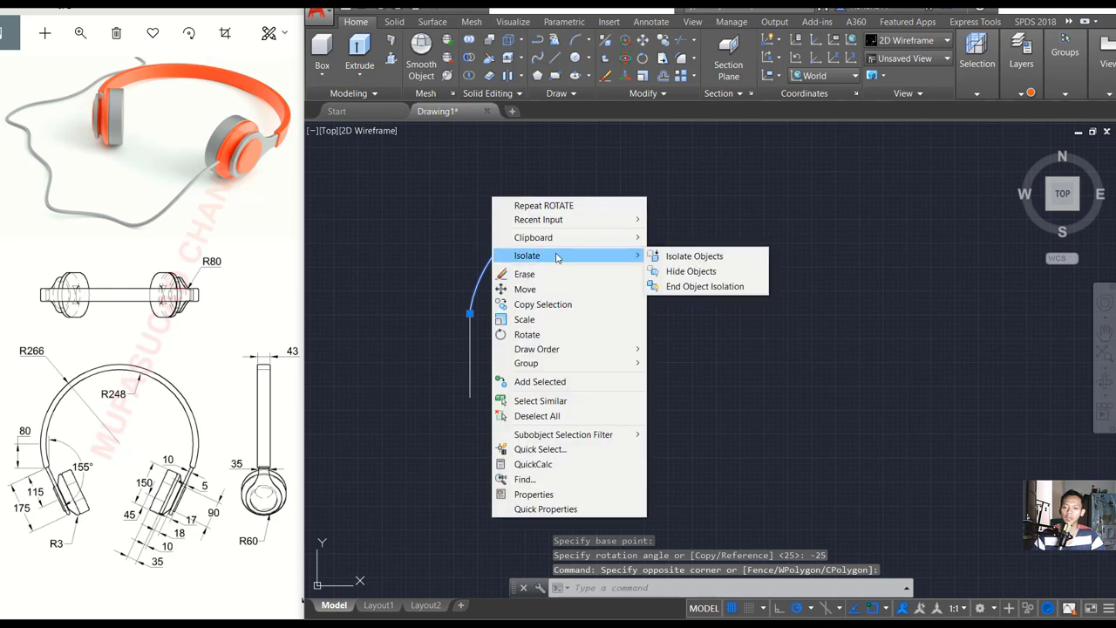
mouse_move(527, 256)
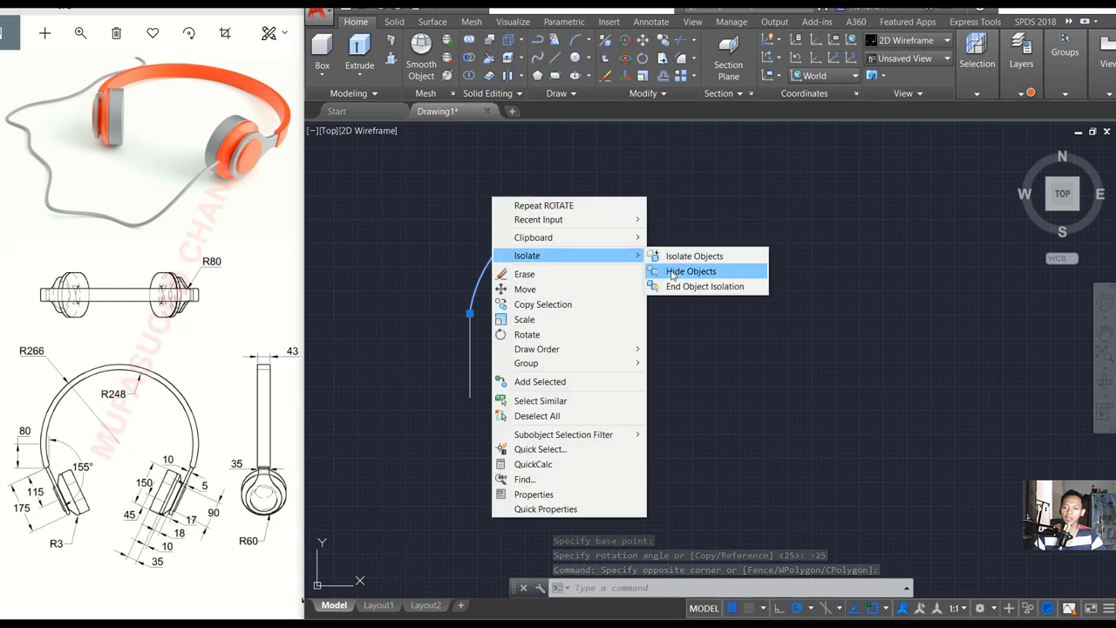
left_click(674, 273)
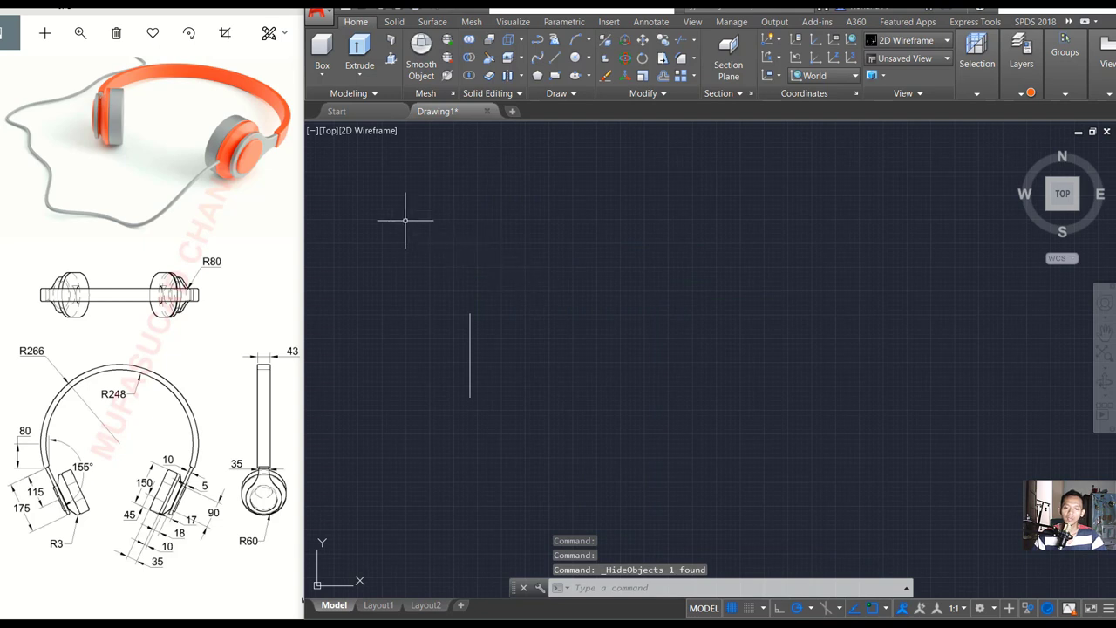
left_click(329, 135)
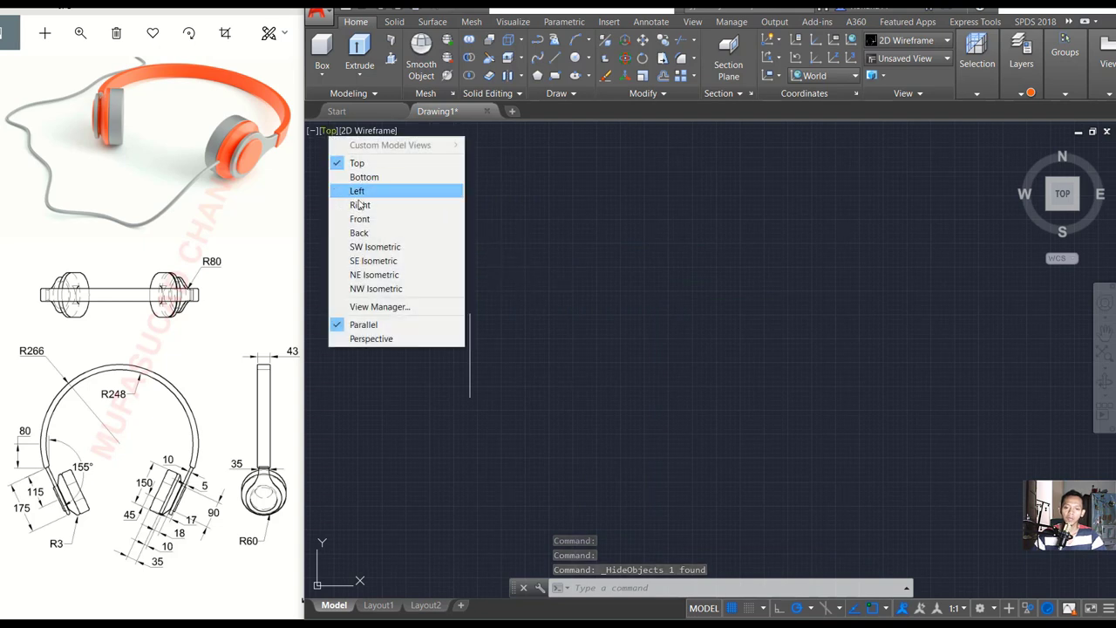
Switch to the Left view and draw a radius-60 circle at the line's left end
left_click(367, 187)
scroll(665, 288, "down", 2)
scroll(692, 274, "down", 2)
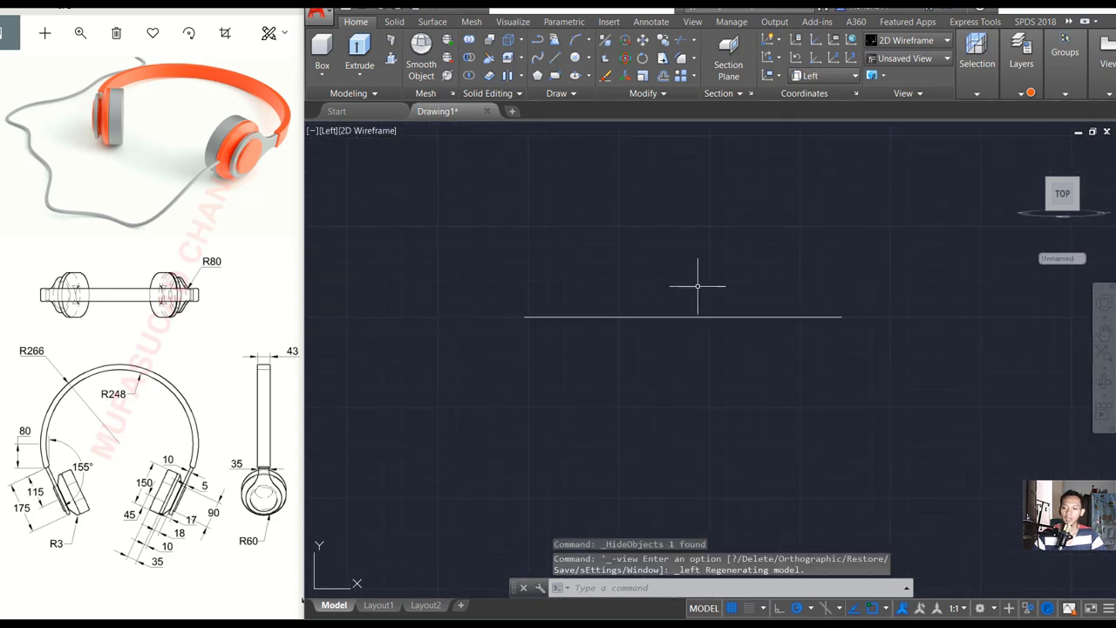
middle_click_drag(692, 274, 618, 308)
type("c")
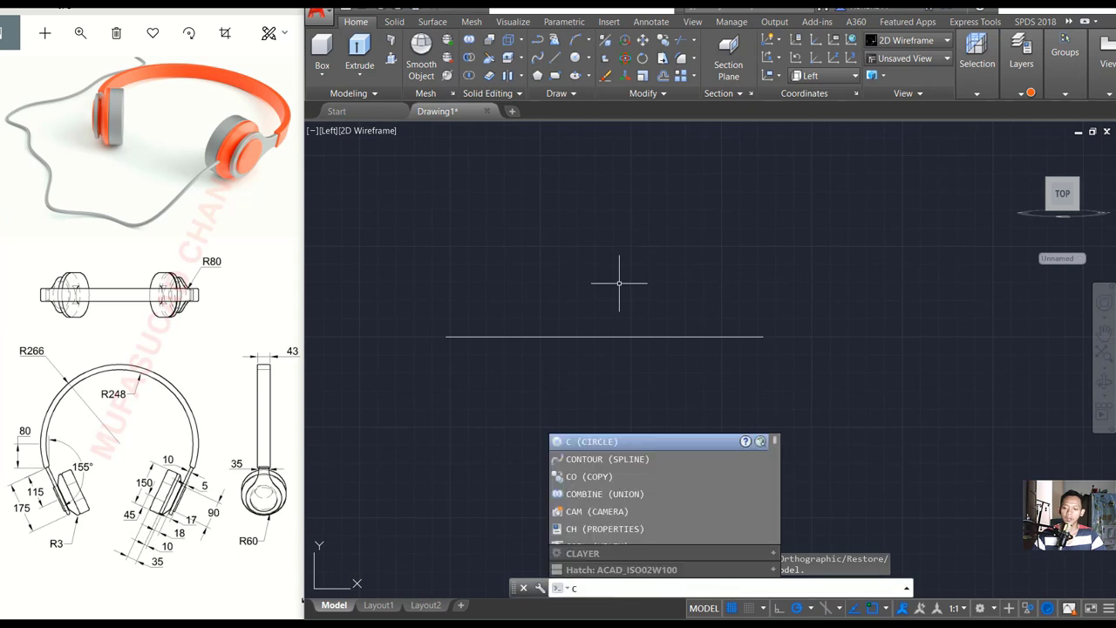
key("Return")
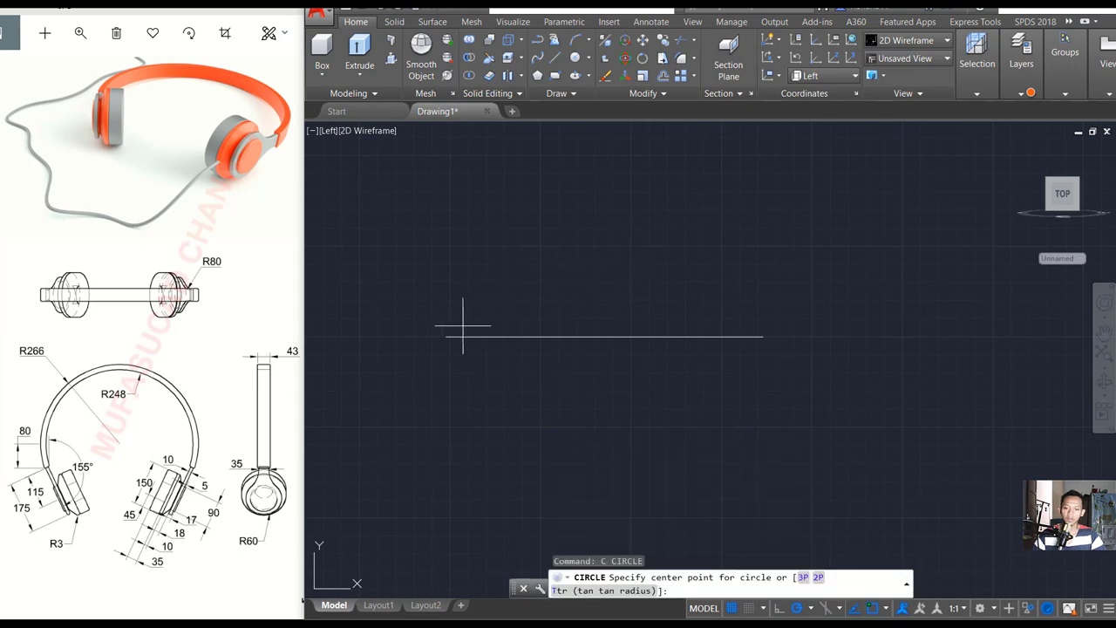
left_click(446, 336)
type("60")
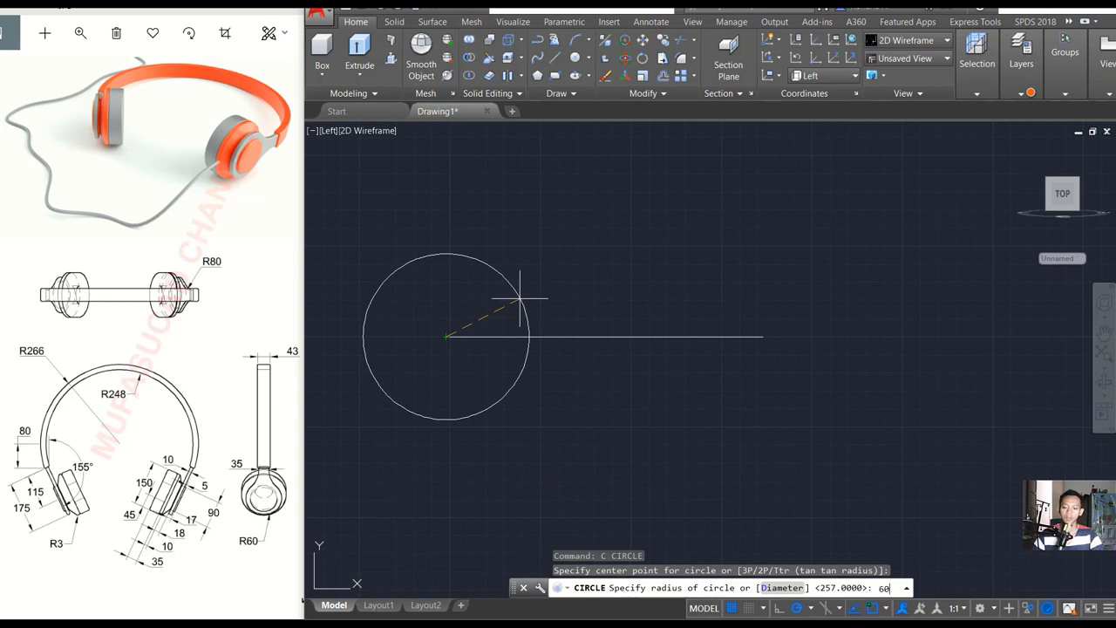
key("Return")
Move the radius-60 circle 115 units to the right along the line
type("m")
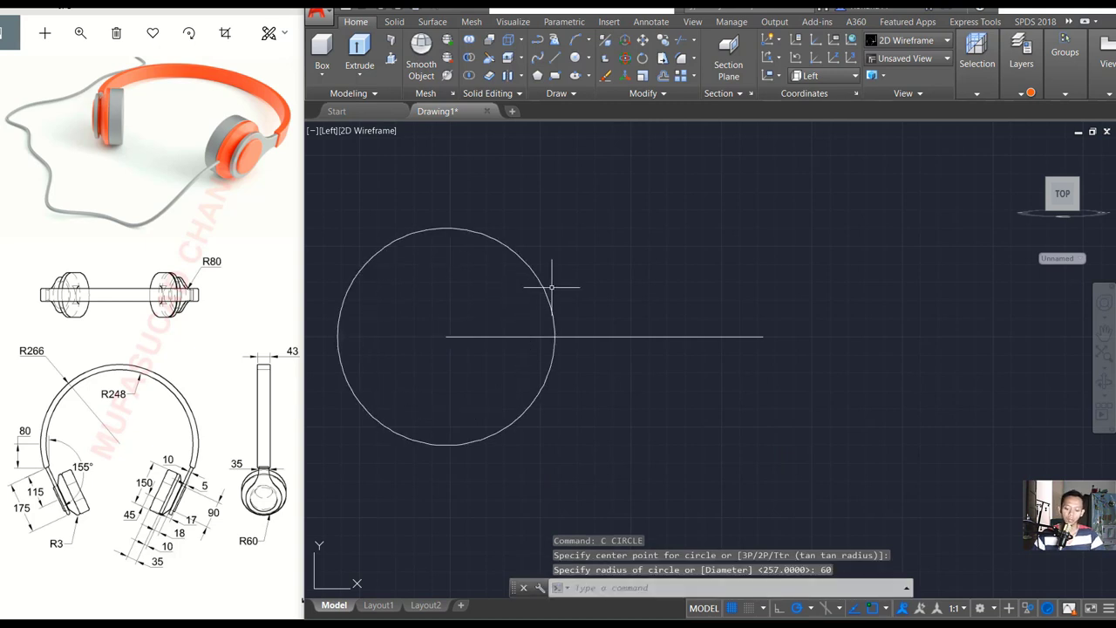
key("Return")
left_click(585, 240)
left_click(510, 276)
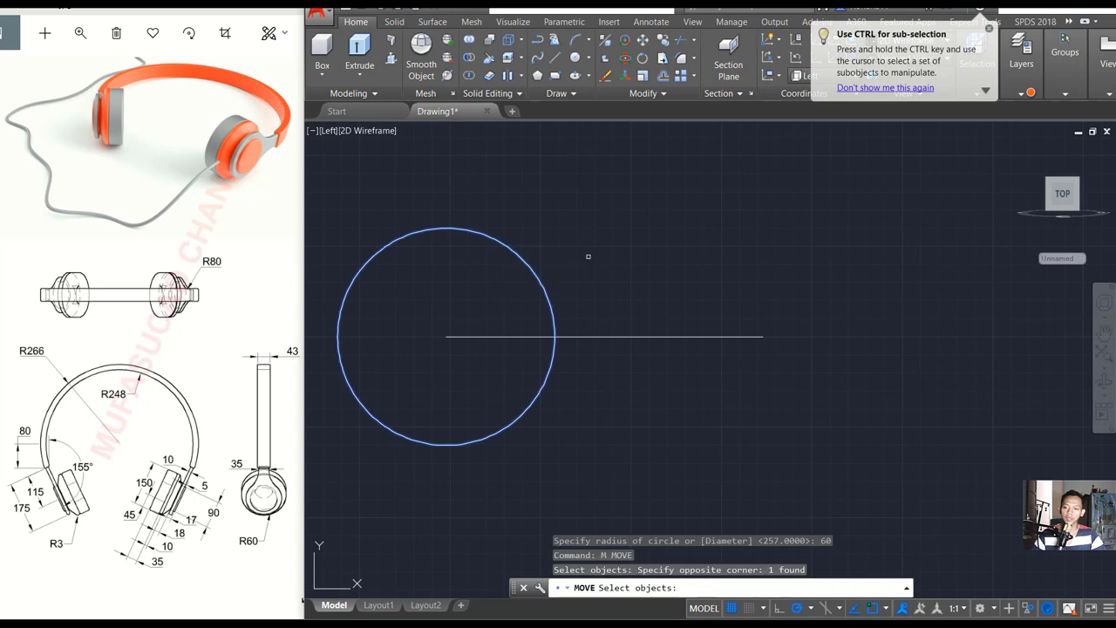
key("Return")
left_click(599, 232)
type("11")
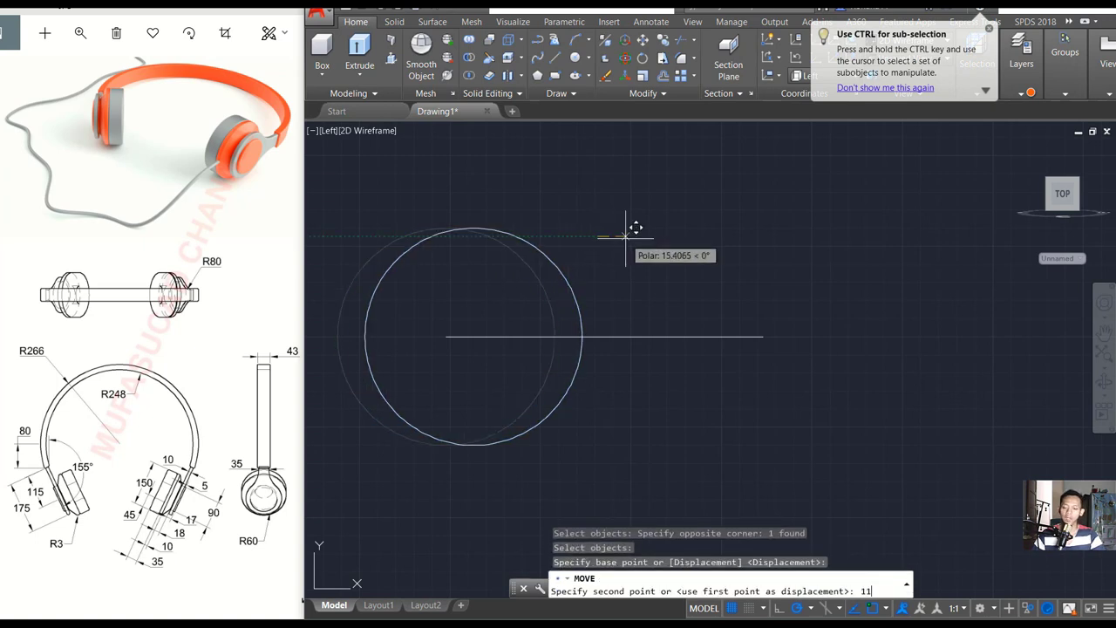
type("5")
key("Return")
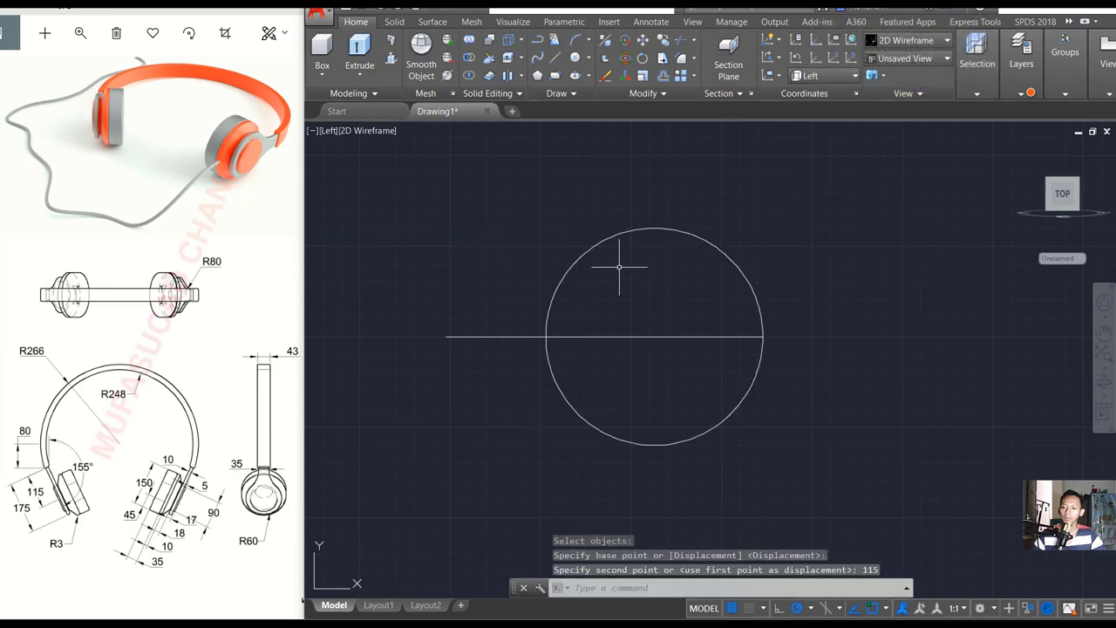
mouse_move(608, 260)
middle_mouse_down()
mouse_move(570, 244)
mouse_move(573, 259)
middle_mouse_up()
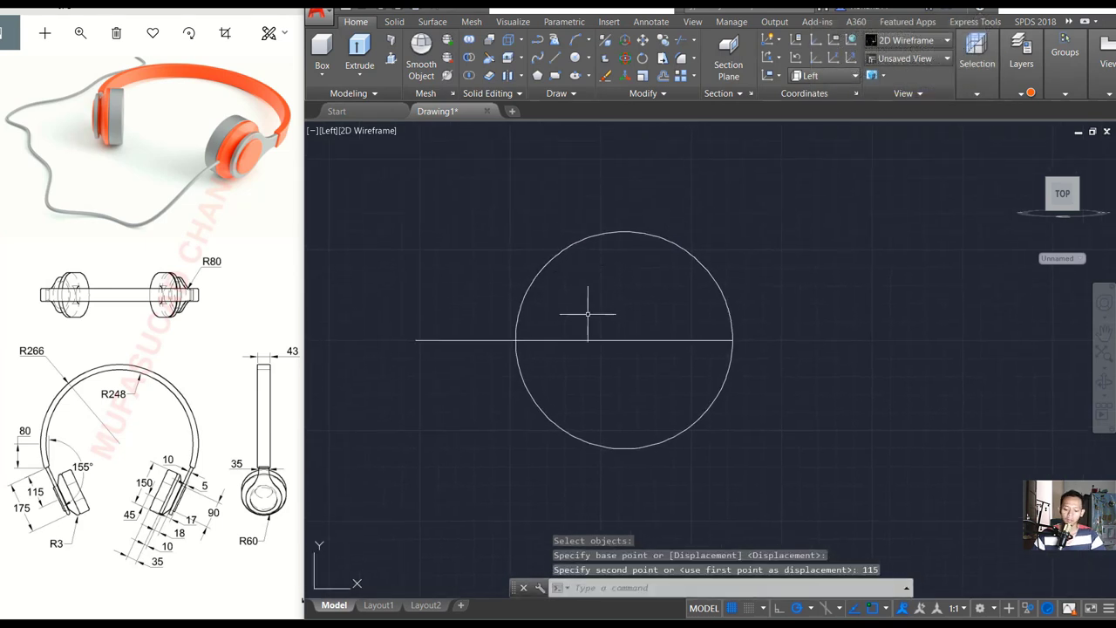
Draw a 35-unit vertical line and move it onto the leg line's left end
type("l")
key("Return")
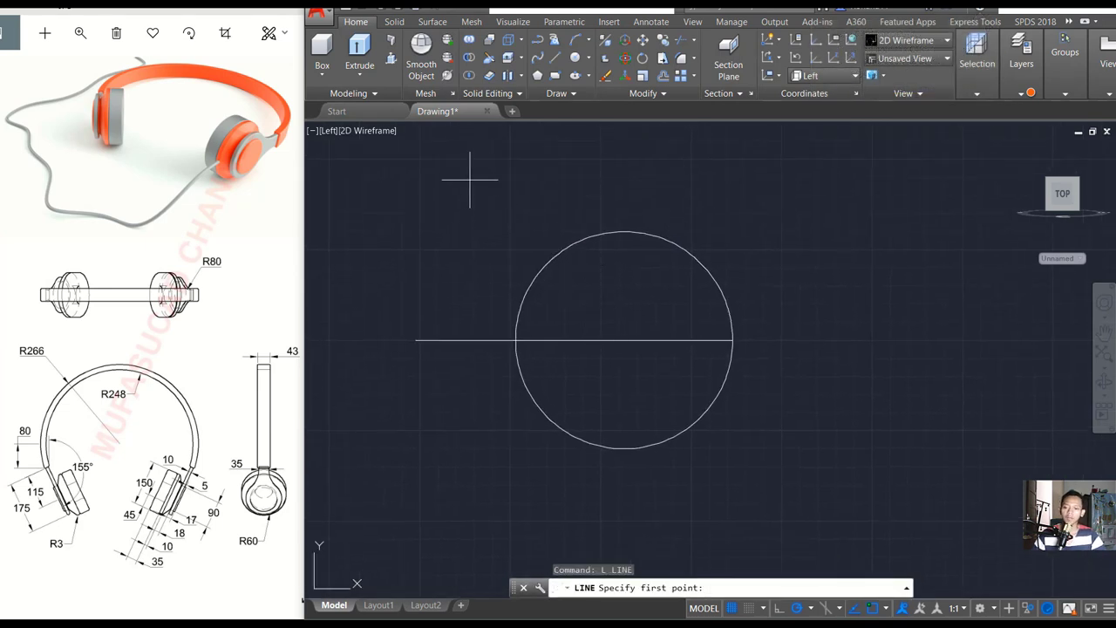
left_click(469, 174)
type("35")
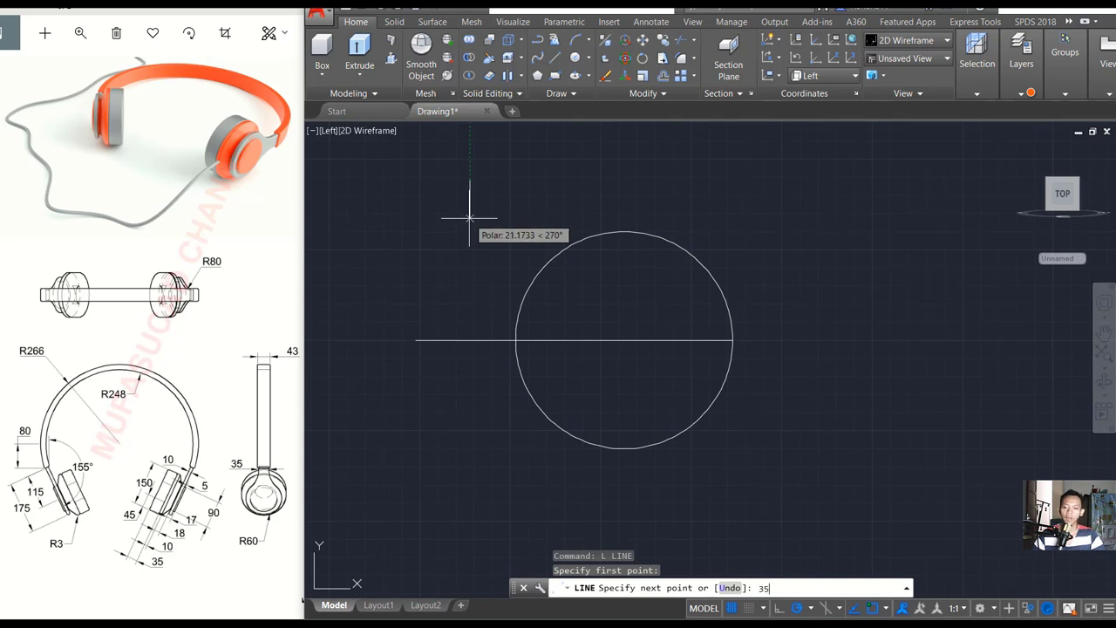
key("Return")
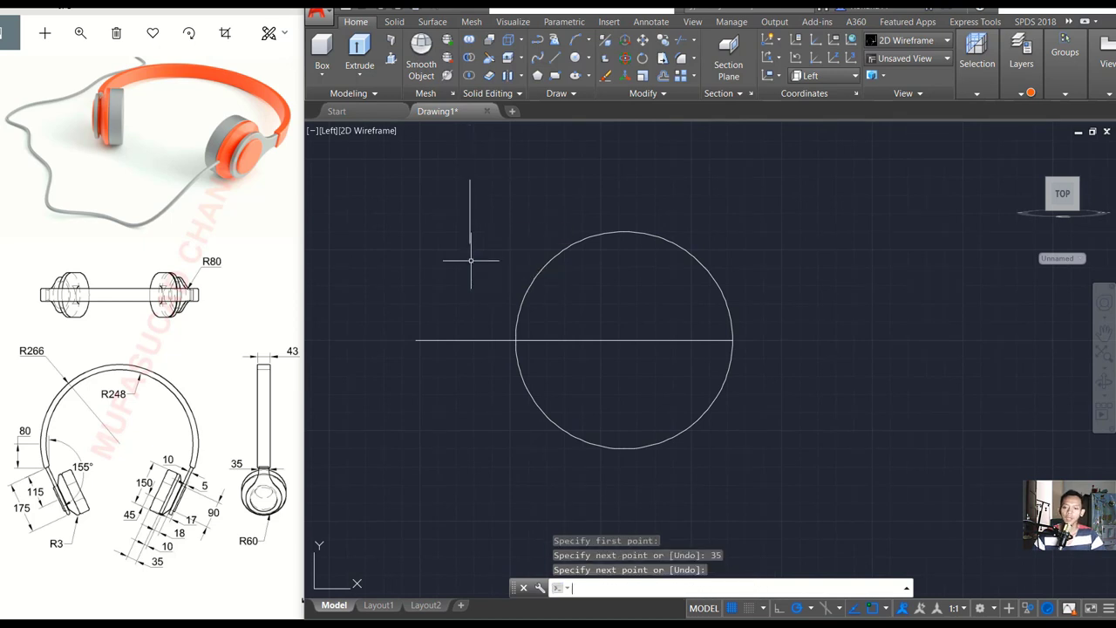
type("M")
key("Return")
left_click(511, 199)
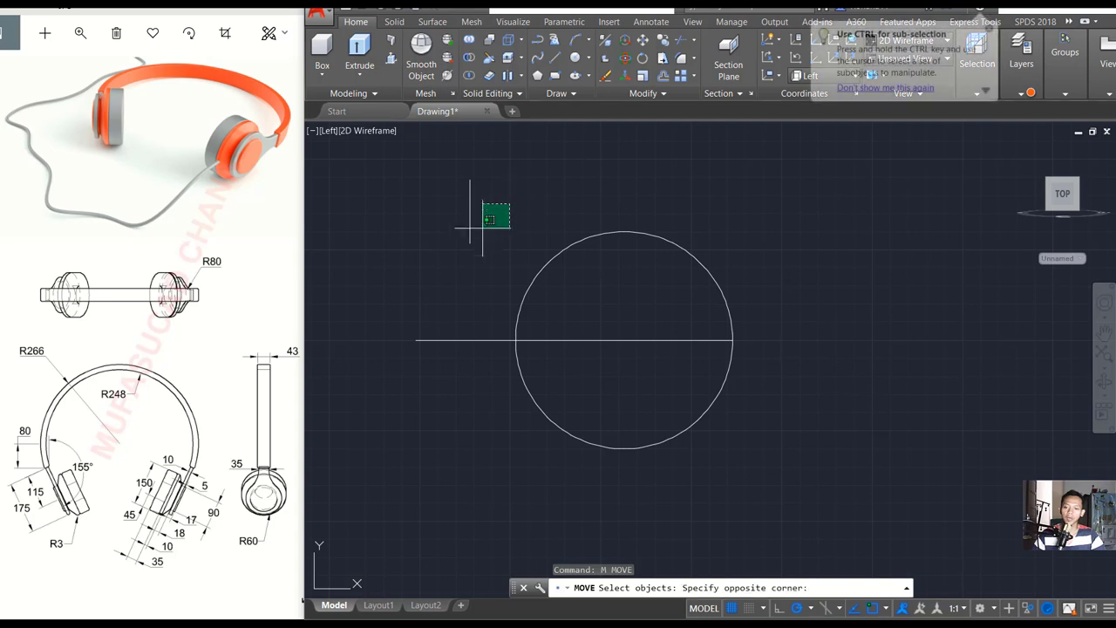
left_click(416, 289)
key("Return")
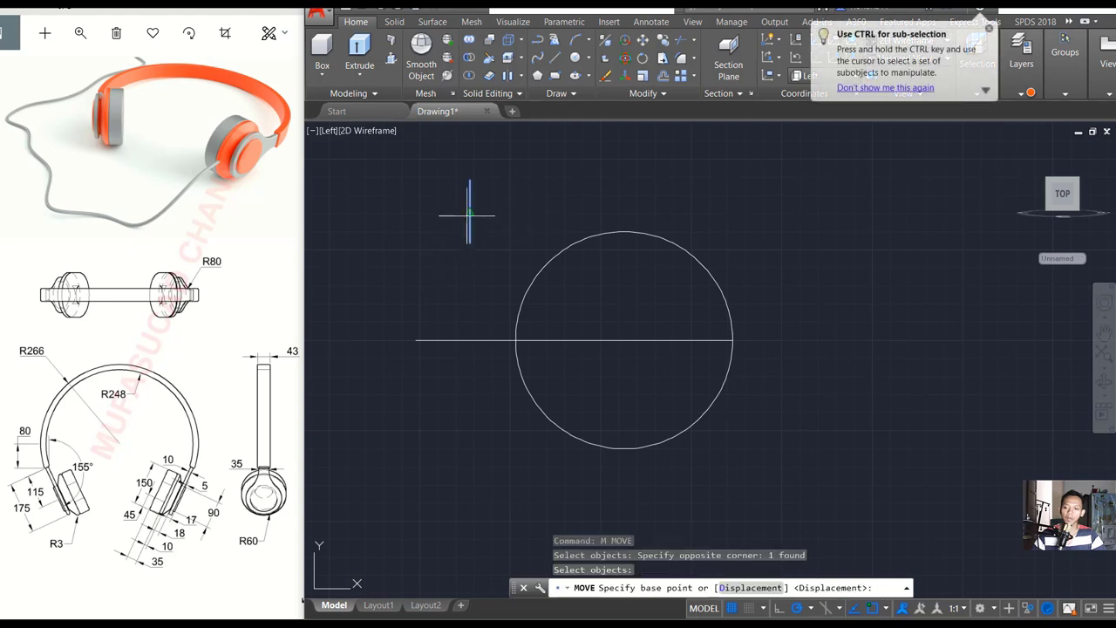
left_click(470, 214)
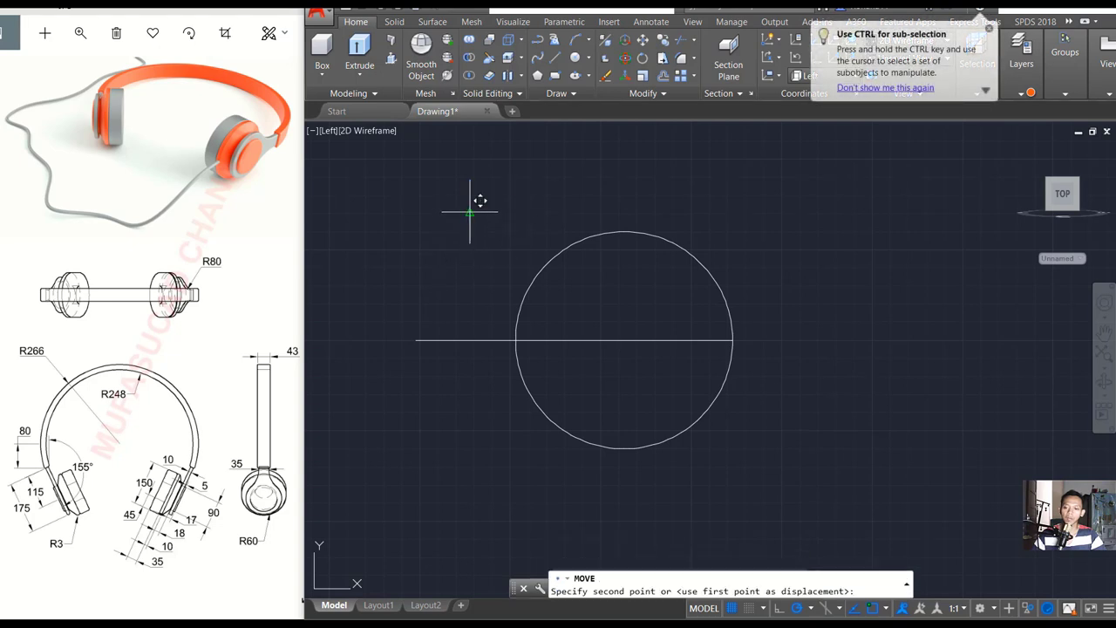
left_click(415, 340)
middle_click_drag(432, 306, 451, 281)
Draw a short horizontal line from the vertical line's top toward the circle
type("L")
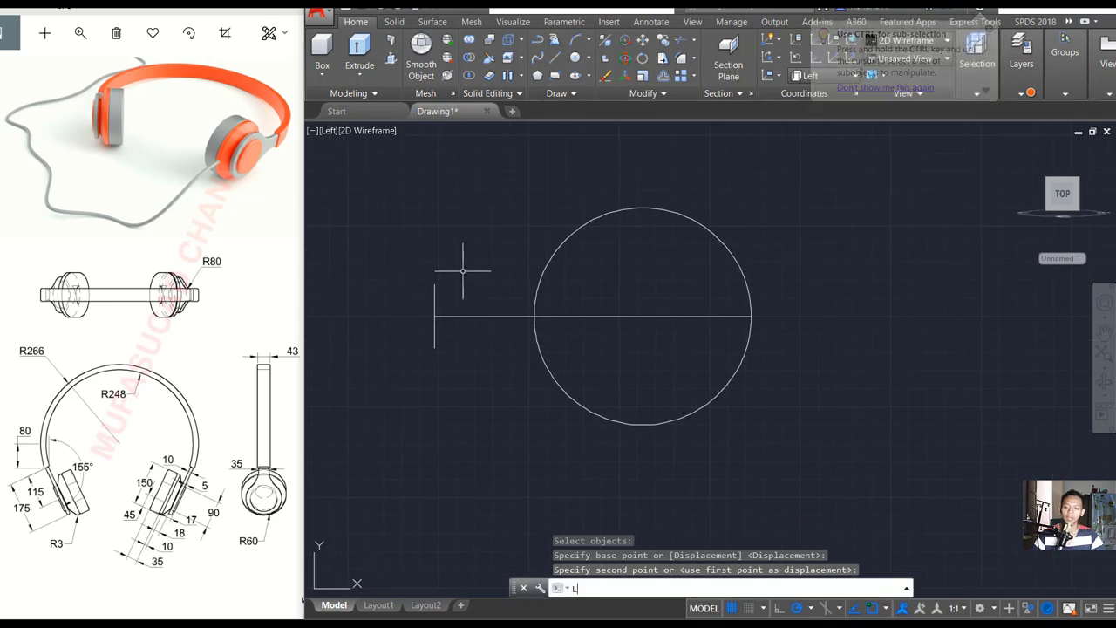
key("Return")
left_click(434, 285)
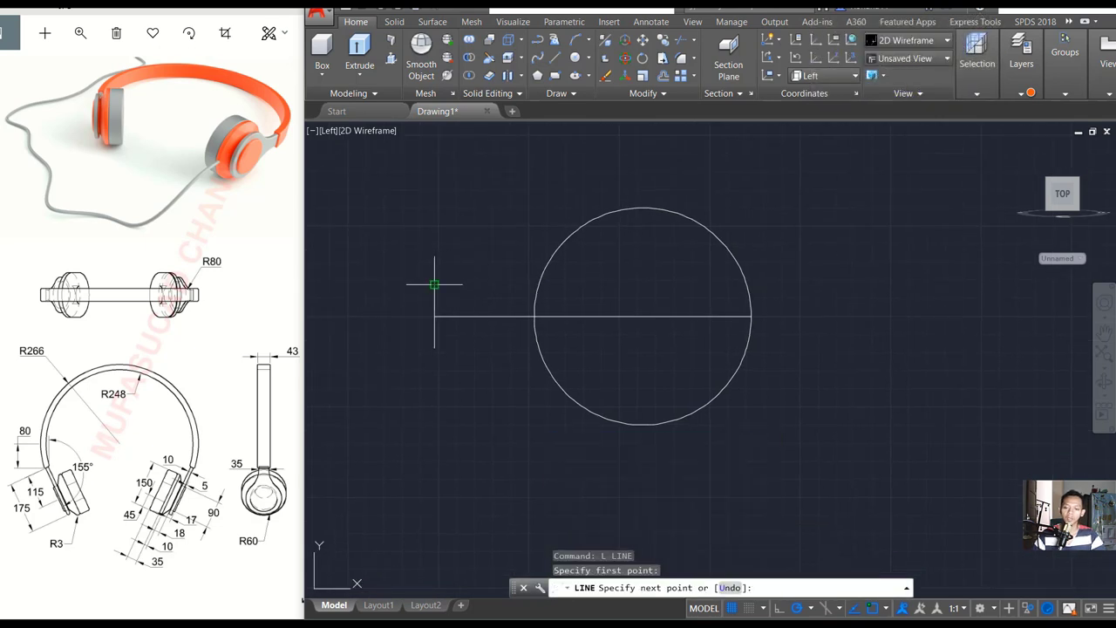
left_click(514, 285)
type("c")
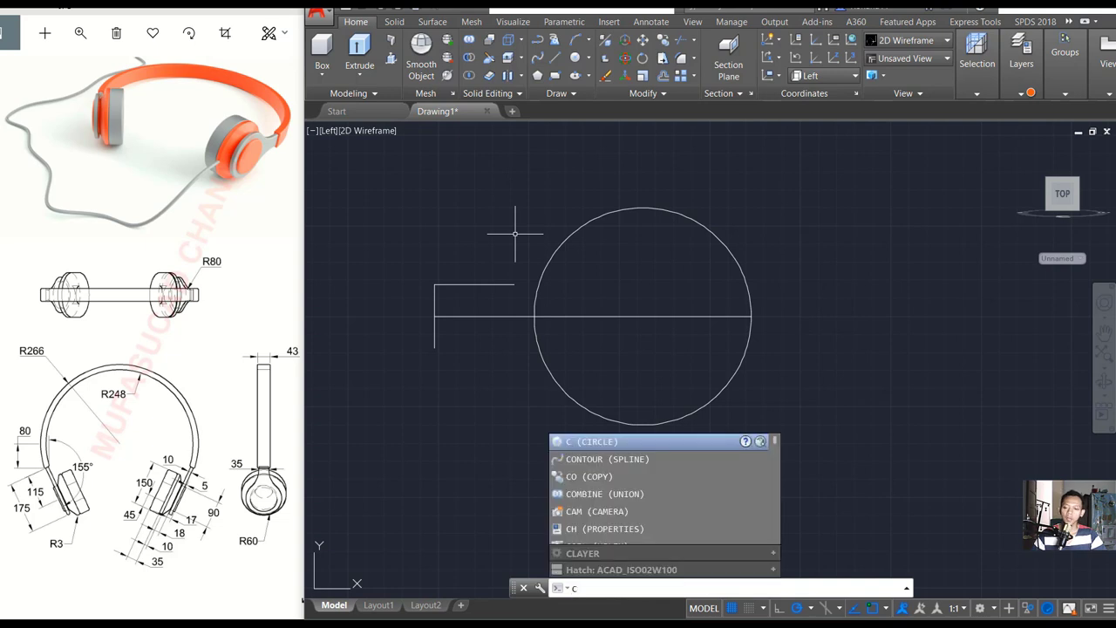
Create a radius-80 circle tangent to the earcup circle and the short horizontal line
key("Return")
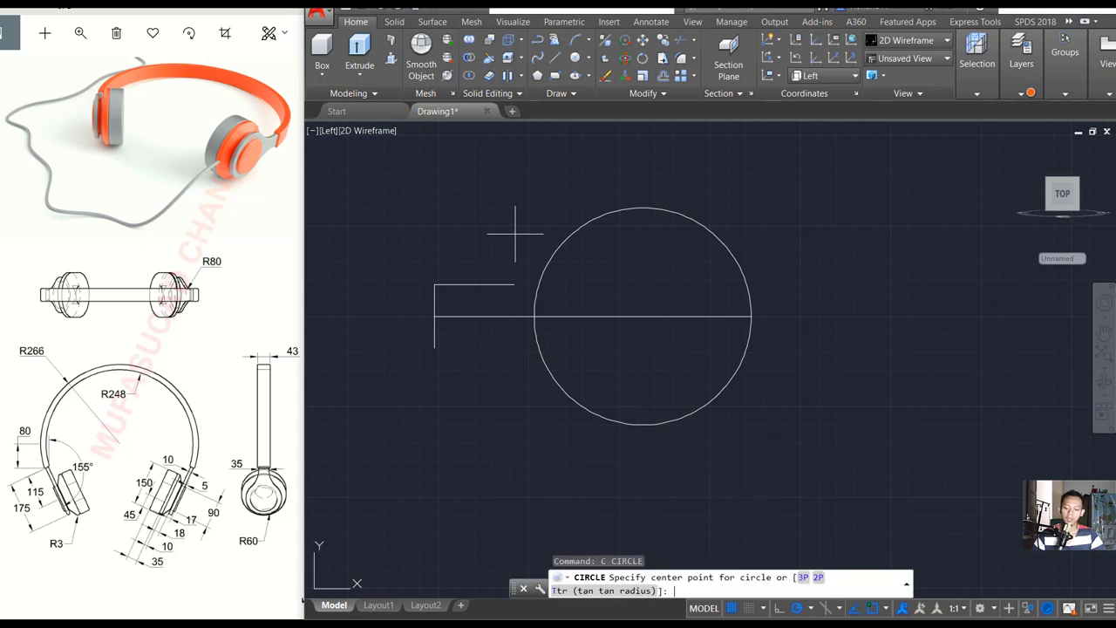
type("TTR")
key("Return")
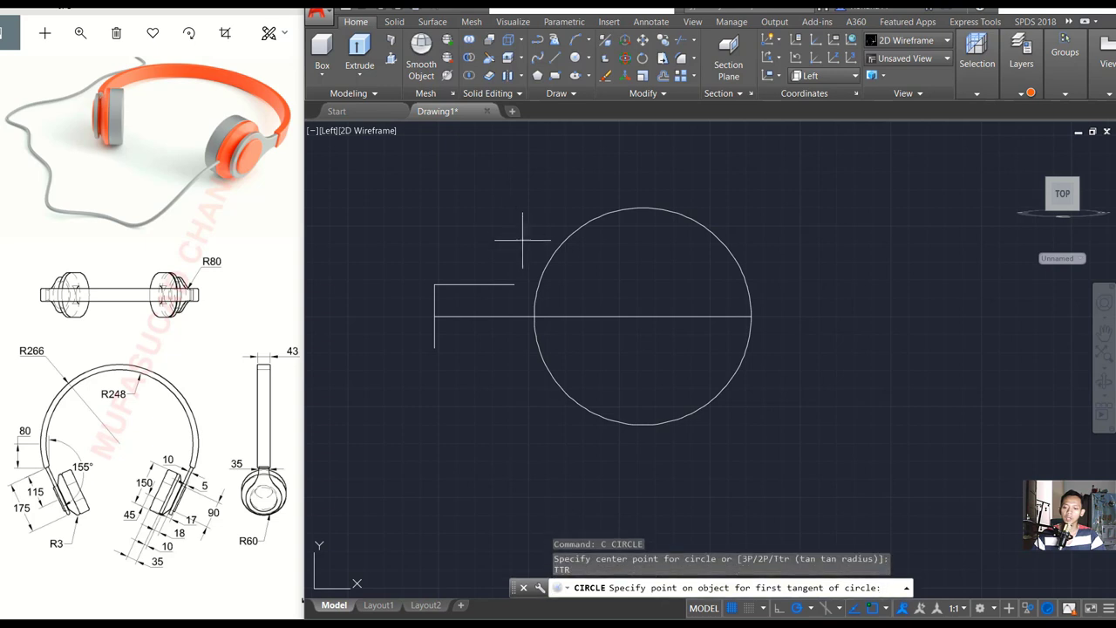
left_click(558, 243)
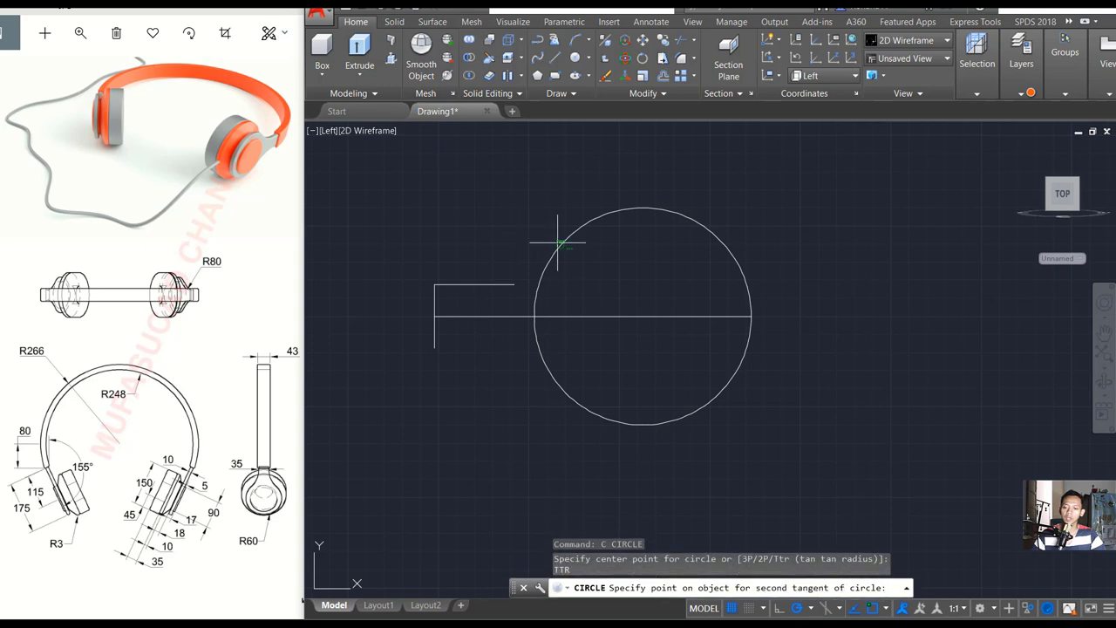
left_click(478, 284)
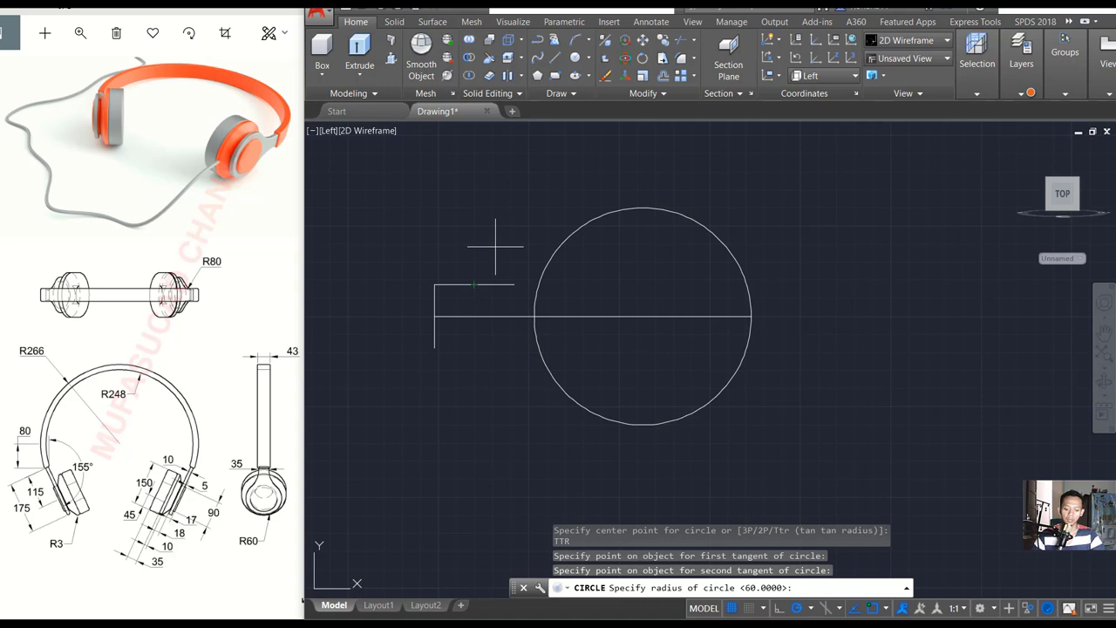
type("80")
key("Return")
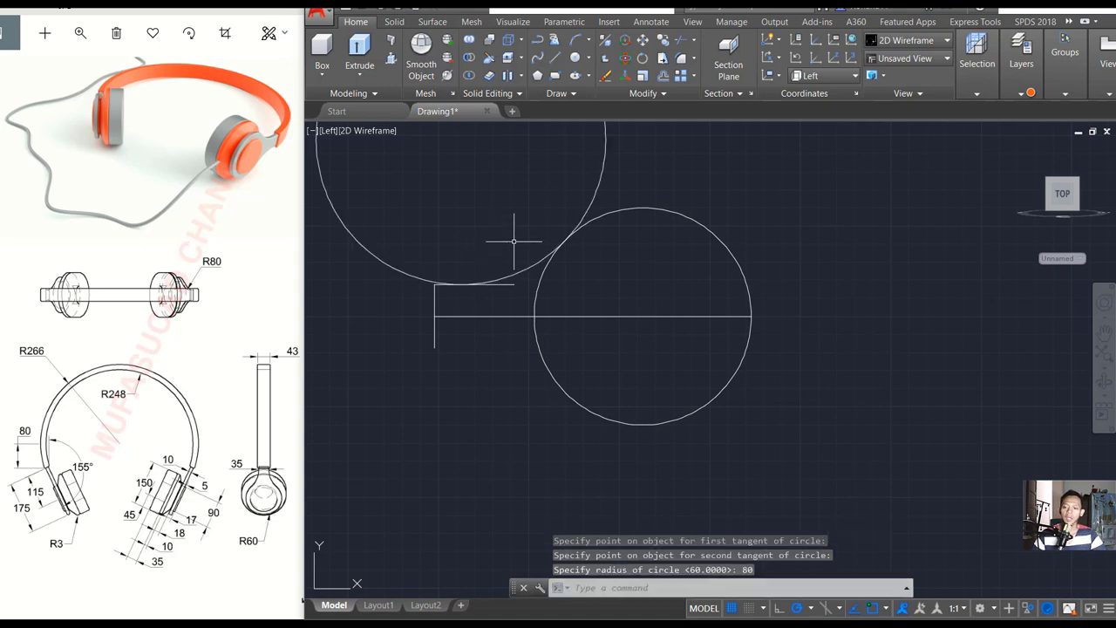
scroll(514, 244, "down", 2)
Trim the R80 circle down to the blending arc
type("tr")
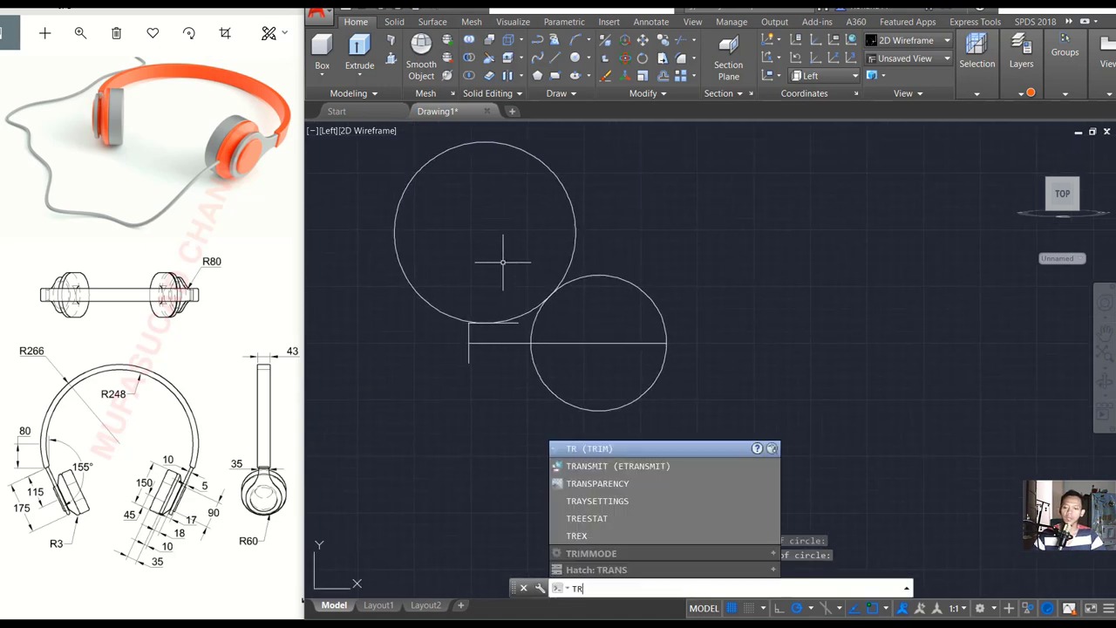
key("Return")
left_click(602, 178)
left_click(527, 202)
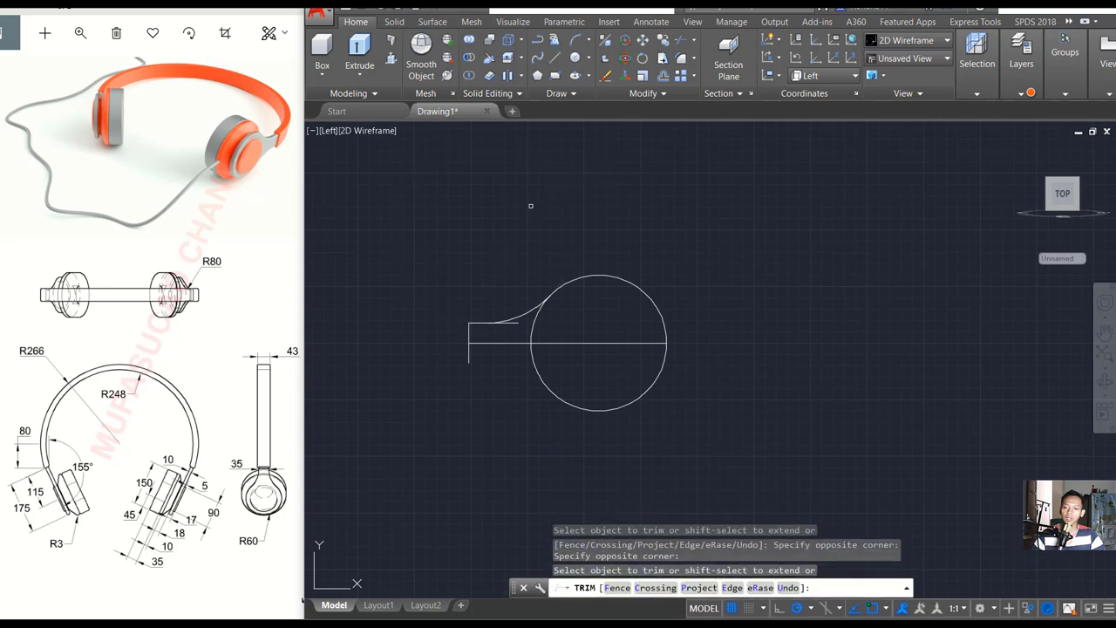
scroll(516, 329, "up", 2)
scroll(512, 315, "up", 2)
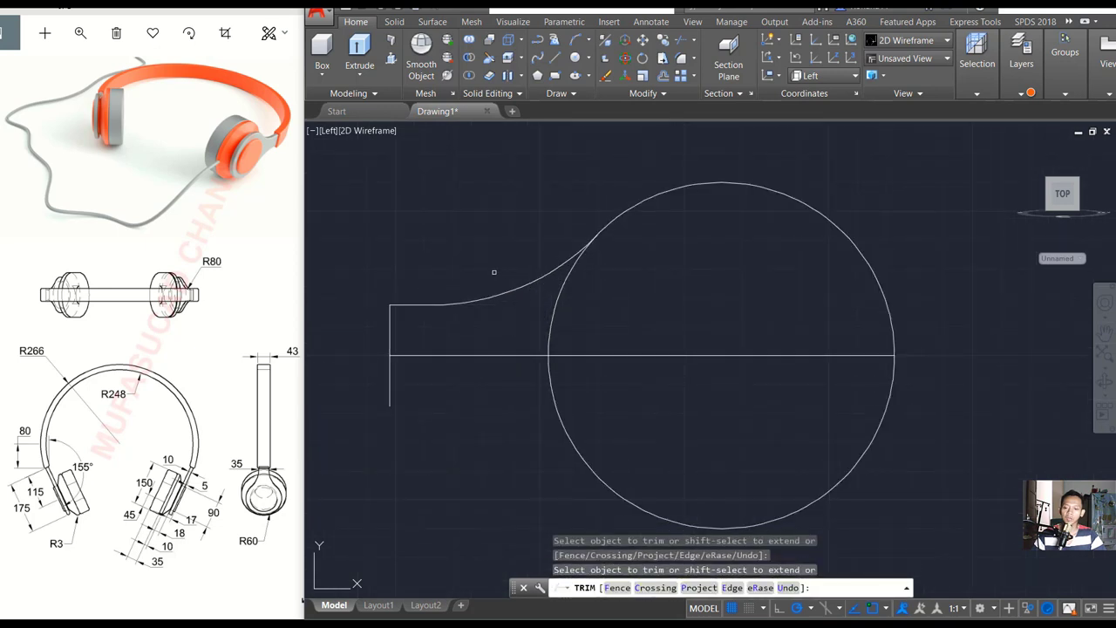
key("Return")
scroll(486, 249, "down", 2)
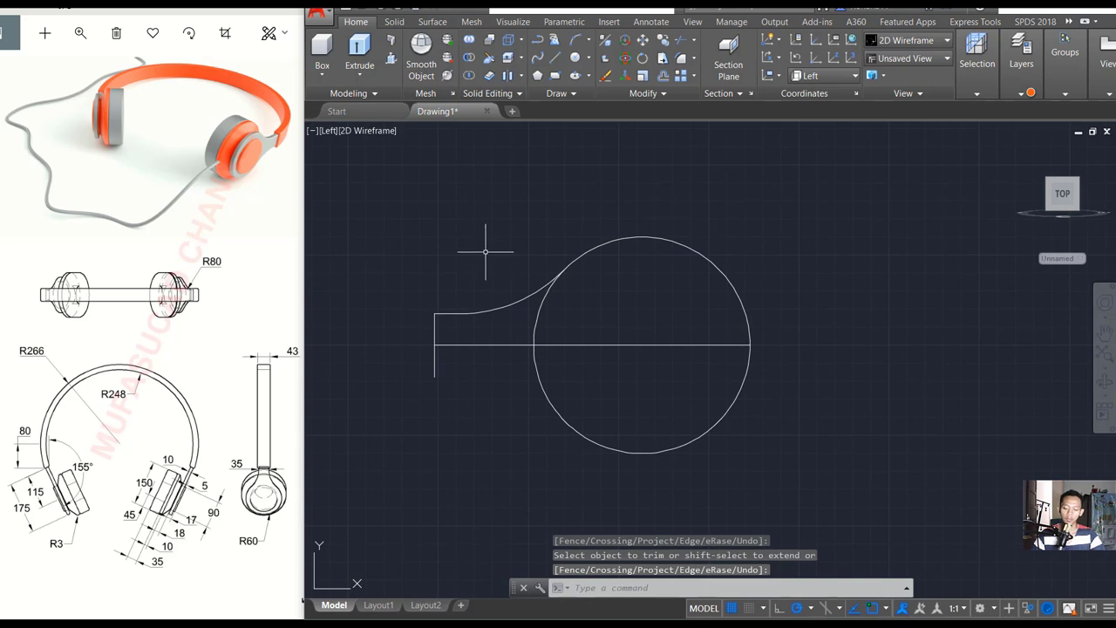
Mirror the neck arc and short line about the centreline, keeping the originals
type("mi")
key("Return")
left_click(495, 259)
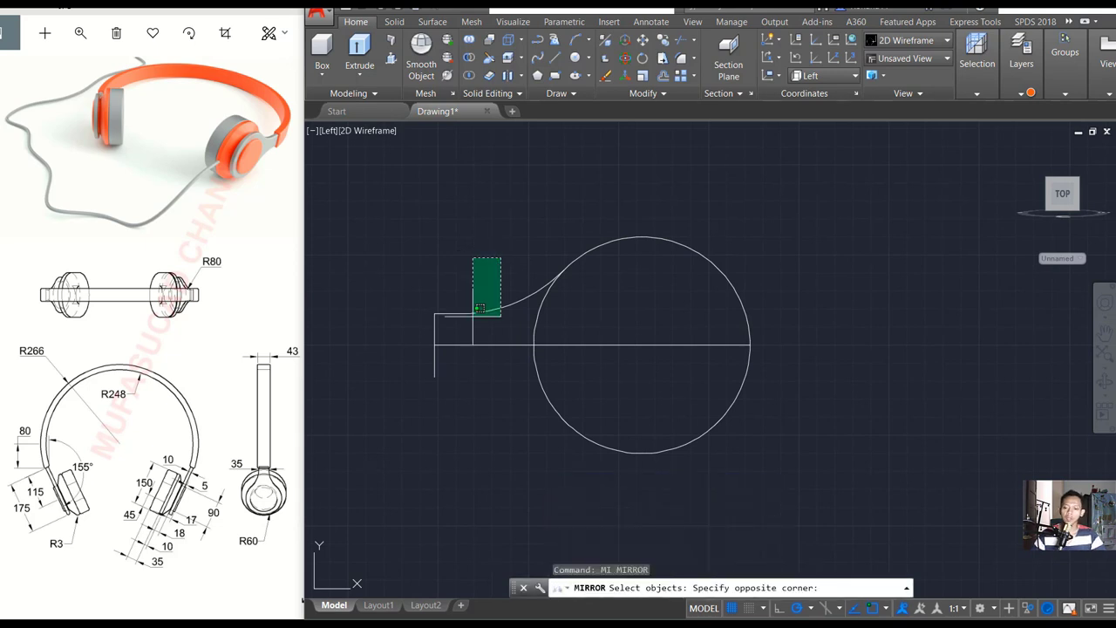
left_click(450, 327)
key("Return")
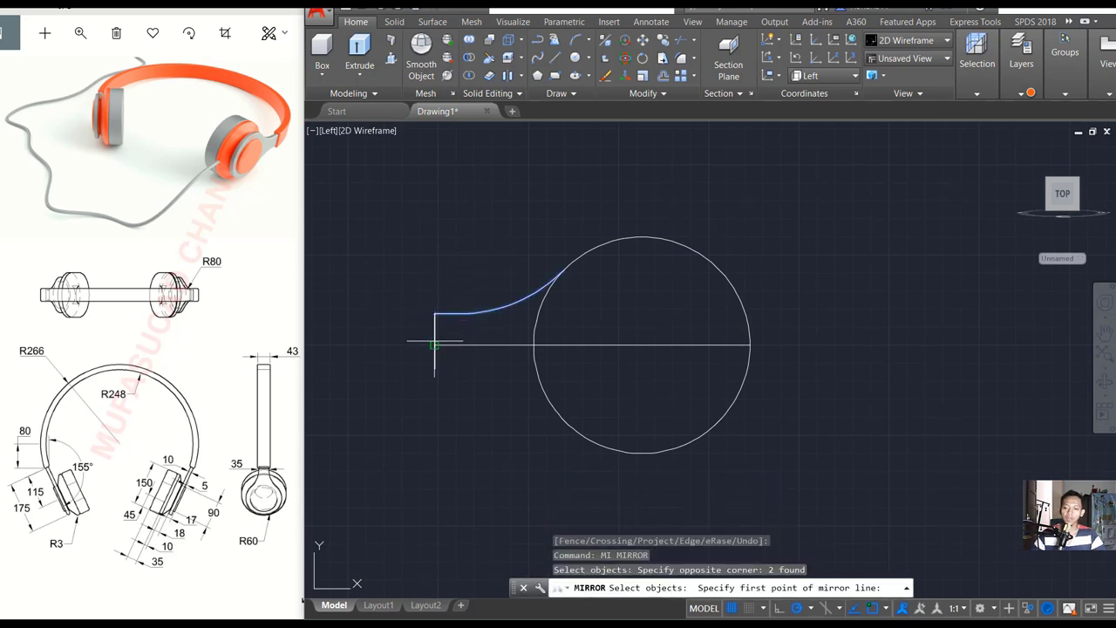
left_click(434, 346)
left_click(399, 346)
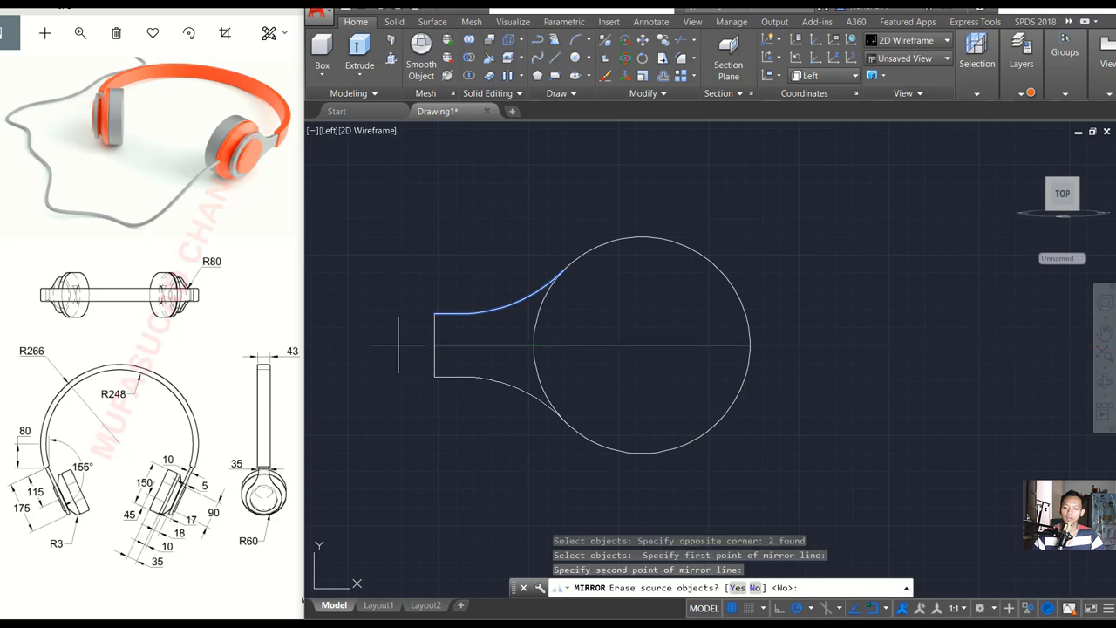
key("Return")
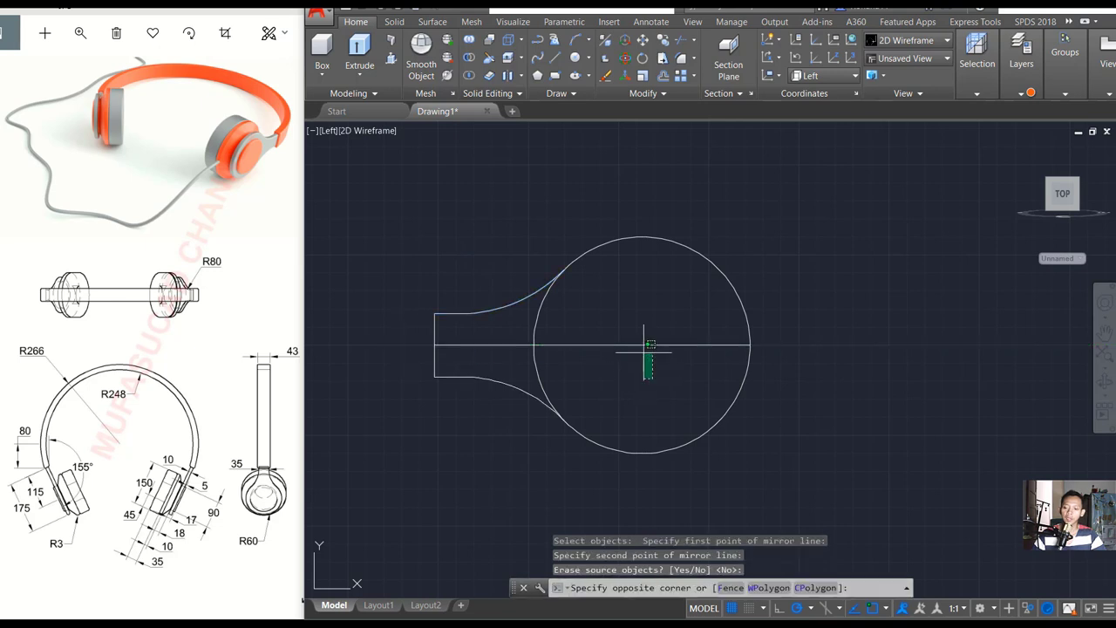
Delete the horizontal centreline and trim away the circle's inner arc
left_click(621, 320)
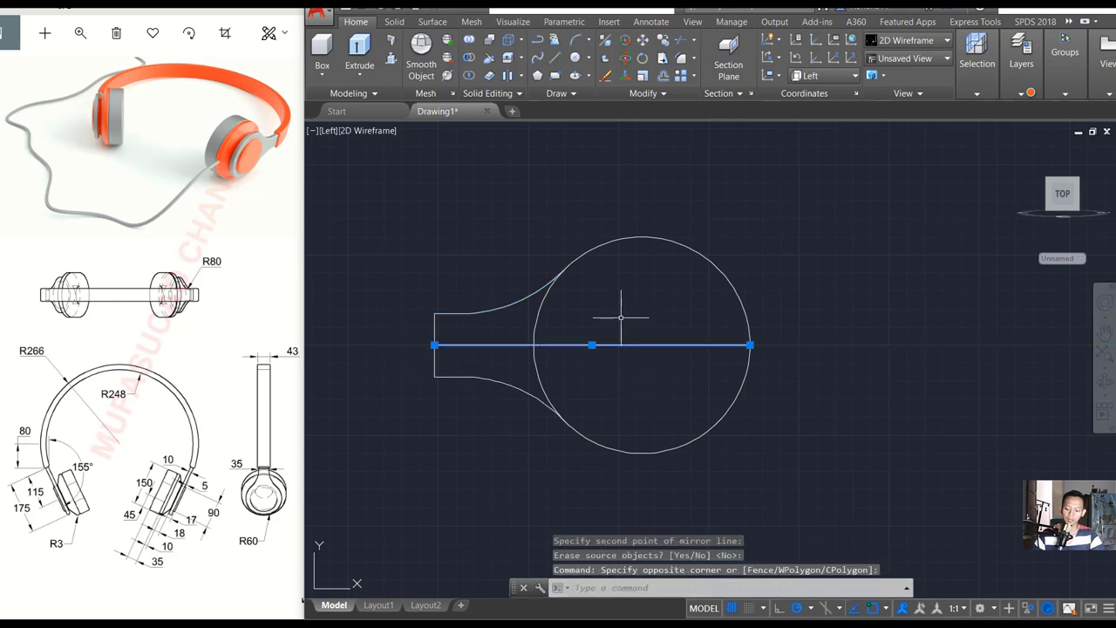
key("Delete")
type("tr")
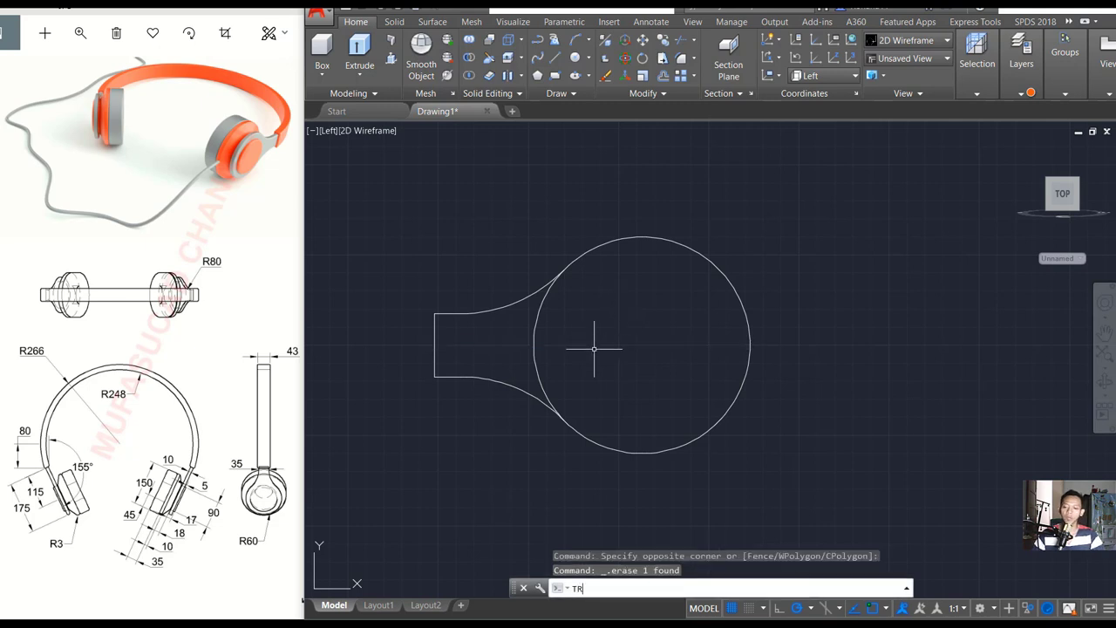
key("Return")
key("Return")
left_click(610, 316)
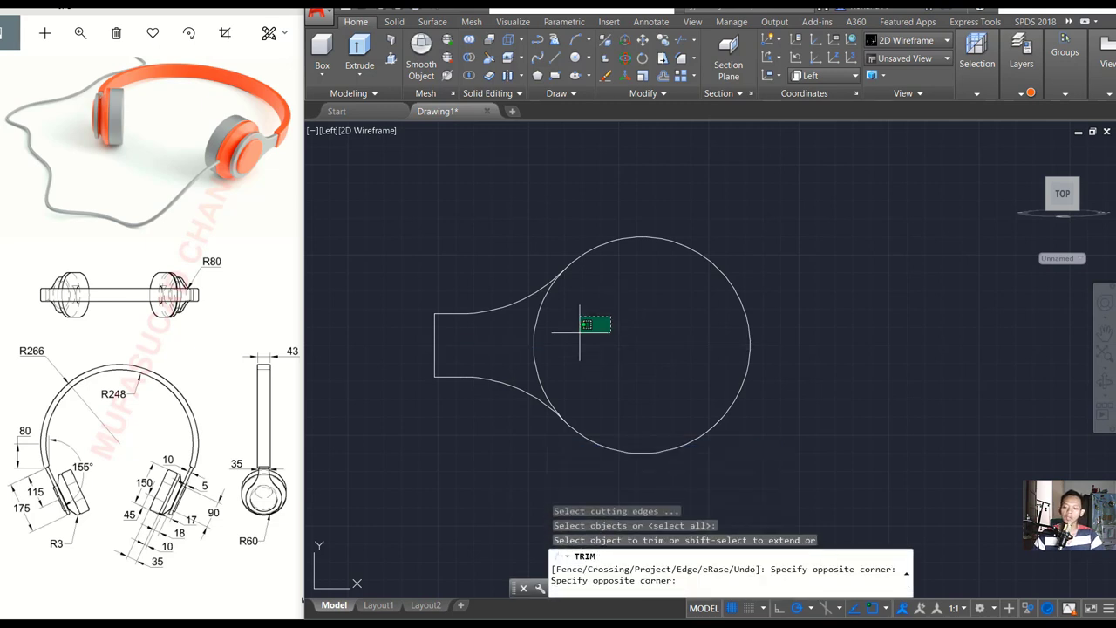
left_click(524, 349)
mouse_move(619, 344)
middle_mouse_down()
mouse_move(619, 324)
mouse_move(616, 334)
middle_mouse_up()
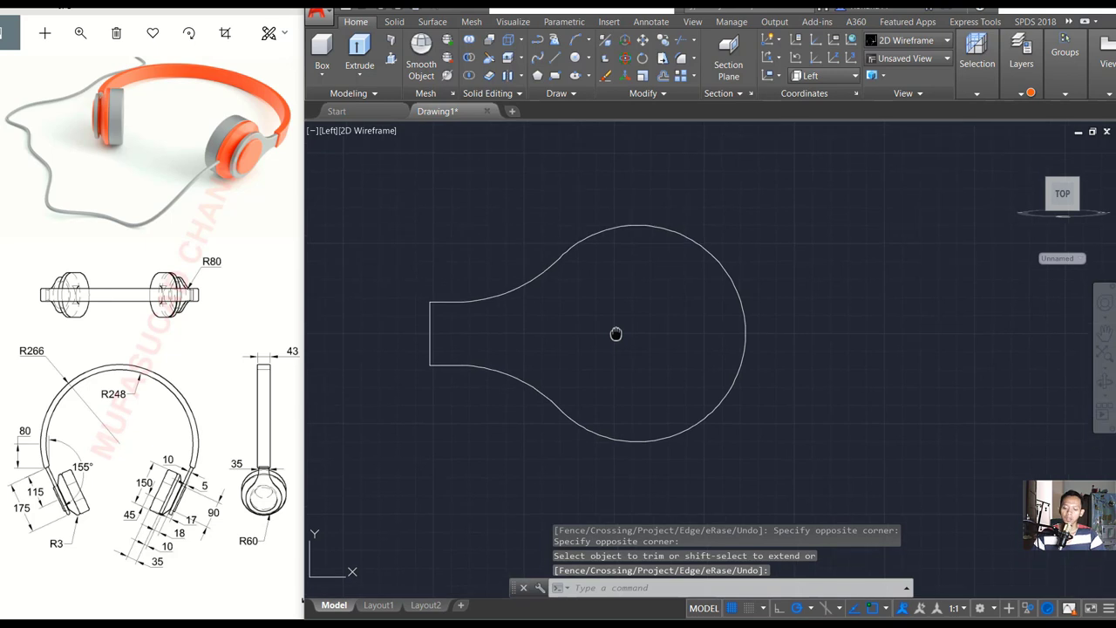
Join the six outline pieces into one closed polyline
type("j")
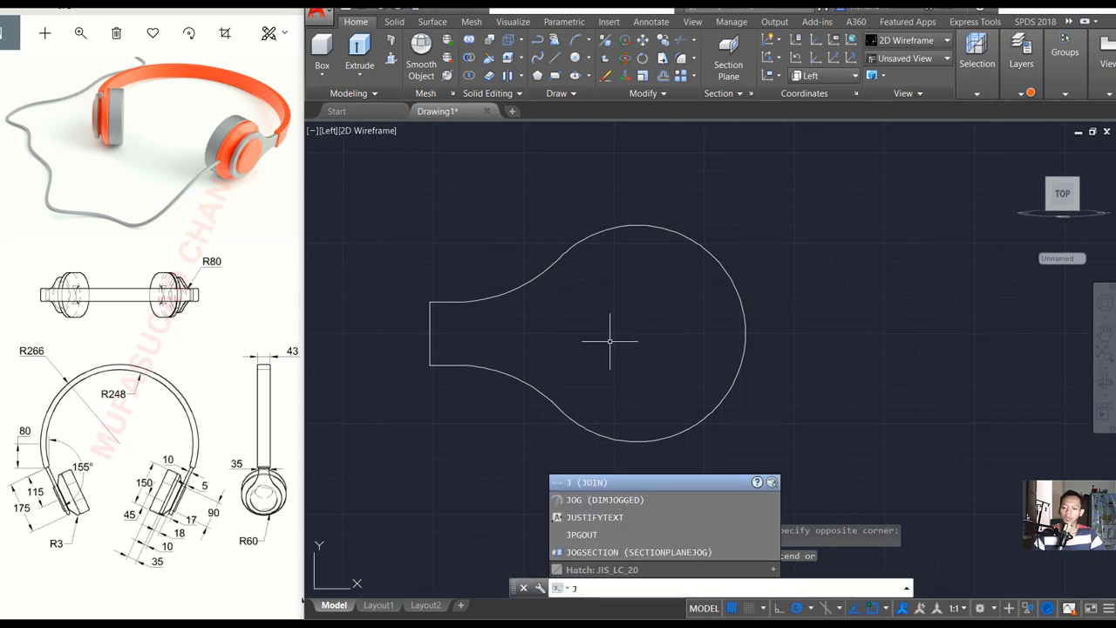
key("Return")
left_click(802, 218)
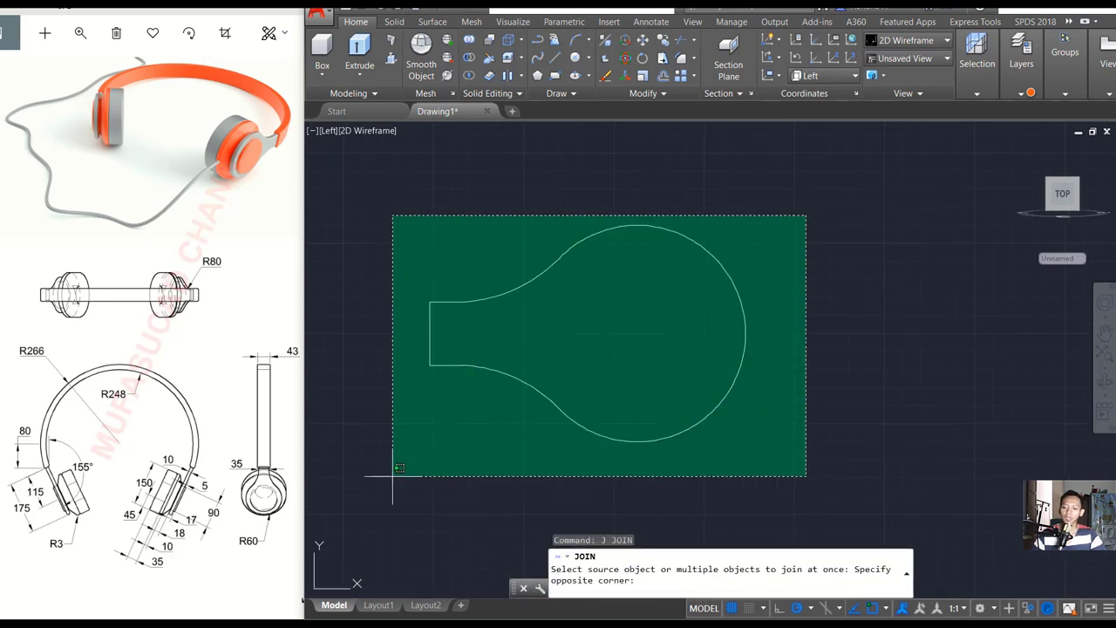
left_click(389, 471)
key("Return")
Draw a 90-diameter circle centred between the top and bottom points of the rounded end
mouse_move(607, 344)
middle_mouse_down()
mouse_move(573, 340)
mouse_move(607, 348)
middle_mouse_up()
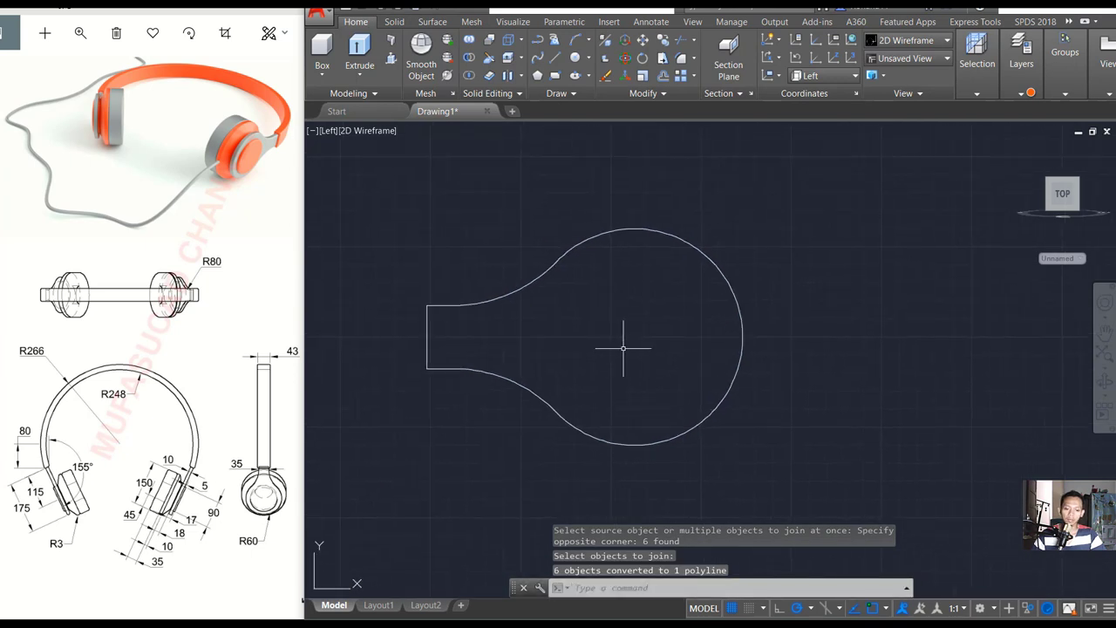
type("c")
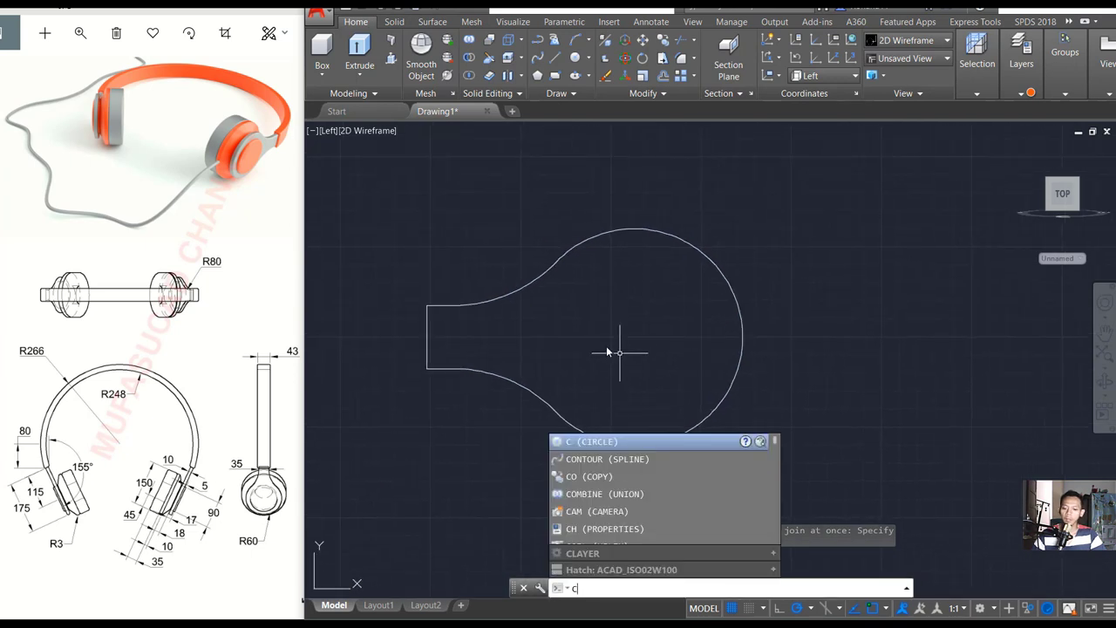
key("Return")
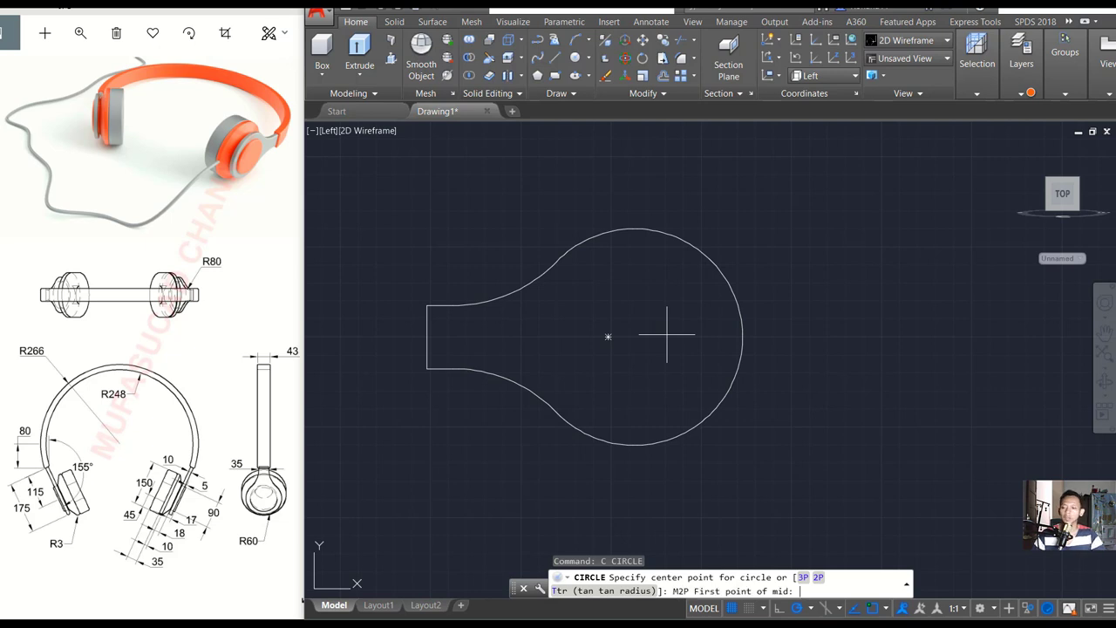
left_click(634, 229)
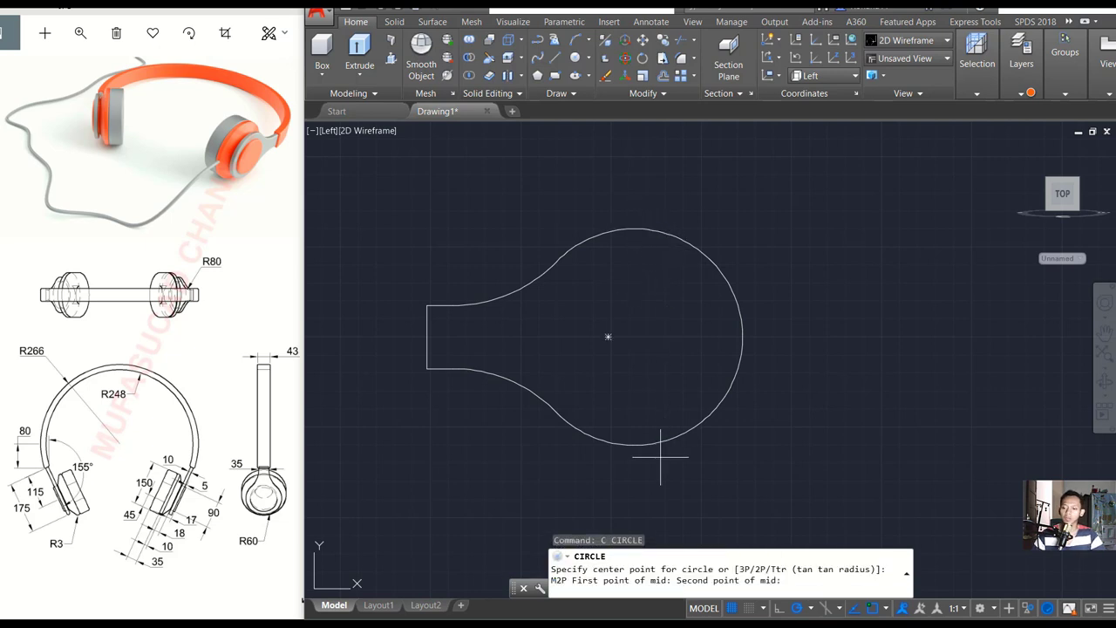
left_click(634, 445)
type("D")
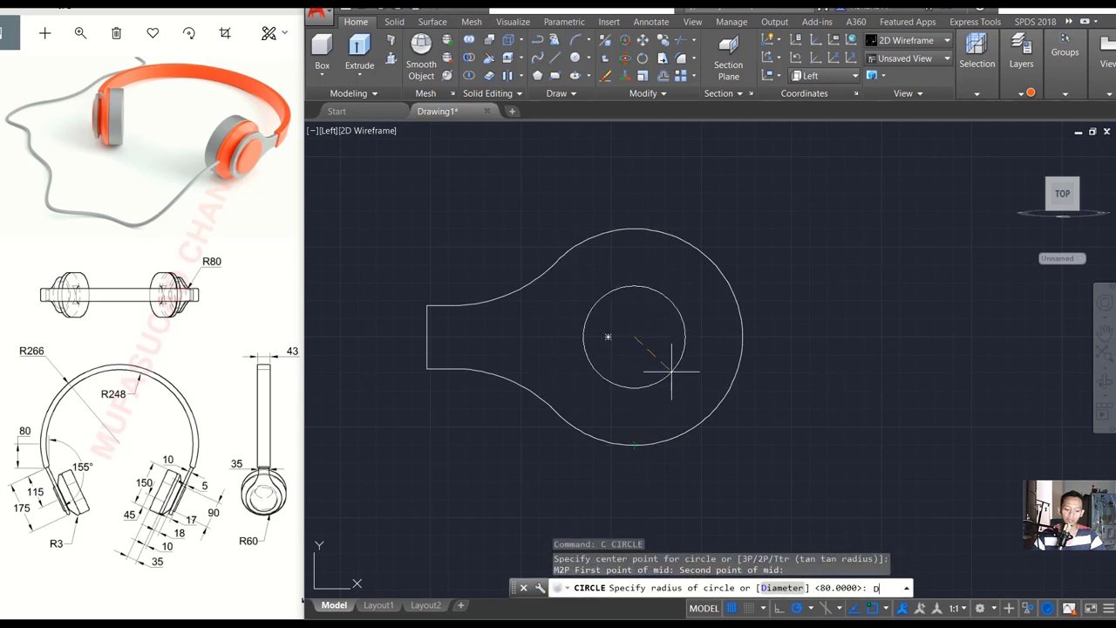
key("Return")
key("Return")
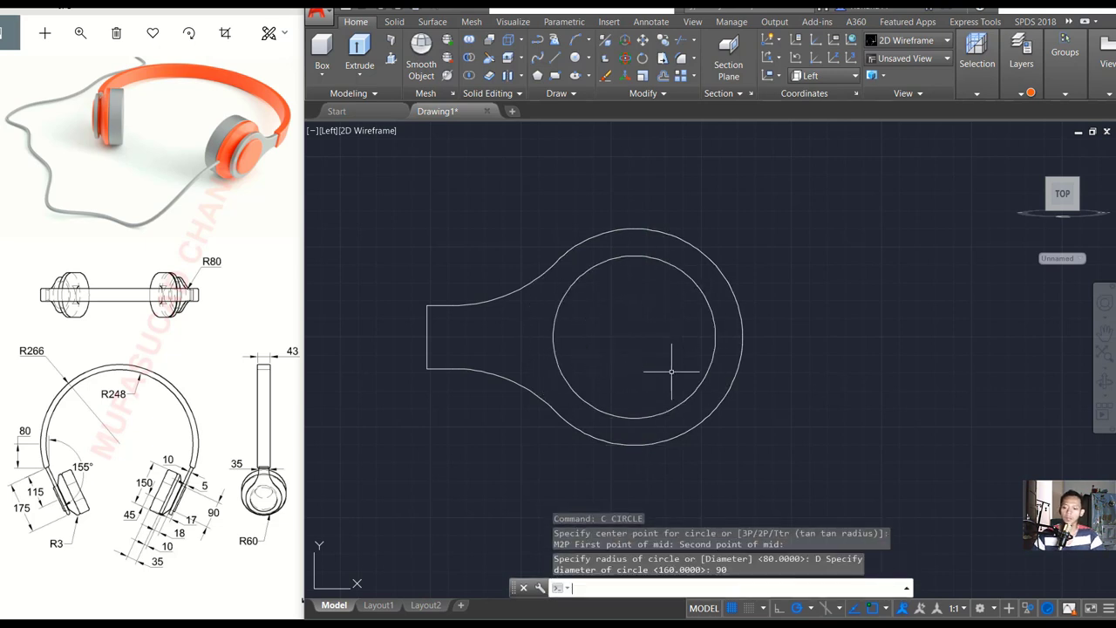
Orbit into a 3D view and extrude the outer earcup profile 10 units into a solid
scroll(686, 372, "down", 2)
mouse_move(752, 337)
middle_mouse_down("shift")
mouse_move(649, 384)
mouse_move(696, 299)
mouse_move(753, 355)
middle_mouse_up("shift")
scroll(648, 383, "up", 6)
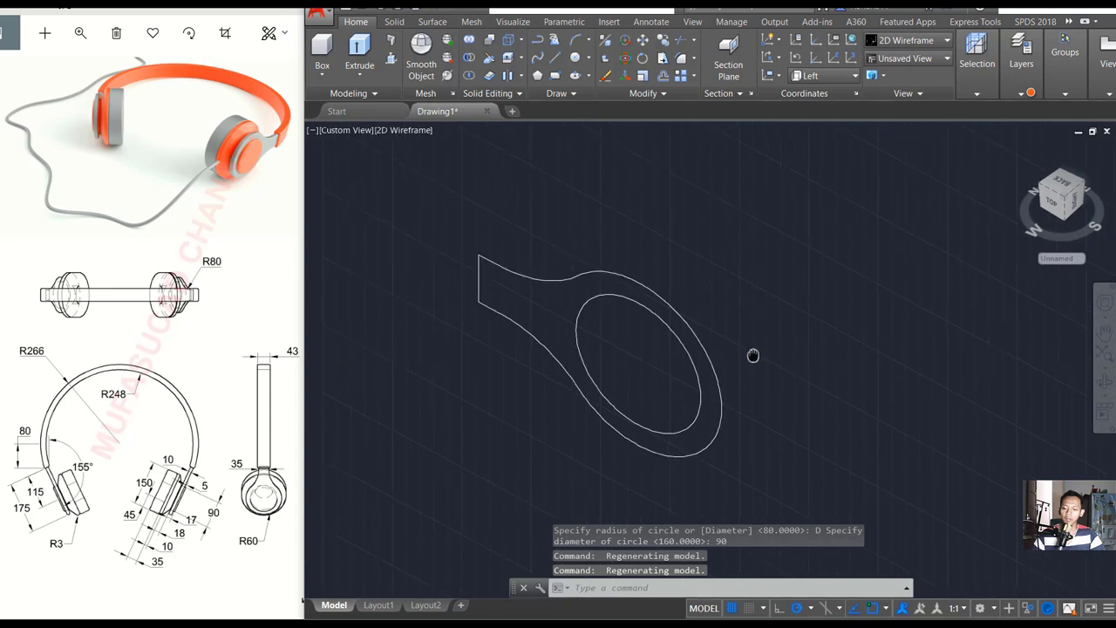
type("EXT")
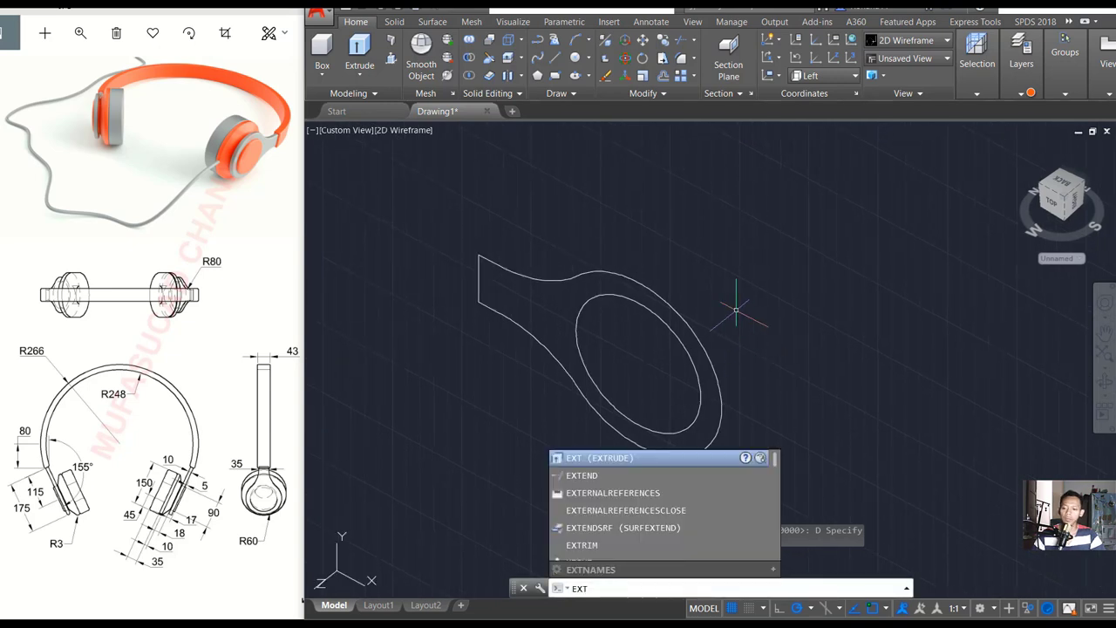
key("Return")
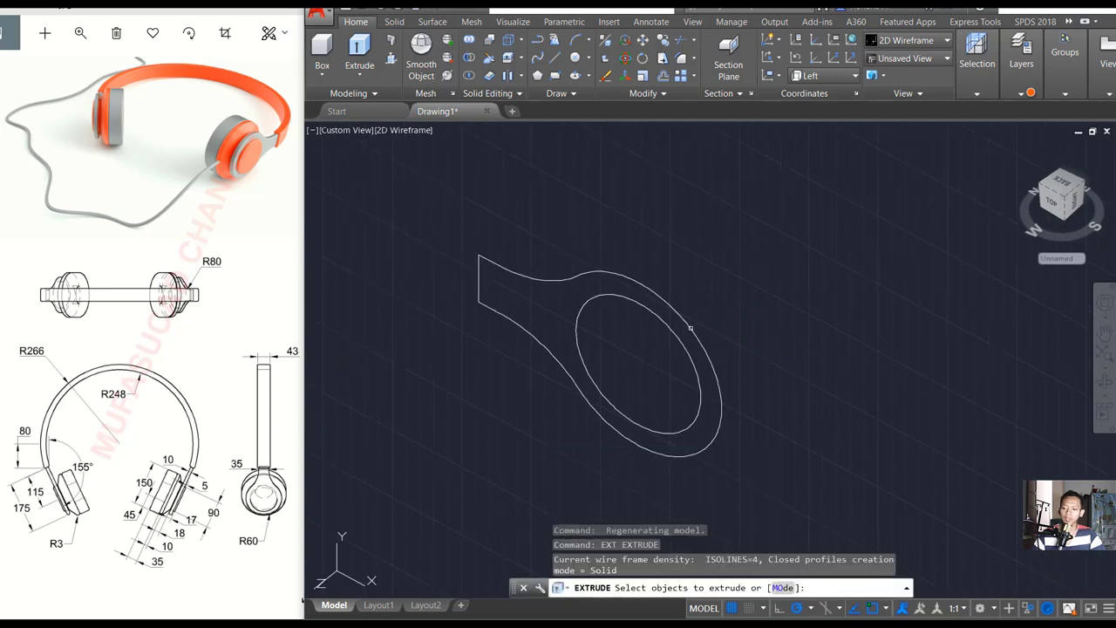
left_click(691, 328)
key("Return")
type("10")
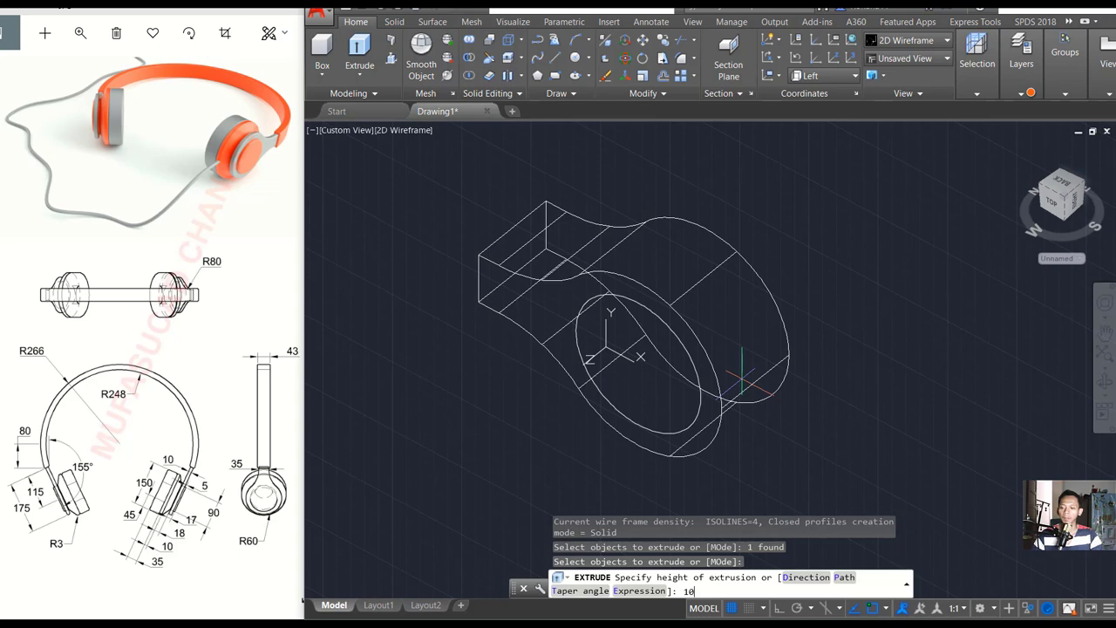
key("Return")
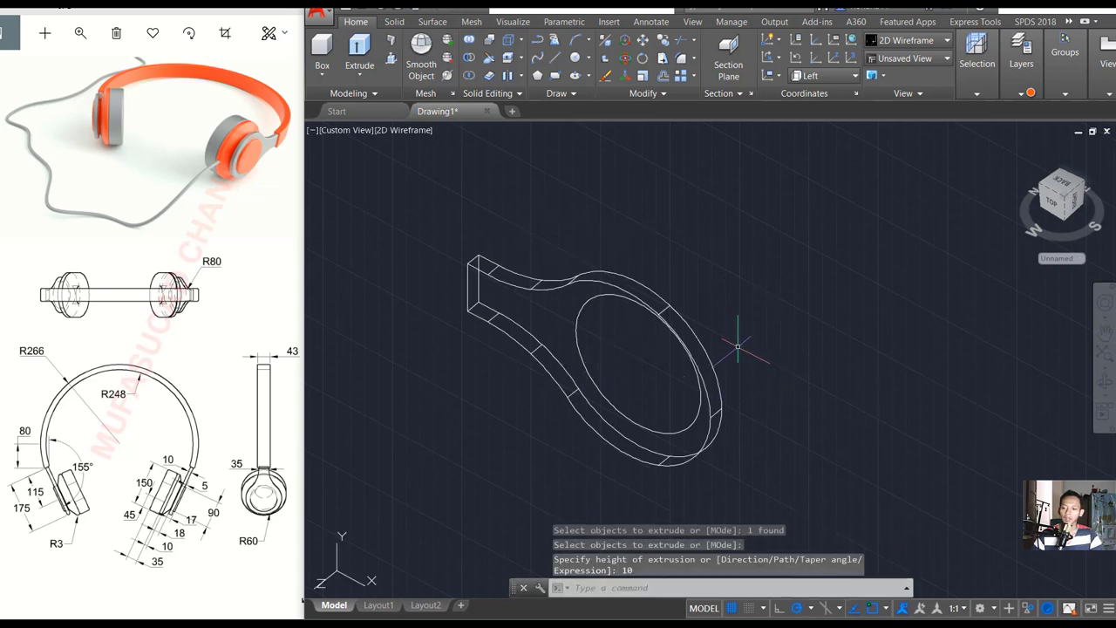
mouse_move(737, 347)
middle_mouse_down("shift")
mouse_move(672, 316)
mouse_move(680, 344)
mouse_move(708, 343)
middle_mouse_up("shift")
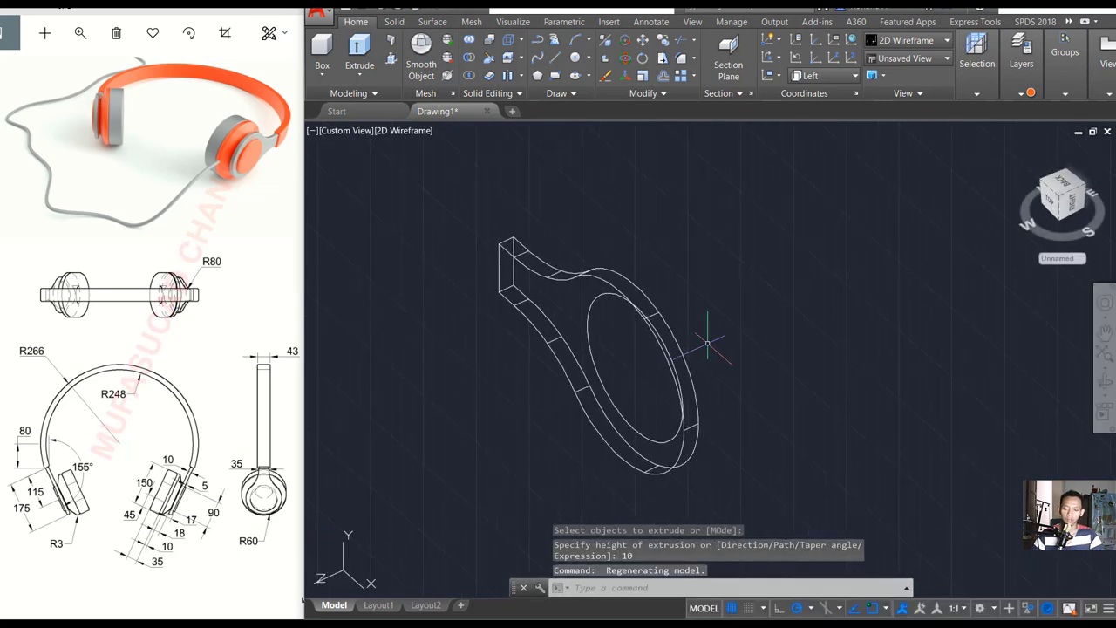
Move the inner circle 10 units out from the earcup plate
type("m")
key("Return")
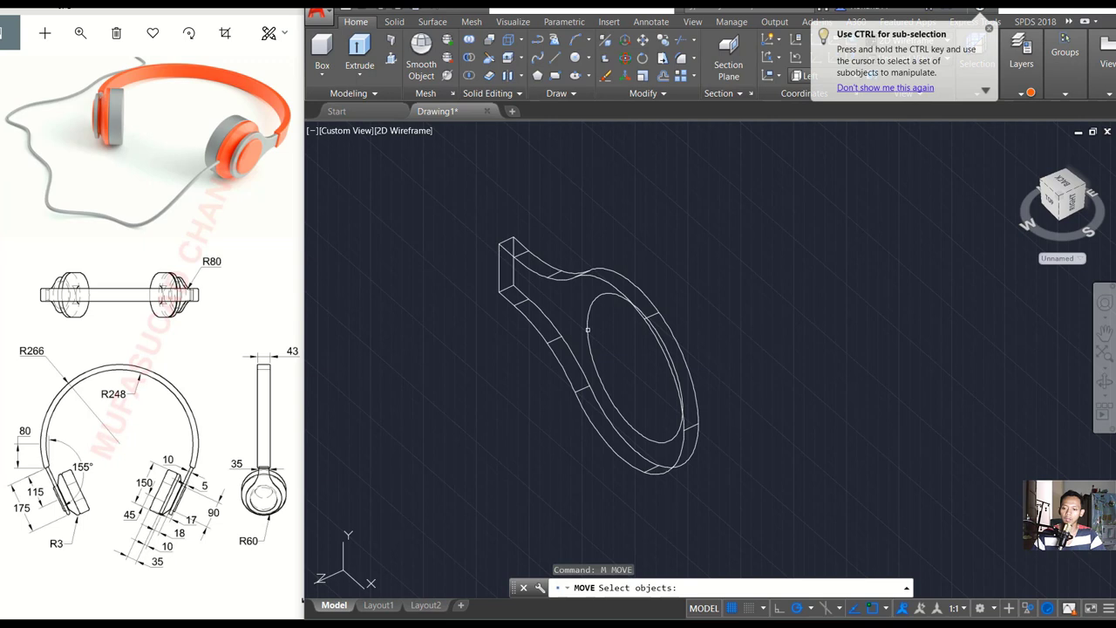
left_click(588, 330)
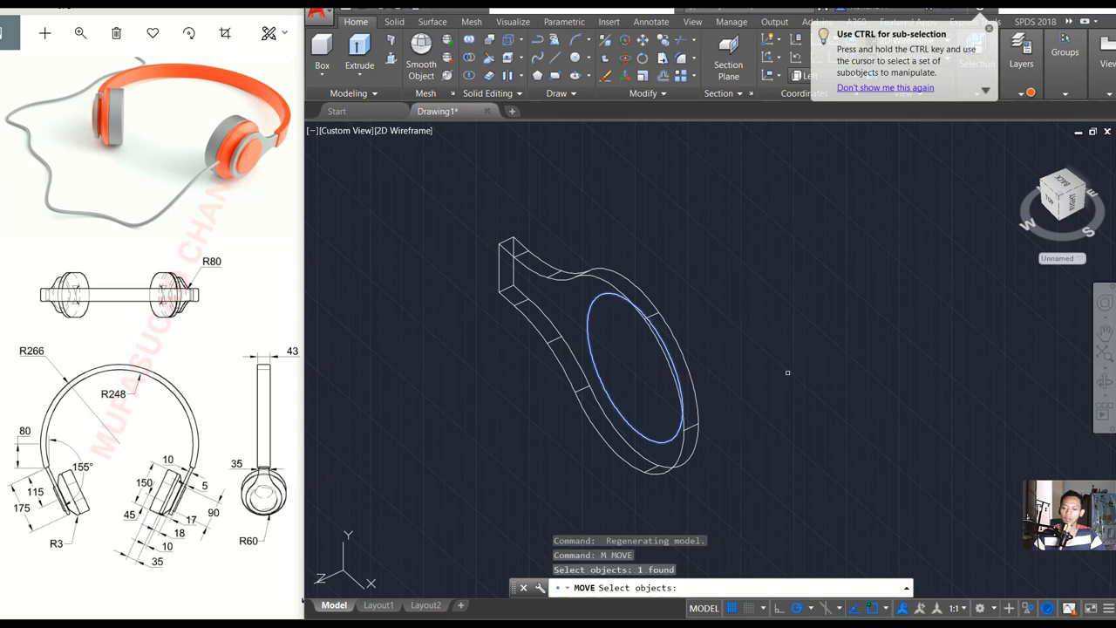
key("Return")
left_click(846, 366)
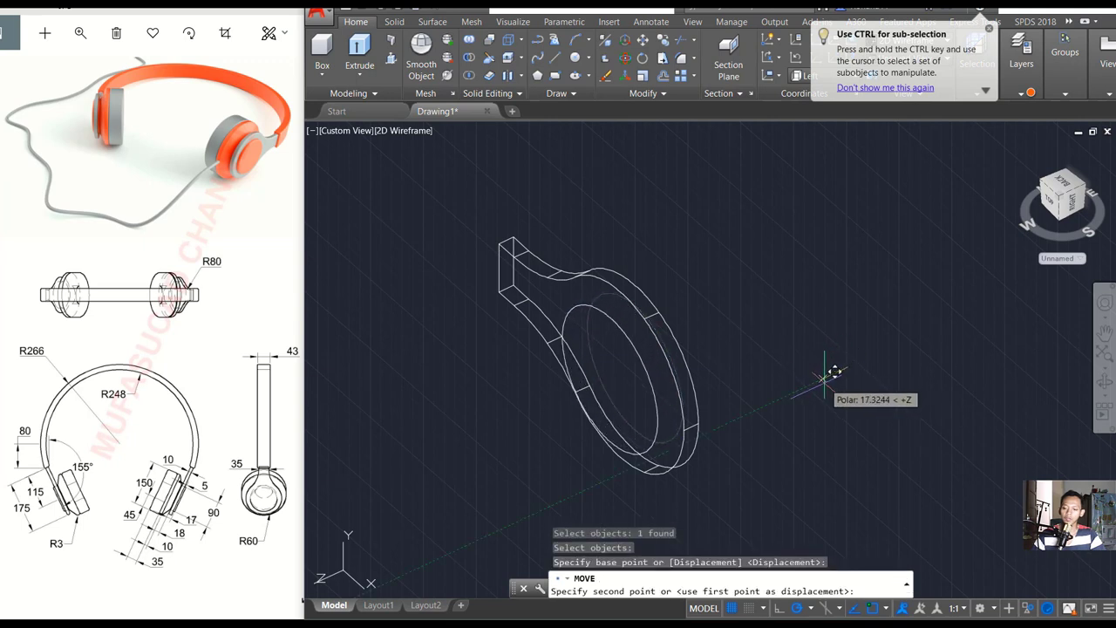
type("10")
key("Return")
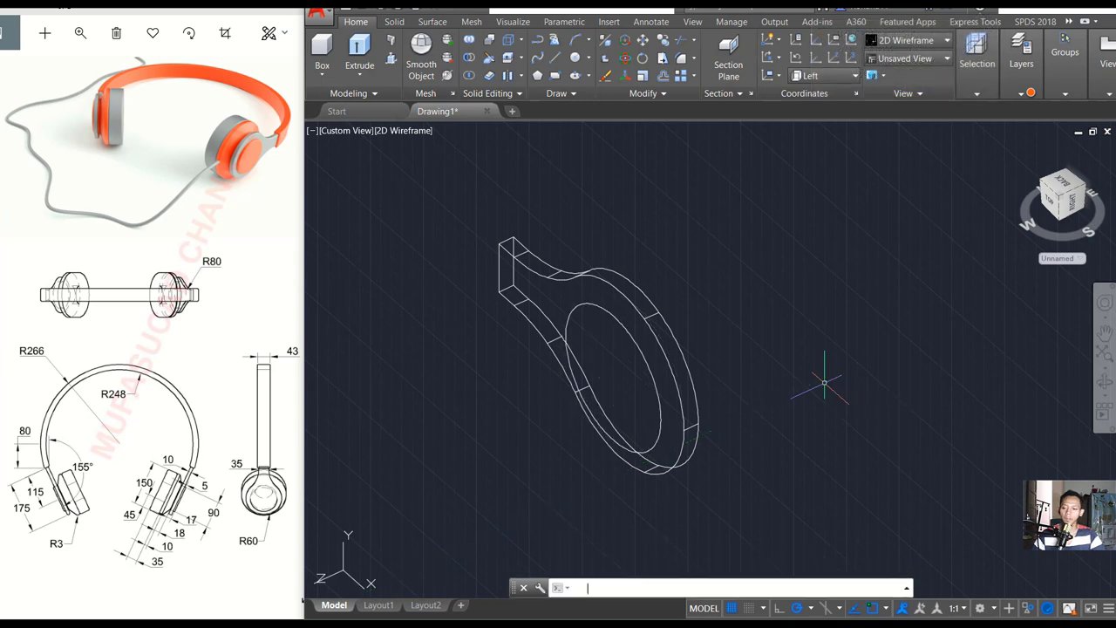
middle_click_drag(750, 344, 748, 366)
Enable Pointer Input in the Drafting Settings for dynamic entry
type("DS")
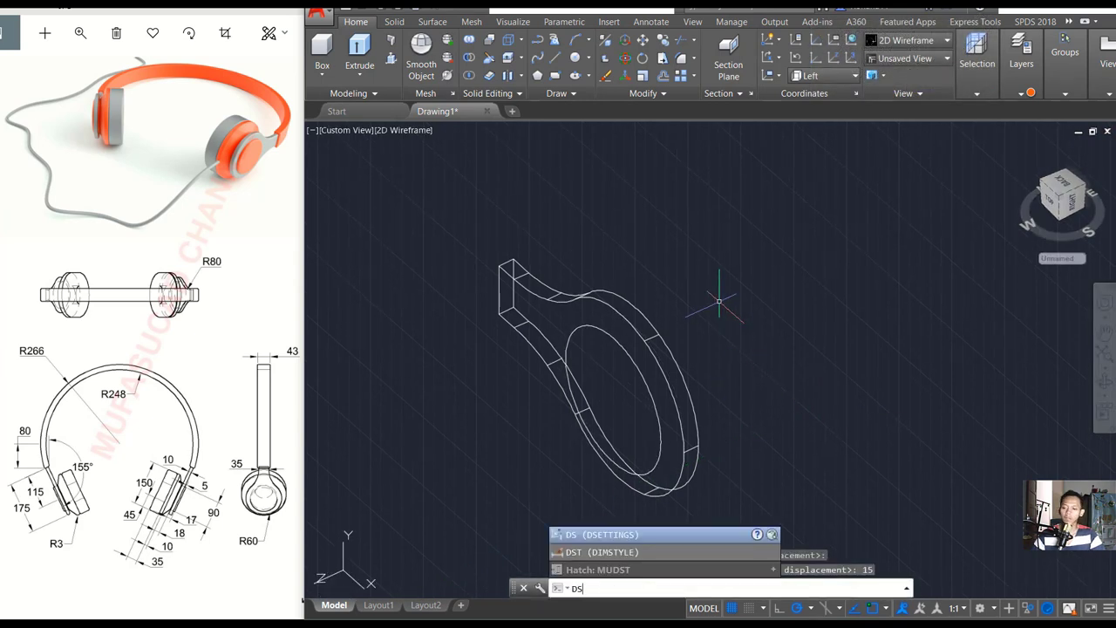
key("Return")
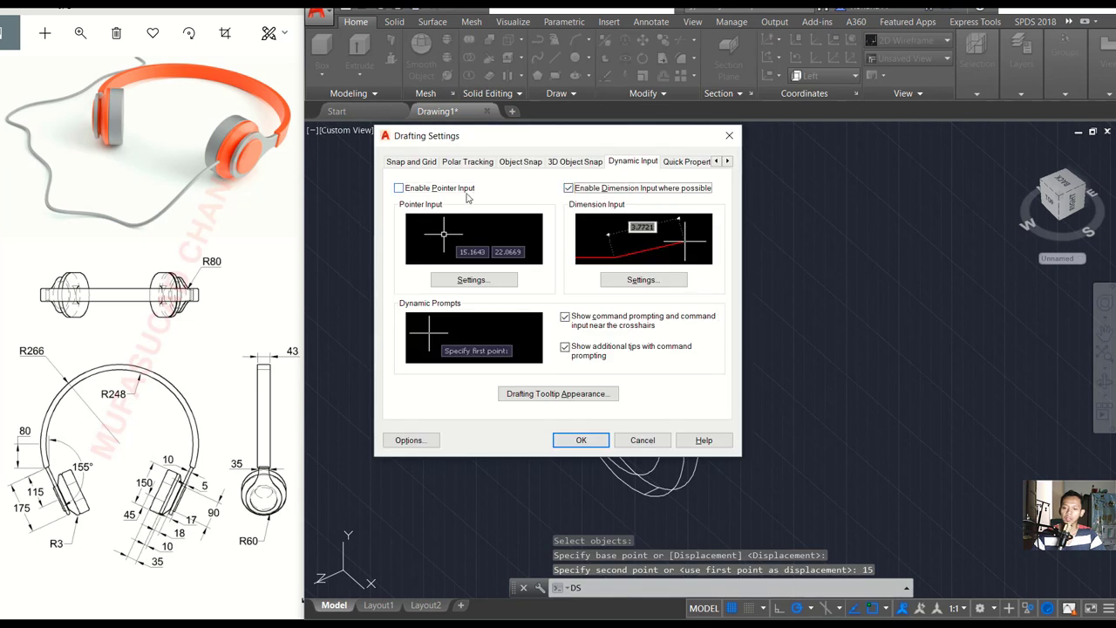
left_click(400, 187)
left_click(579, 437)
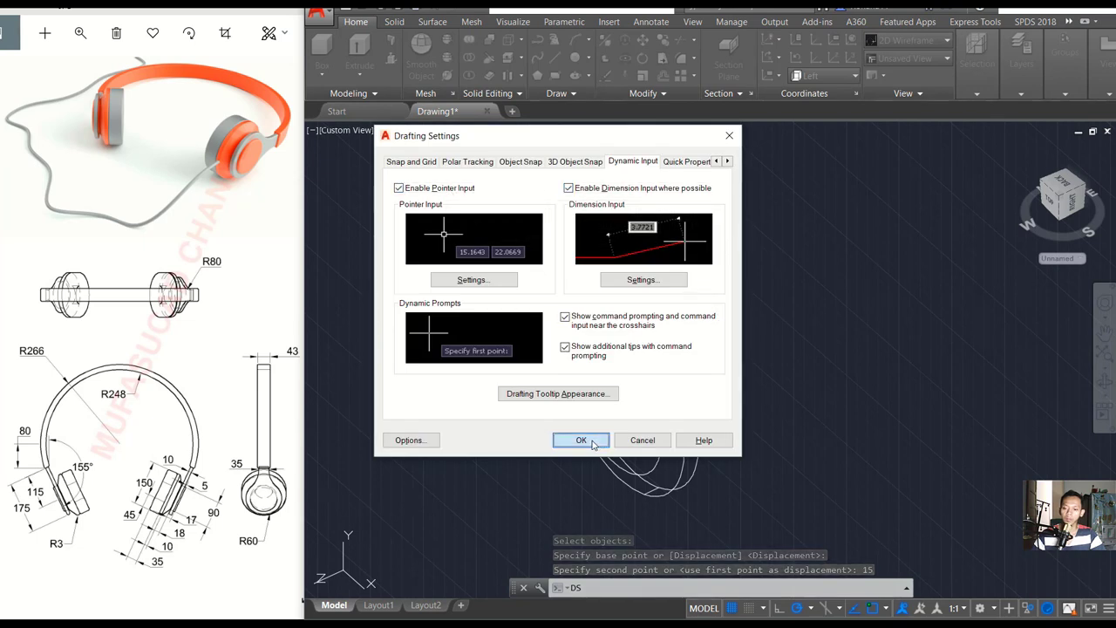
middle_click_drag(696, 347, 684, 355)
type("EXT")
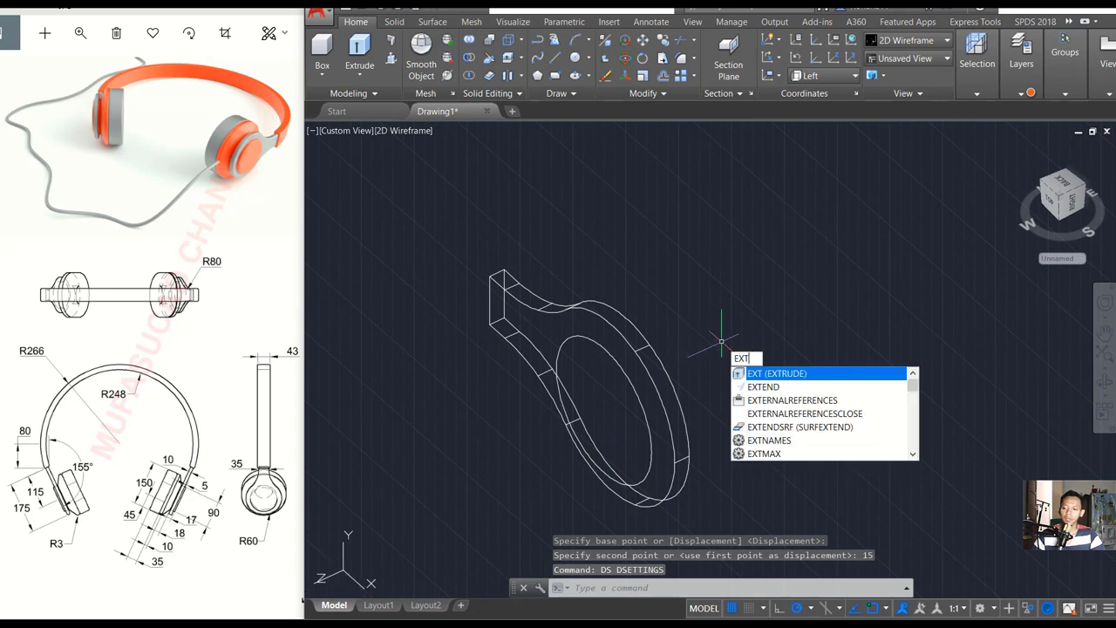
Extrude the inner circle 17 units into a cylinder
key("Return")
left_click(610, 356)
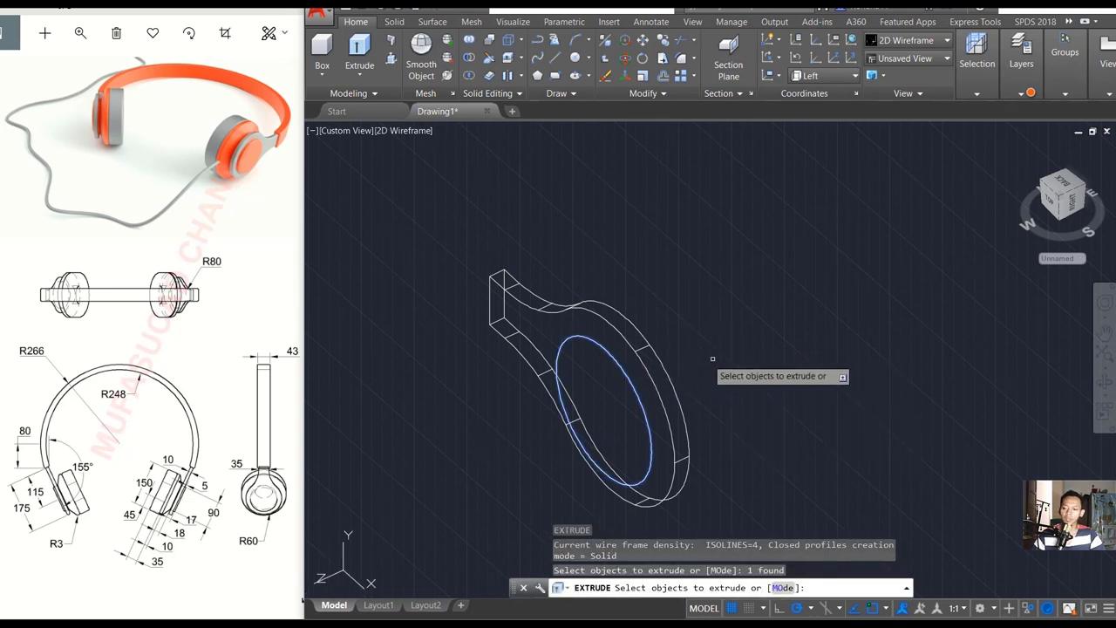
key("Return")
type("17")
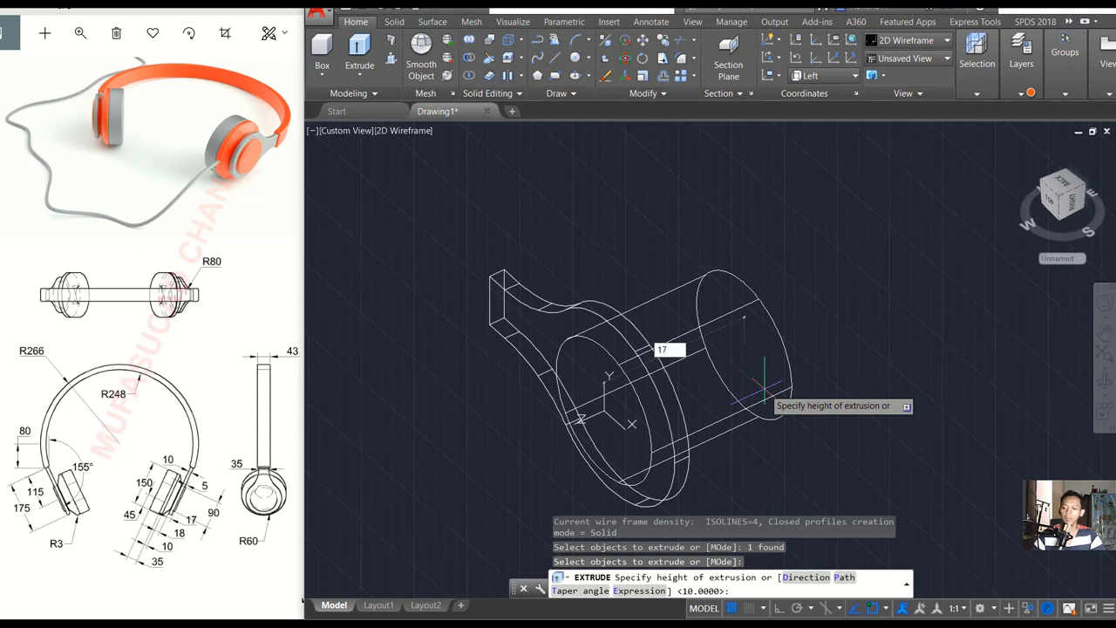
key("Return")
type("CO")
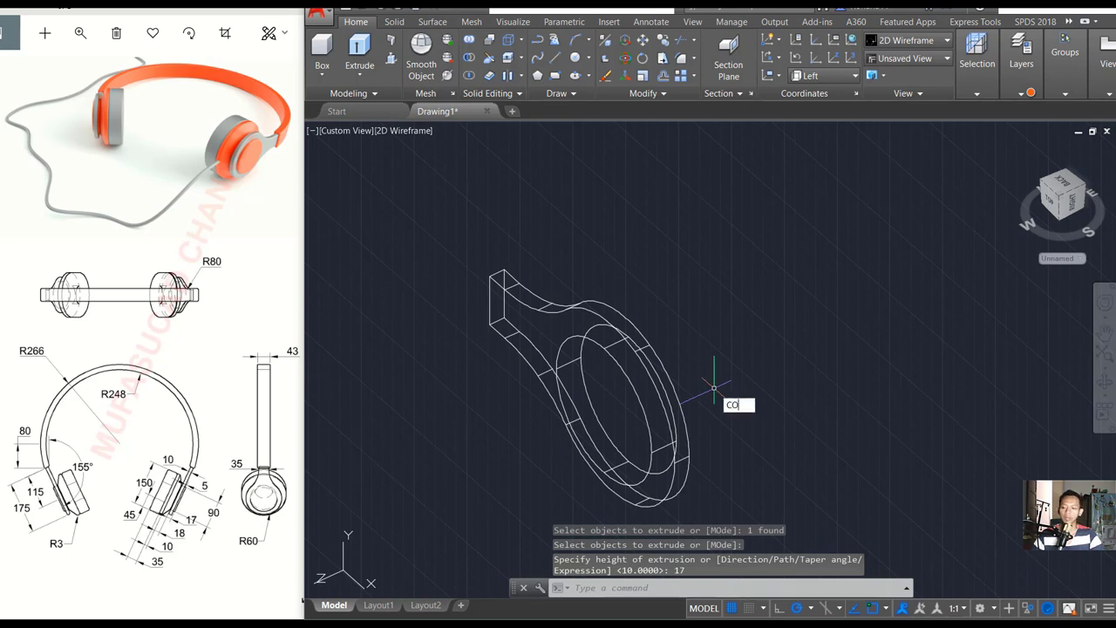
Copy the inner ring cylinder to a new position above the original
key("Return")
left_click(613, 360)
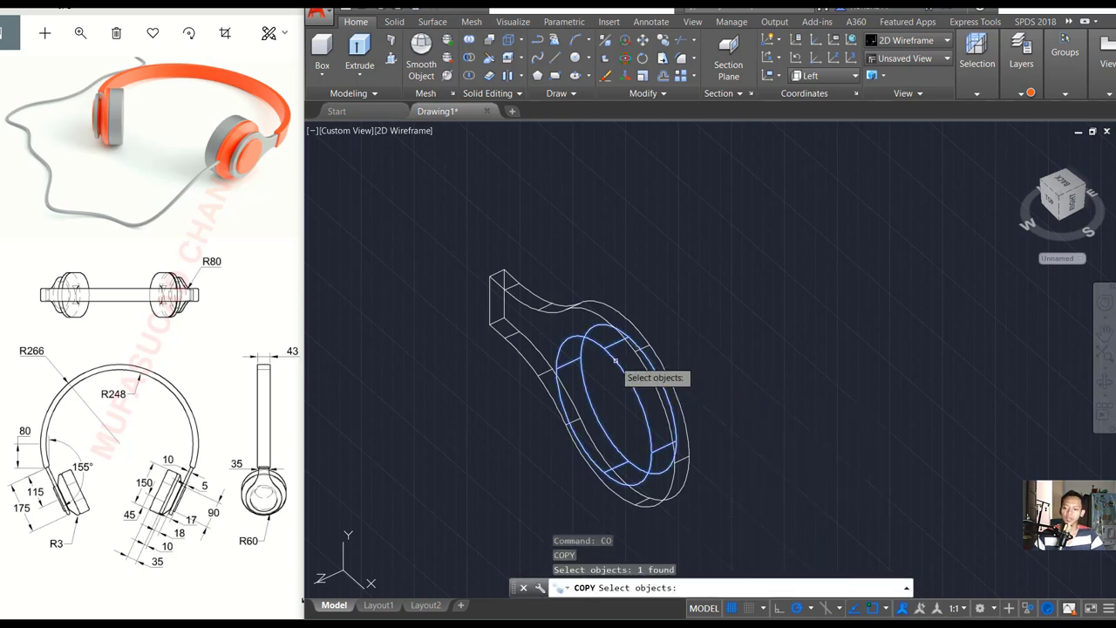
key("Return")
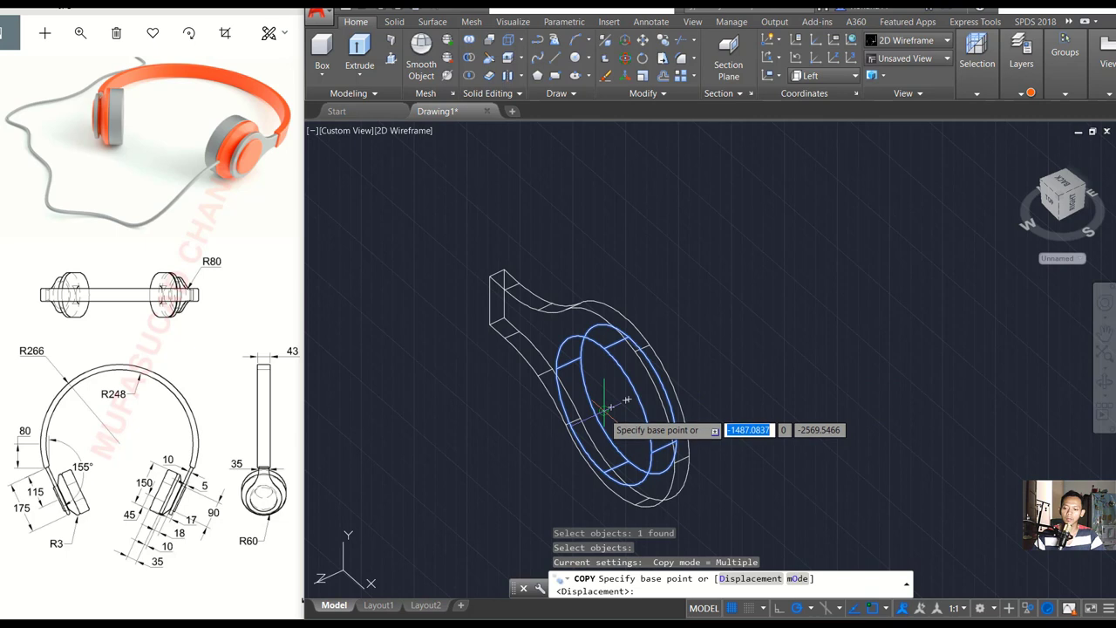
left_click(607, 408)
left_click(609, 333)
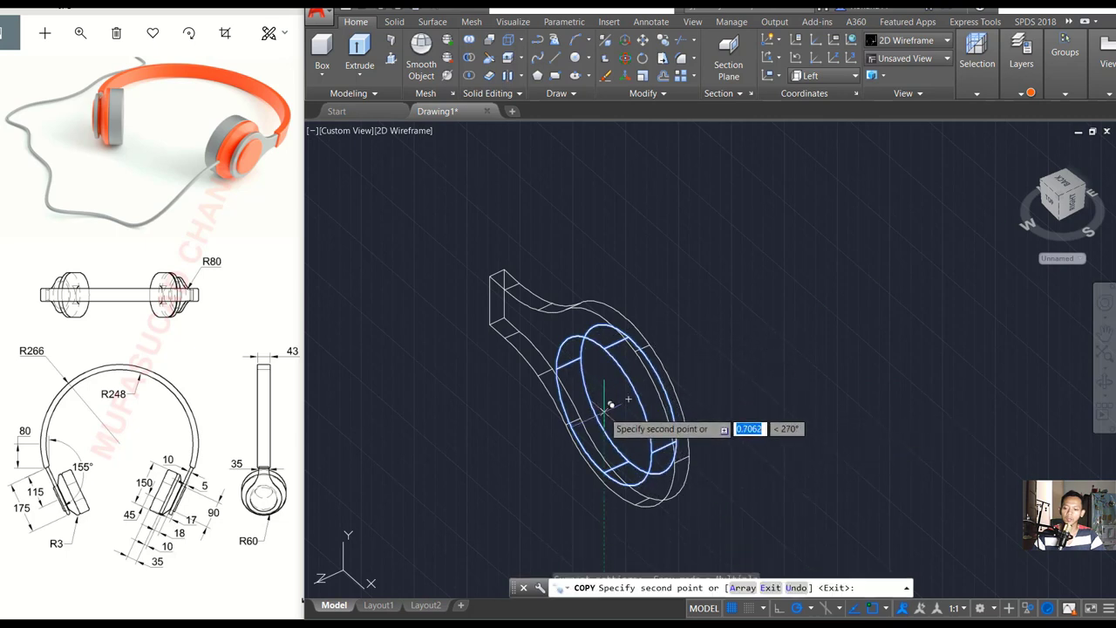
key("Escape")
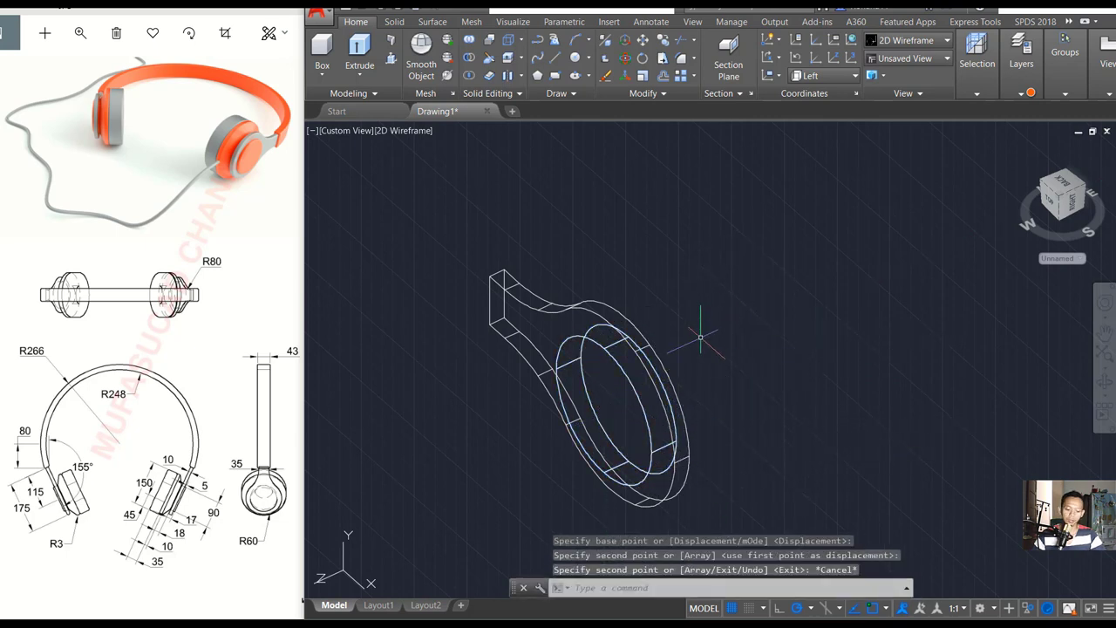
type("SU")
Subtract the ring cylinder from the earcup body to cut a circular hole
key("Return")
left_click(611, 251)
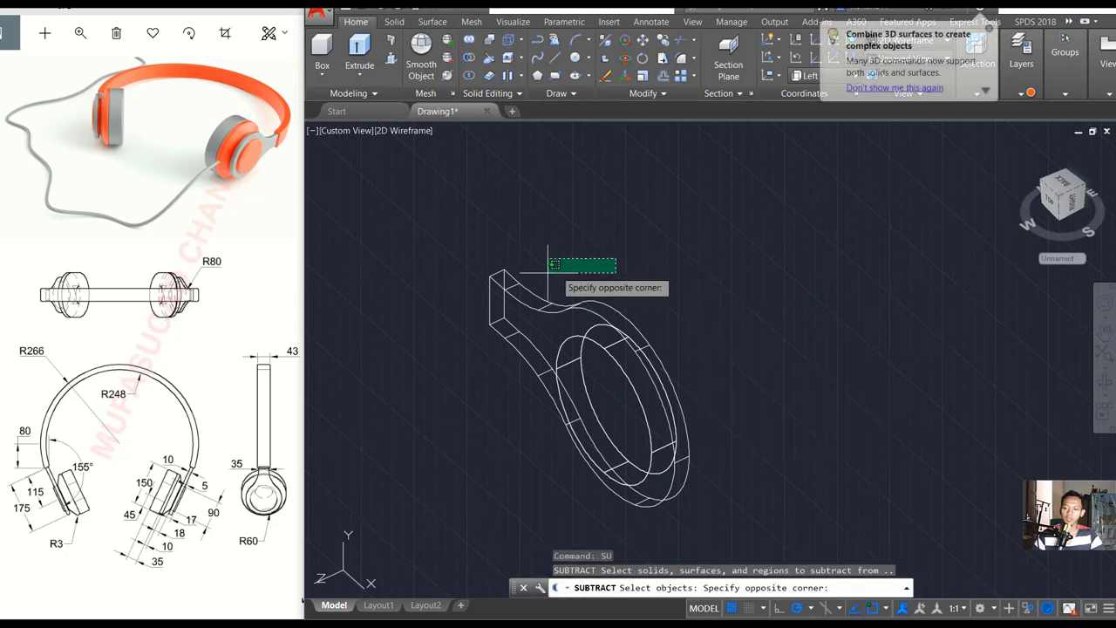
left_click(499, 301)
key("Return")
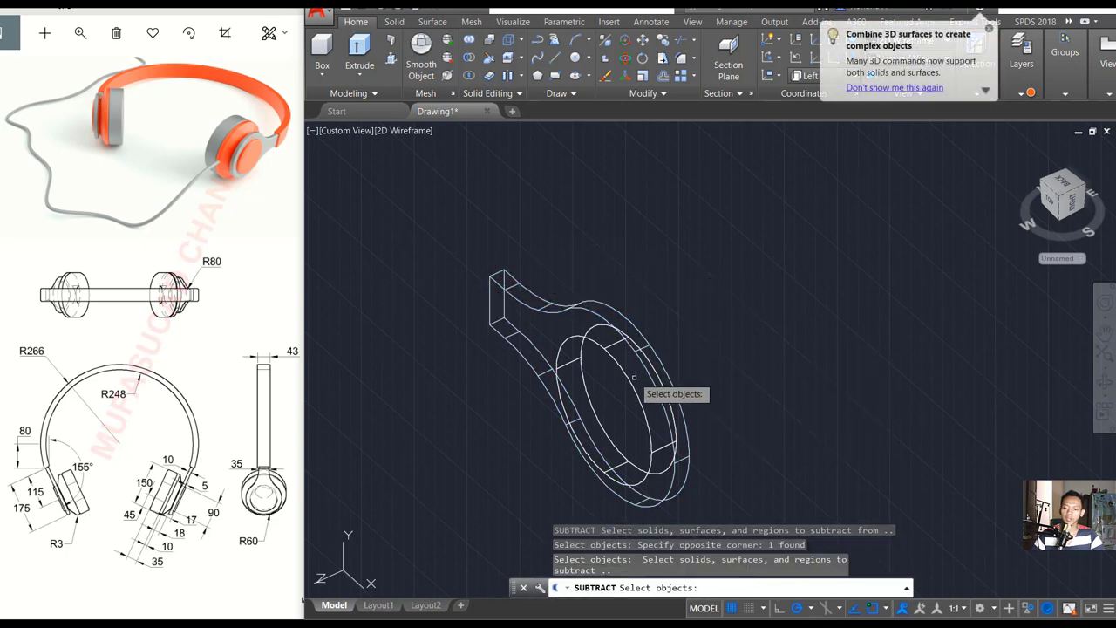
left_click(632, 381)
key("Return")
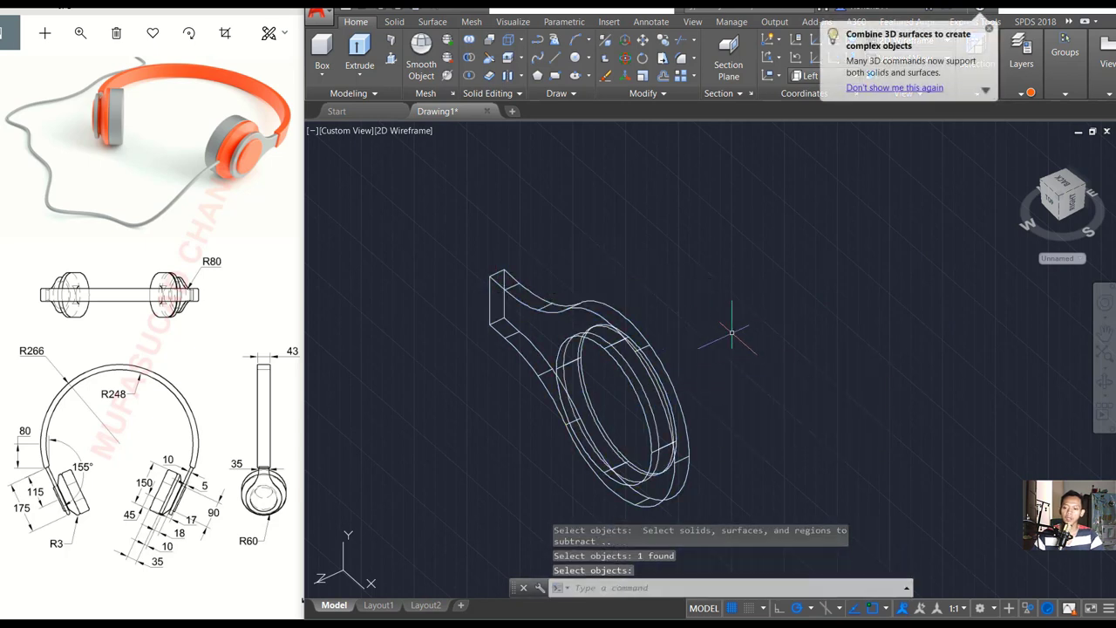
mouse_move(727, 326)
middle_mouse_down("shift")
mouse_move(682, 284)
mouse_move(650, 319)
mouse_move(724, 324)
mouse_move(745, 344)
mouse_move(732, 343)
mouse_move(718, 337)
mouse_move(745, 332)
middle_mouse_up("shift")
type("C")
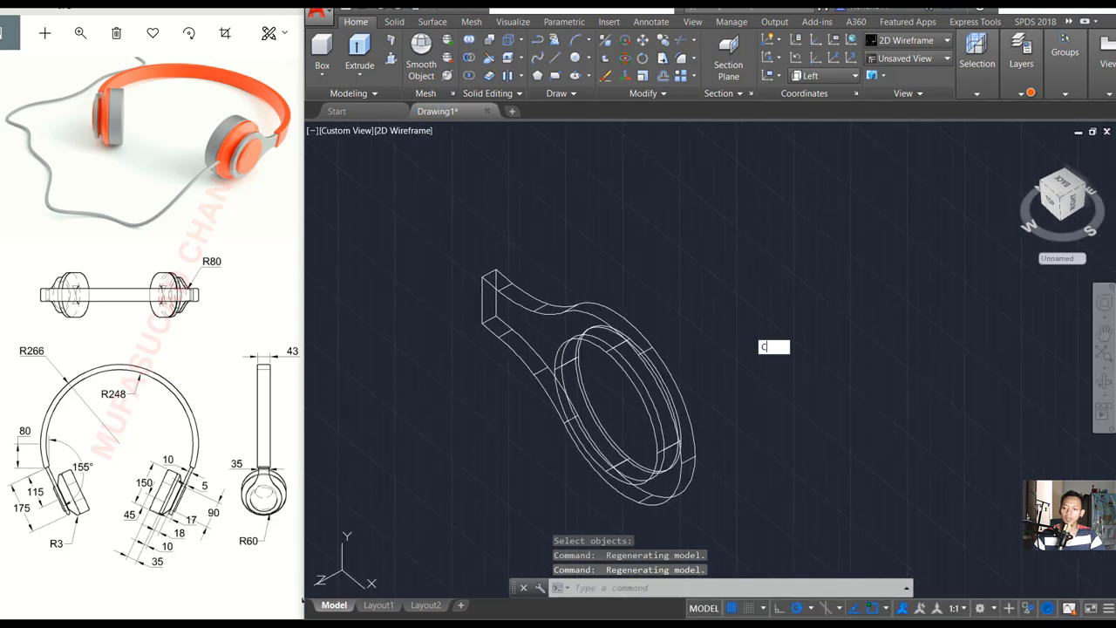
Draw a 150-diameter circle centred inside the earcup ring
key("Return")
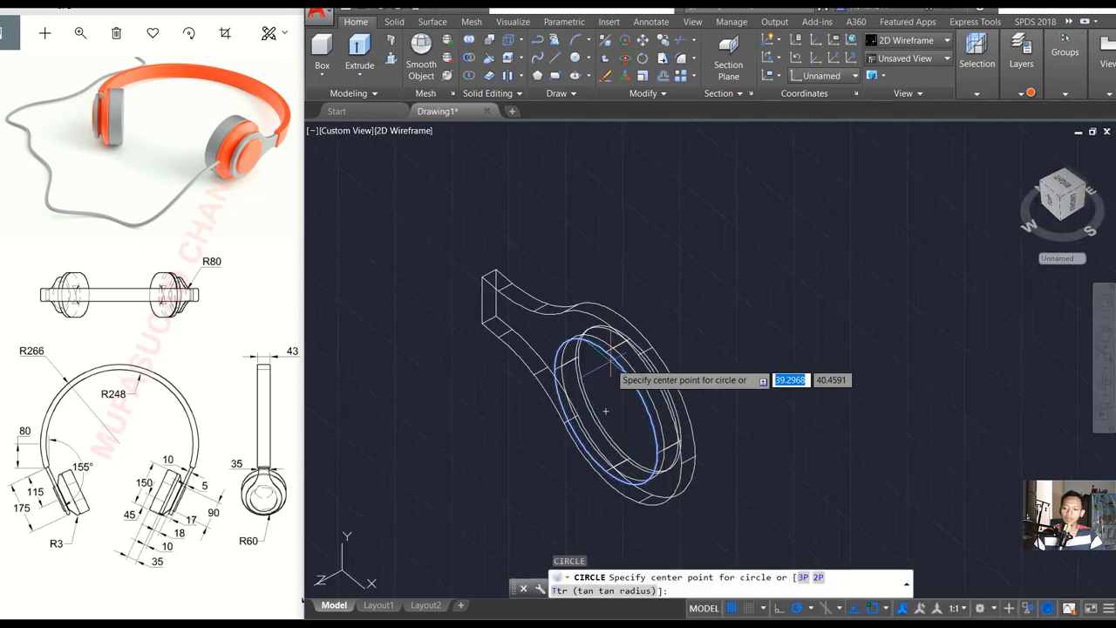
left_click(605, 408)
type("D")
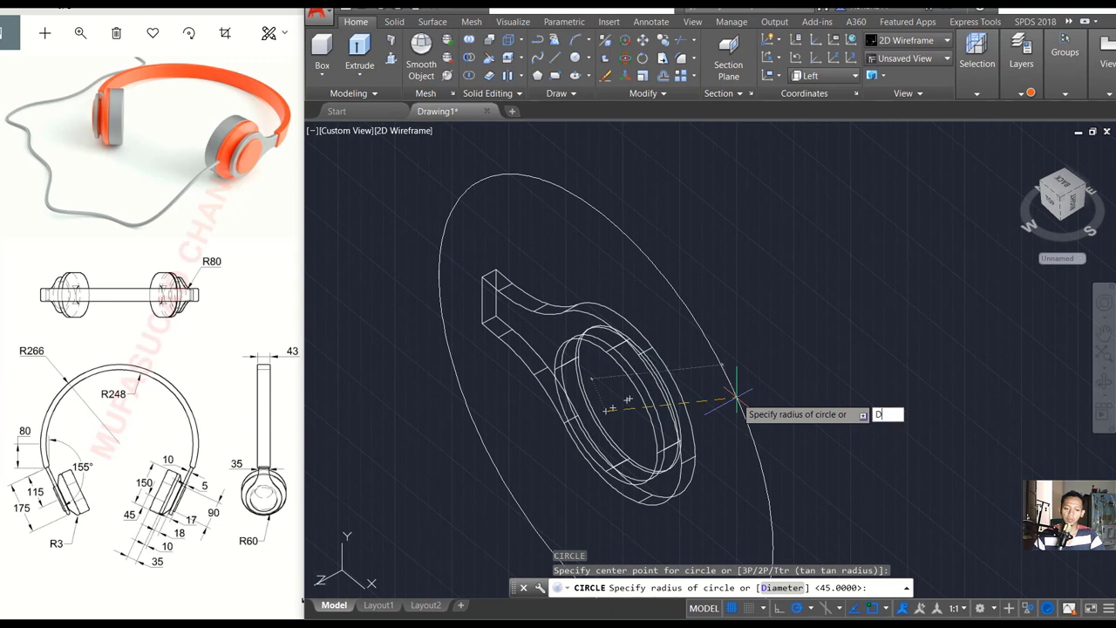
key("Return")
type("150")
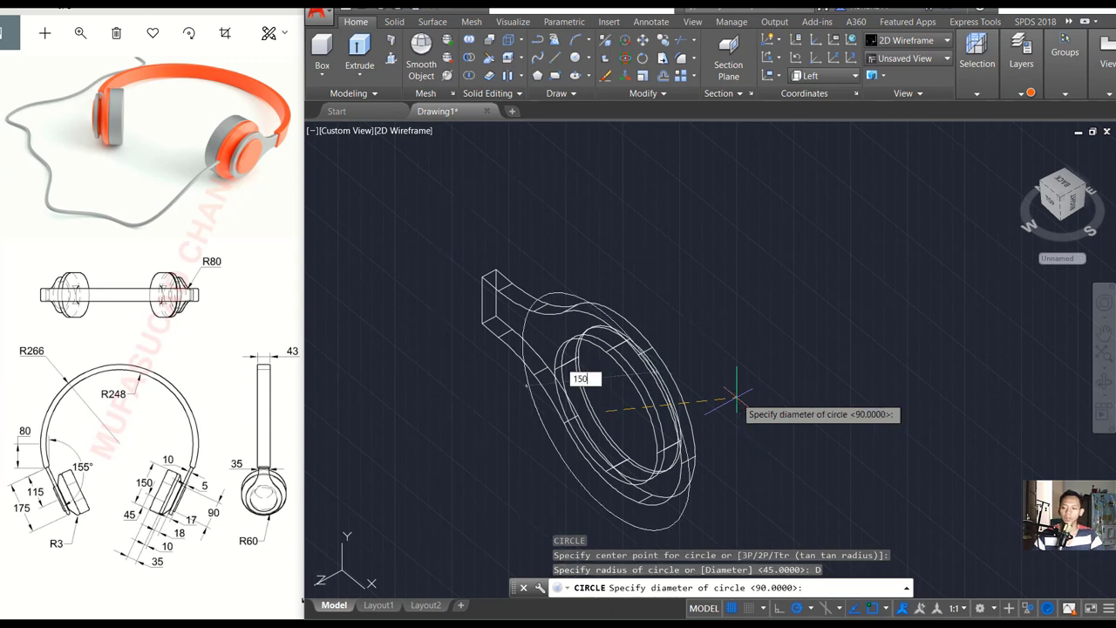
key("Return")
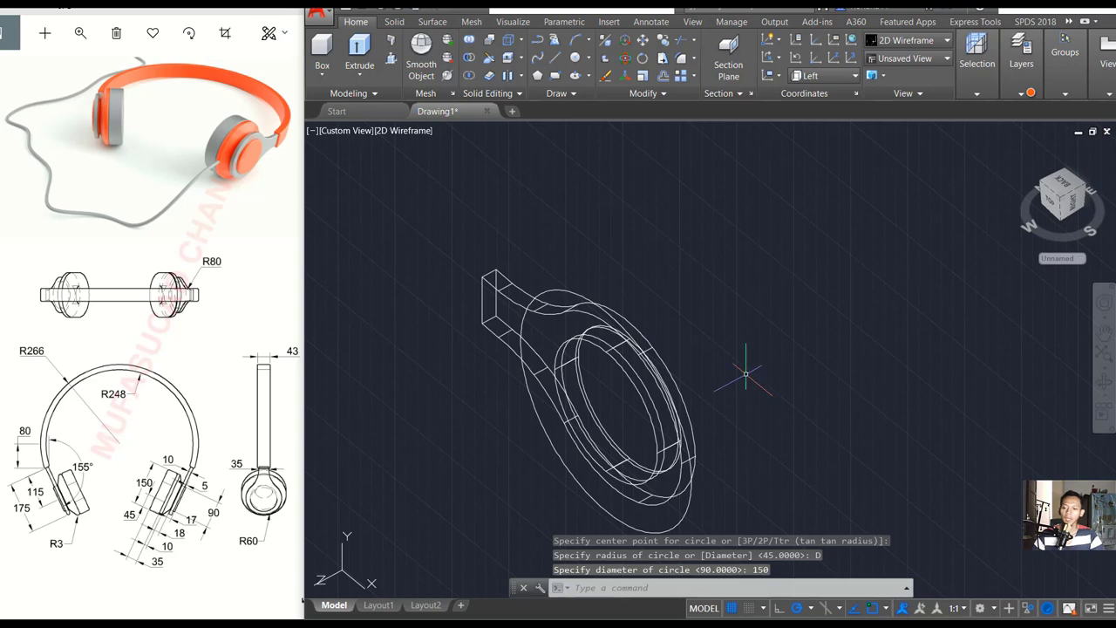
middle_click_drag(746, 375, 725, 356, "shift")
Move the 150-diameter circle 15 units outward
type("m")
key("Return")
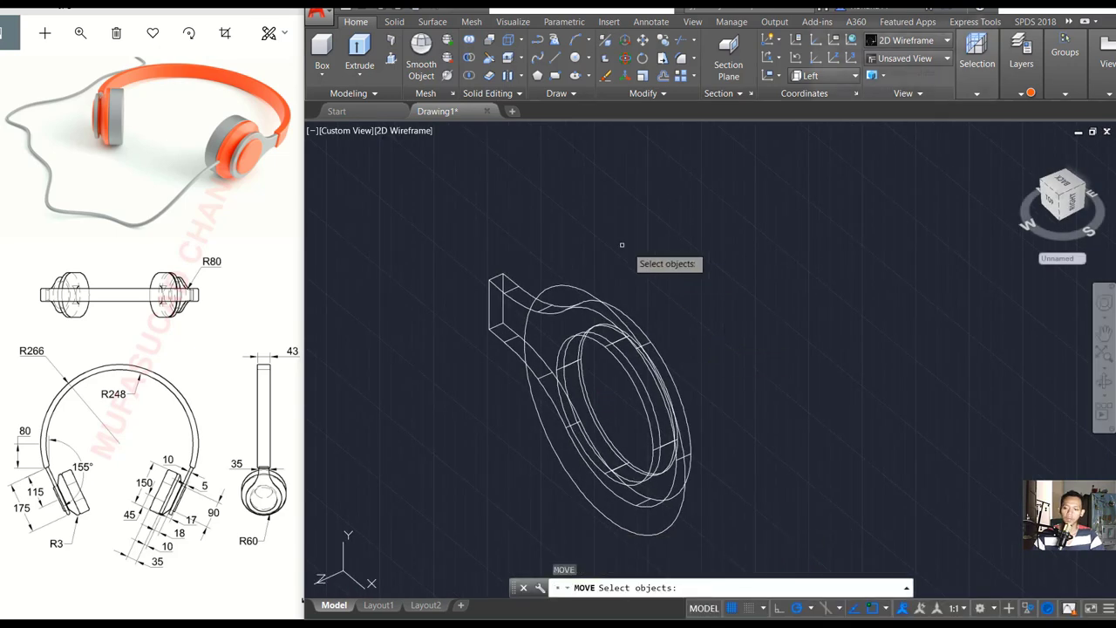
left_click(600, 281)
key("Return")
left_click(717, 310)
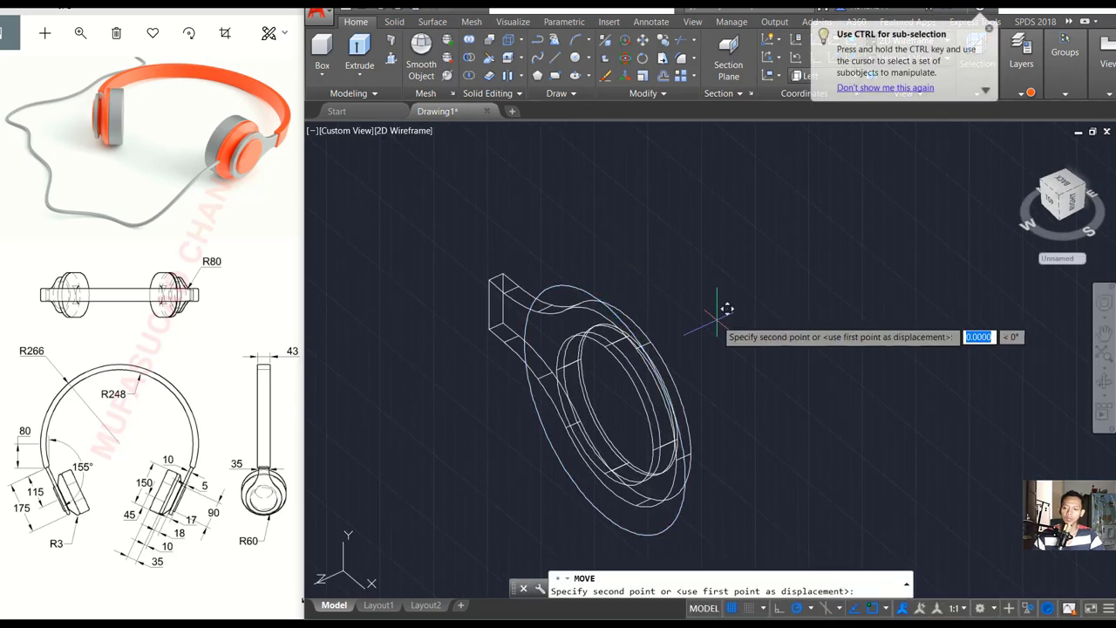
type("15")
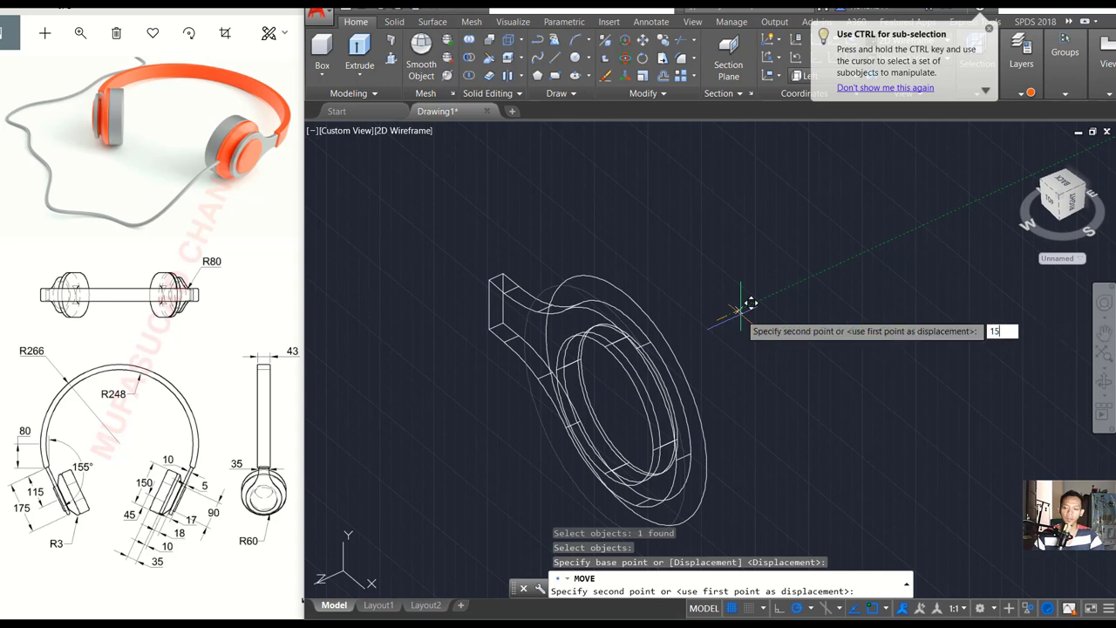
key("Return")
Move the large circle a further 15 units outward
key("Return")
left_click(641, 243)
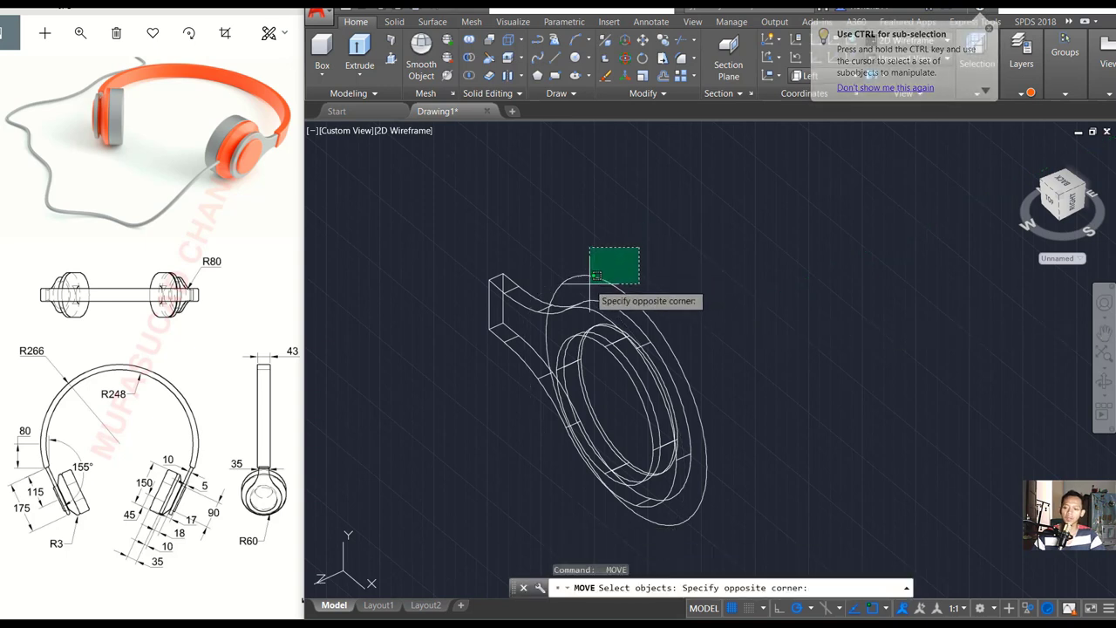
left_click(587, 286)
key("Return")
left_click(722, 311)
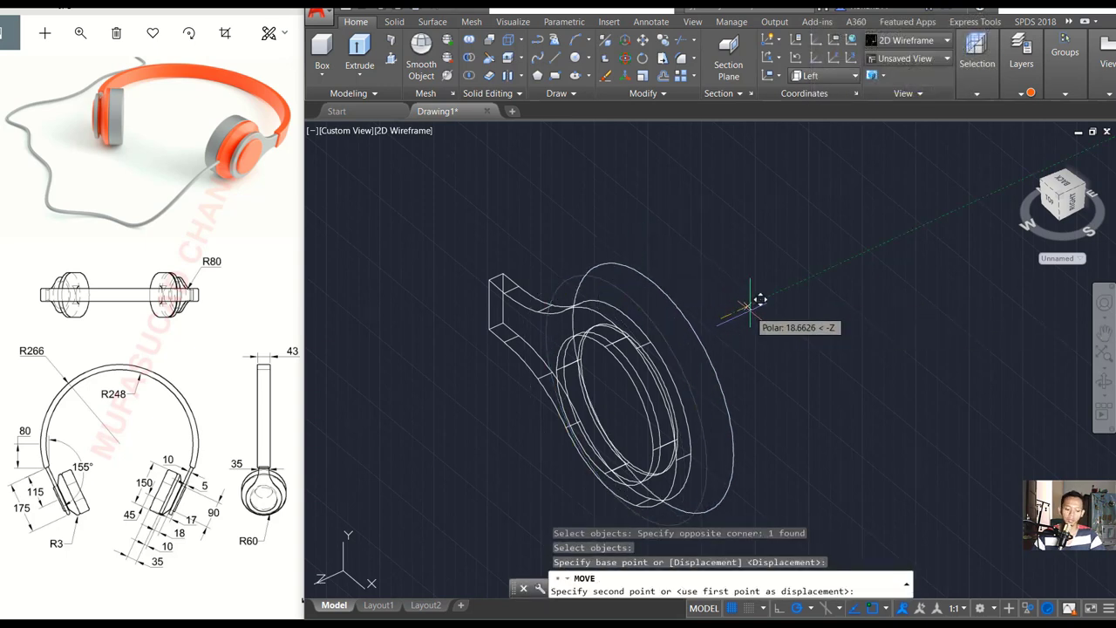
type("15")
key("Return")
key("ctrl+y")
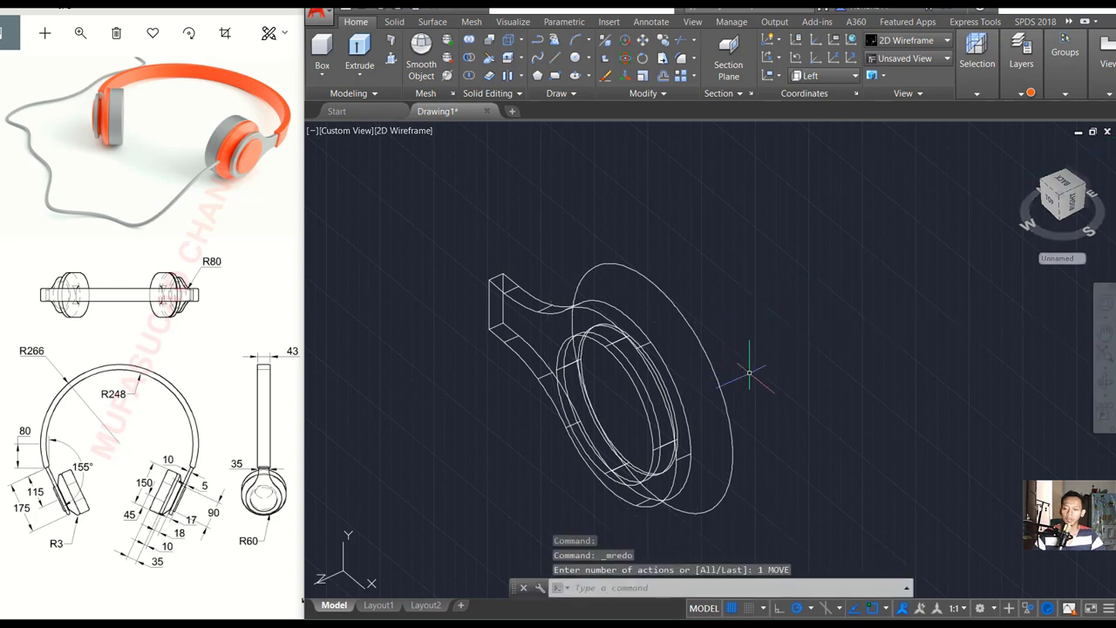
Select the large circle for copying with CO
type("co")
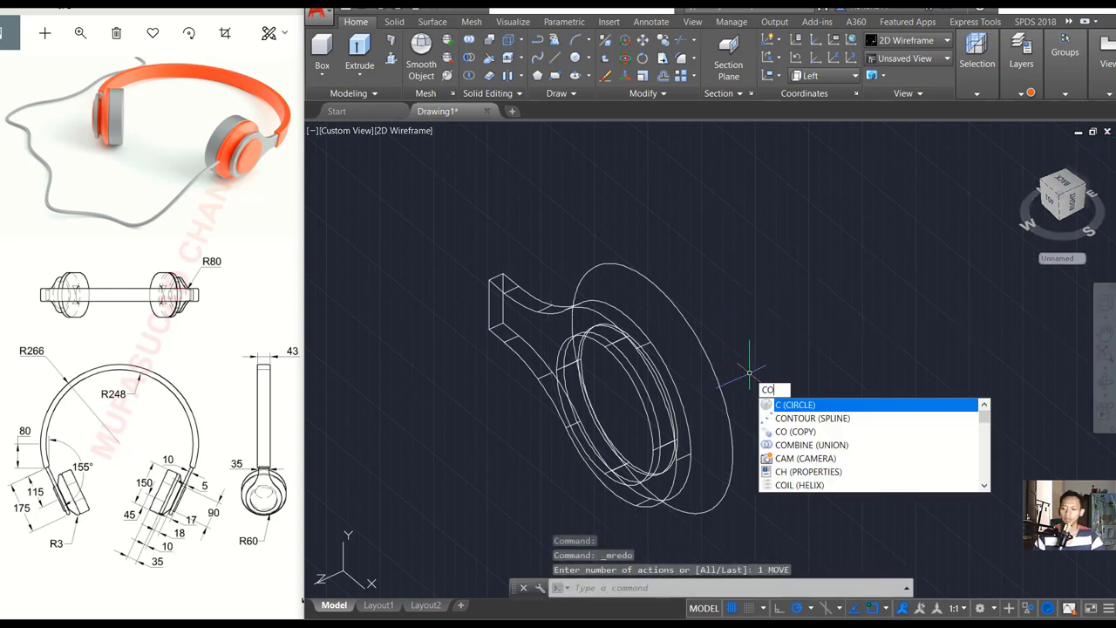
key("Return")
left_click(742, 352)
left_click(717, 388)
Place a copy of the large circle 10 units away
key("Return")
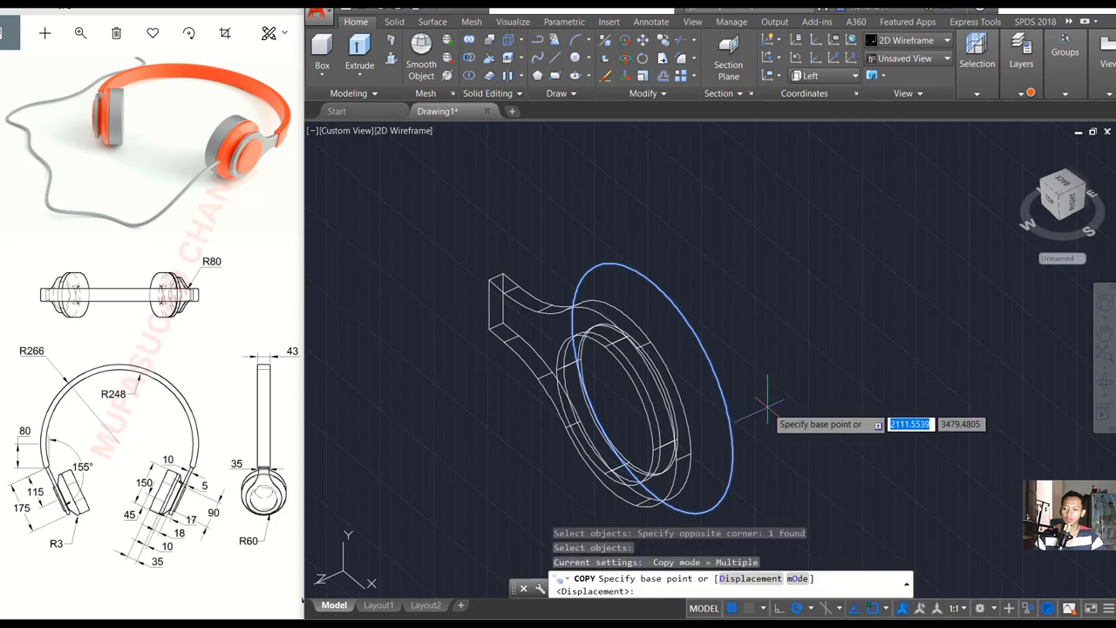
left_click(754, 411)
type("10")
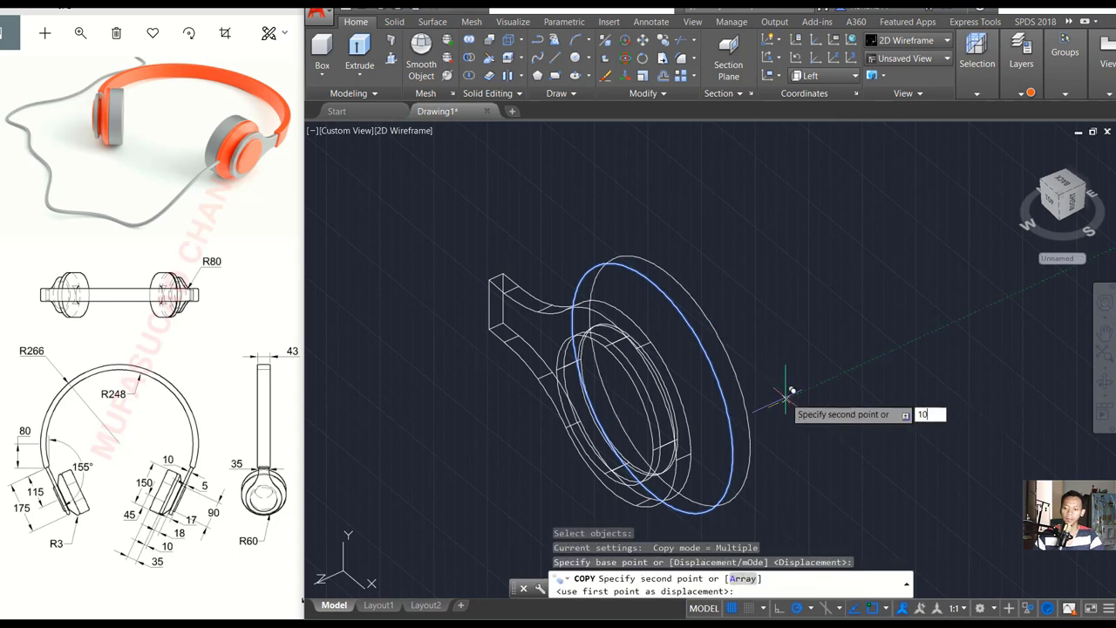
key("Return")
middle_click_drag(785, 393, 628, 392, "shift")
key("Return")
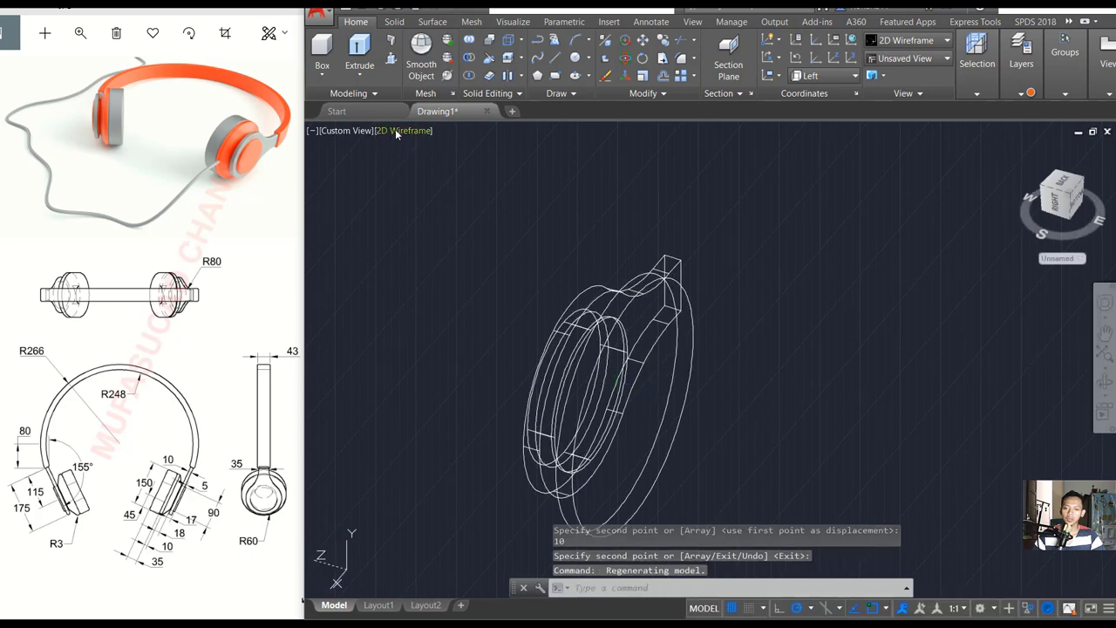
Switch the visual style to X-Ray and turn off the grid
left_click(397, 132)
left_click(457, 288)
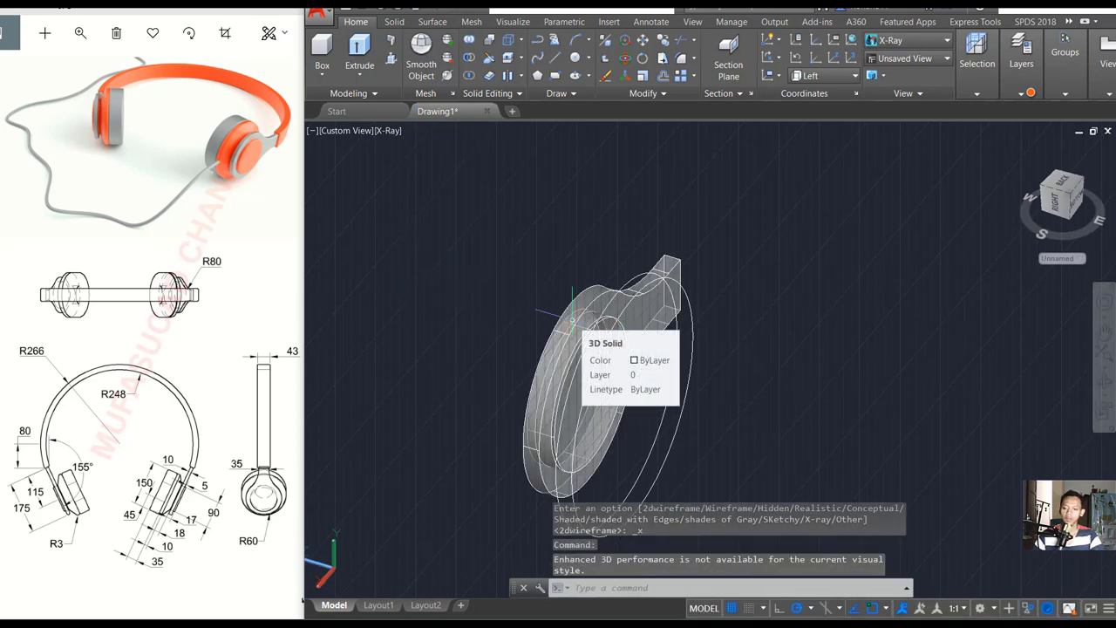
key("F7")
scroll(571, 327, "up", 3)
mouse_move(651, 342)
middle_mouse_down()
mouse_move(640, 304)
mouse_move(615, 279)
middle_mouse_up()
Draw a circle fitting the recess face and window-select the earcup solid
key("Return")
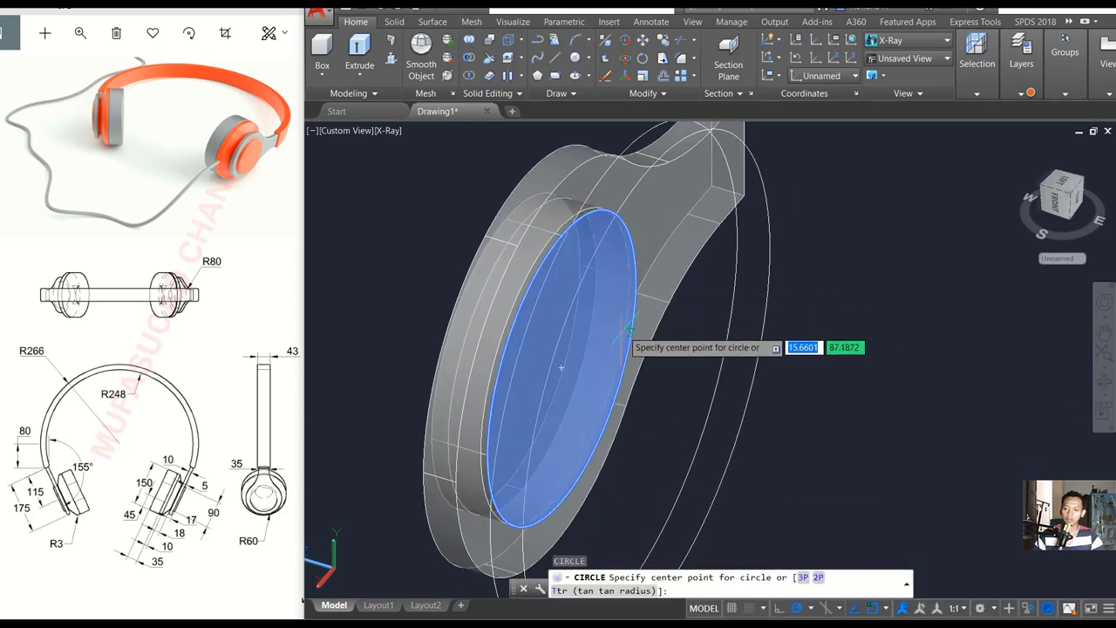
left_click(561, 369)
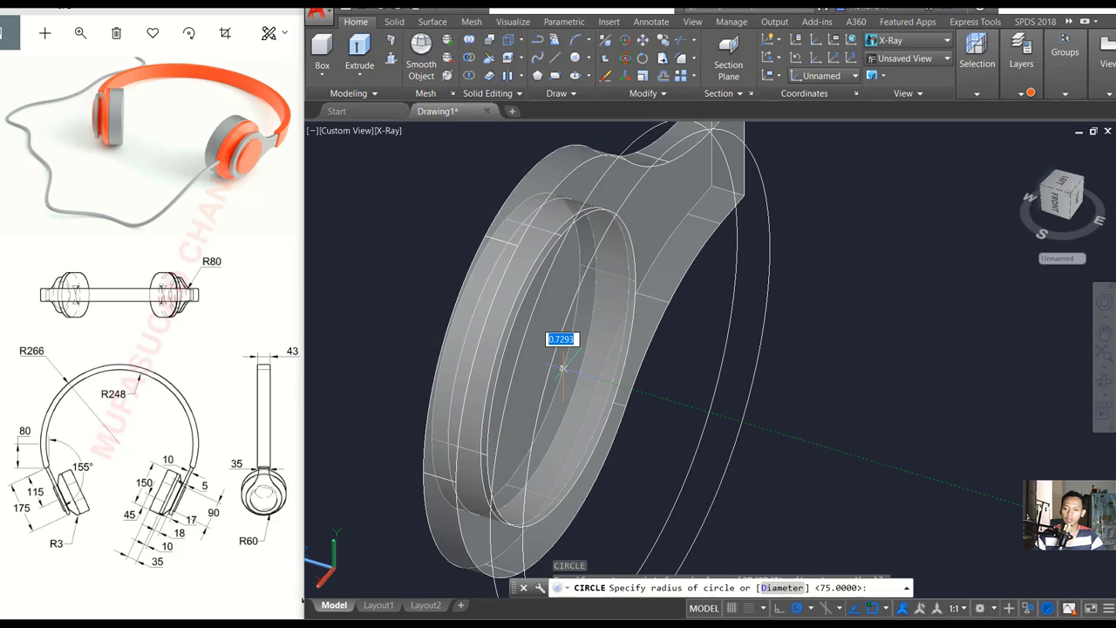
left_click(516, 319)
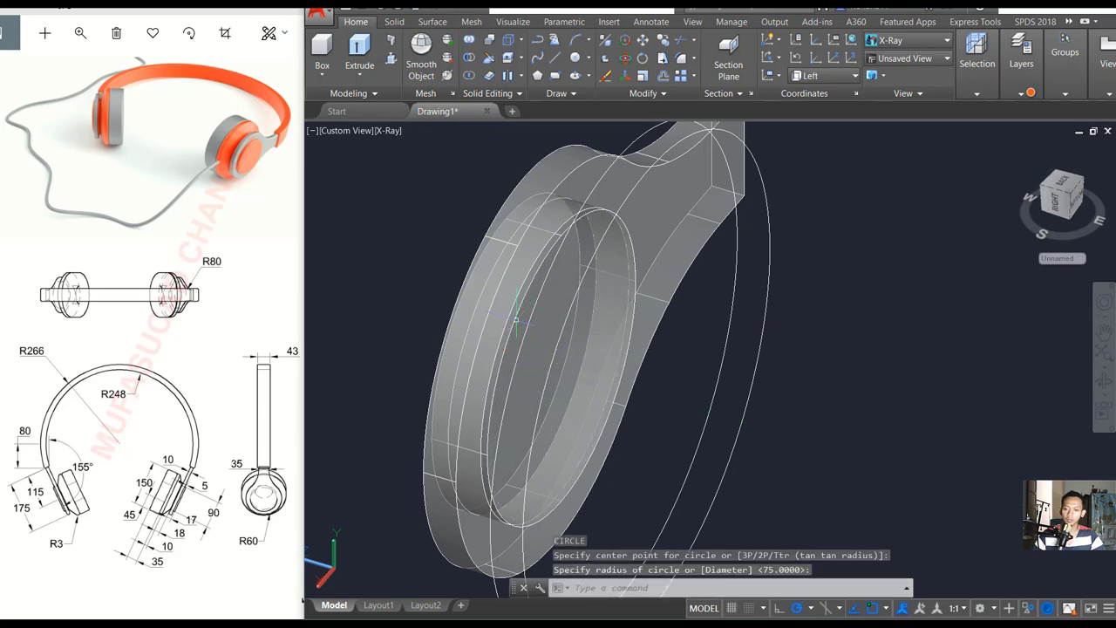
left_click(506, 155)
left_click(468, 244)
Hide the selected earcup solid with Isolate > Hide Objects
right_click(433, 193)
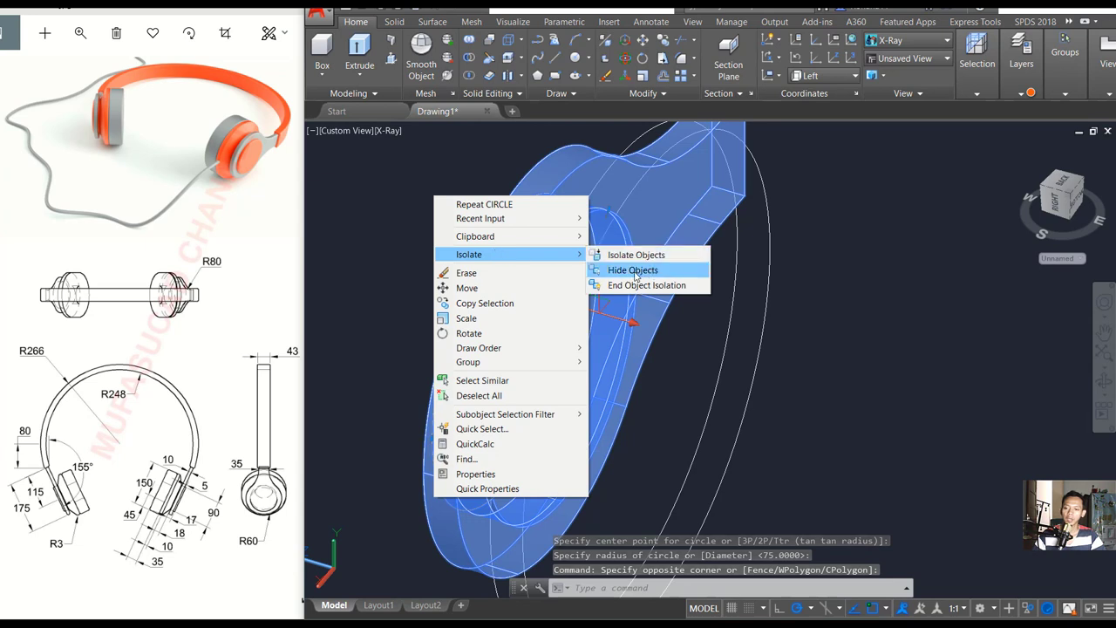
left_click(634, 274)
scroll(673, 262, "down", 3)
middle_click_drag(673, 261, 706, 288, "shift")
type("LOFT")
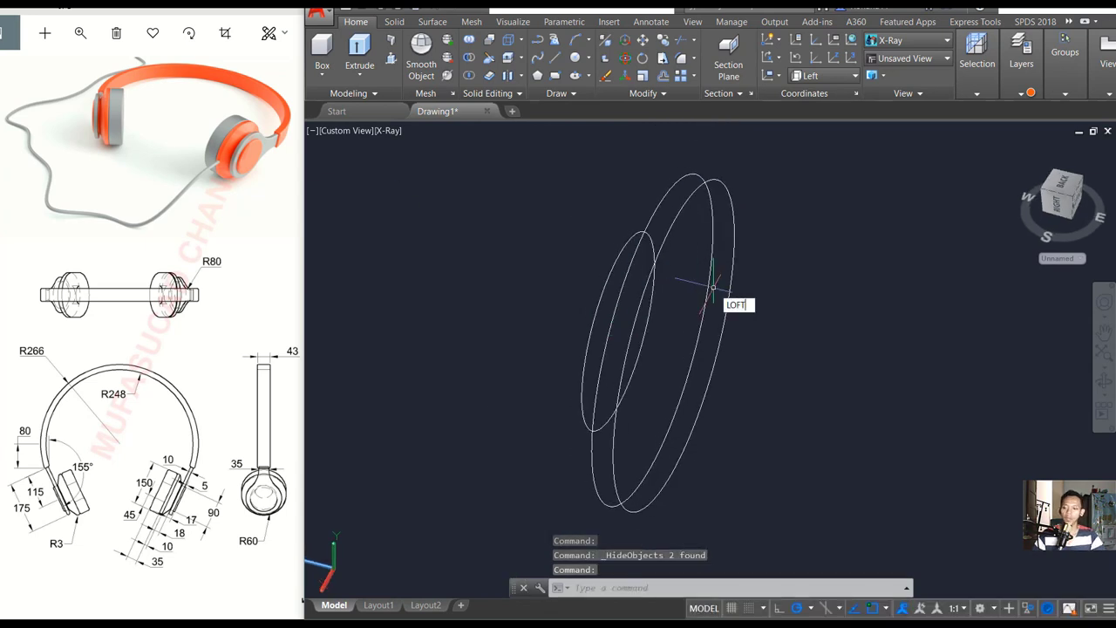
Loft through the three circles as cross sections using Ruled surface settings
key("Return")
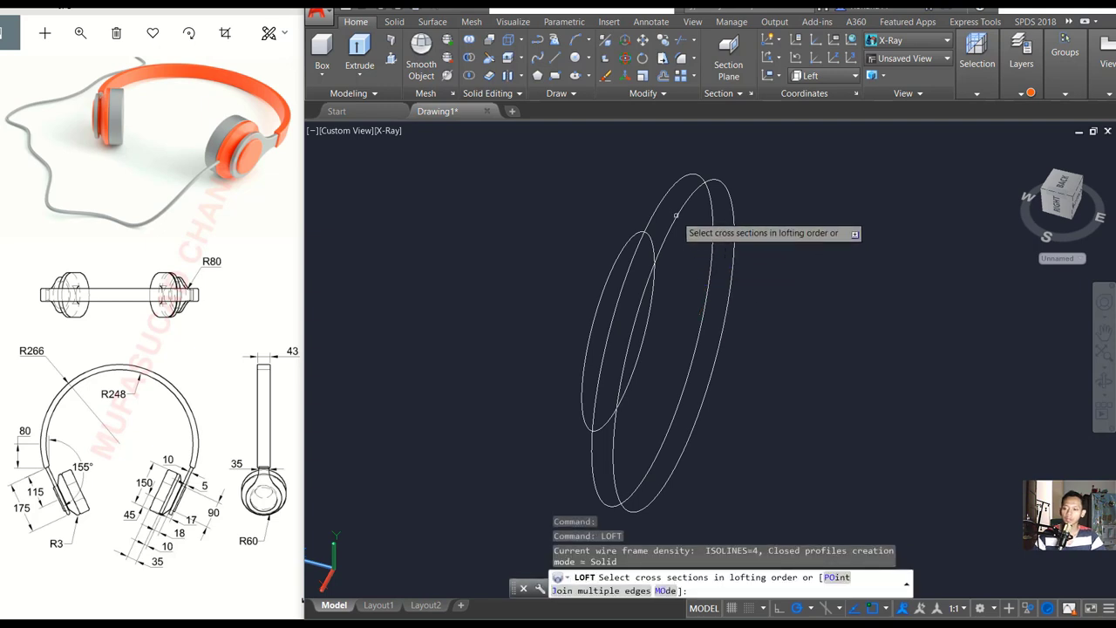
left_click(676, 215)
left_click(651, 185)
left_click(666, 193)
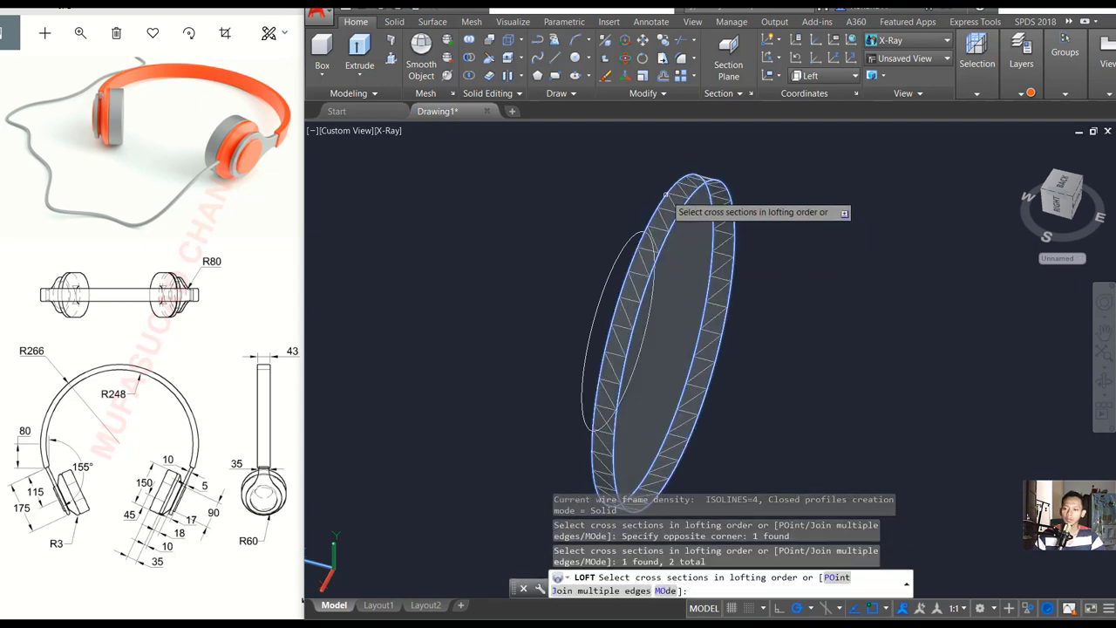
left_click(630, 237)
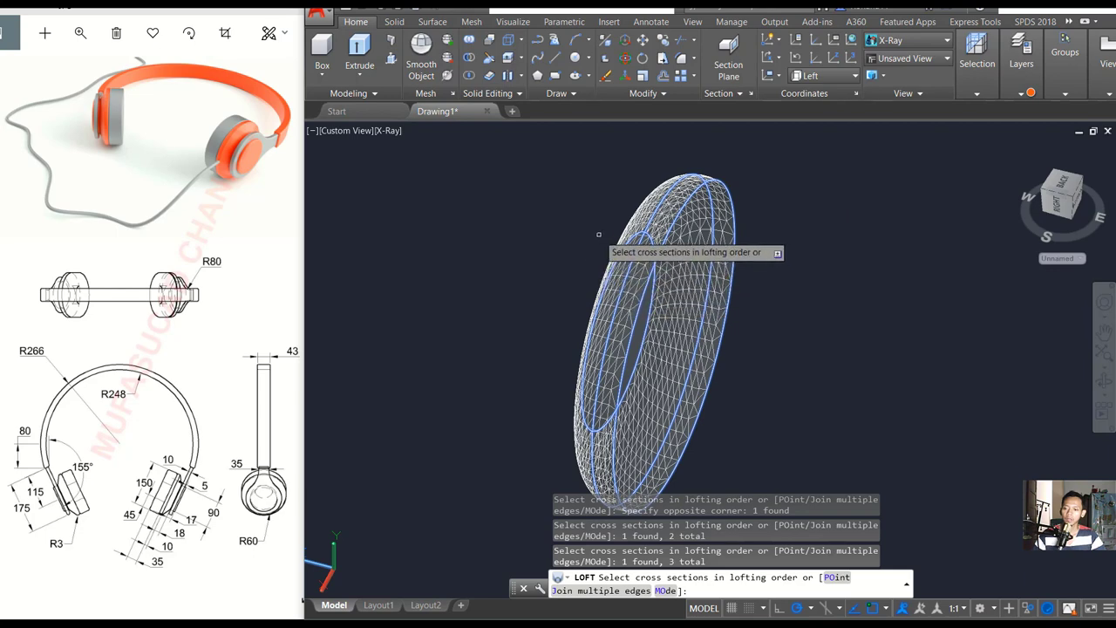
key("Return")
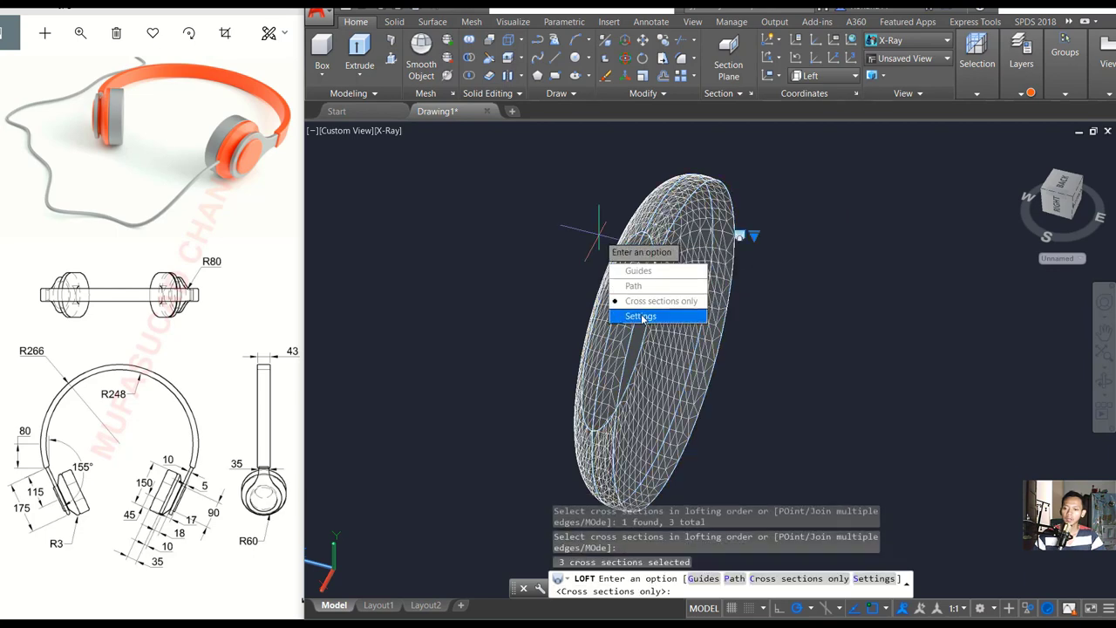
left_click(643, 318)
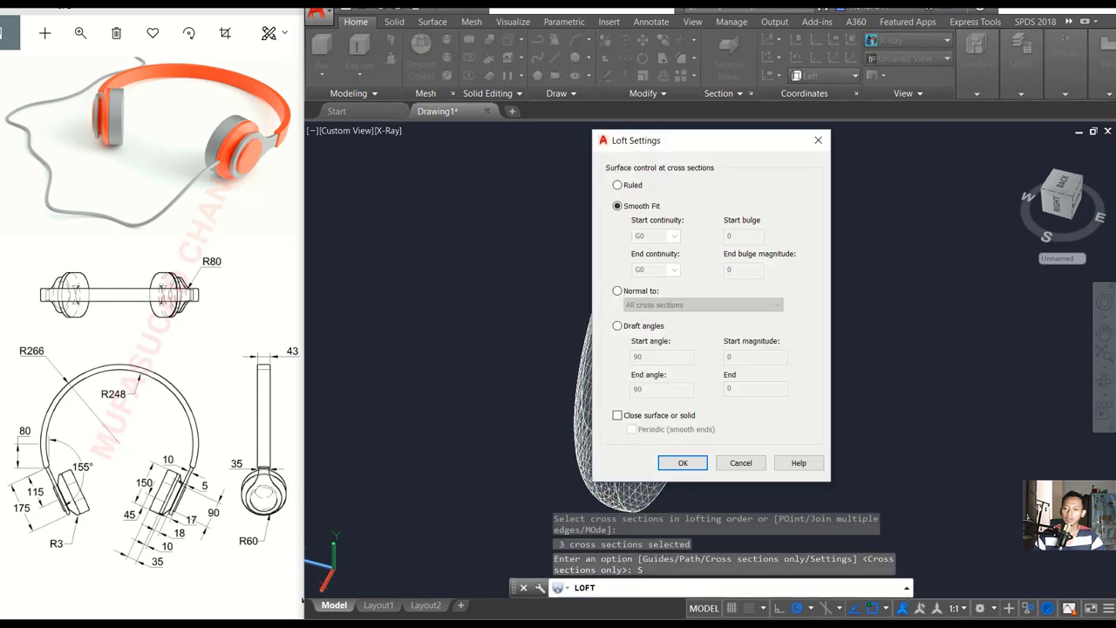
left_click(635, 187)
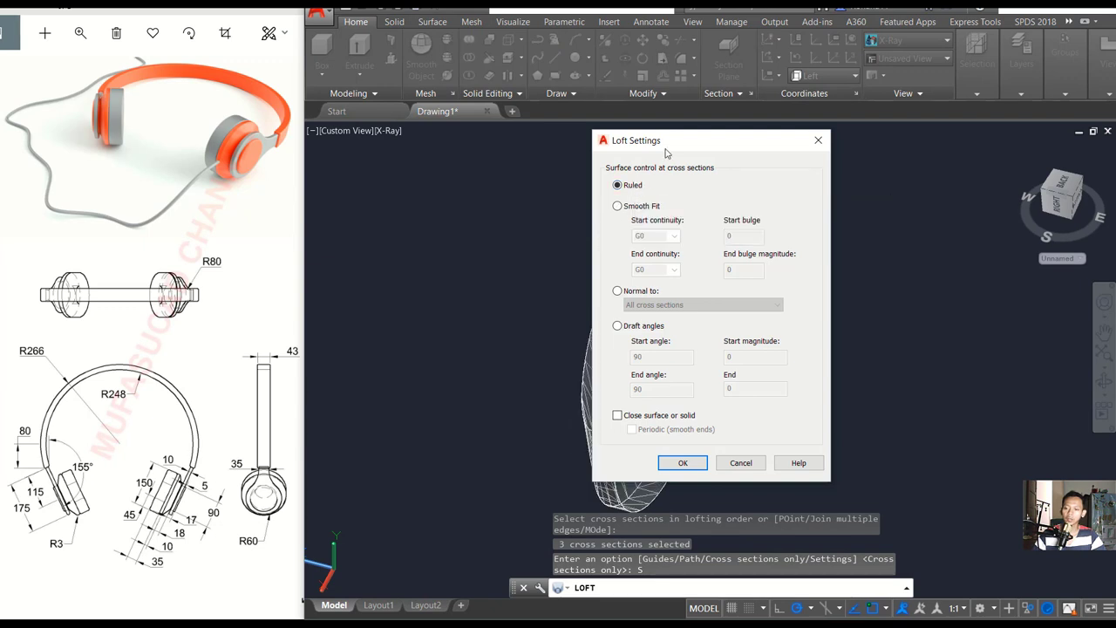
left_click_drag(665, 145, 823, 152)
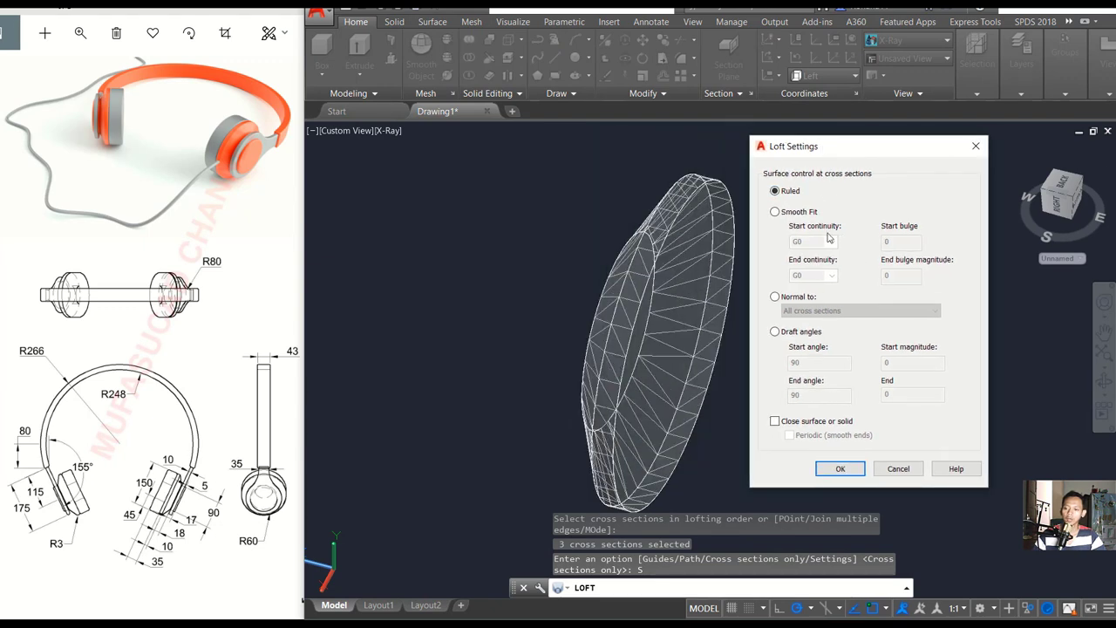
left_click(841, 469)
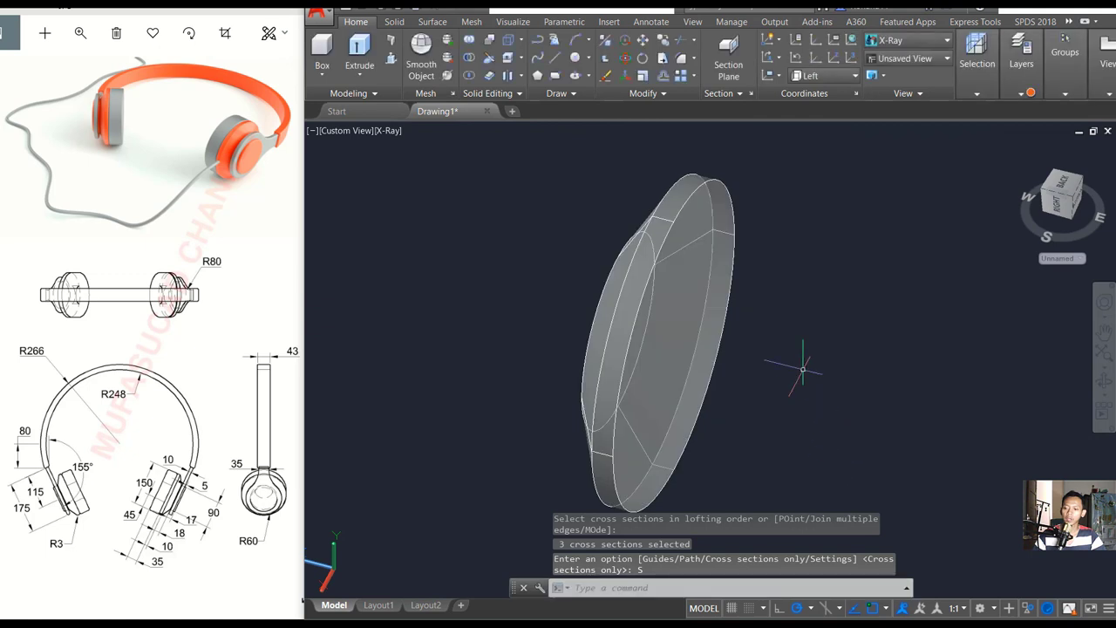
Switch to Realistic shading and bring back the hidden earcup objects
left_click(387, 131)
left_click(414, 207)
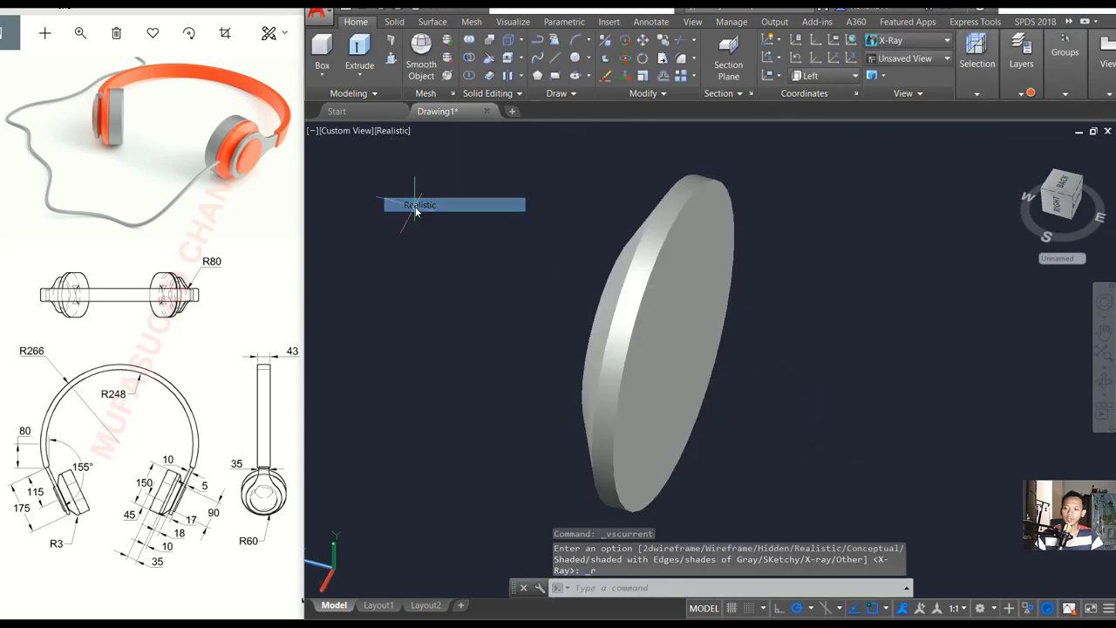
mouse_move(698, 307)
middle_mouse_down("shift")
mouse_move(645, 259)
mouse_move(708, 291)
middle_mouse_up("shift")
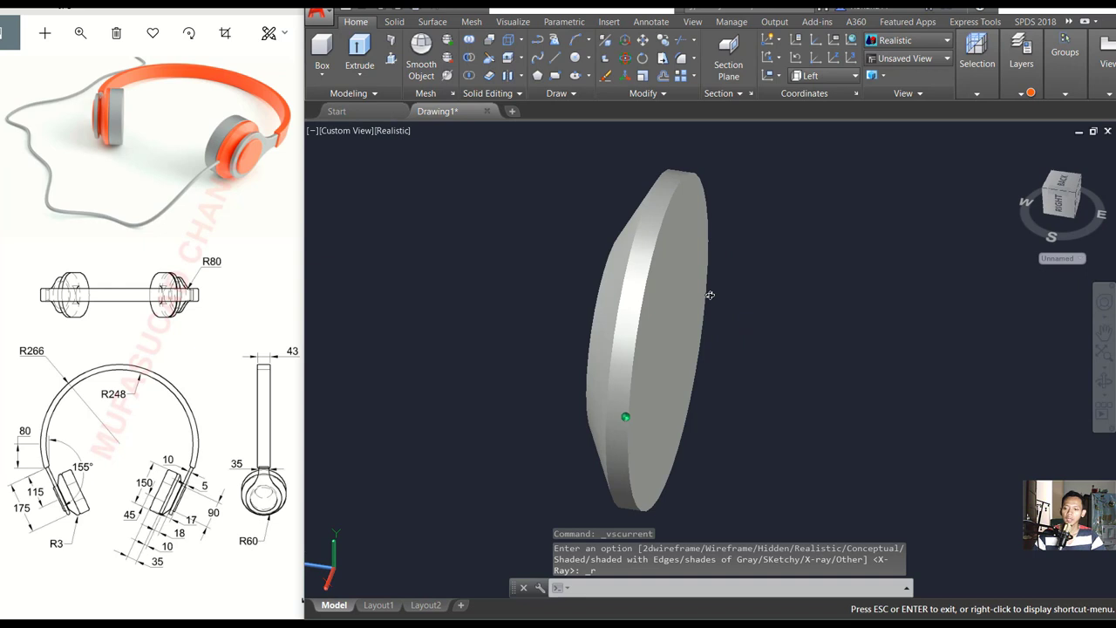
right_click(503, 194)
mouse_move(541, 246)
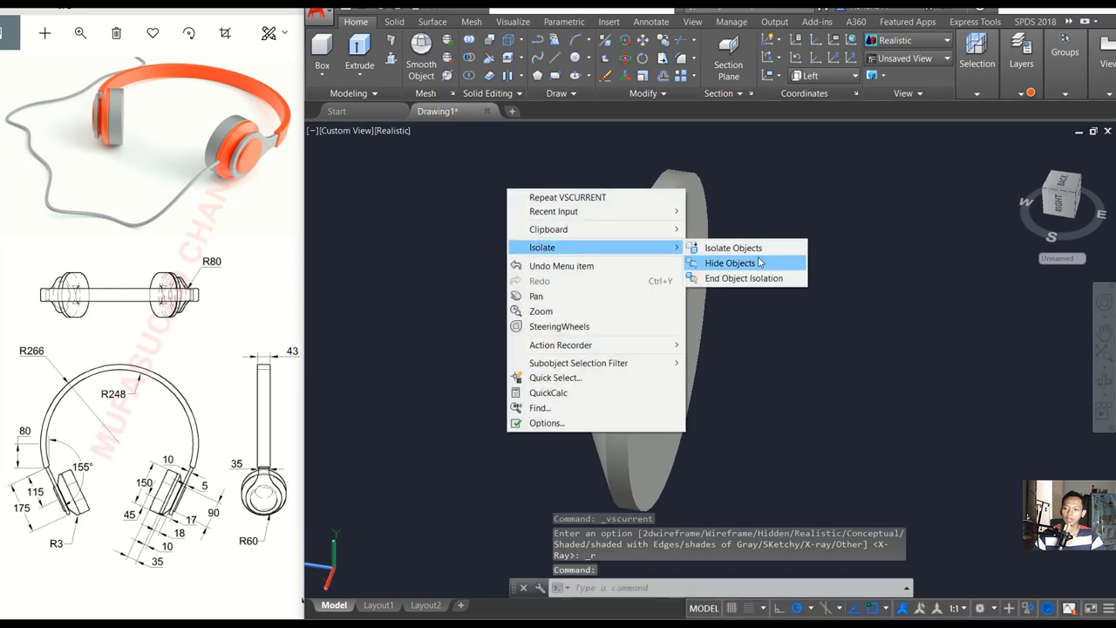
left_click(741, 278)
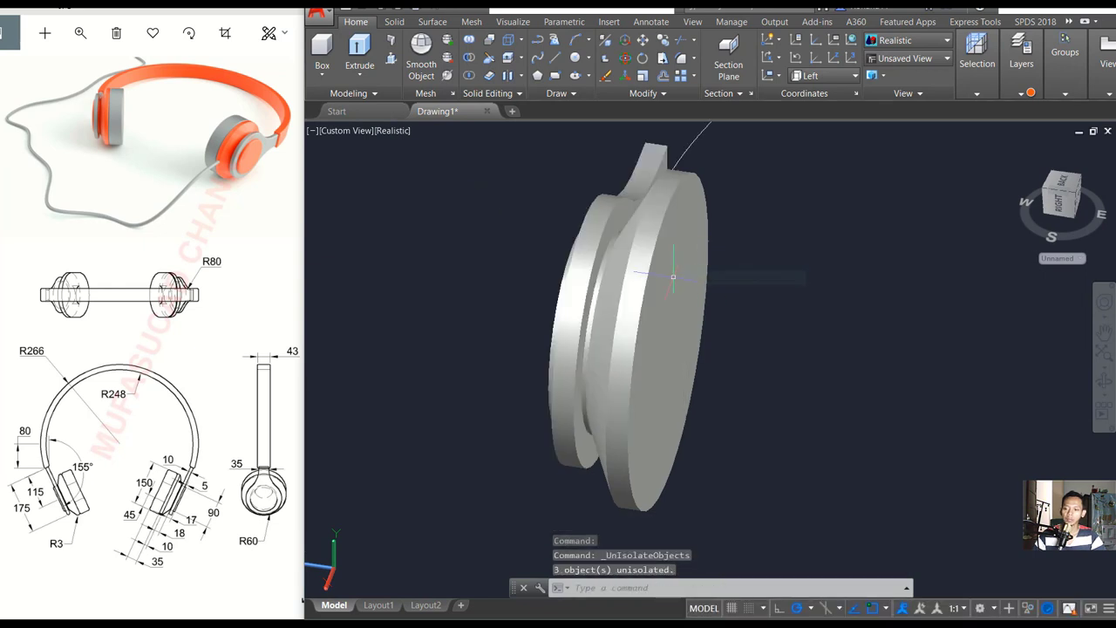
mouse_move(740, 282)
middle_mouse_down("shift")
mouse_move(793, 324)
mouse_move(686, 311)
middle_mouse_up("shift")
View the model from the top, panning to free space for a rectangle
left_click(338, 131)
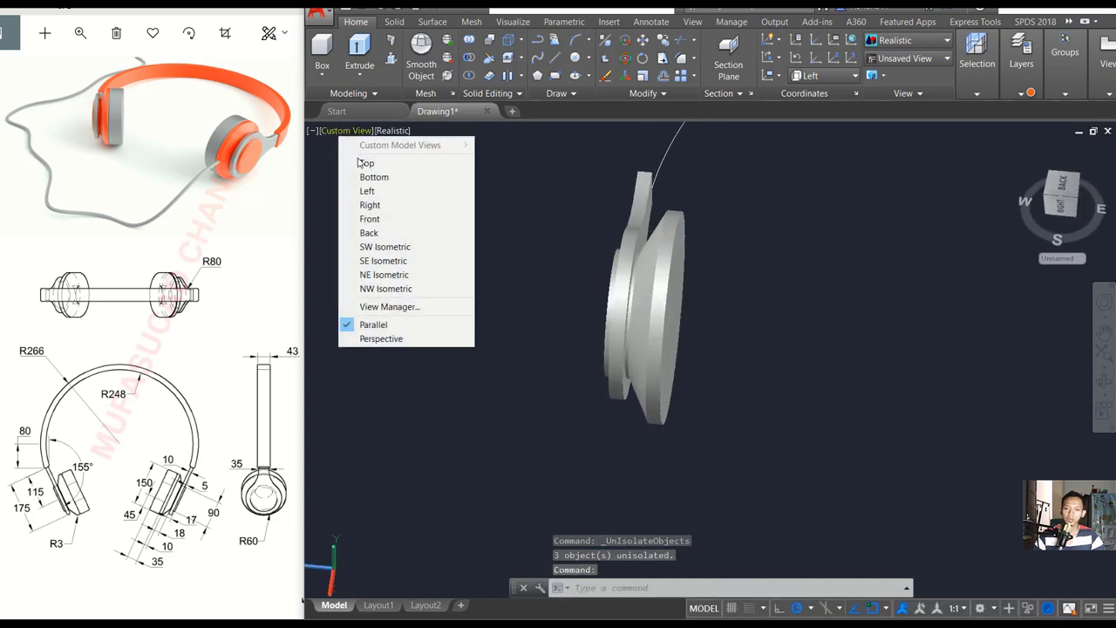
left_click(362, 162)
key("ctrl+y")
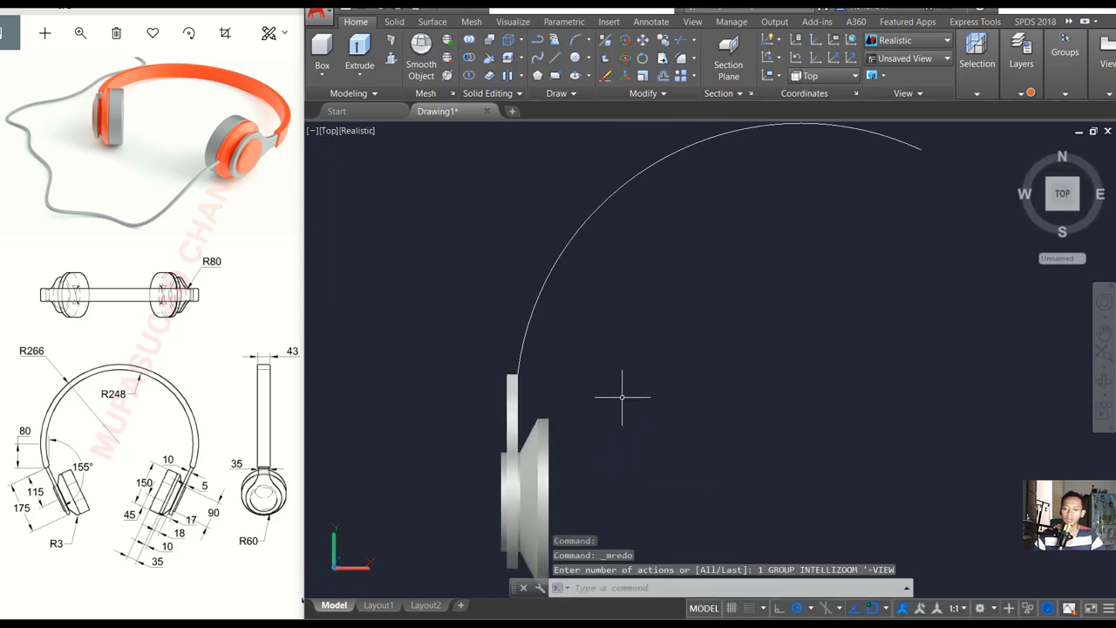
middle_click_drag(545, 383, 561, 378)
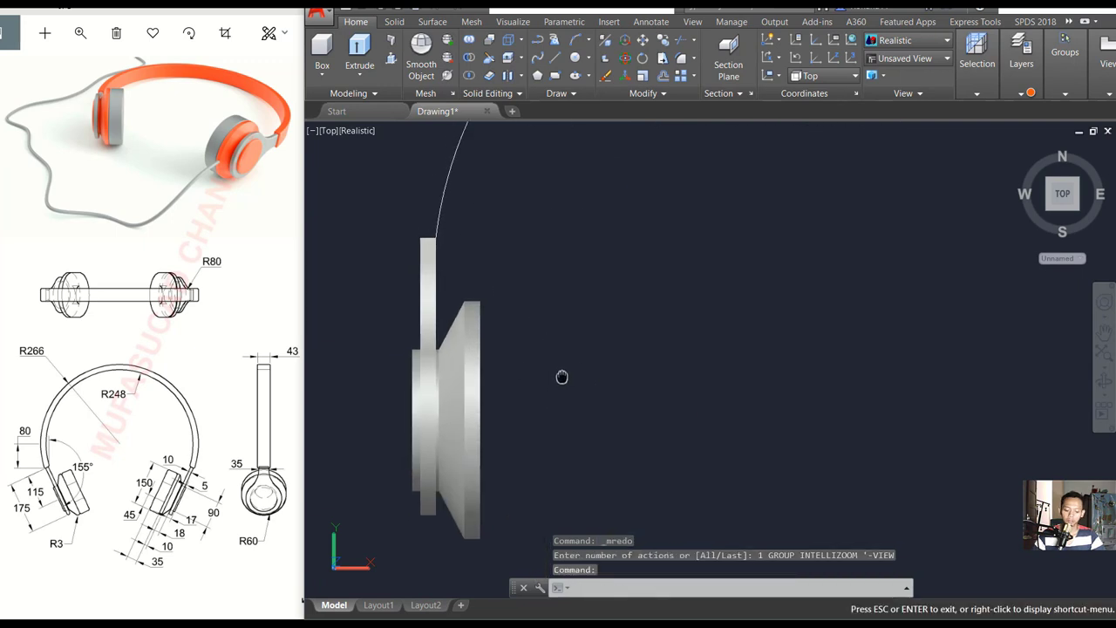
type("REC")
key("Return")
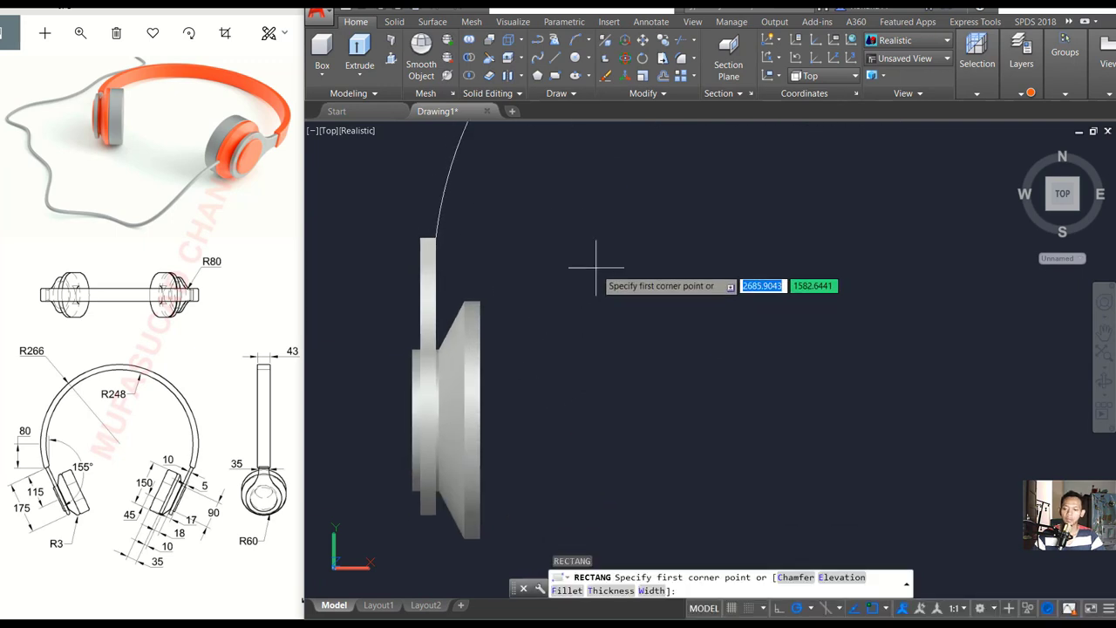
Draw a 35 by 45 rectangle beside the earcup using the Dimensions option
left_click(597, 268)
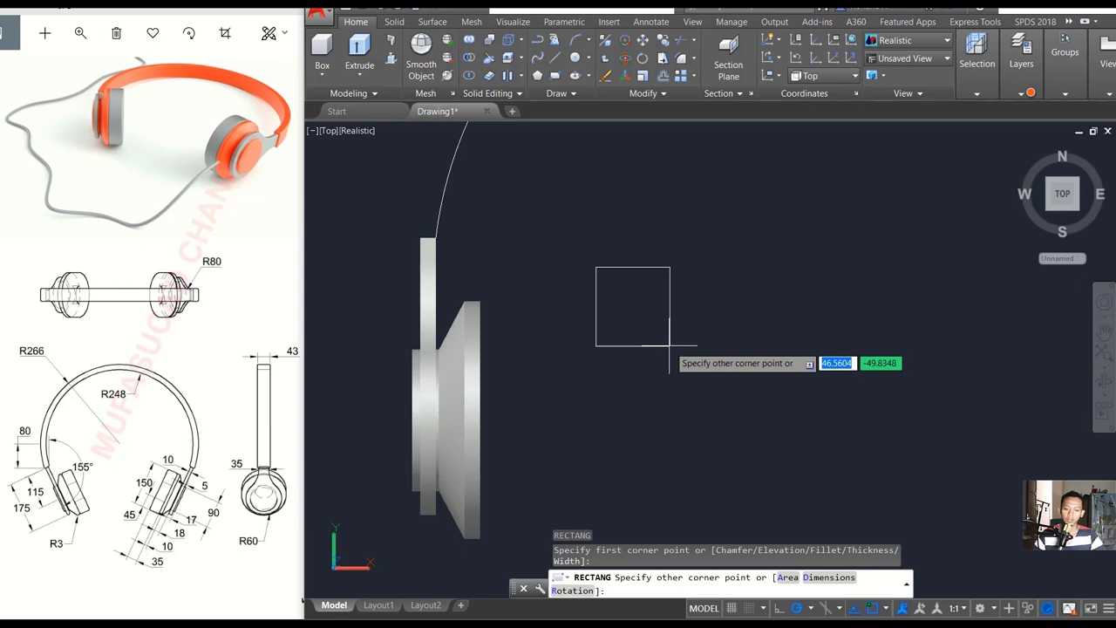
key("Return")
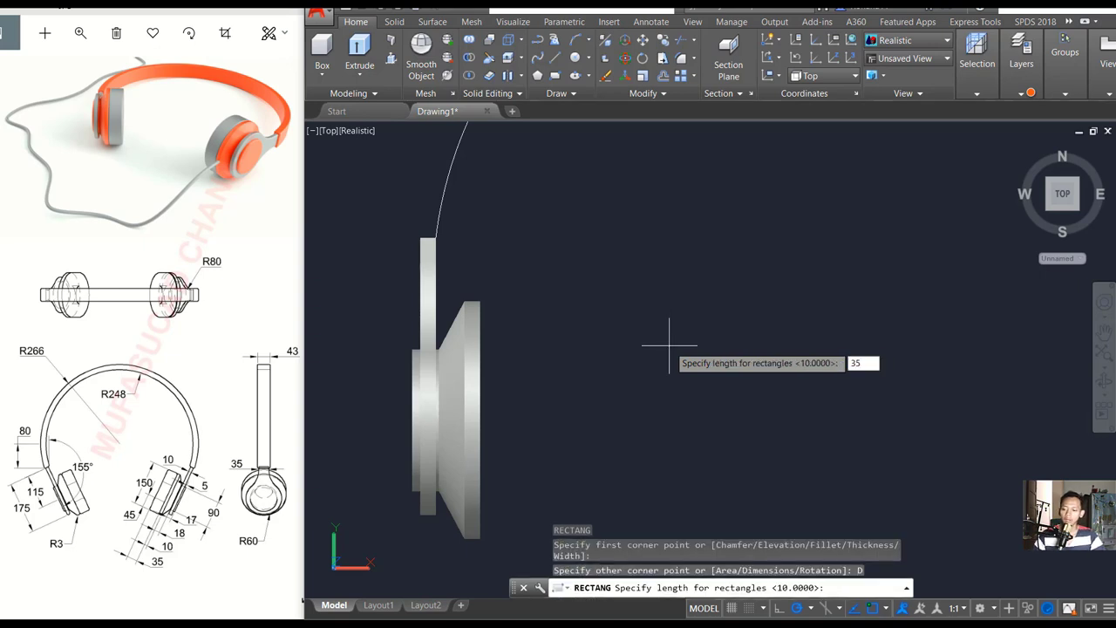
key("Return")
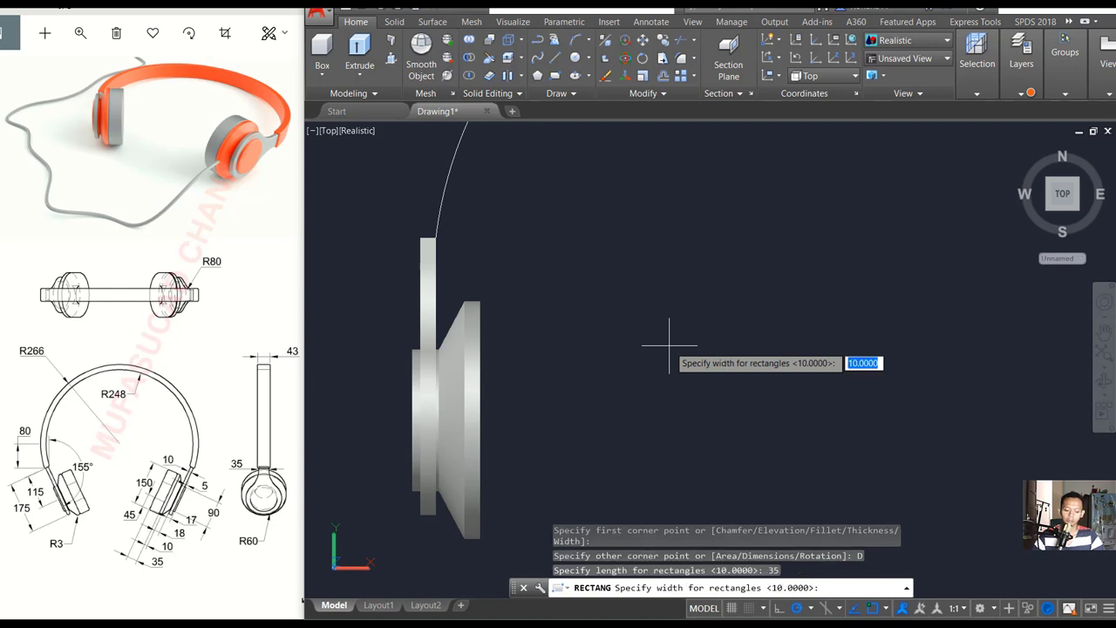
type("45")
key("Return")
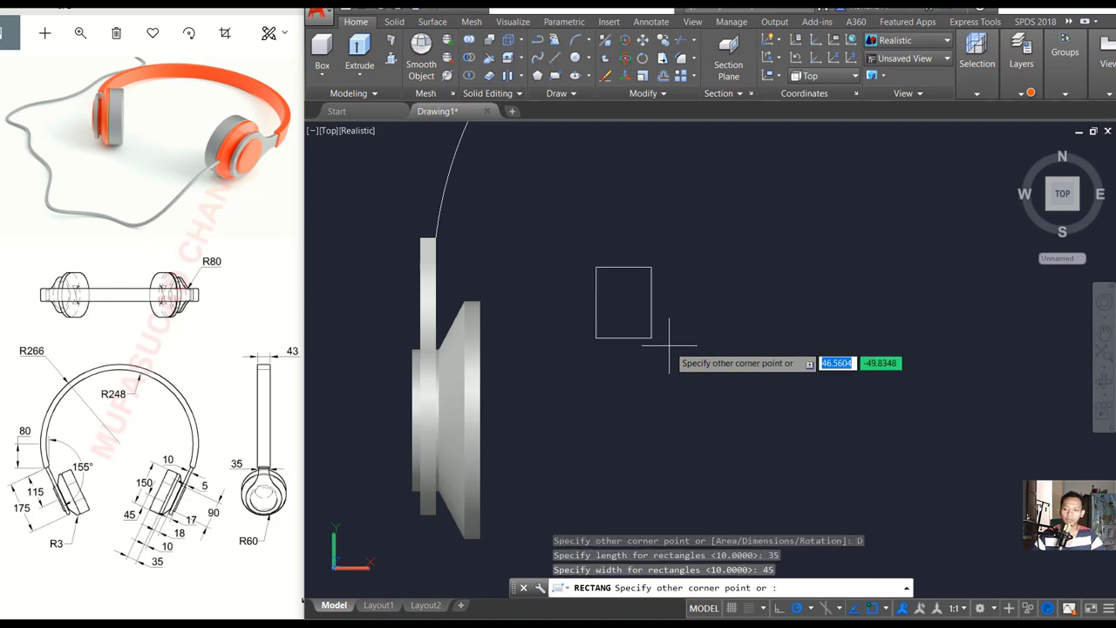
left_click(709, 359)
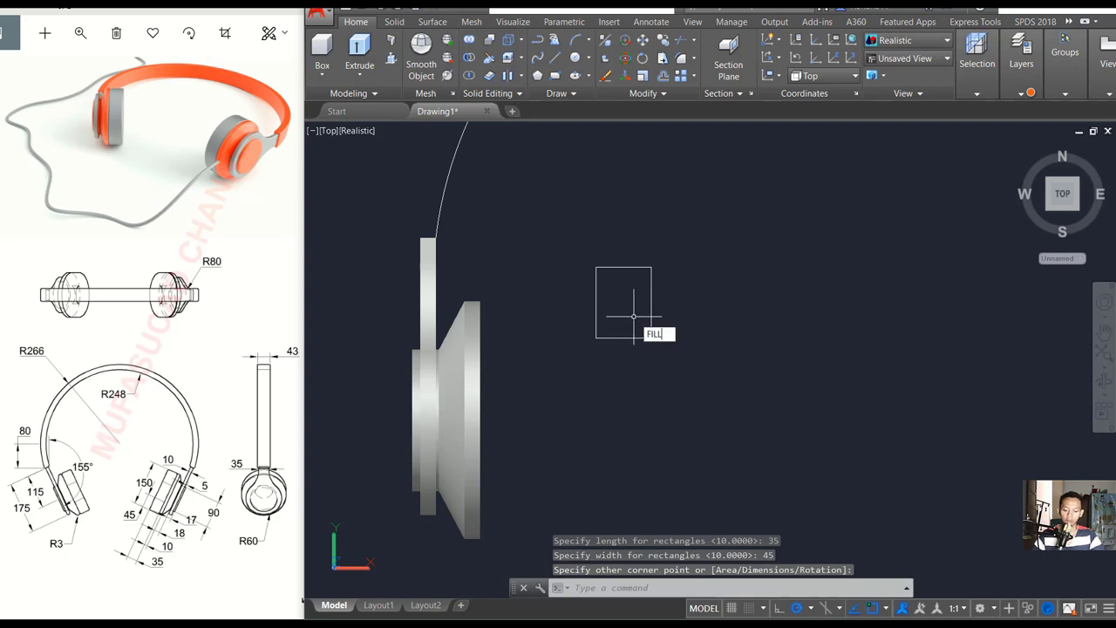
Set the fillet radius to 3 and round the rectangle's top-left corner
type("f")
key("Return")
type("r")
key("Return")
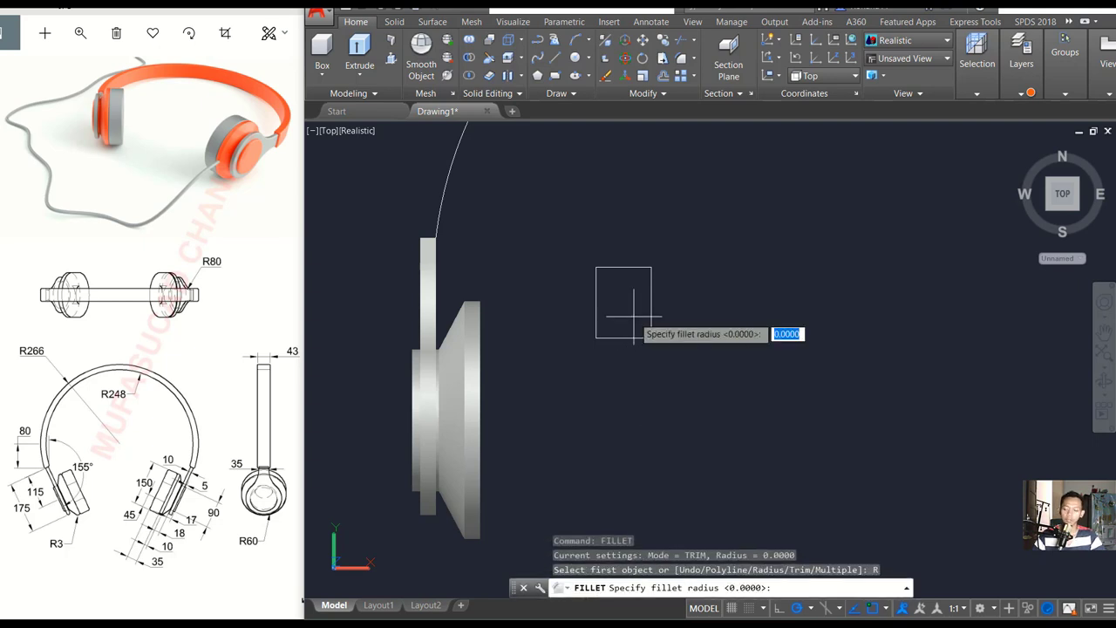
key("Return")
scroll(608, 286, "up", 2)
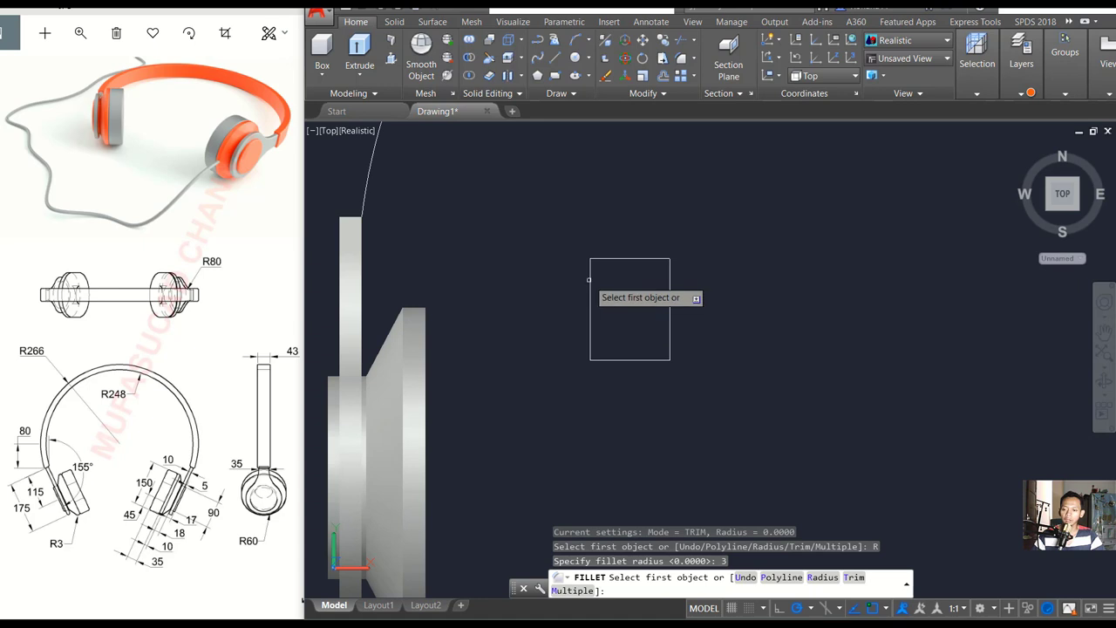
left_click(592, 301)
left_click(602, 260)
Round the top-right, bottom-right and bottom-left corners with the same 3-unit fillet
key("Return")
left_click(658, 259)
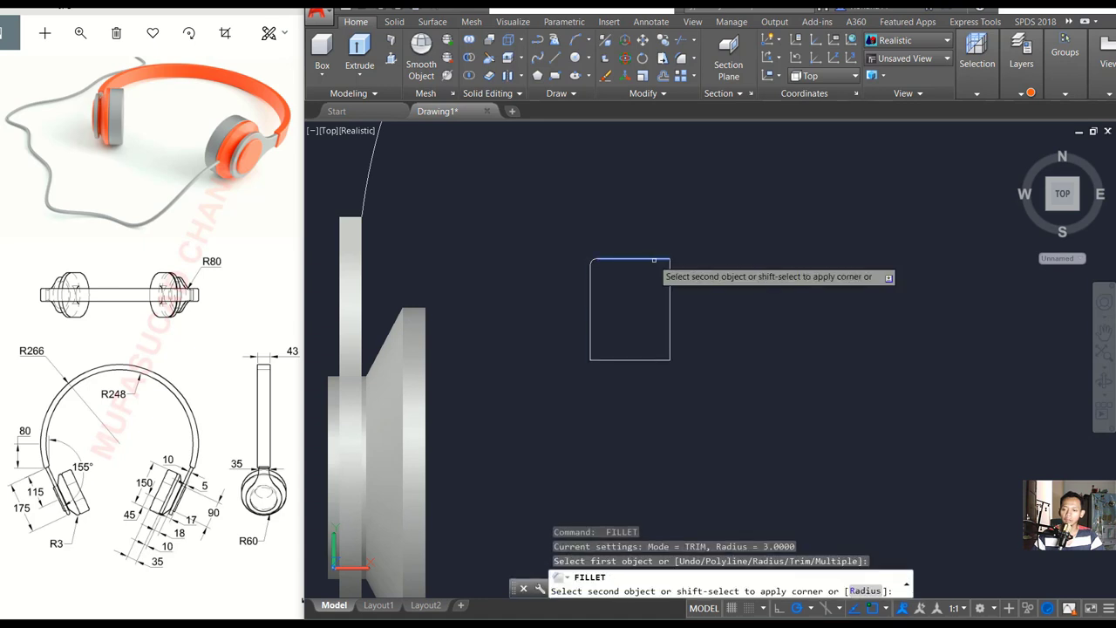
left_click(667, 280)
key("Return")
left_click(669, 349)
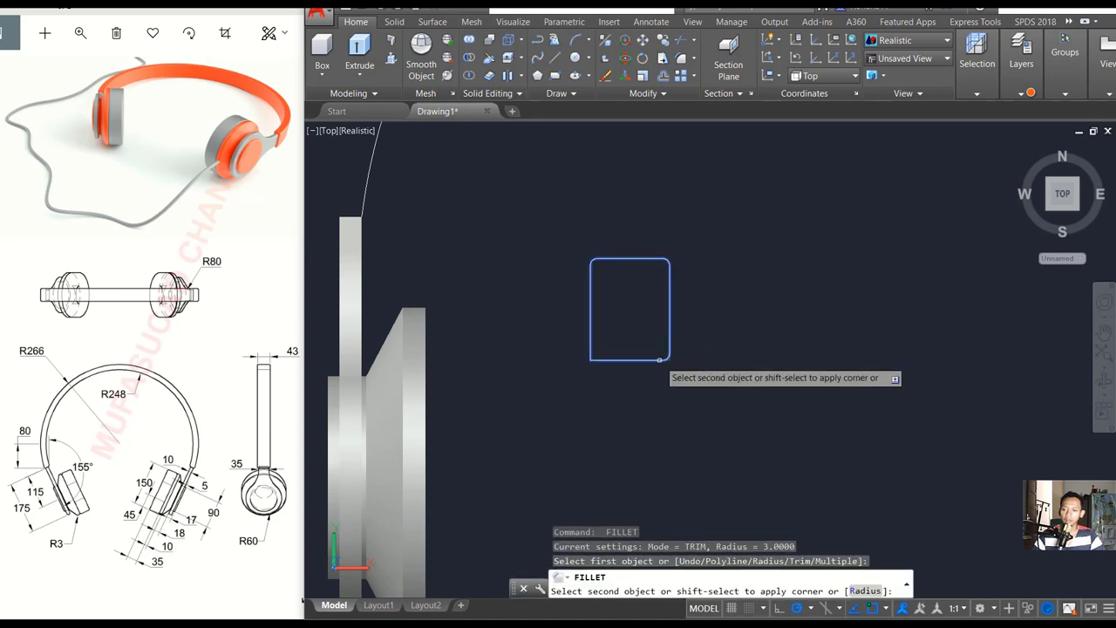
left_click(656, 360)
key("Return")
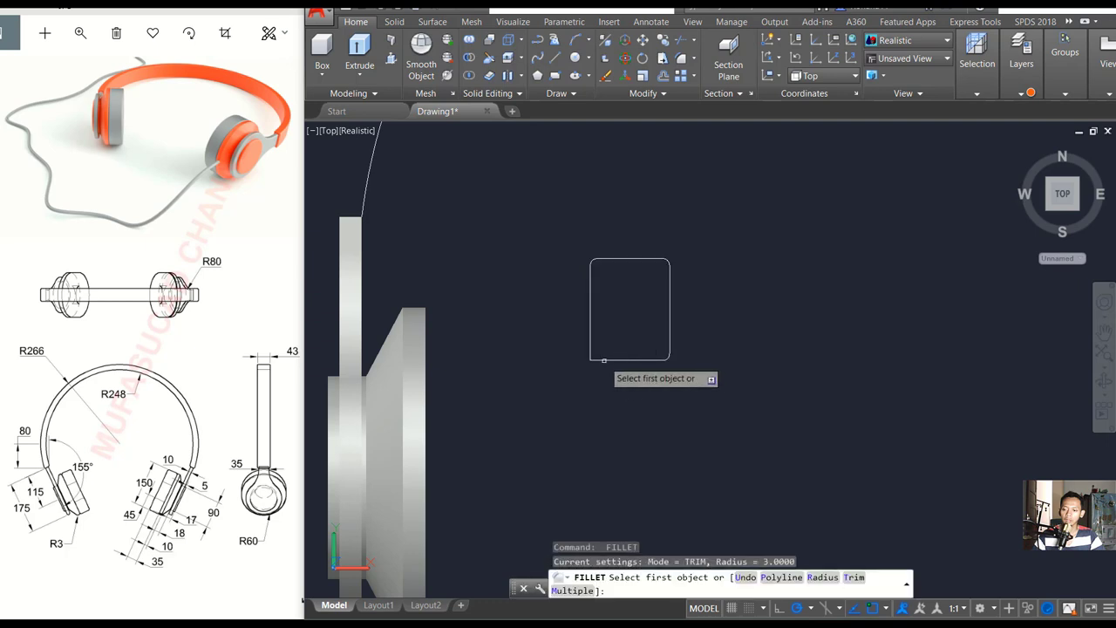
left_click(590, 347)
left_click(595, 357)
Window-select the rounded rectangle as the object to move
scroll(589, 275, "up", 1)
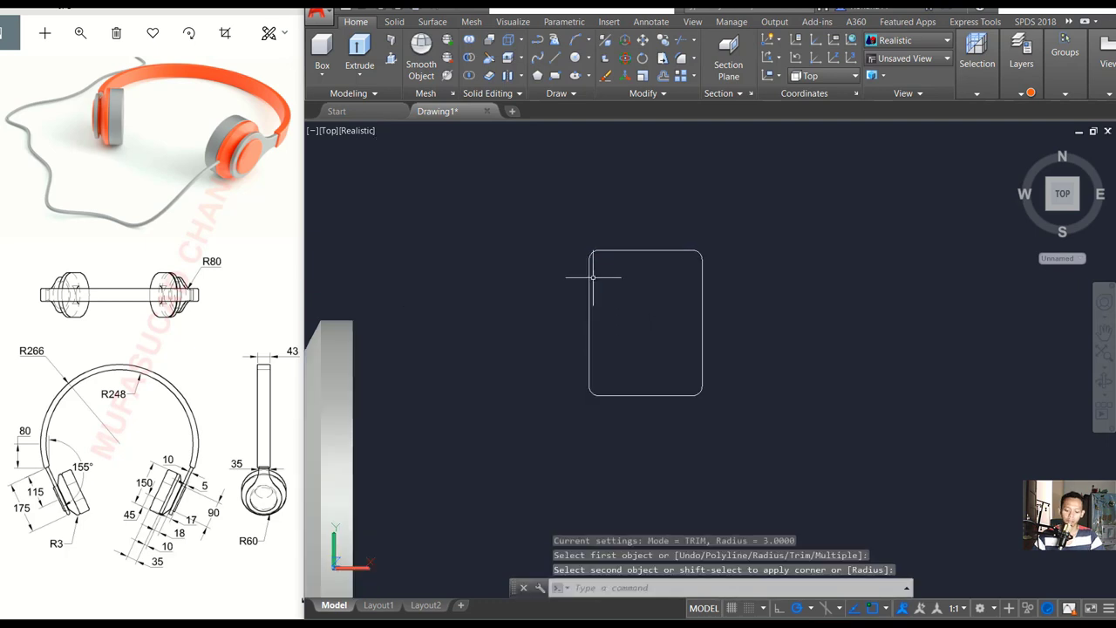
left_click(660, 279)
left_click(611, 229)
key("Return")
scroll(600, 243, "up", 3)
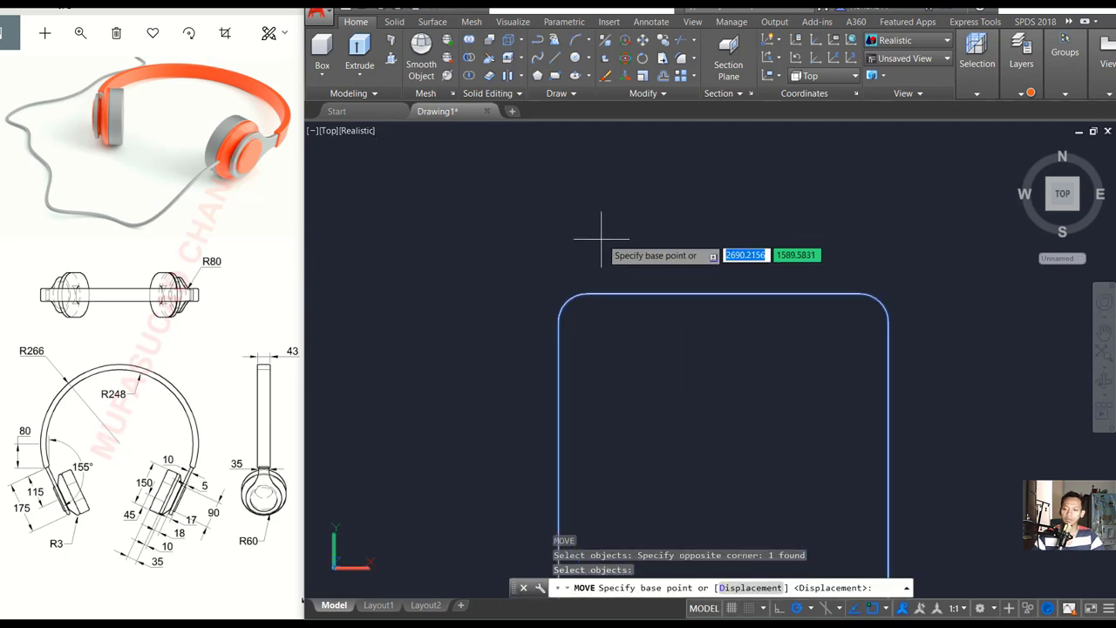
Move the rounded rectangle by its top-left corner against the earcup solid's side
left_click(559, 296)
scroll(559, 297, "down", 4)
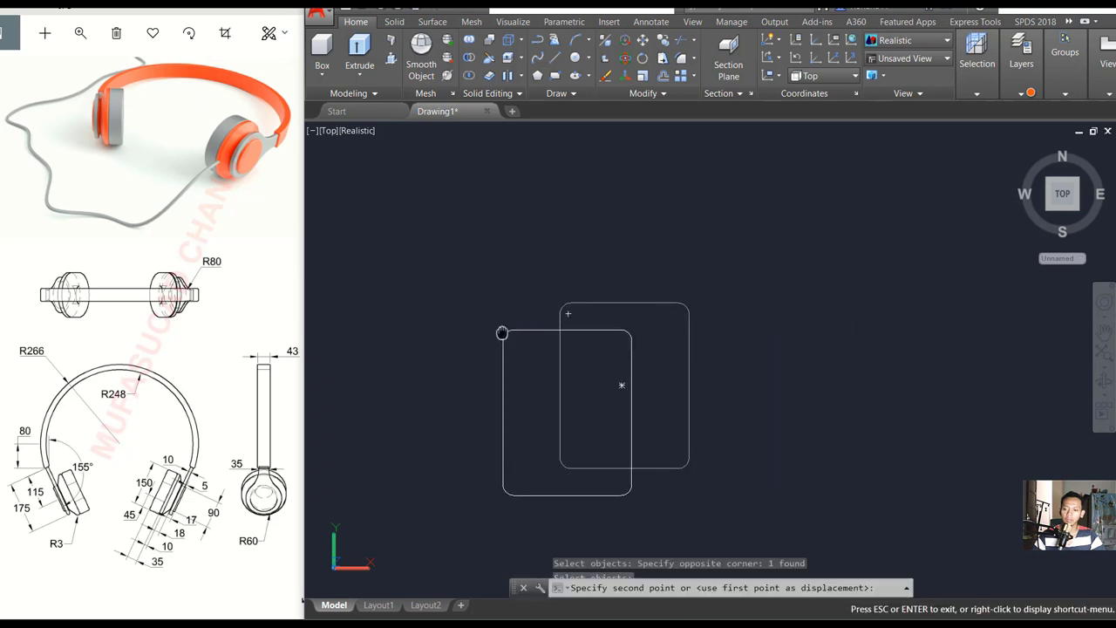
middle_click_drag(509, 330, 648, 317)
scroll(648, 317, "up", 4)
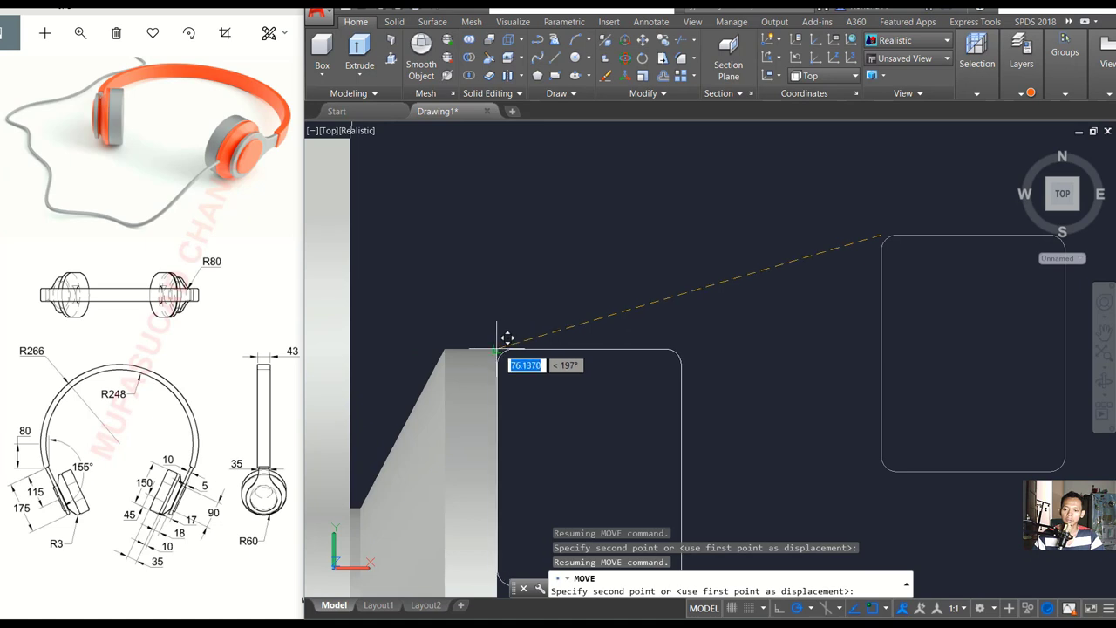
left_click(498, 349)
scroll(578, 337, "down", 5)
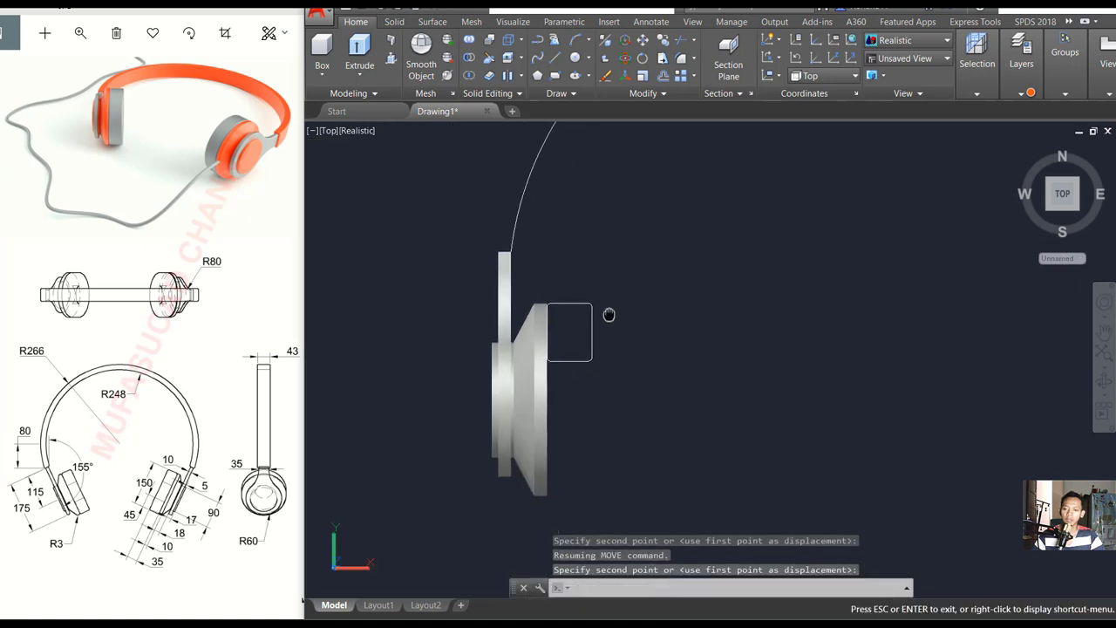
Switch the viewport to the 2D Wireframe visual style
middle_click_drag(598, 354, 609, 315)
left_click(357, 131)
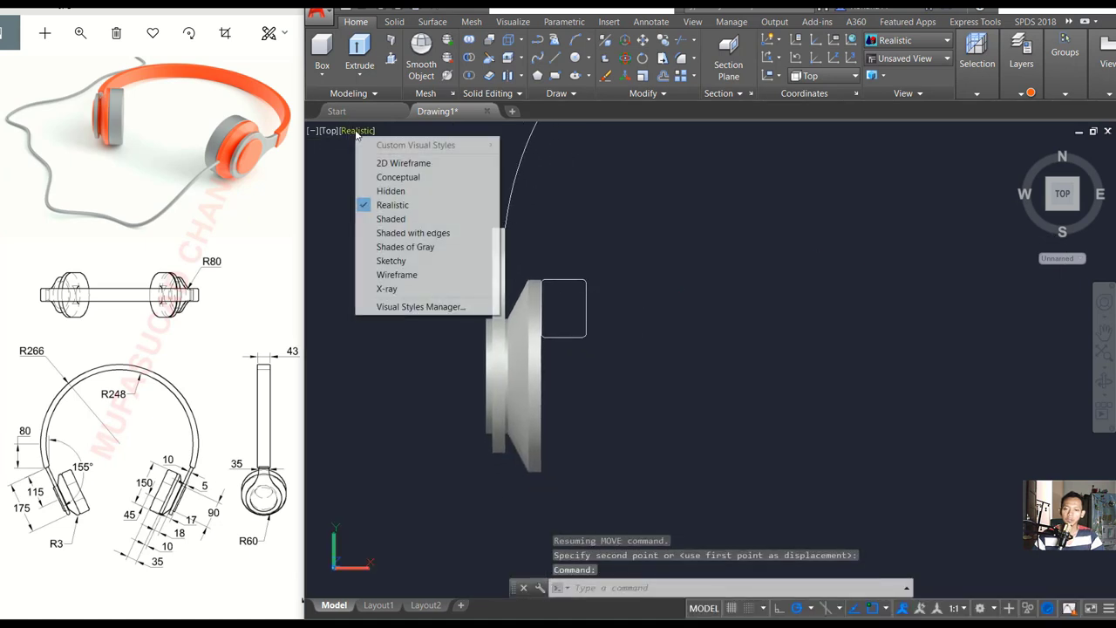
left_click(390, 165)
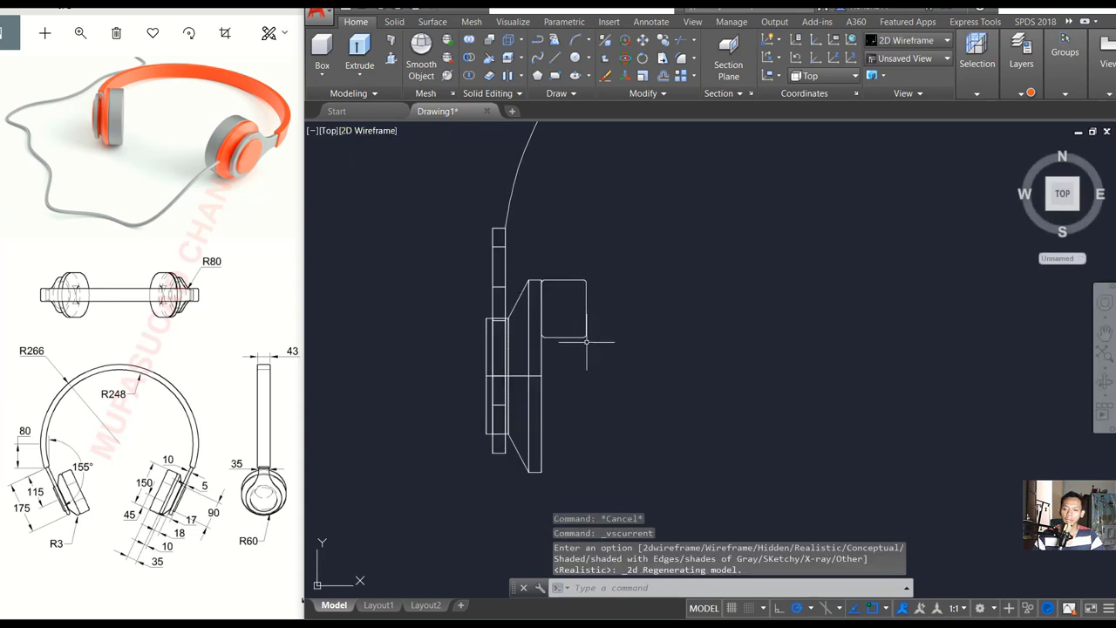
Revolve the rounded rectangle 360° about a horizontal axis to form the cushion ring
type("REV")
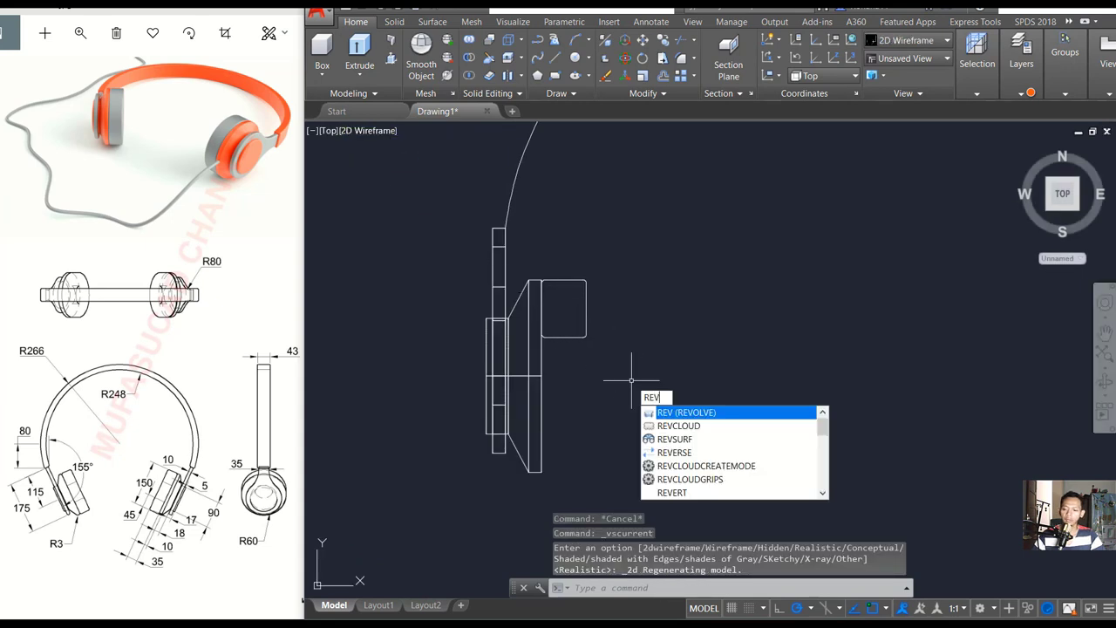
key("Return")
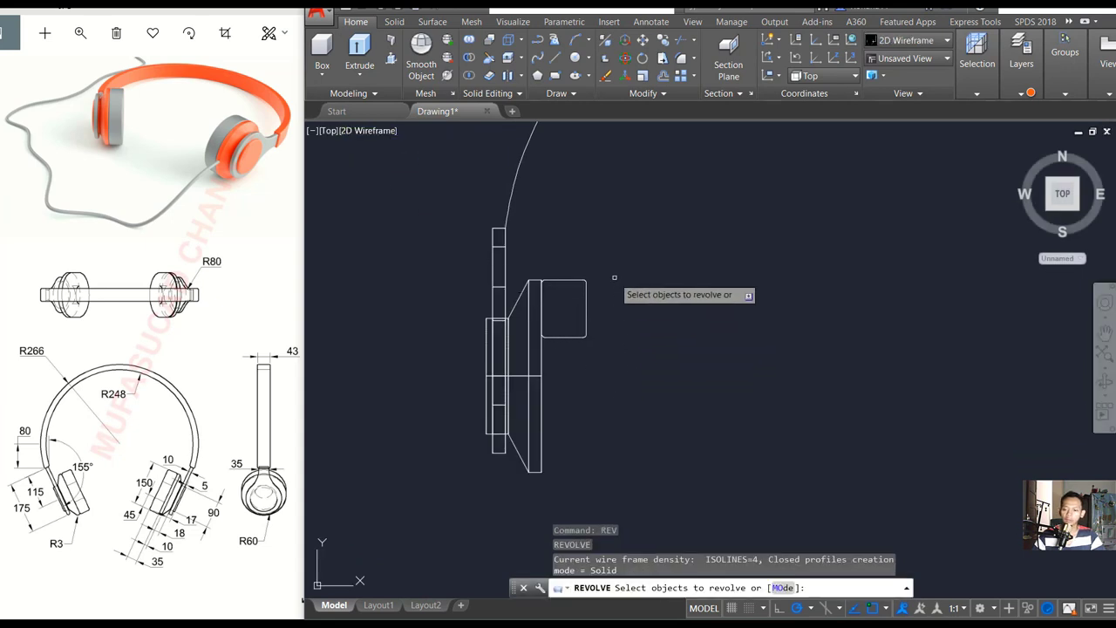
left_click(614, 278)
left_click(565, 353)
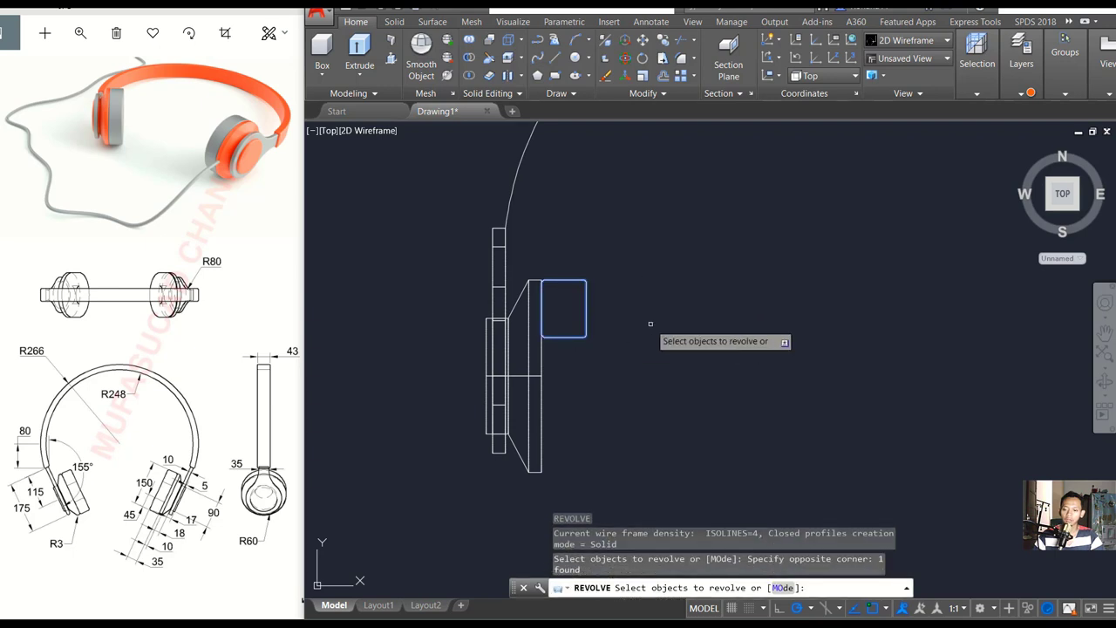
key("Return")
left_click(542, 377)
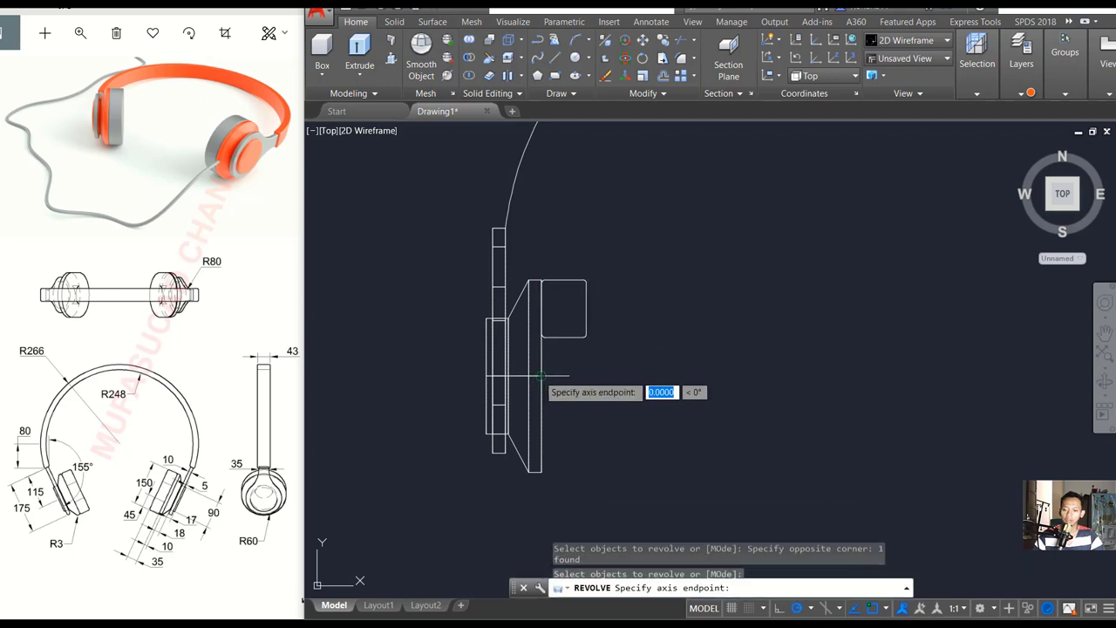
left_click(673, 379)
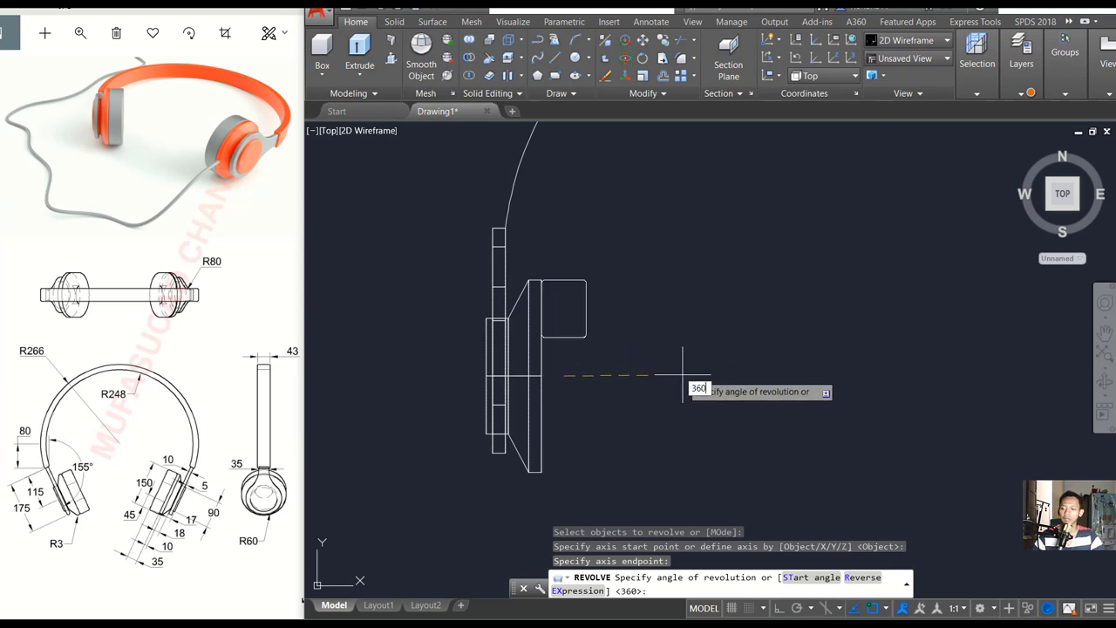
key("Return")
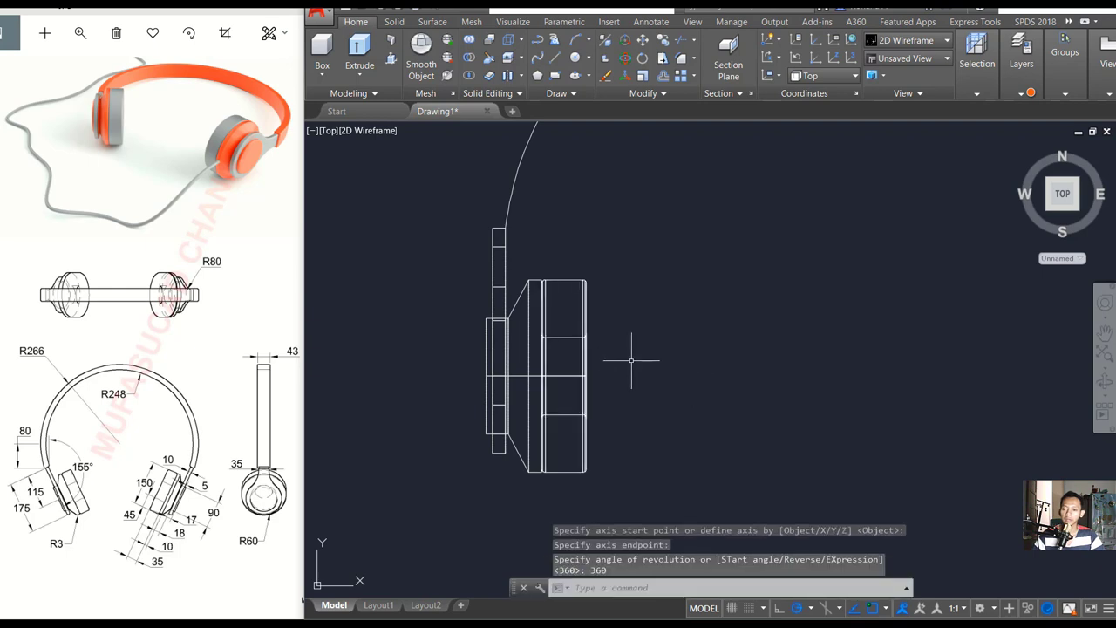
Switch to Realistic shading and orbit to view the earcup at an angle
left_click(374, 132)
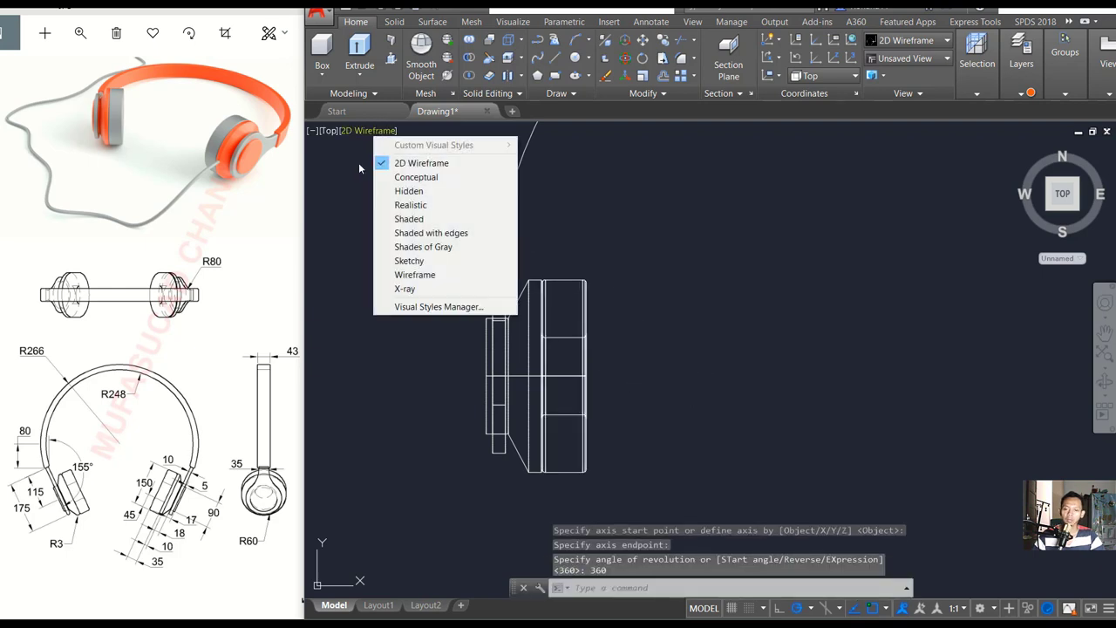
left_click(401, 204)
mouse_move(642, 295)
middle_mouse_down("shift")
mouse_move(640, 259)
mouse_move(598, 229)
middle_mouse_up("shift")
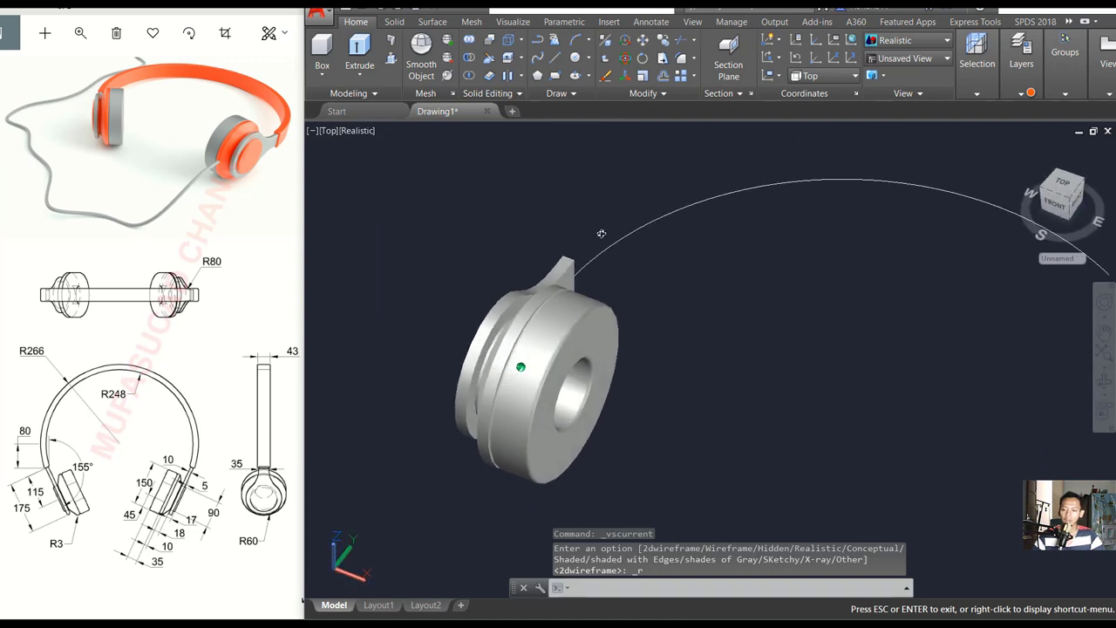
scroll(588, 382, "up", 3)
type("FACE")
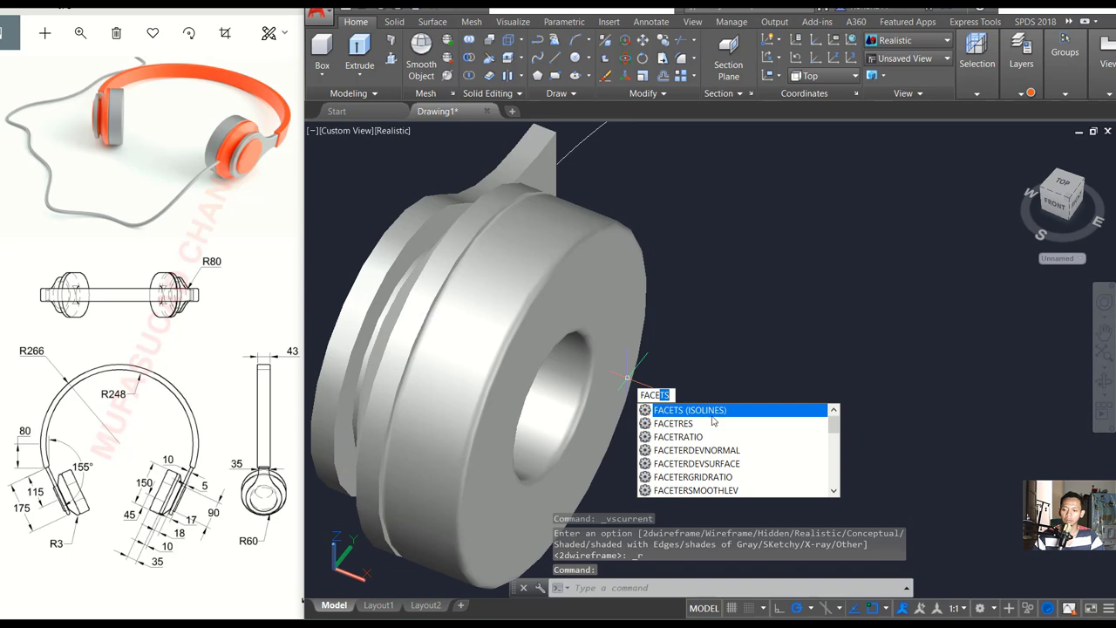
Set FACETRES to 10 so the curved surfaces render smoothly
left_click(713, 424)
type("10")
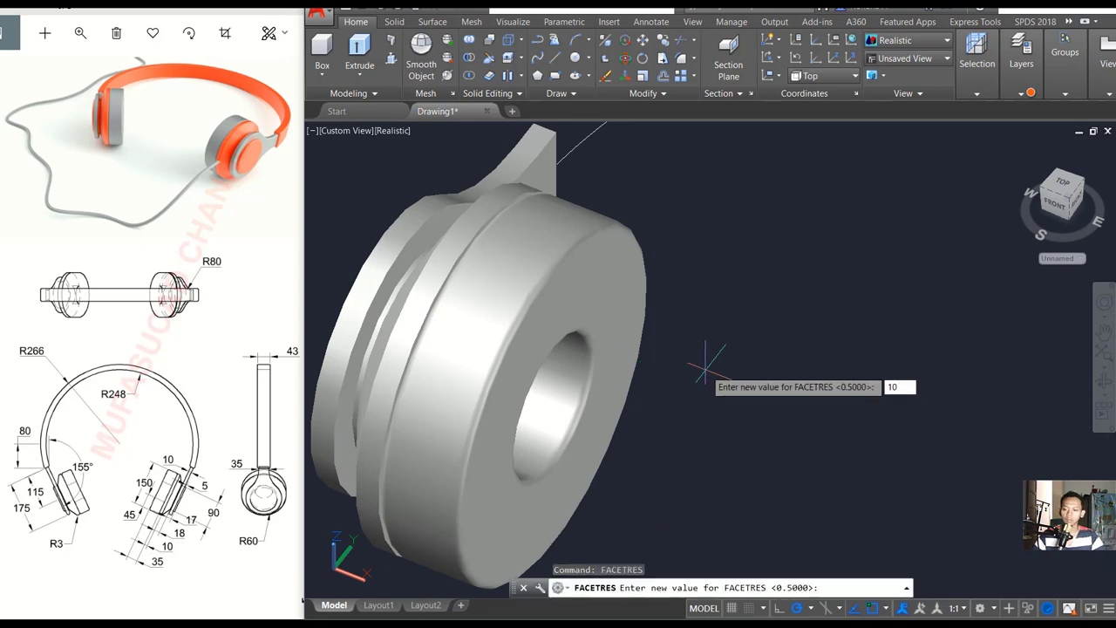
key("Return")
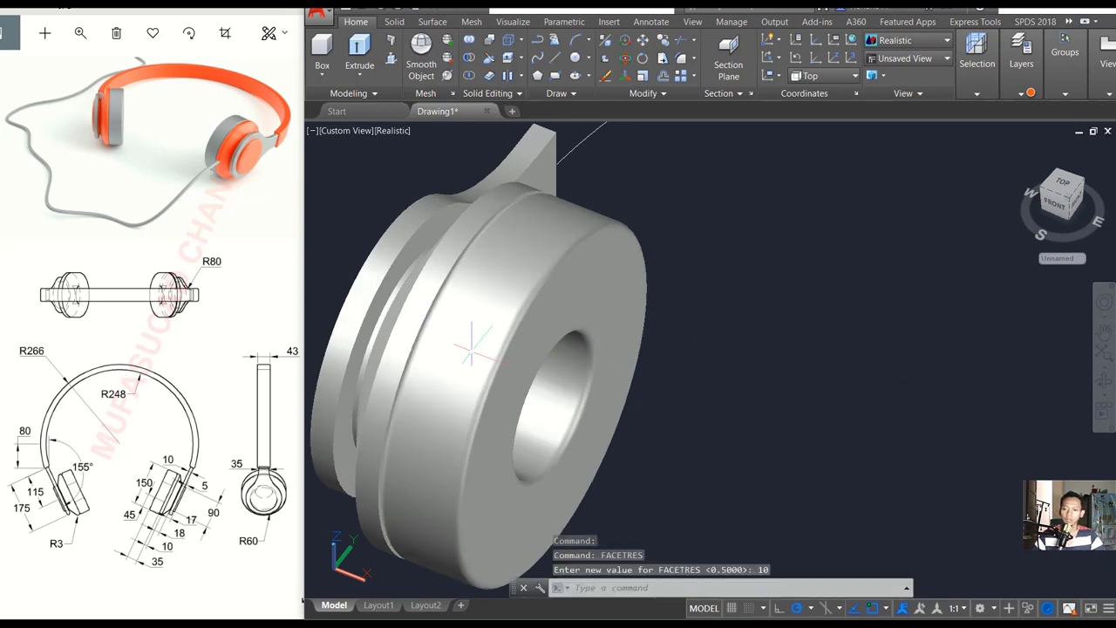
middle_click_drag(471, 346, 391, 341, "shift")
middle_click_drag(531, 316, 558, 331, "shift")
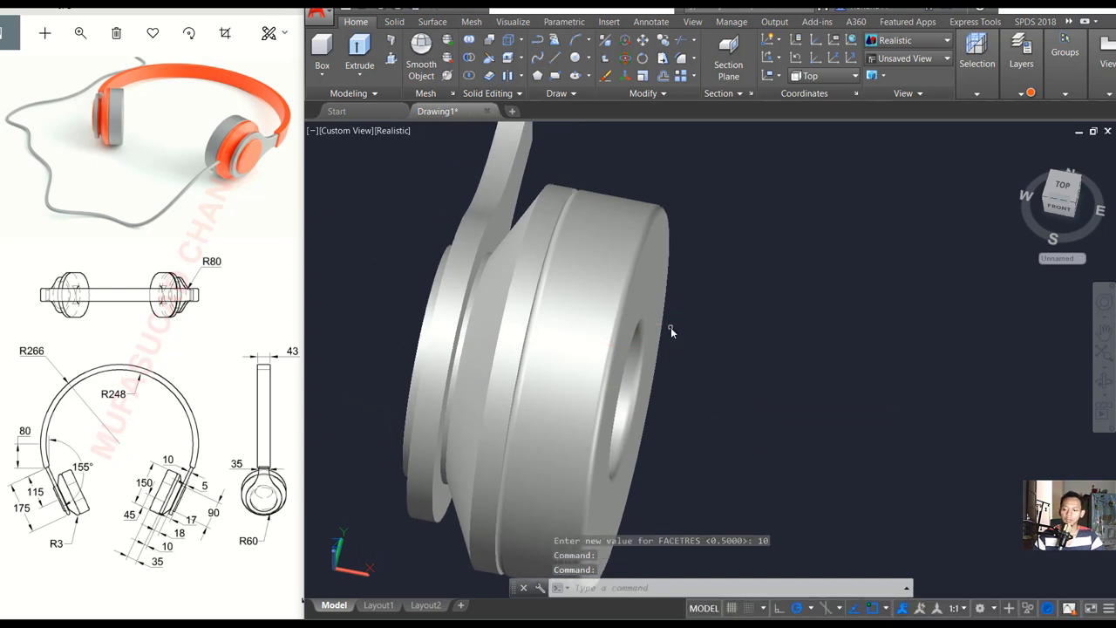
type("f")
key("Return")
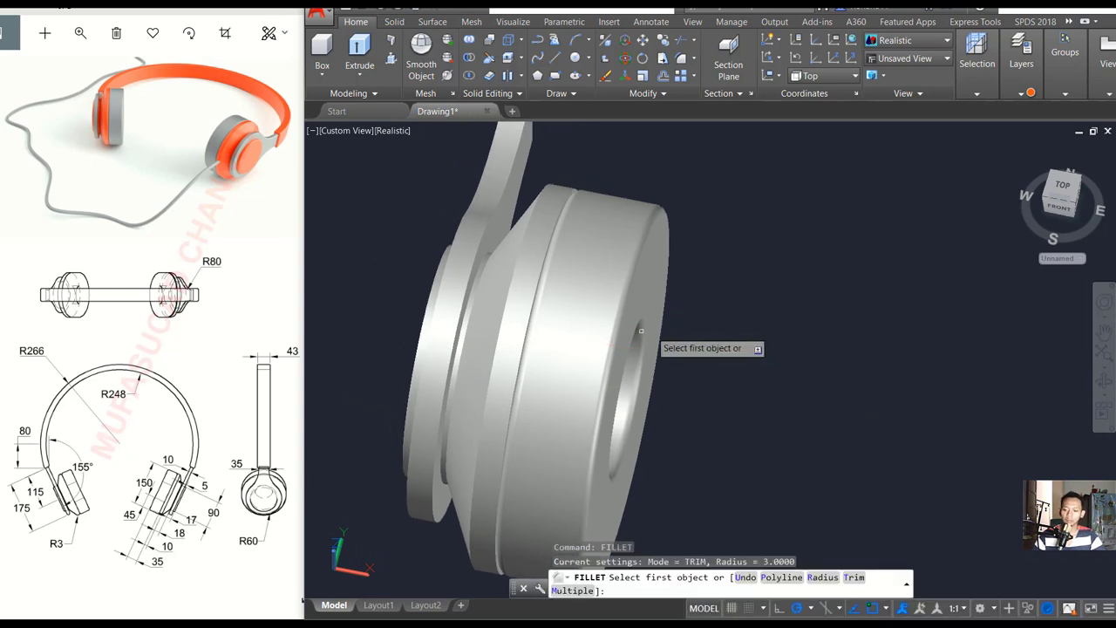
Fillet two edges of the earcup cushion with a 3-unit radius
scroll(547, 280, "up", 2)
left_click(547, 281)
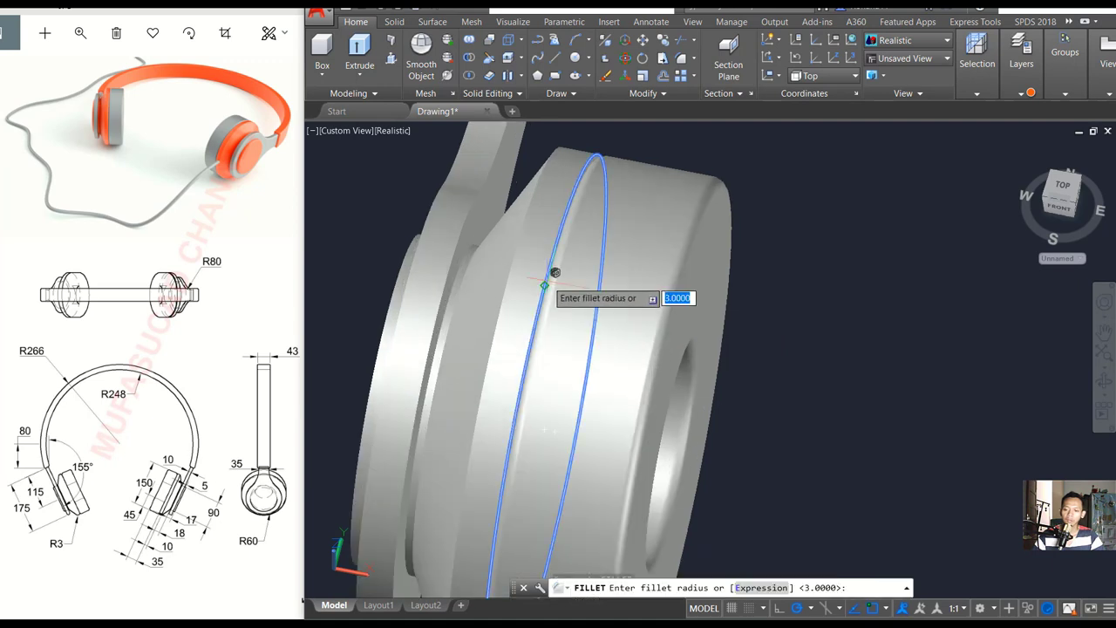
key("Return")
key("Return")
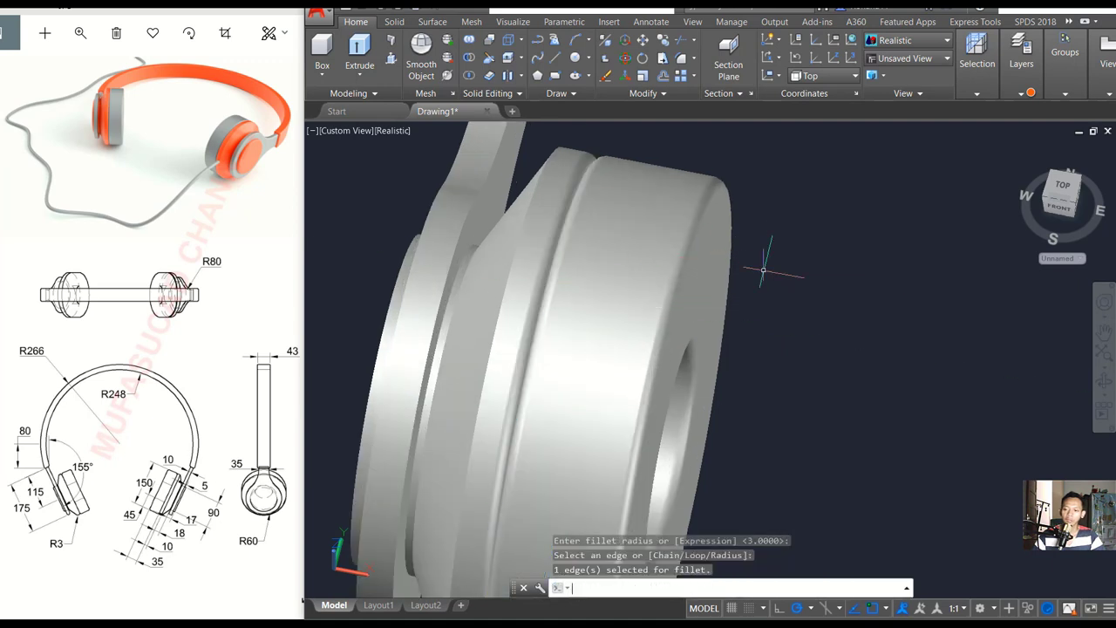
key("Return")
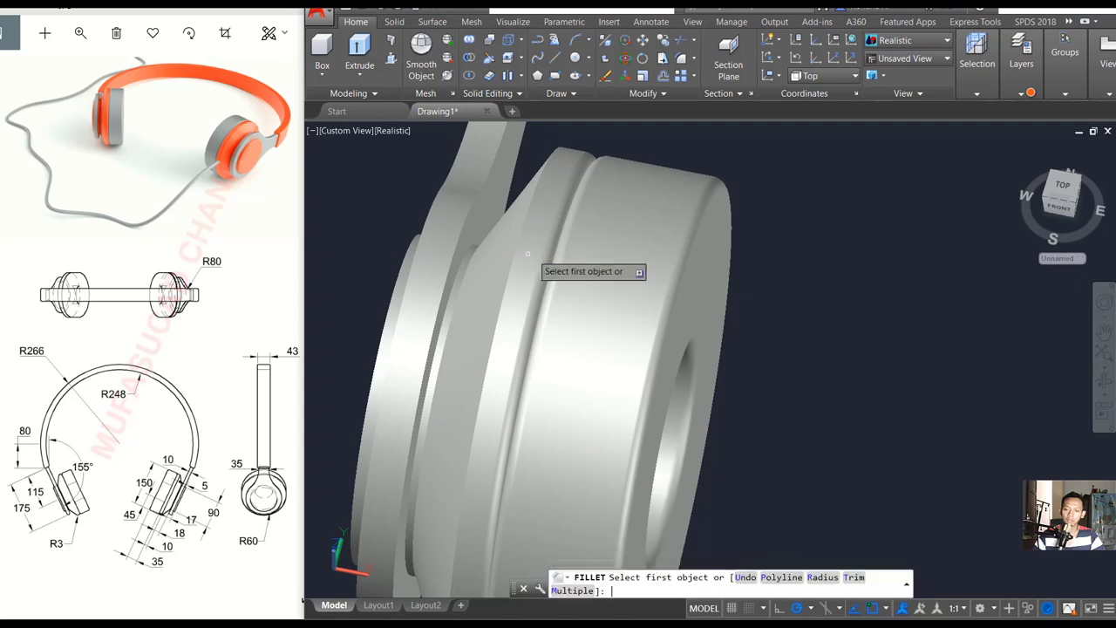
left_click(520, 253)
key("Return")
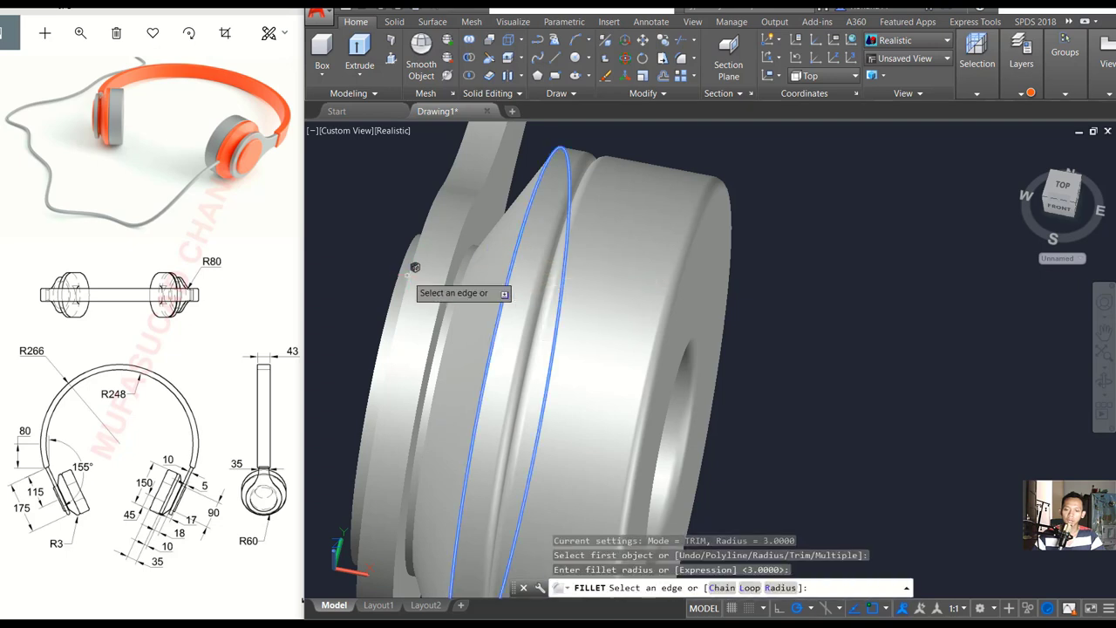
left_click(406, 263)
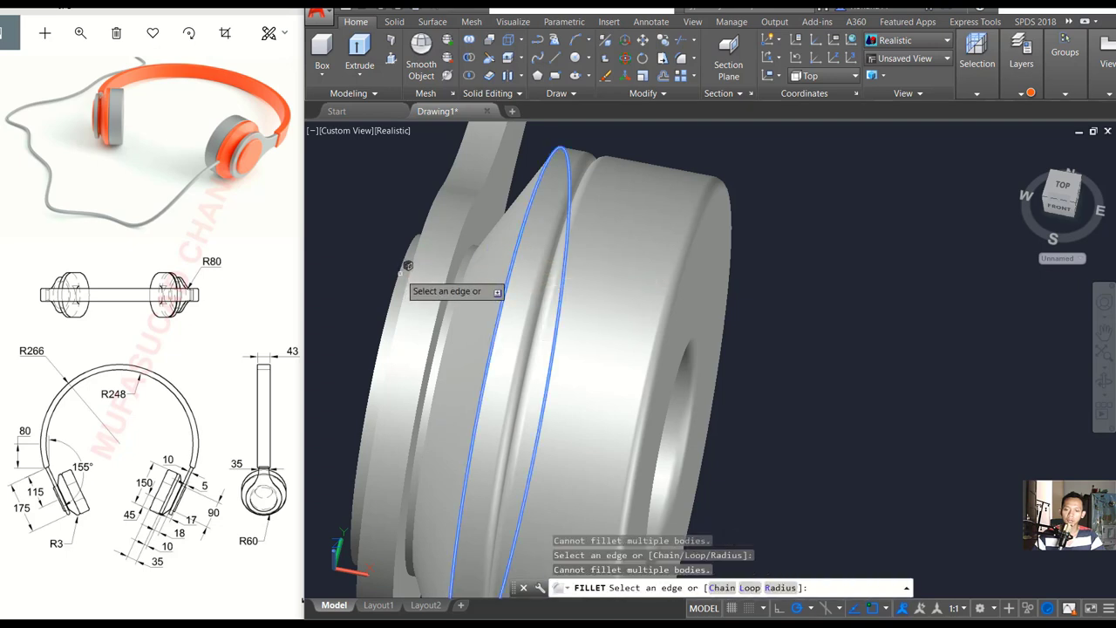
key("Return")
Orbit to the flange side and begin a UNION of the cone and flange
middle_click_drag(406, 263, 481, 307, "shift")
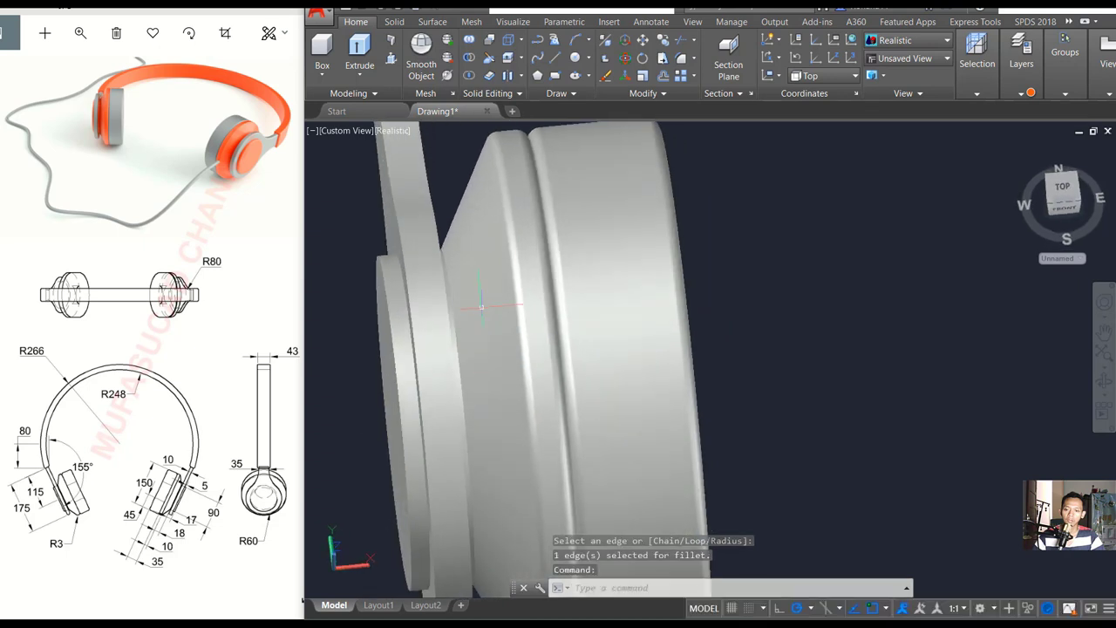
left_click(389, 309)
key("Escape")
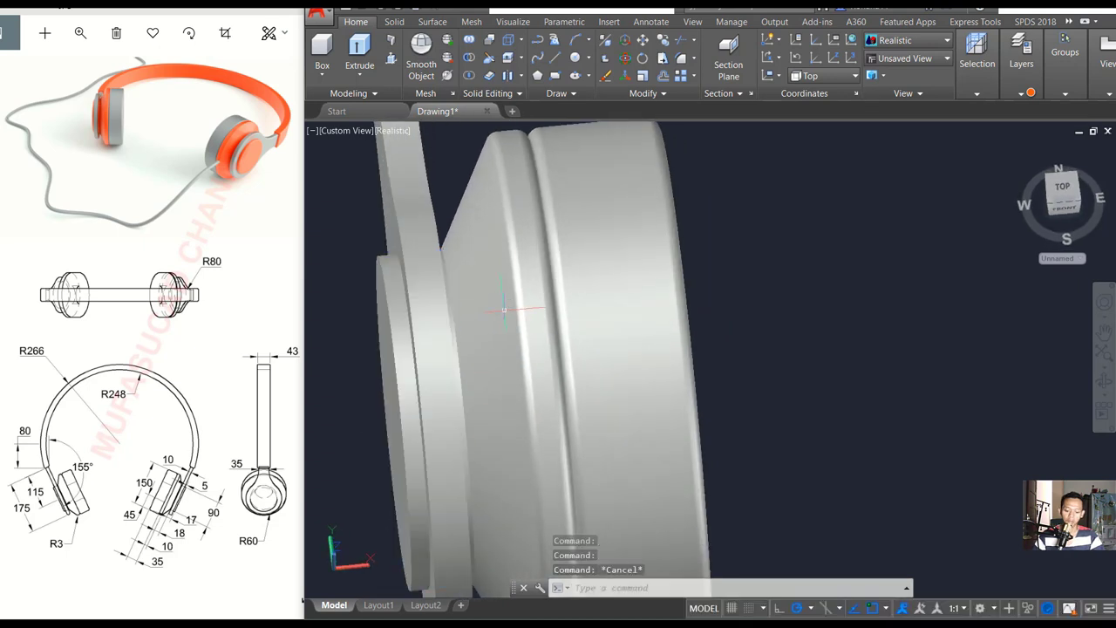
type("UNION")
key("Return")
Merge the cone and flange solids into a single solid
left_click(497, 323)
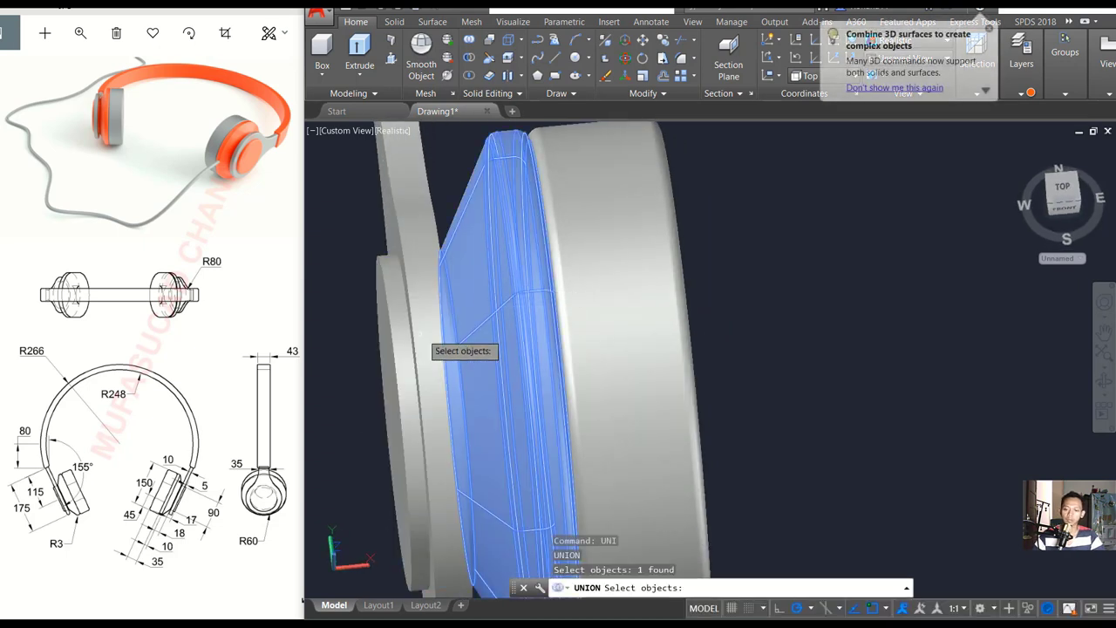
left_click(400, 333)
key("Return")
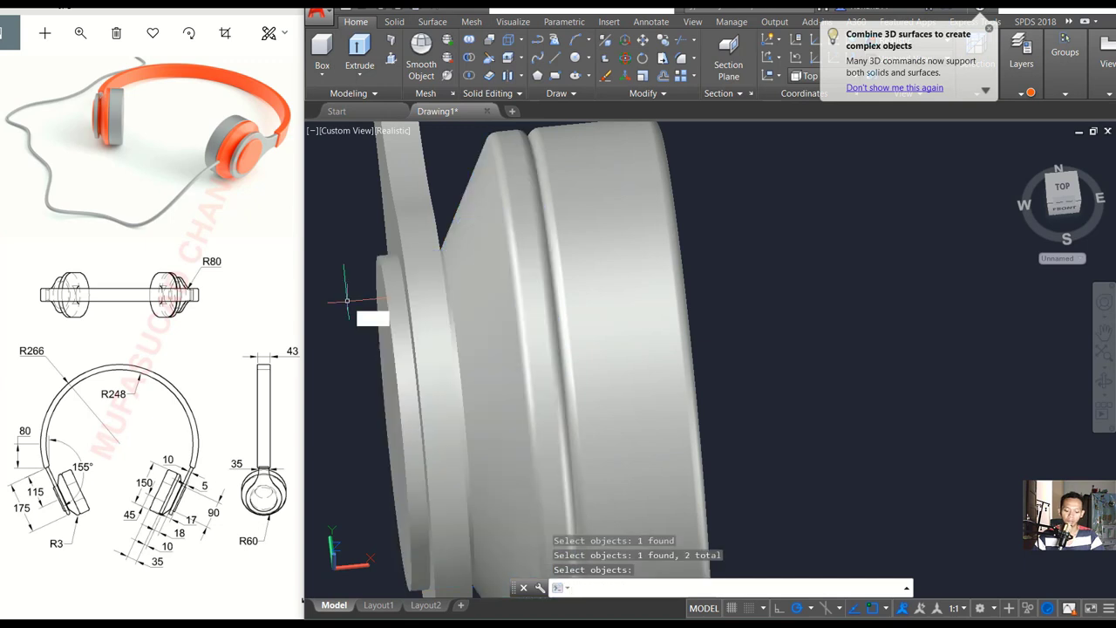
Round the back disc's rim edge with a 3-unit fillet
type("FILLET")
key("Return")
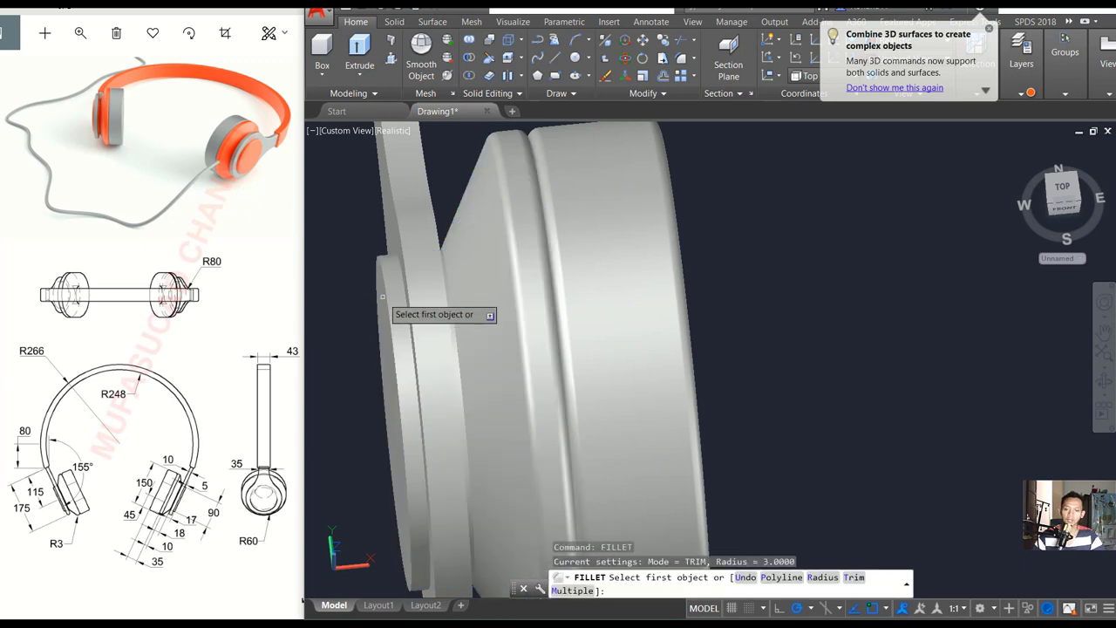
left_click(385, 290)
key("Return")
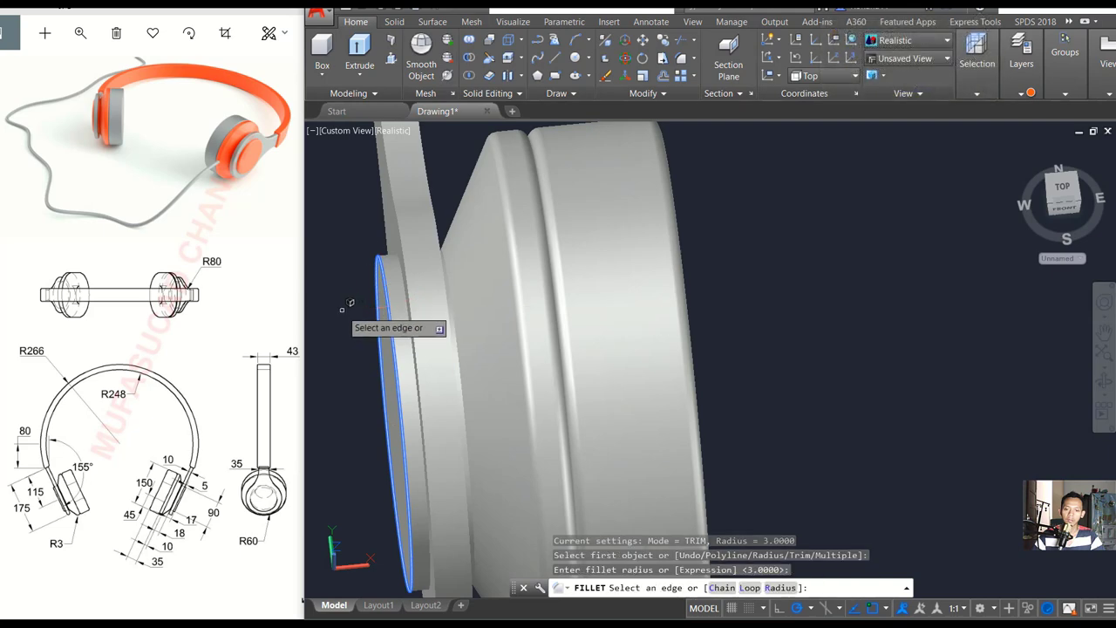
key("Return")
scroll(353, 316, "down", 2)
mouse_move(354, 316)
middle_mouse_down("shift")
mouse_move(616, 262)
mouse_move(504, 263)
middle_mouse_up("shift")
Fillet the neck and earcup join edges on the first side with radius 3
key("Return")
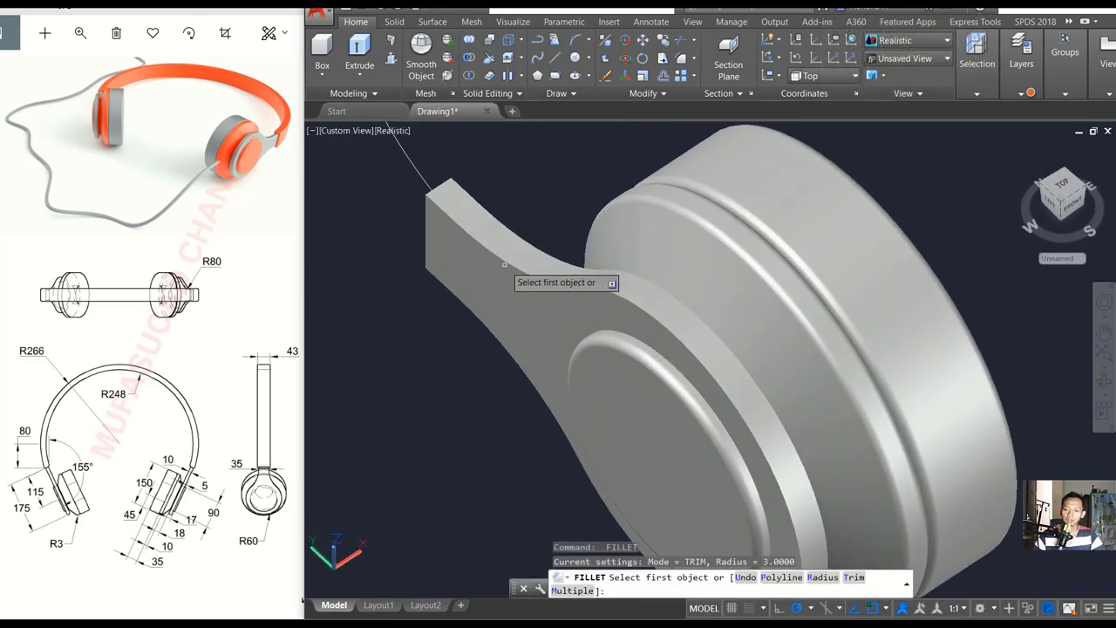
left_click(504, 266)
key("Return")
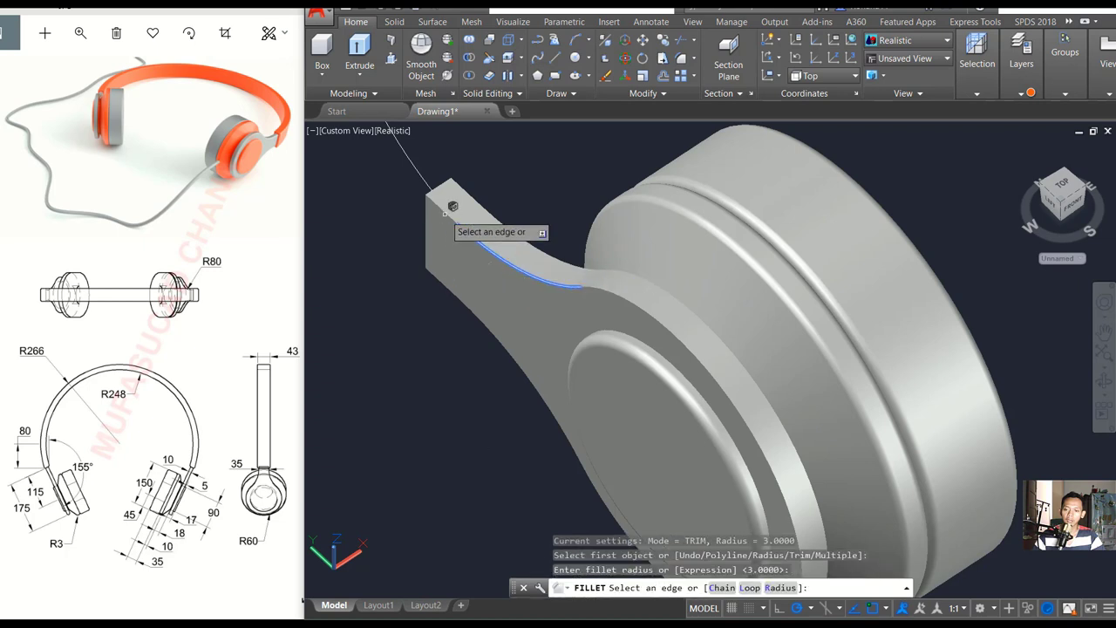
left_click(442, 212)
left_click(620, 312)
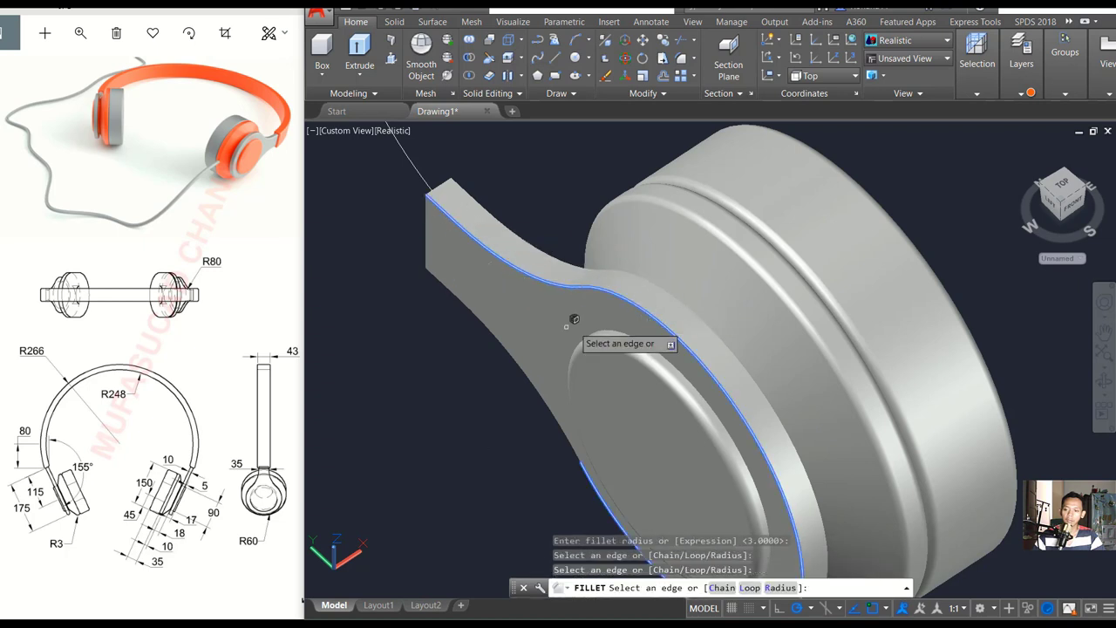
middle_click_drag(575, 325, 582, 291)
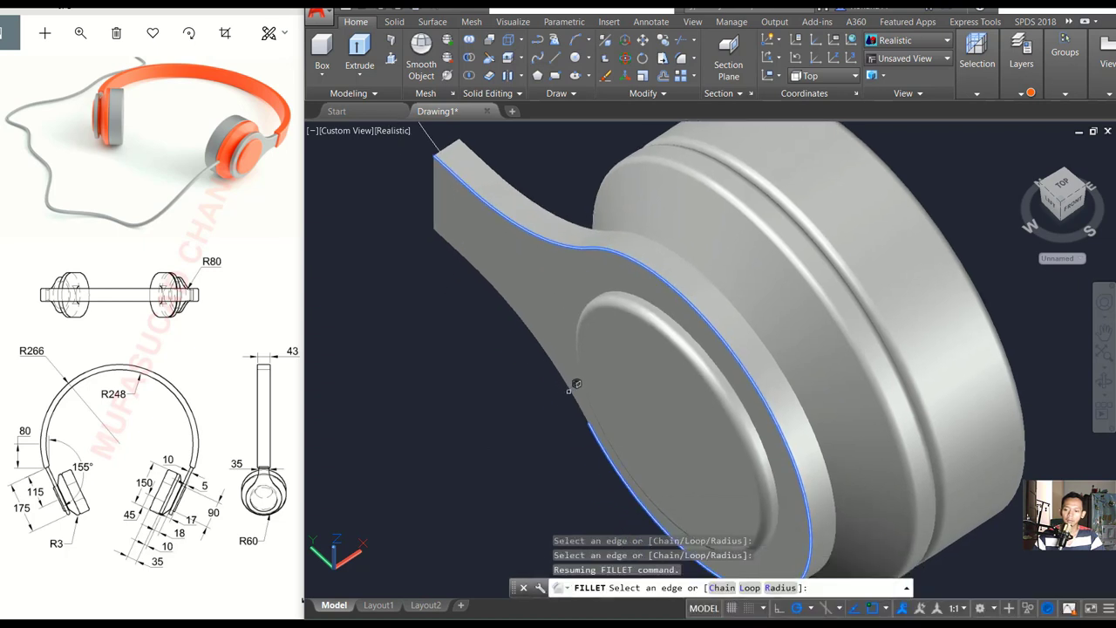
left_click(569, 391)
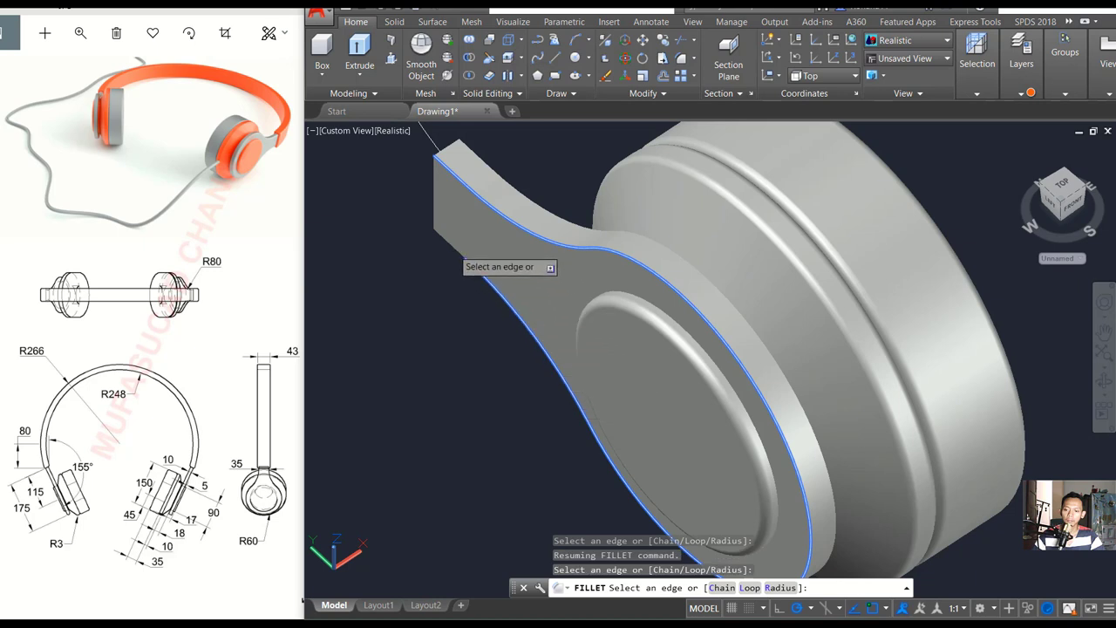
key("Return")
Fillet the five neck and earcup edges on the opposite side with radius 3
key("Return")
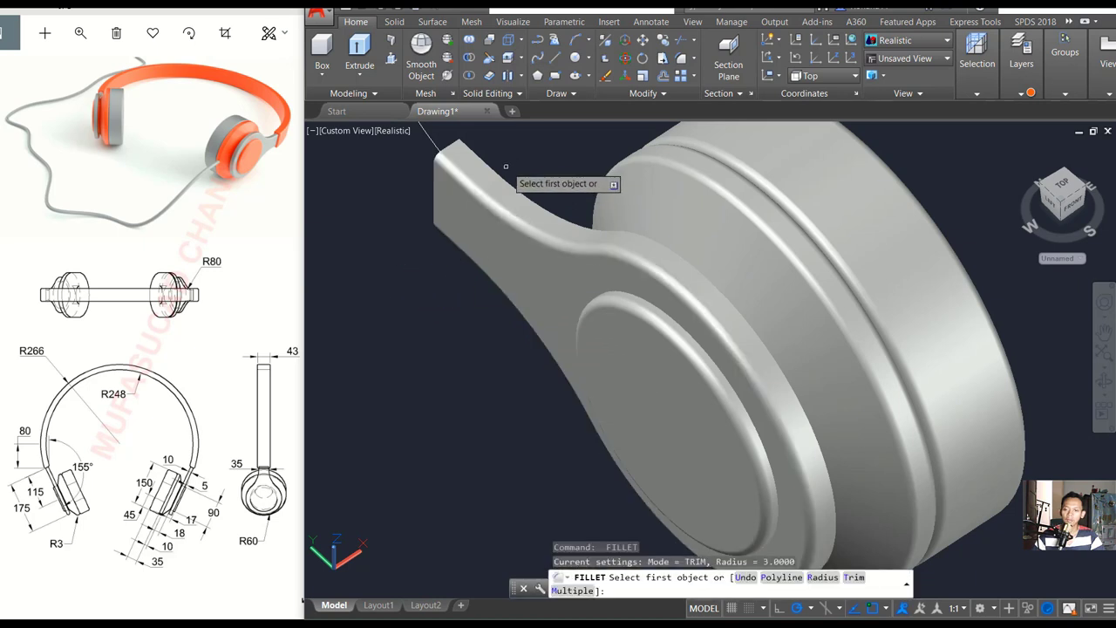
left_click(610, 204)
key("Return")
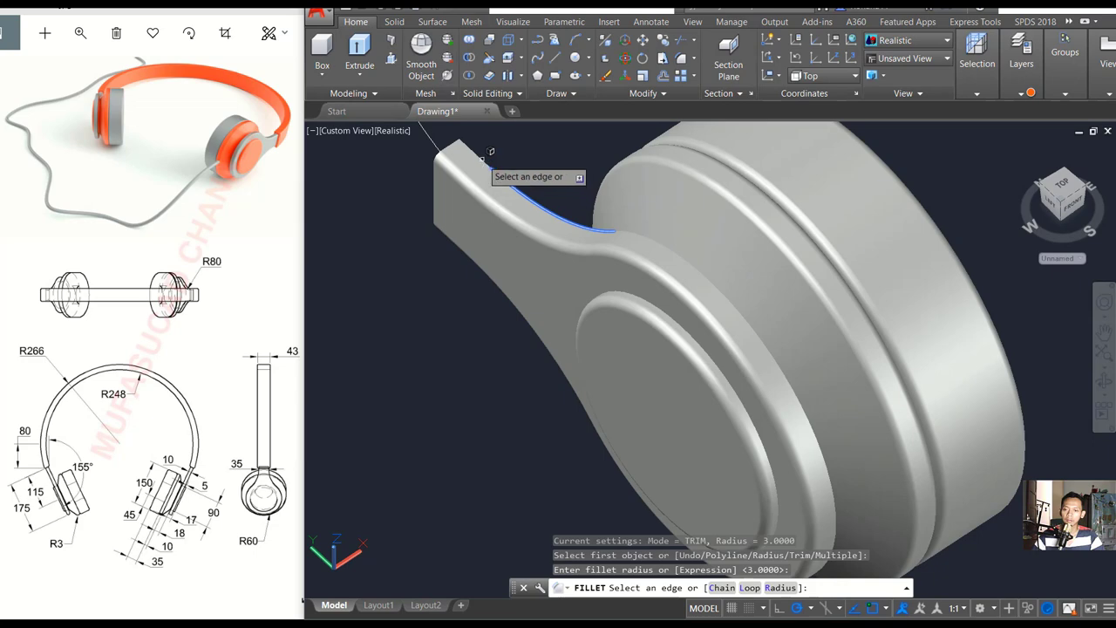
left_click(482, 158)
left_click(707, 301)
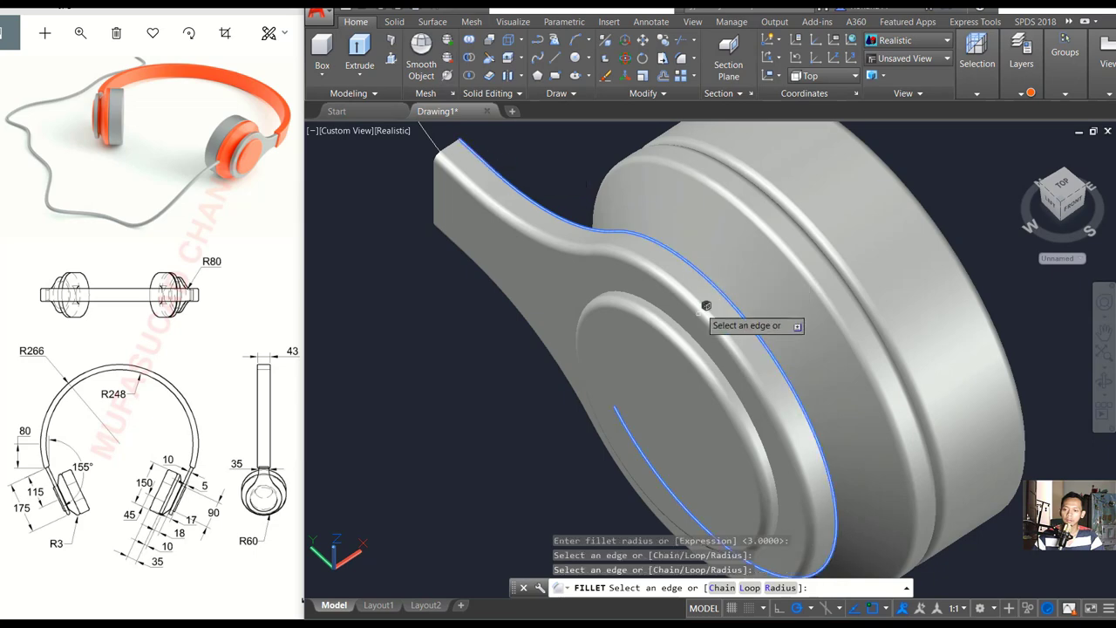
middle_click_drag(706, 305, 818, 419, "shift")
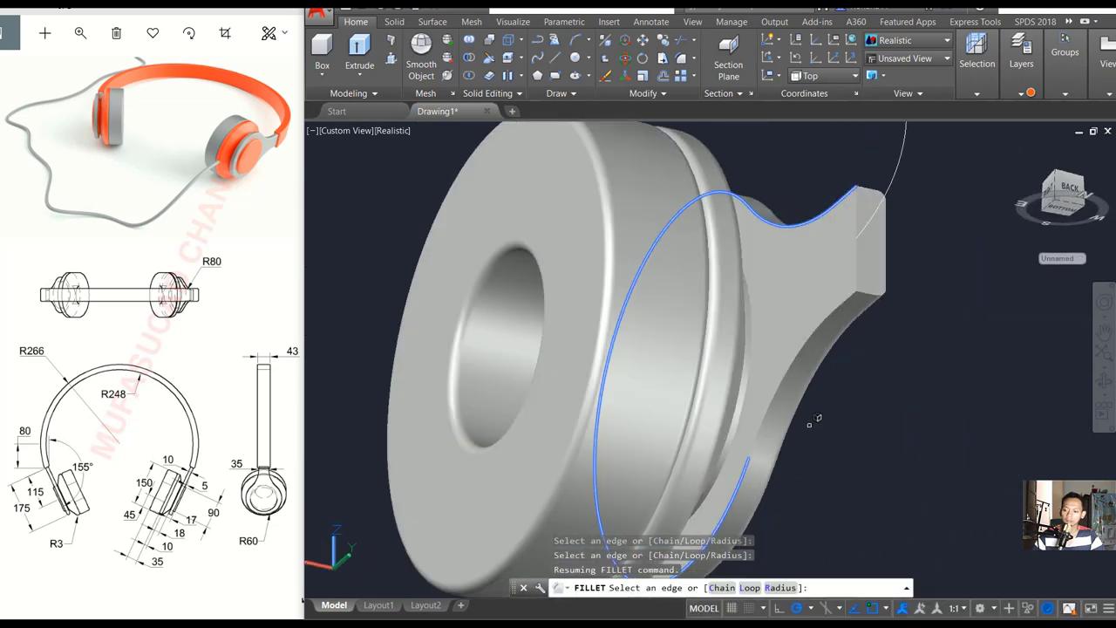
left_click(774, 401)
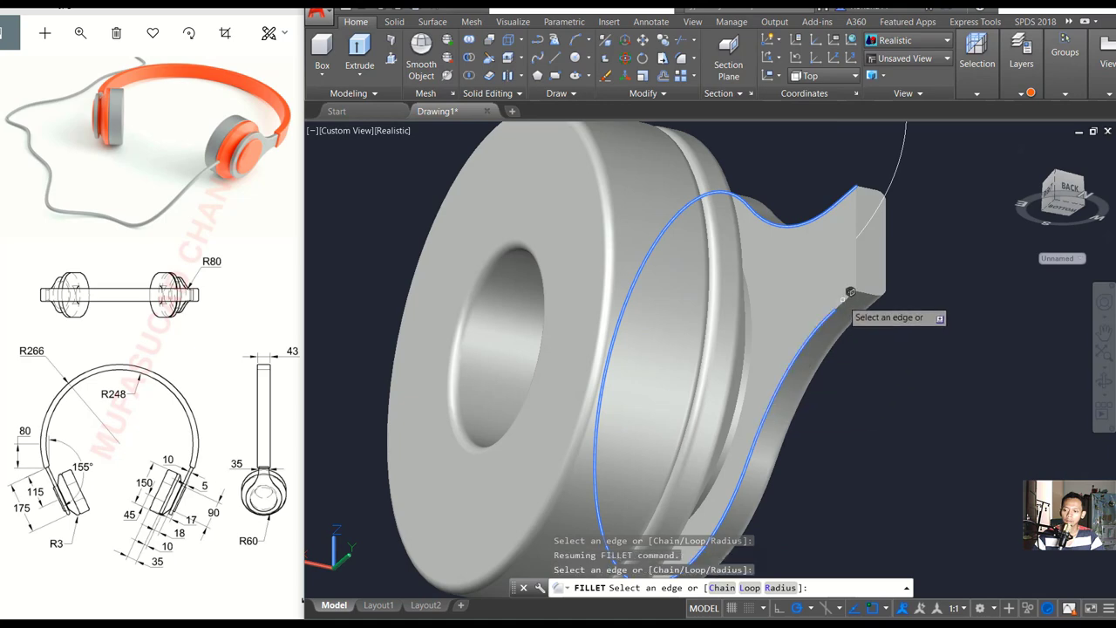
left_click(853, 294)
key("Return")
Orbit to a side view and briefly select the long path line
middle_click_drag(872, 344, 584, 382, "shift")
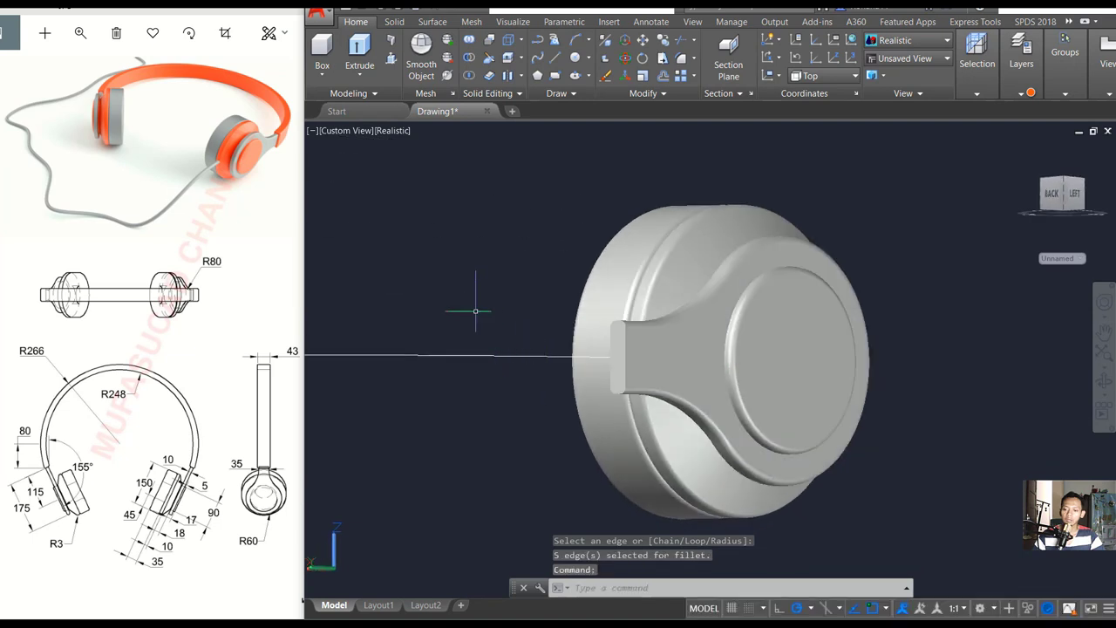
left_click(436, 355)
left_click(403, 385)
key("Escape")
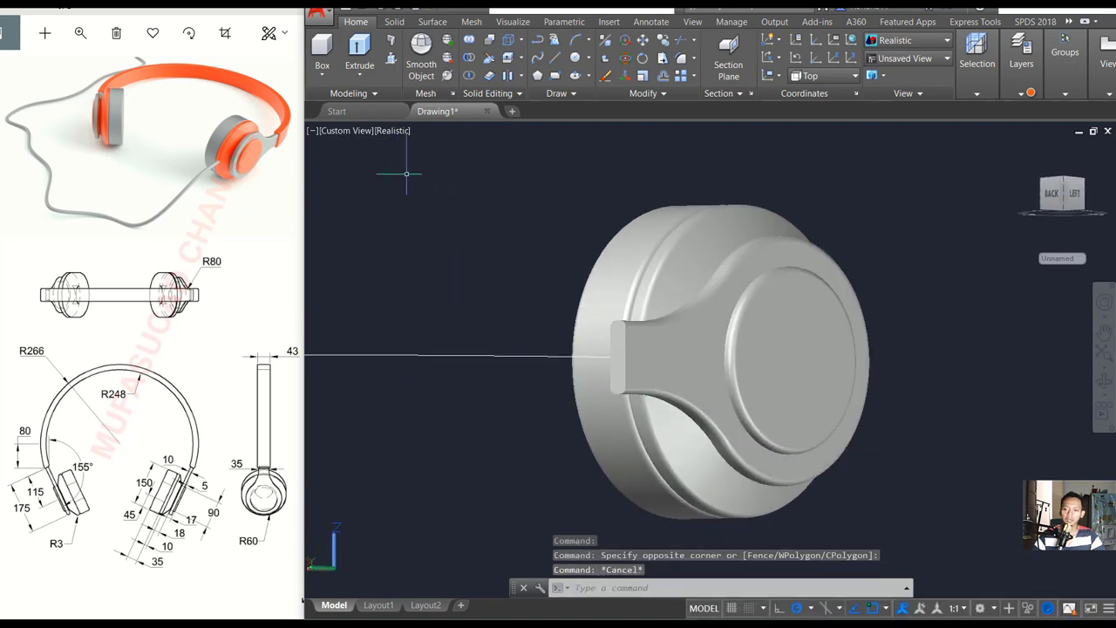
Switch the display to X-Ray and orbit to the neck's end face
left_click(390, 131)
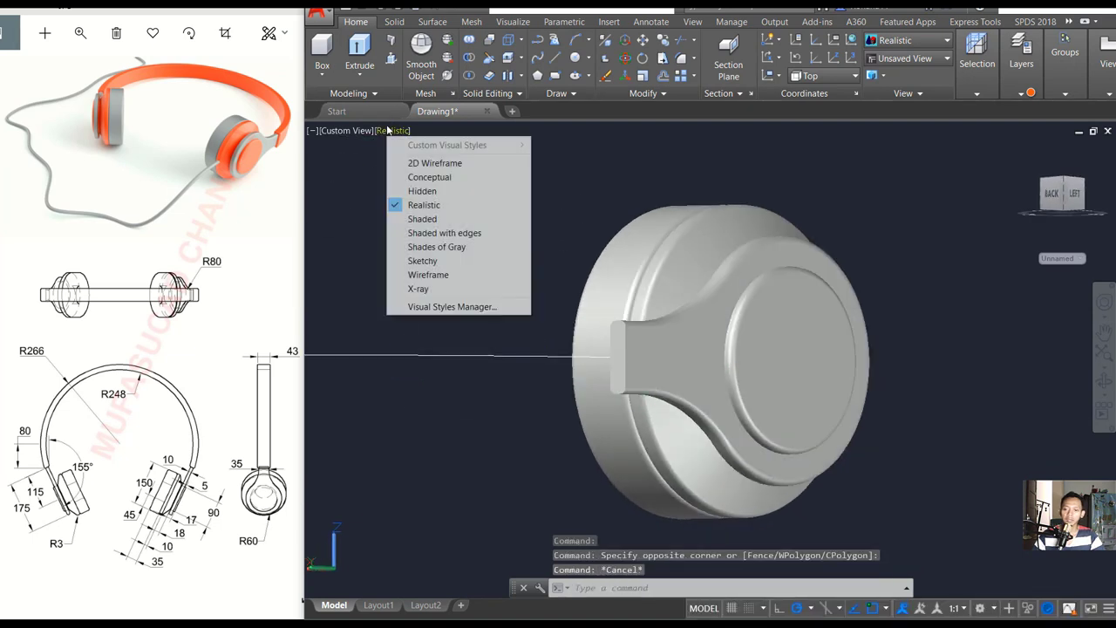
left_click(423, 289)
scroll(621, 364, "up", 3)
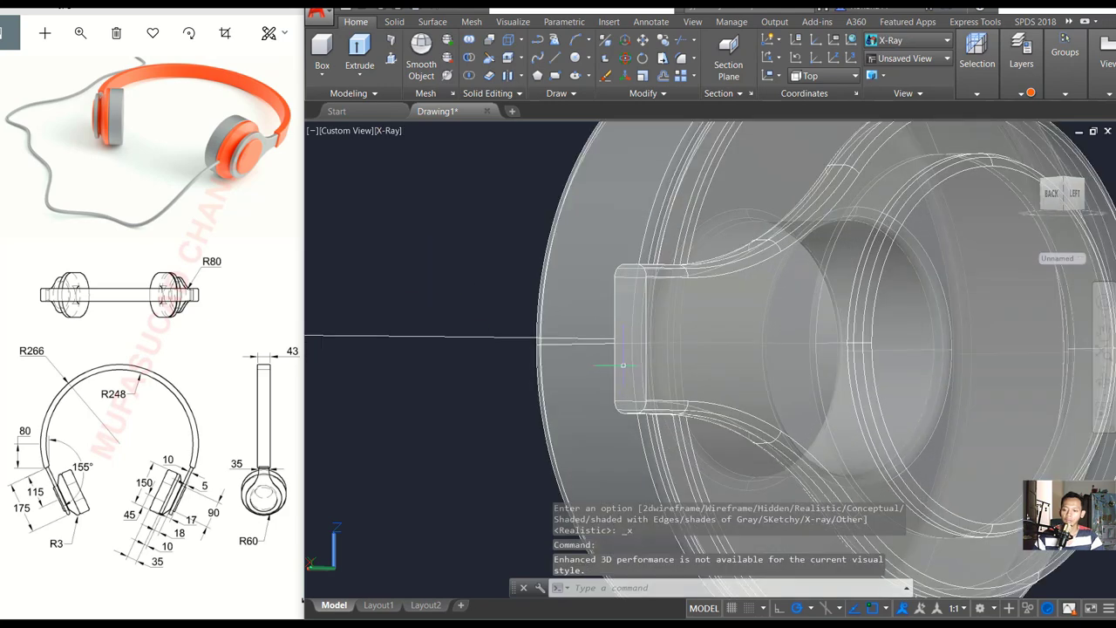
middle_click_drag(623, 364, 664, 395, "shift")
Move the path line to the M2P midpoint between the neck end face's corners
key("Return")
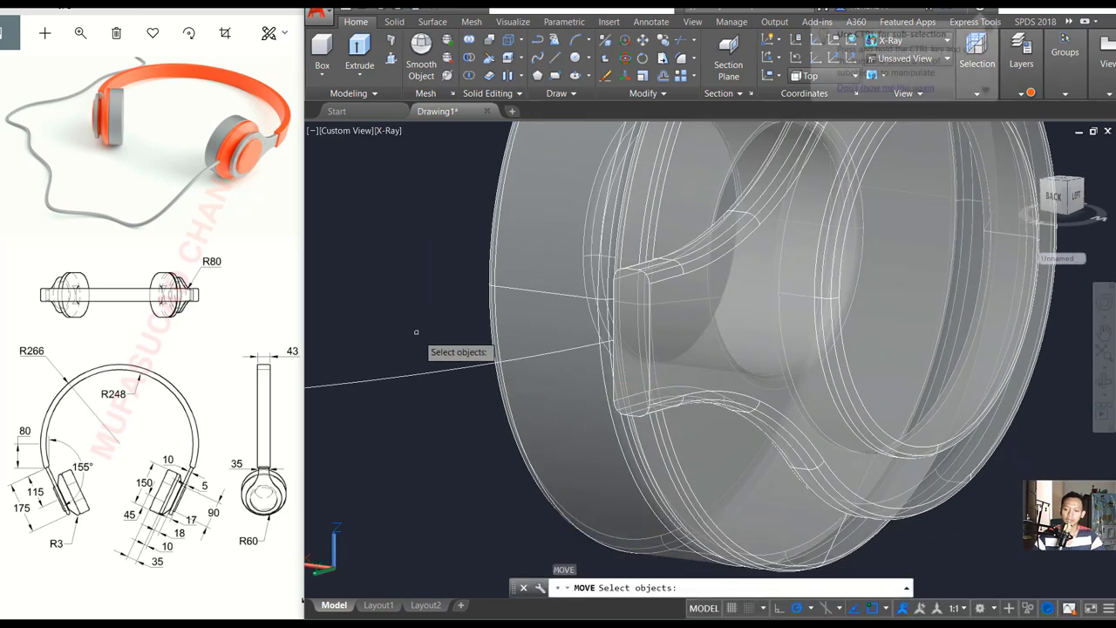
left_click(401, 336)
left_click(388, 449)
key("Return")
scroll(602, 353, "up", 2)
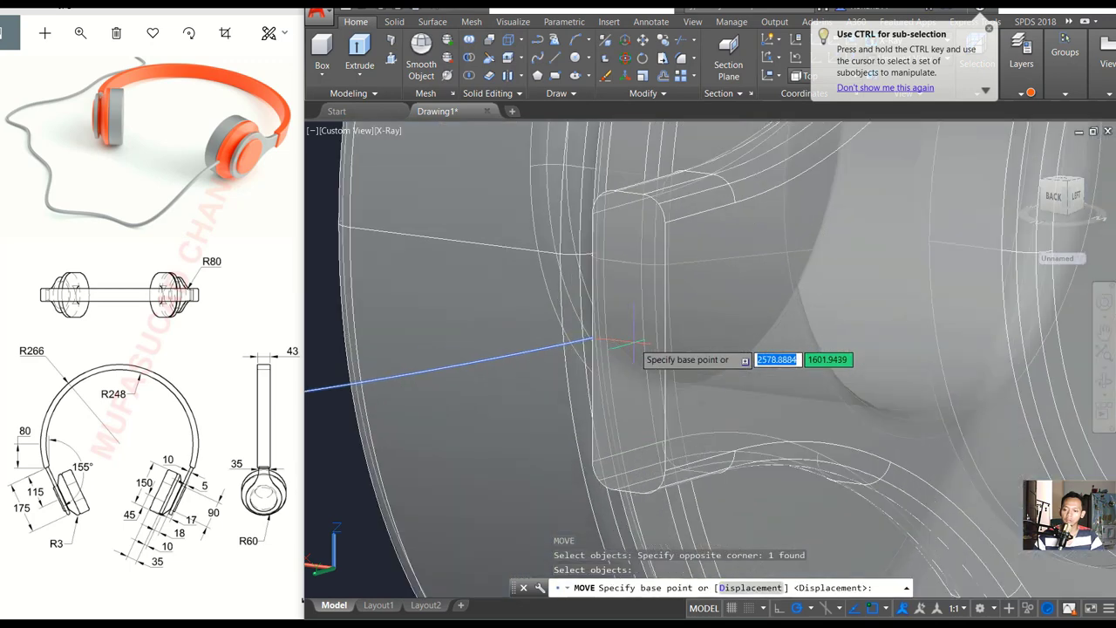
left_click(604, 342)
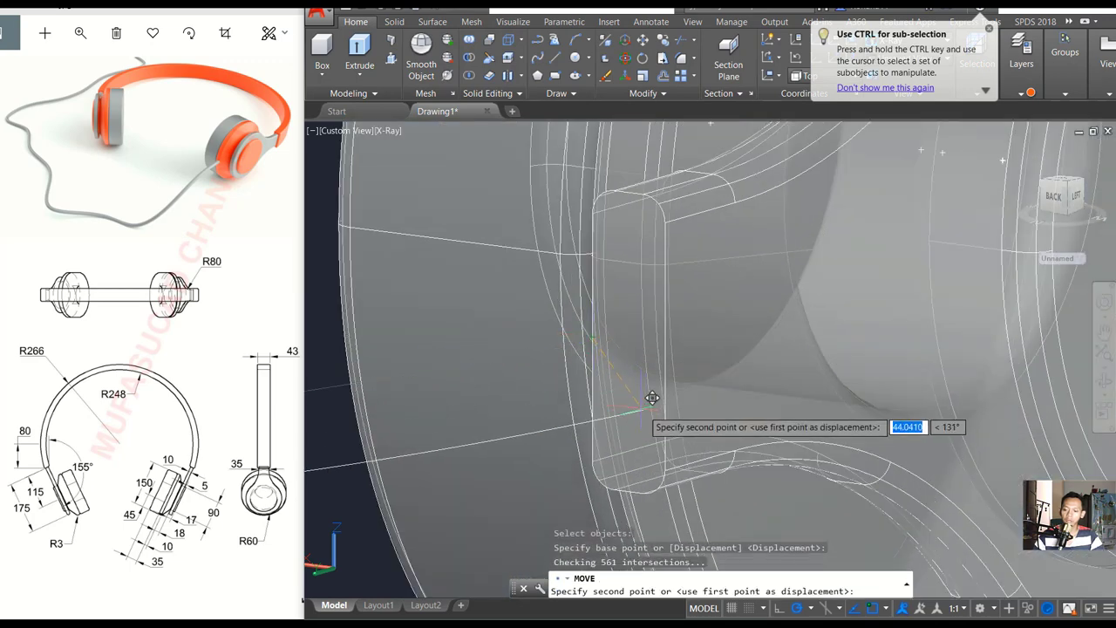
type("M2P")
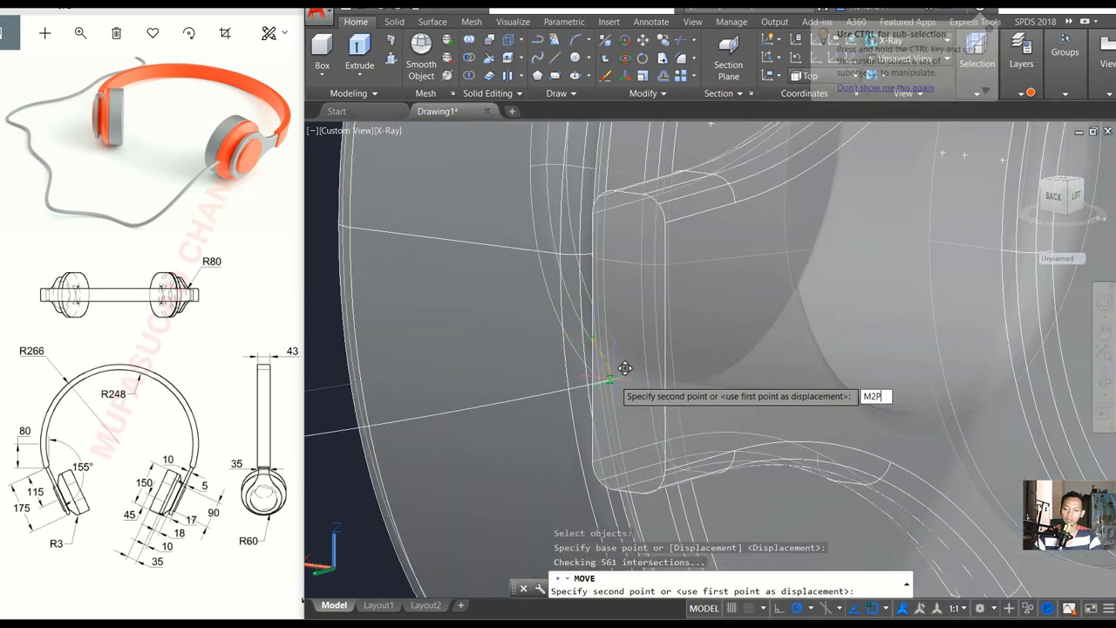
key("Return")
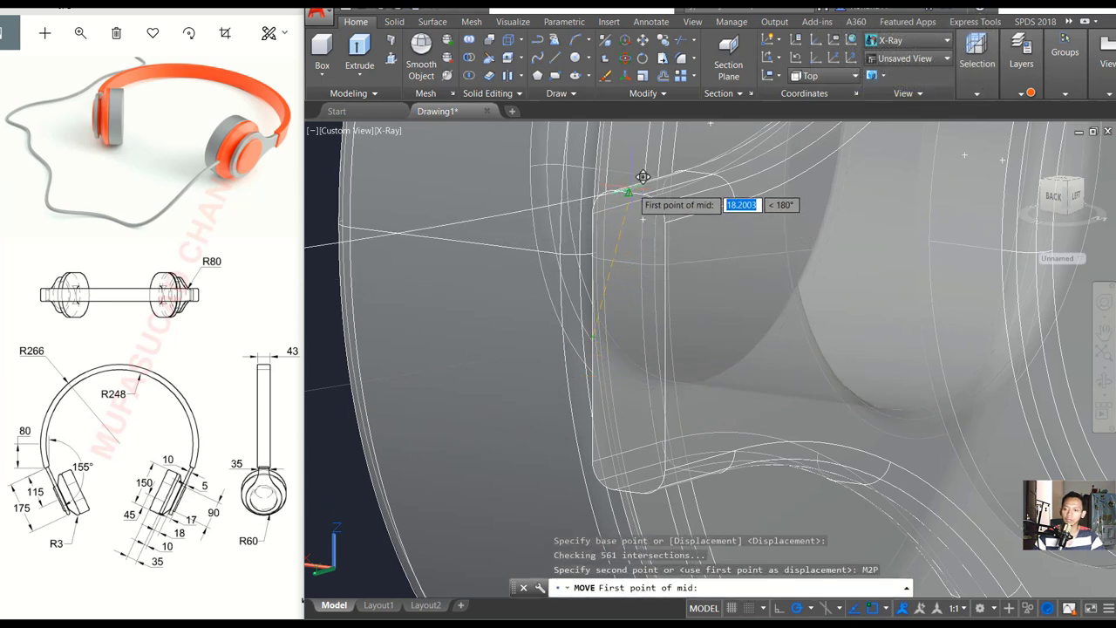
left_click(644, 181)
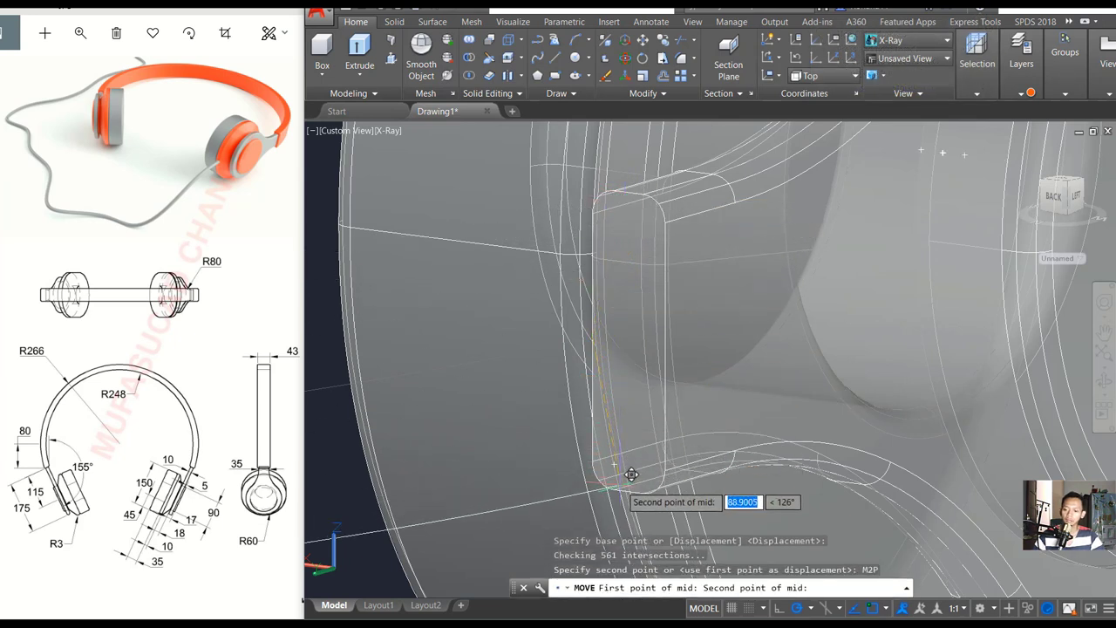
key("Escape")
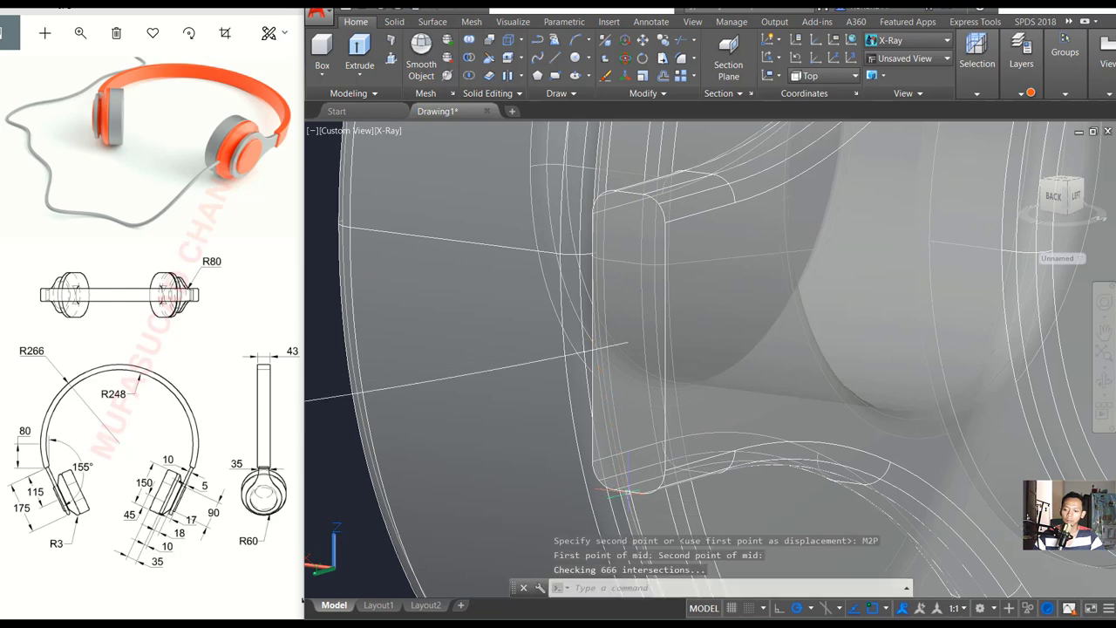
key("ctrl+y")
mouse_move(720, 330)
middle_mouse_down()
mouse_move(732, 341)
mouse_move(715, 343)
middle_mouse_up()
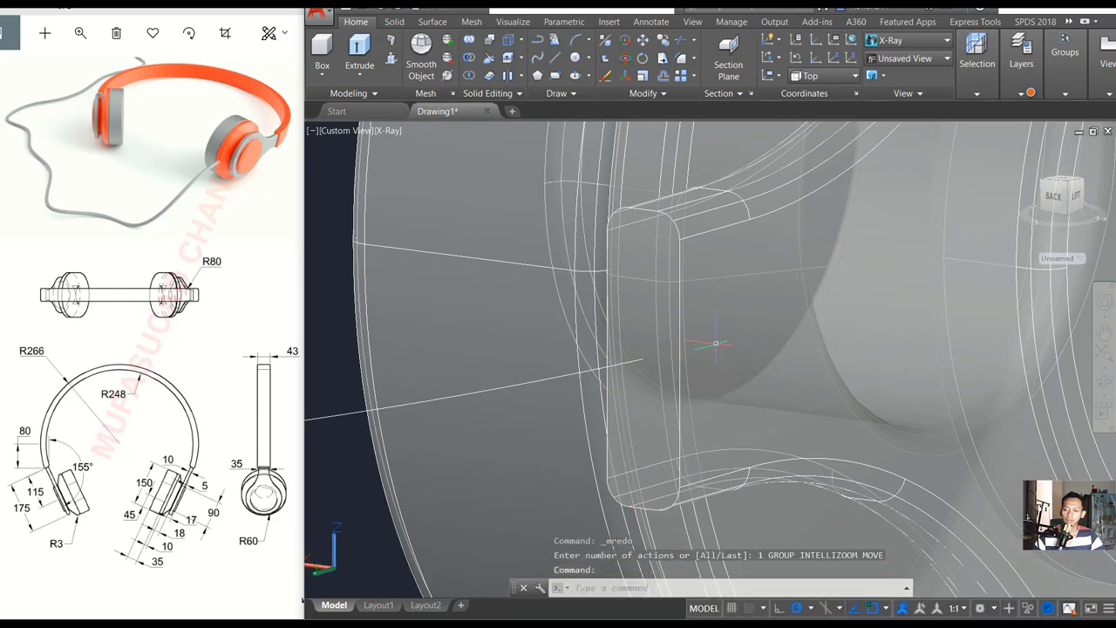
Offset the neck end face's edges 4 units inward with OFFSETEDGE (distance -4)
type("OFFSET")
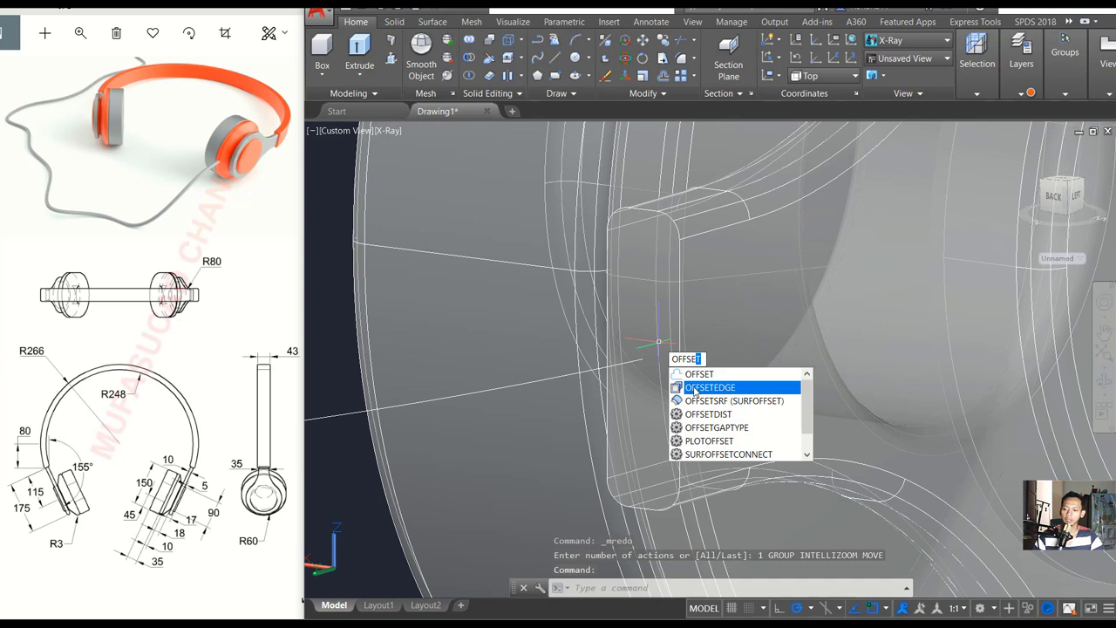
left_click(697, 387)
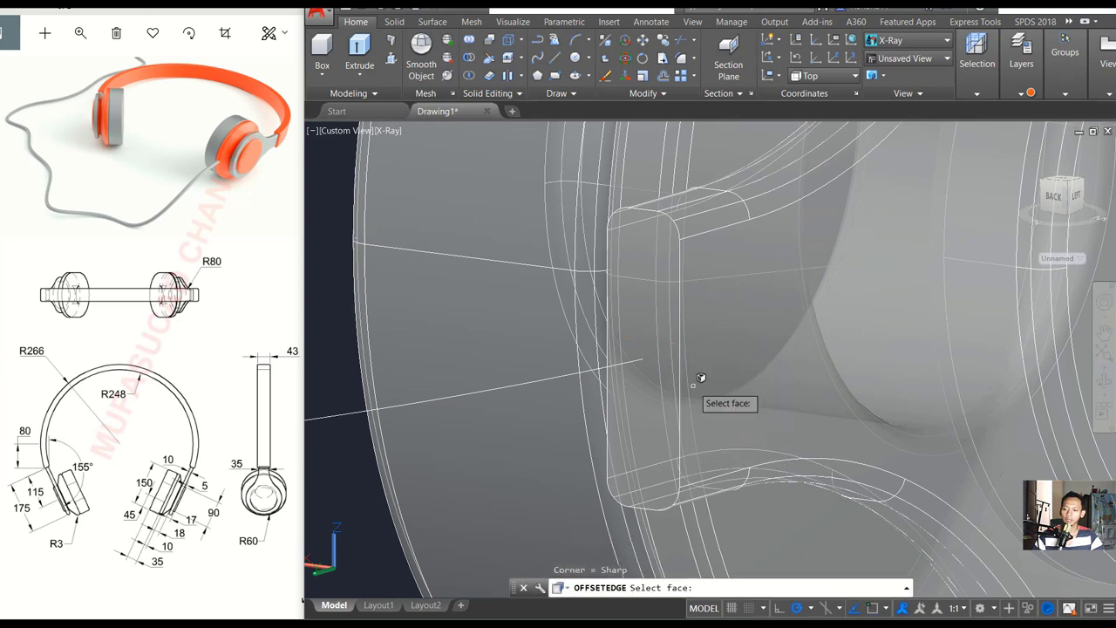
left_click(649, 296)
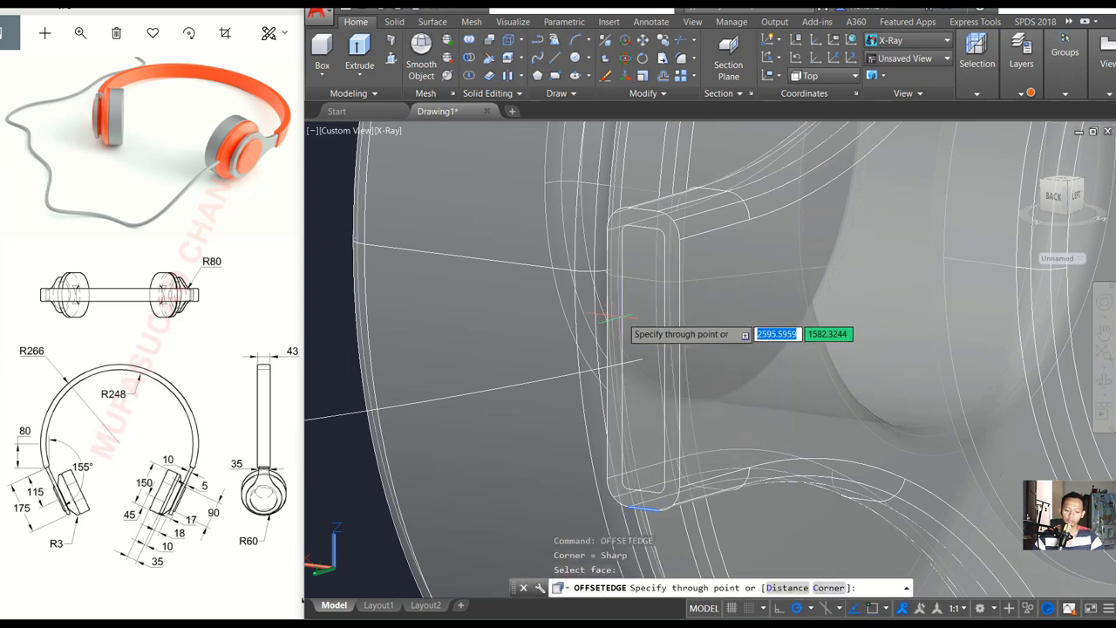
key("Return")
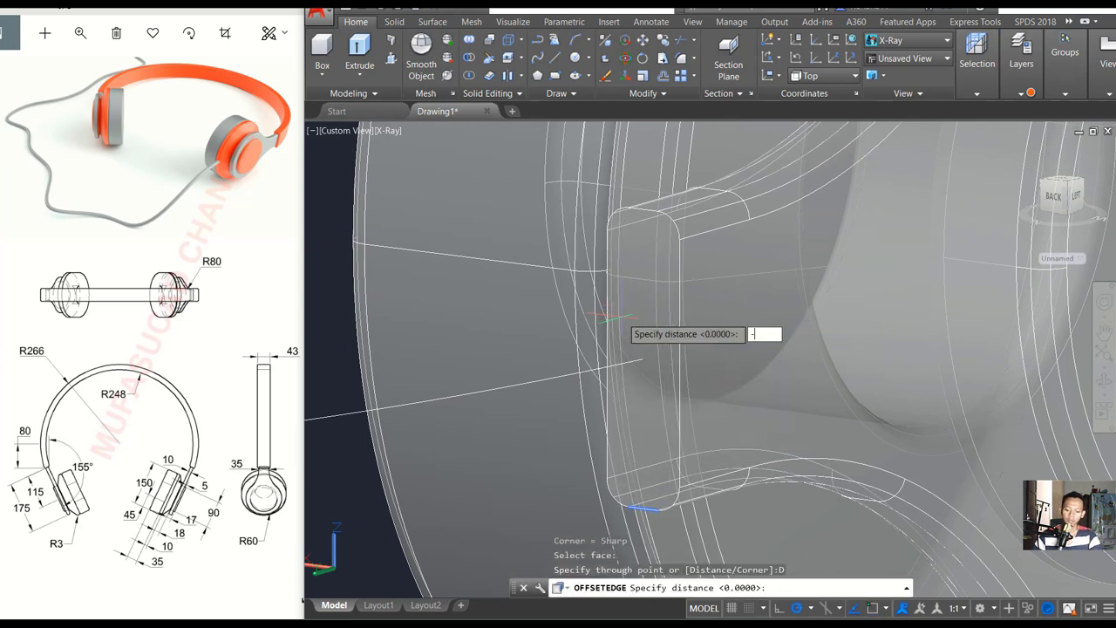
key("Return")
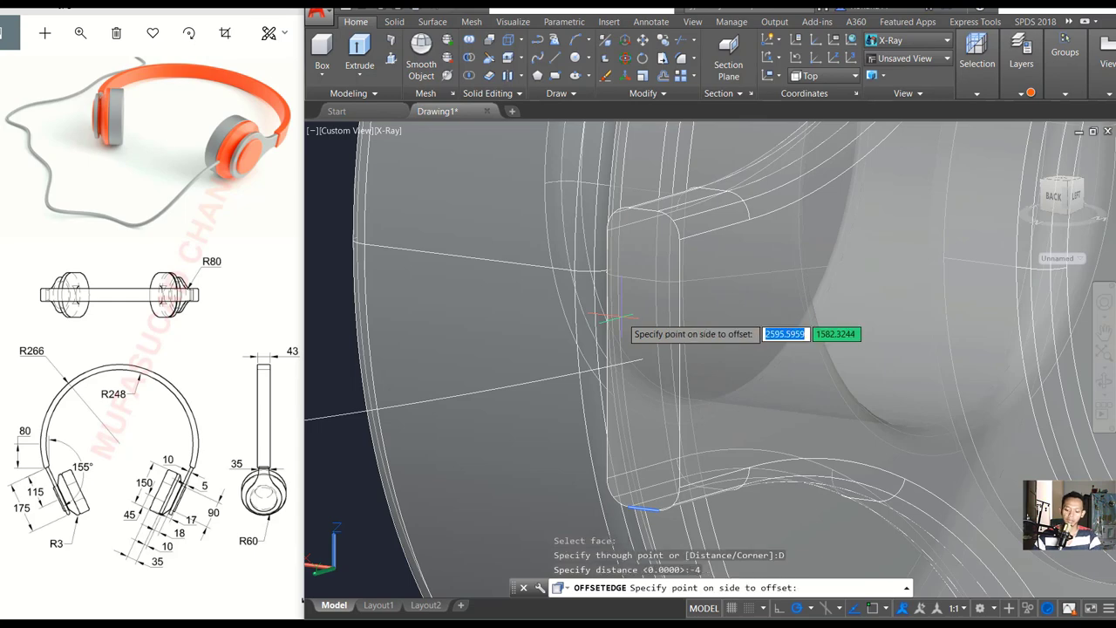
key("Return")
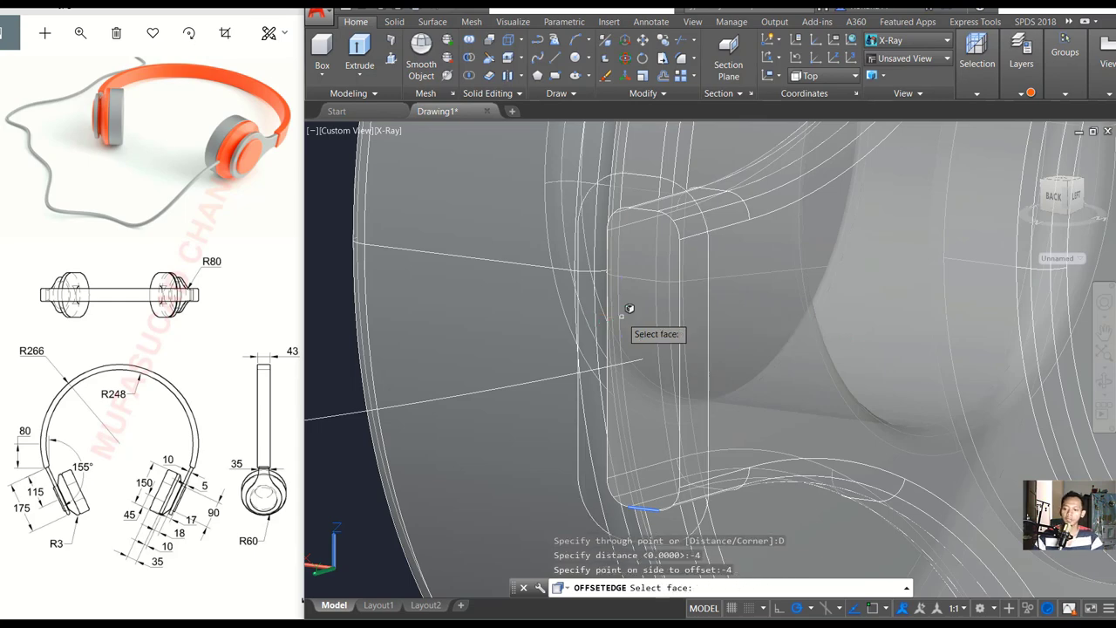
scroll(700, 314, "down", 1)
scroll(711, 319, "down", 1)
key("Return")
type("EXT")
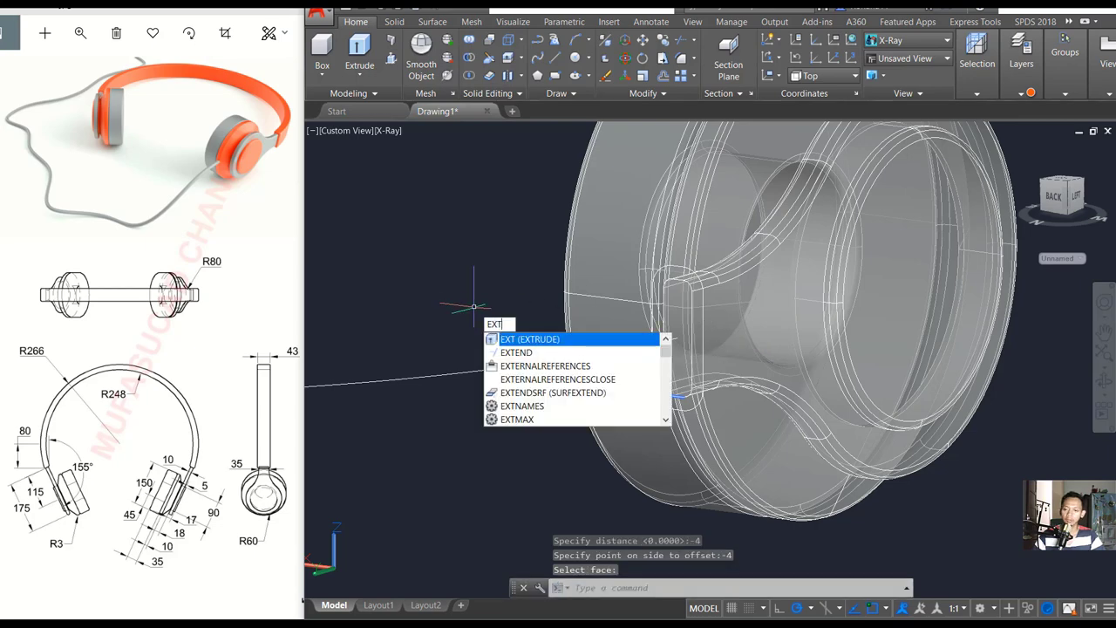
Extrude the small inner rounded outline along the curved headband path
key("Return")
scroll(711, 308, "up", 1)
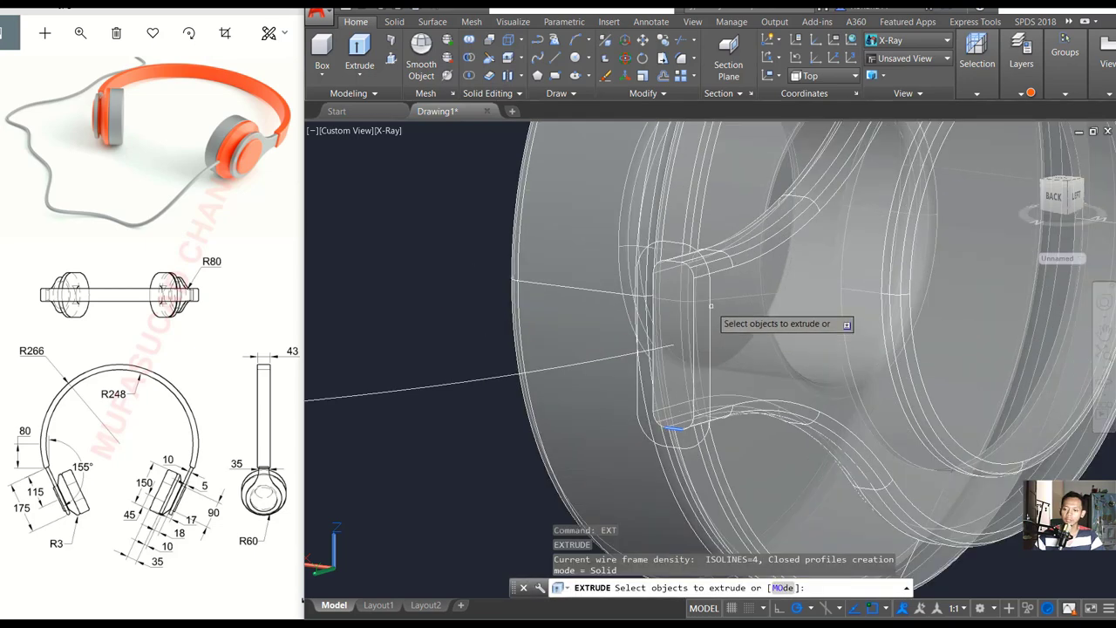
left_click(711, 305)
scroll(437, 300, "down", 2)
middle_click_drag(438, 301, 533, 309)
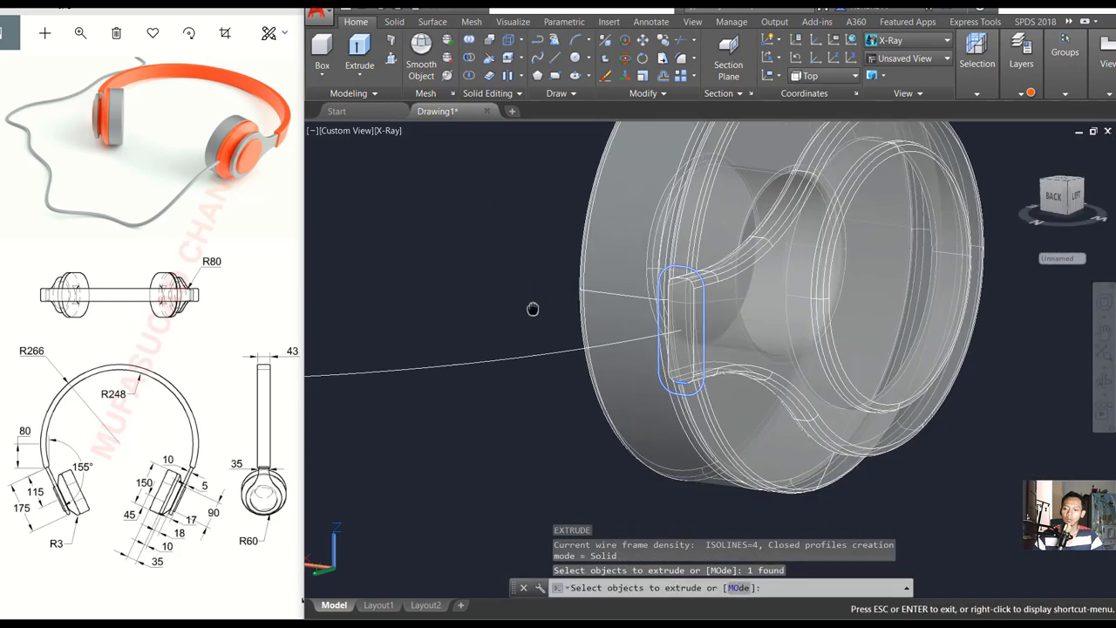
key("Return")
key("Return")
type("P")
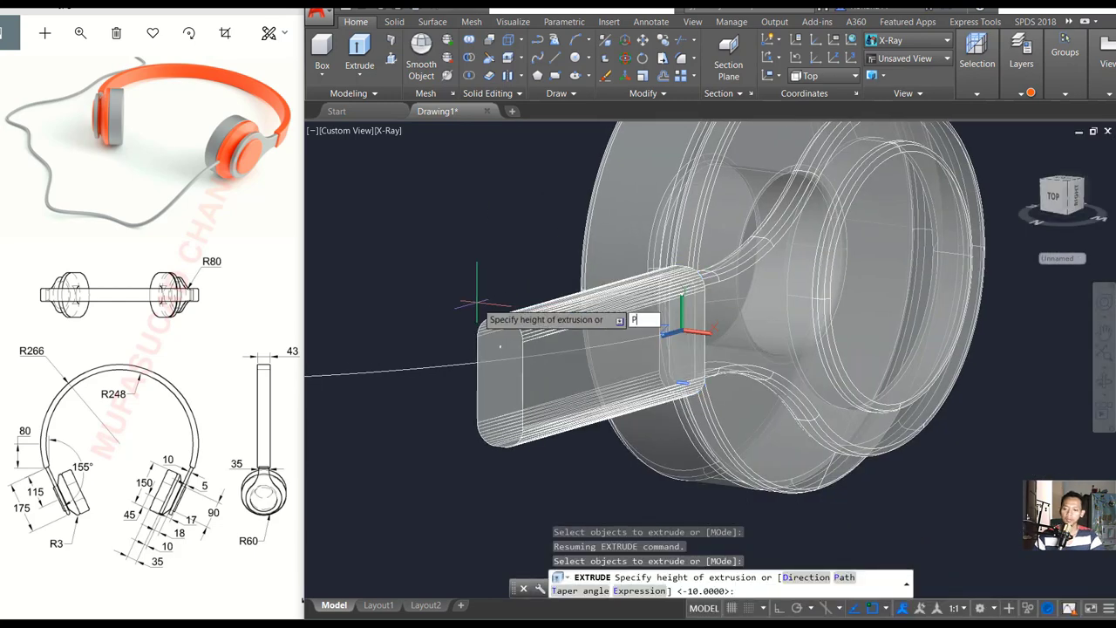
key("Return")
left_click(471, 361)
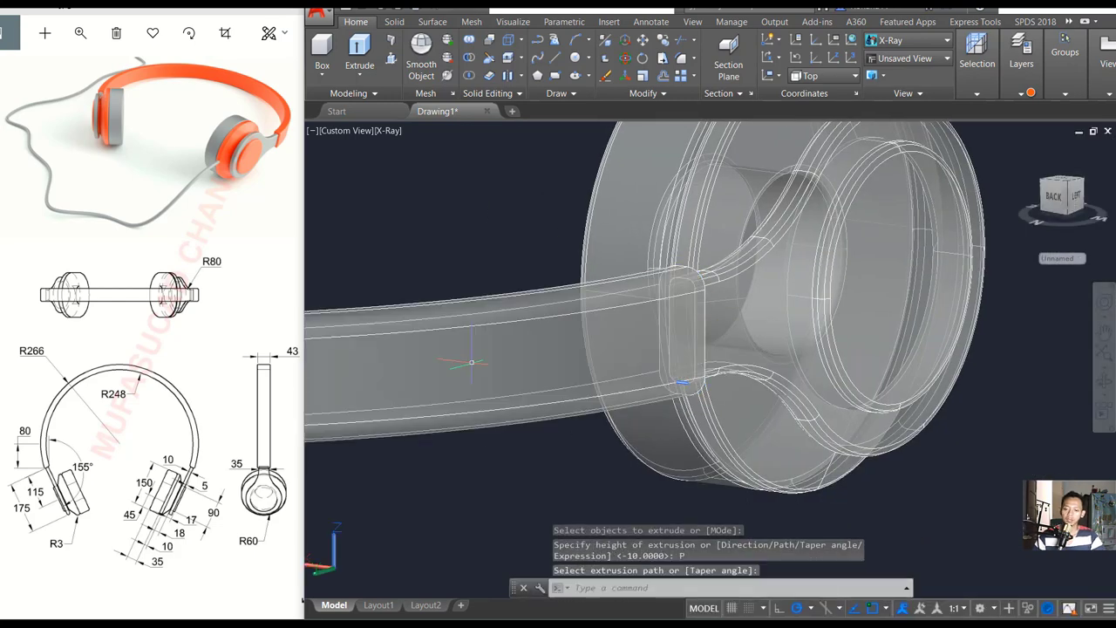
Orbit and zoom to inspect where the extruded band meets the ear cup
scroll(517, 253, "down", 3)
mouse_move(517, 253)
middle_mouse_down("shift")
mouse_move(523, 336)
mouse_move(530, 248)
mouse_move(645, 301)
middle_mouse_up("shift")
scroll(580, 296, "up", 4)
scroll(567, 266, "up", 3)
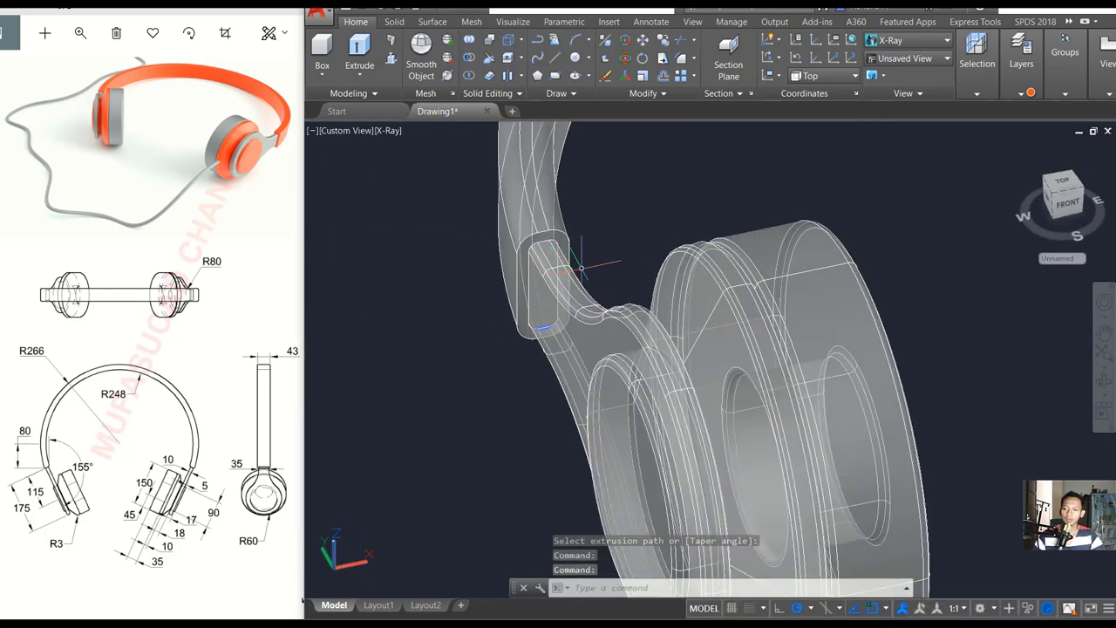
key("Escape")
mouse_move(578, 250)
middle_mouse_down("shift")
mouse_move(598, 253)
mouse_move(586, 284)
middle_mouse_up("shift")
scroll(483, 342, "up", 3)
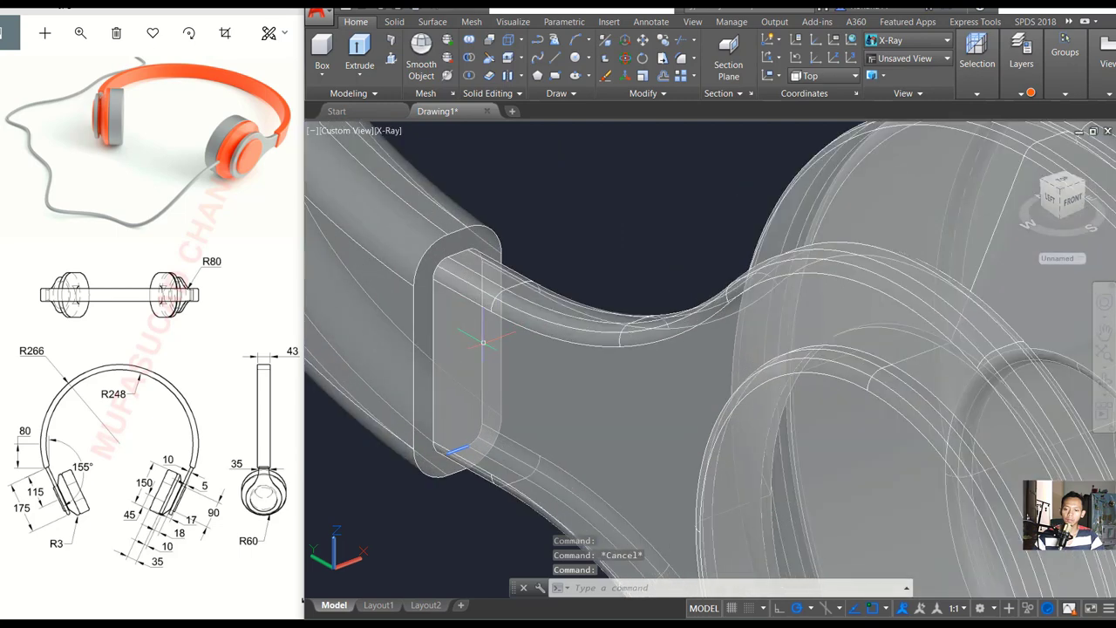
Fillet the 8-edge end loop of the headband with radius 3
scroll(567, 265, "down", 2)
type("FILLET")
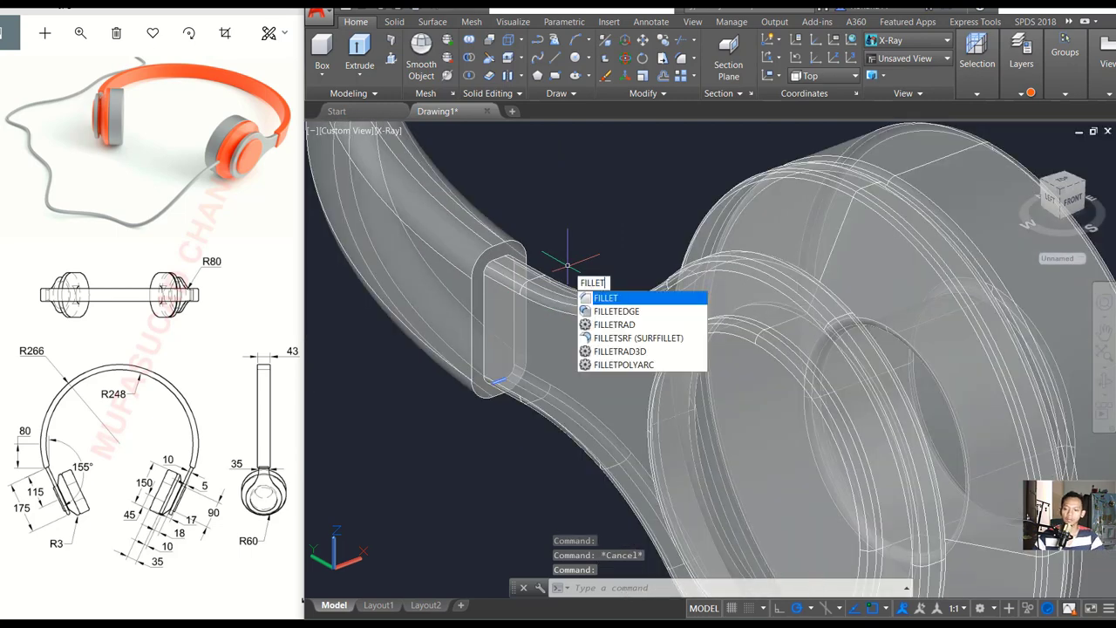
key("Return")
scroll(498, 309, "up", 2)
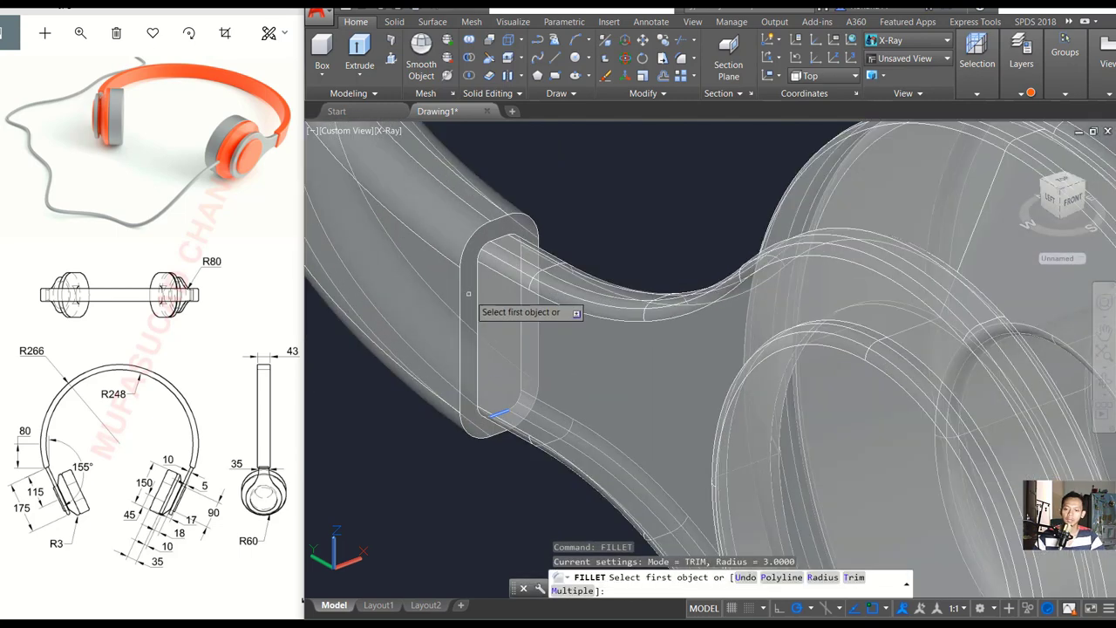
left_click(460, 290)
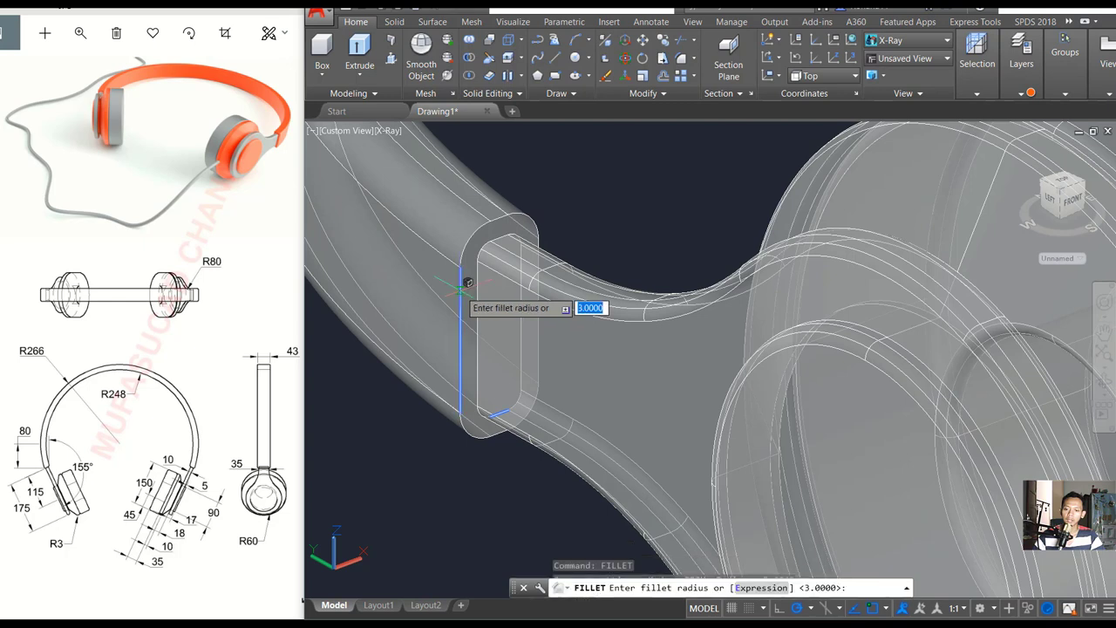
key("Return")
type("L")
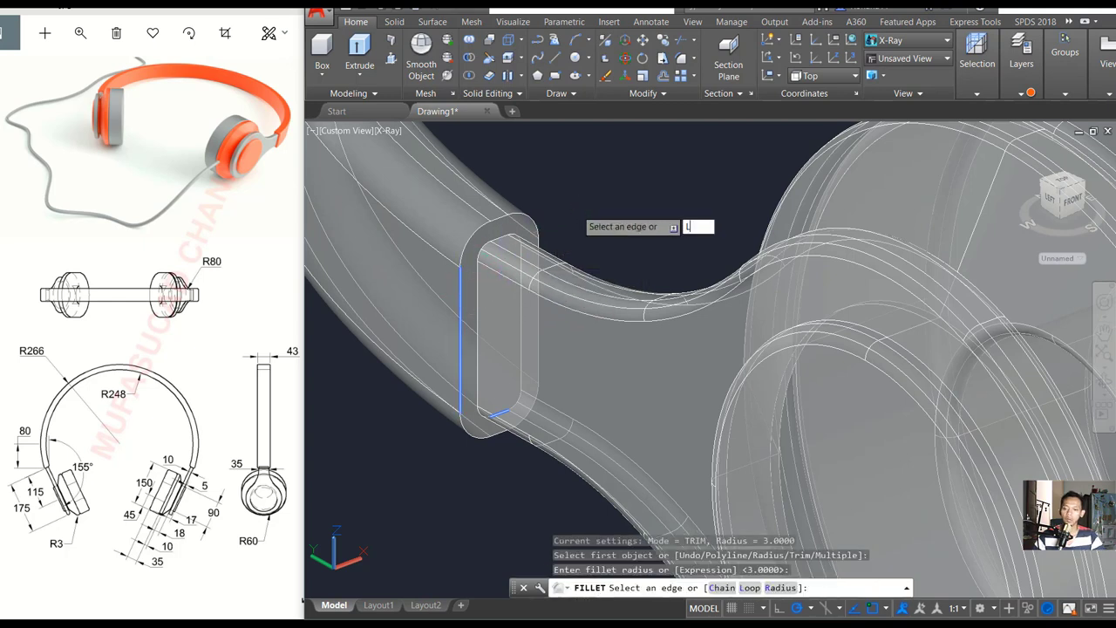
key("Return")
left_click(502, 216)
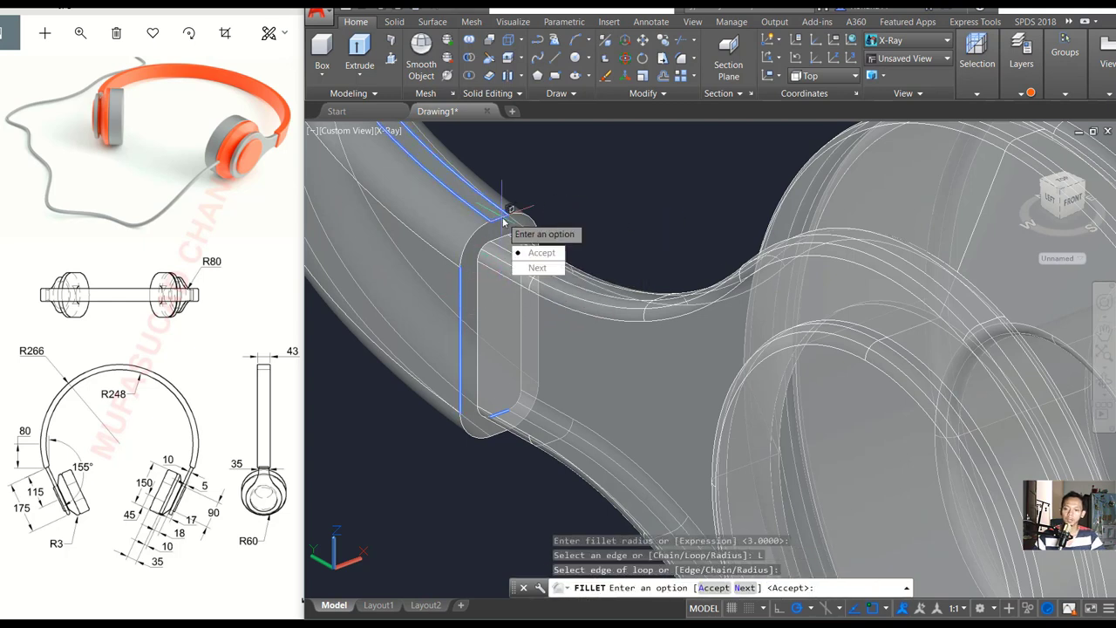
left_click(545, 267)
key("Return")
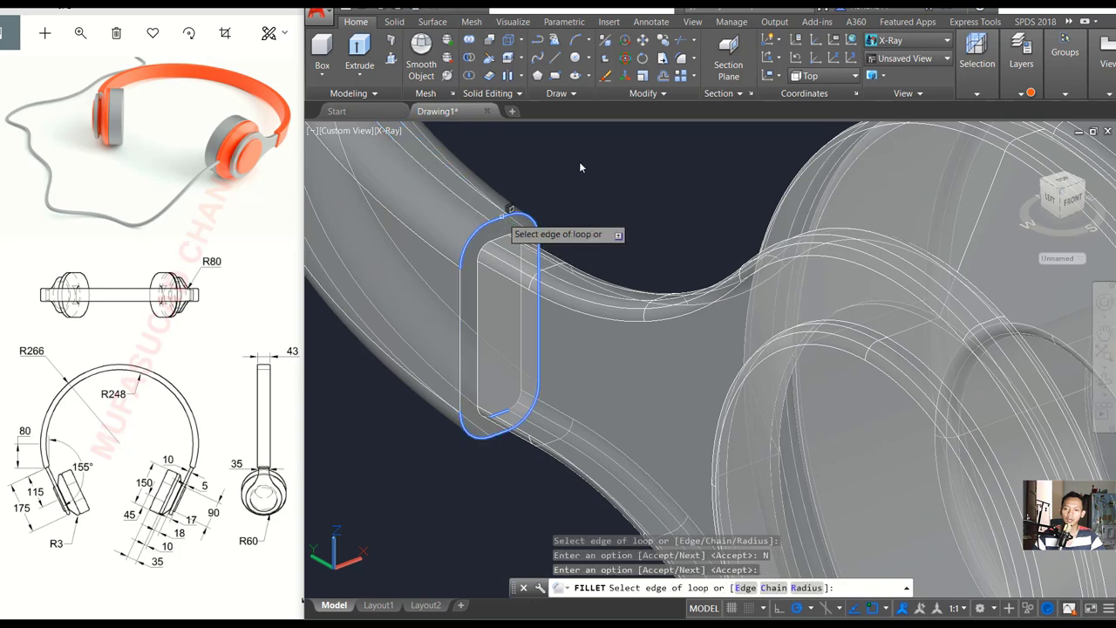
key("Return")
scroll(558, 213, "down", 3)
middle_click_drag(557, 214, 543, 343)
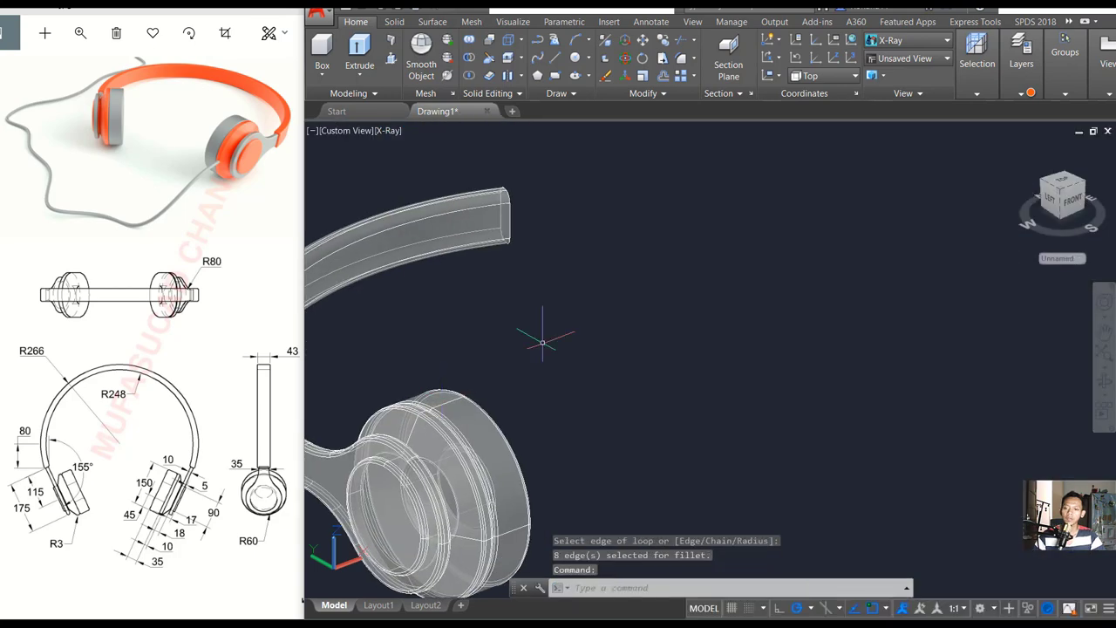
middle_click_drag(568, 256, 438, 163, "shift")
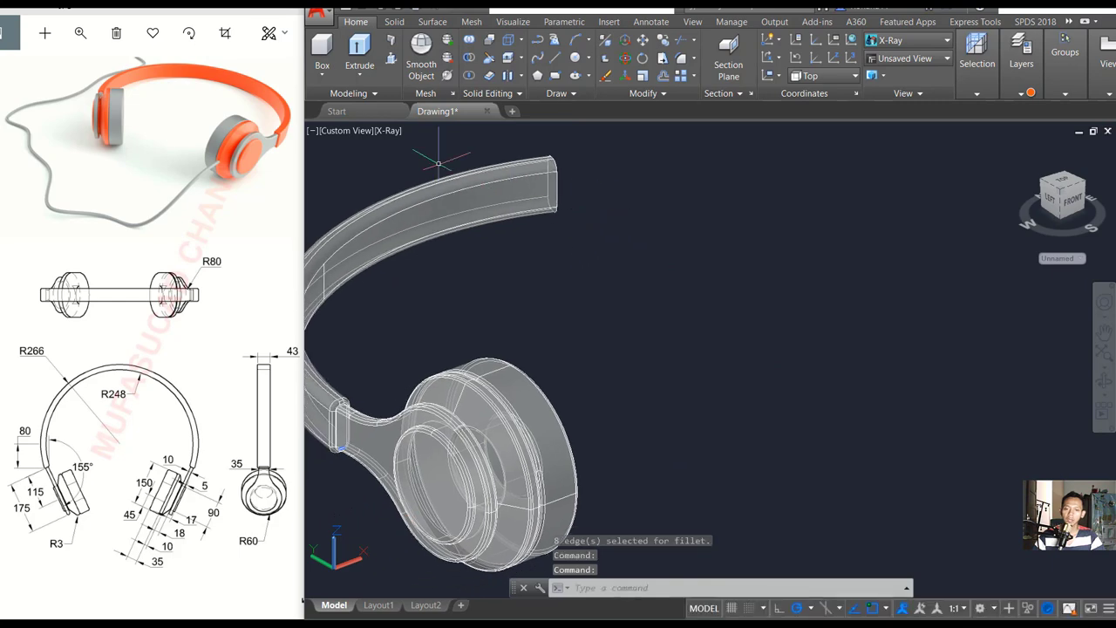
Switch to the Top preset view and re-centre the headphone
left_click(351, 130)
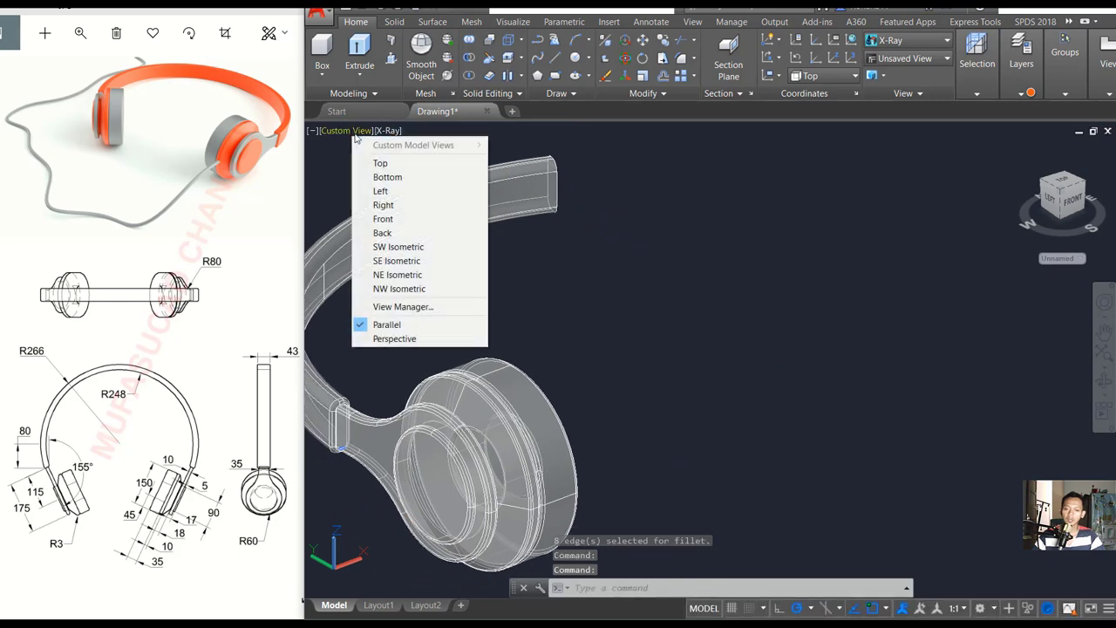
left_click(403, 163)
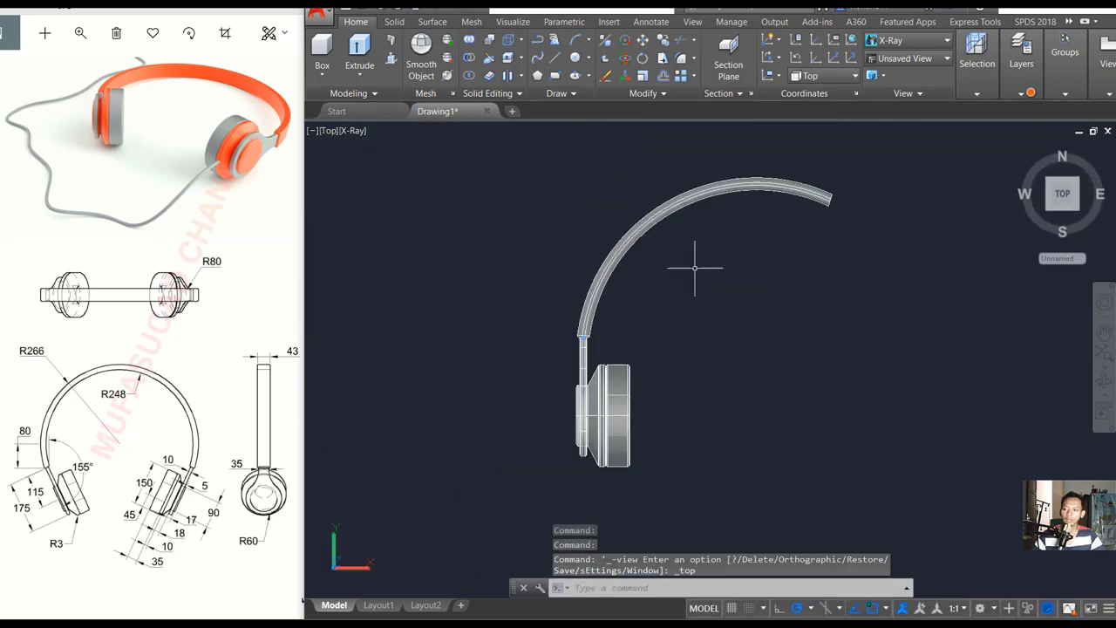
middle_click_drag(720, 283, 648, 274)
Rotate the four headband and ear-cup parts by 25 degrees
type("RO")
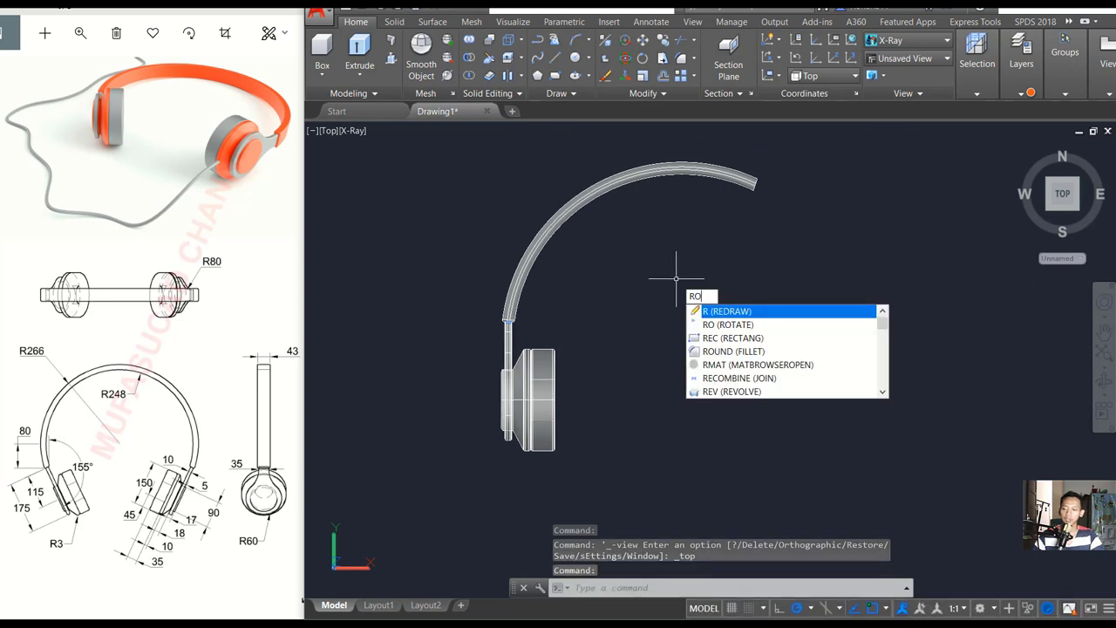
key("Return")
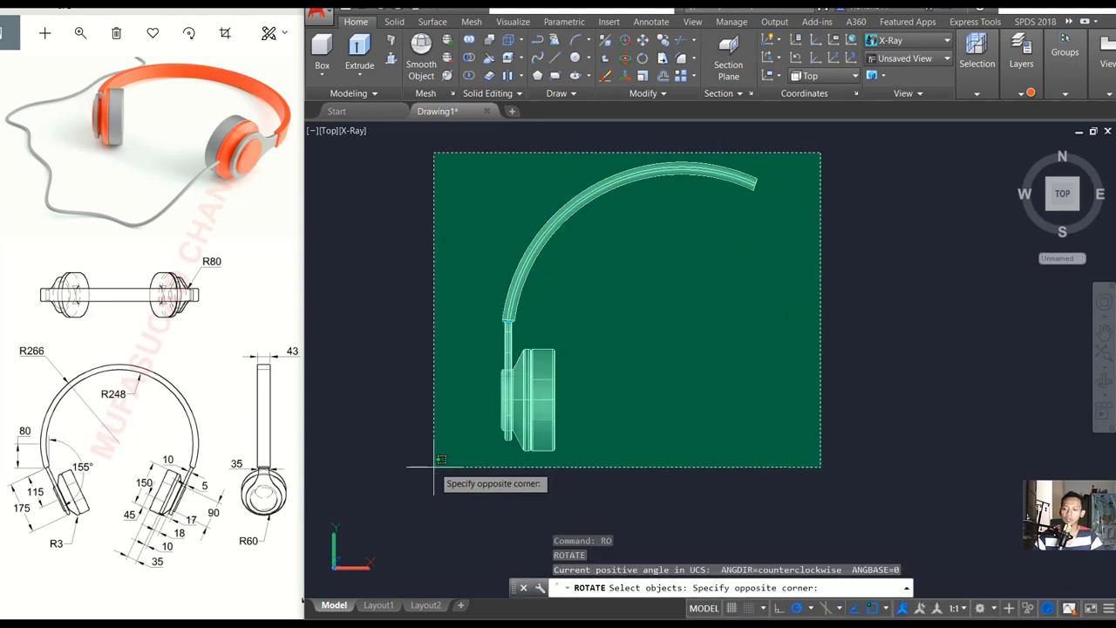
left_click(434, 467)
key("Return")
left_click(649, 336)
type("25")
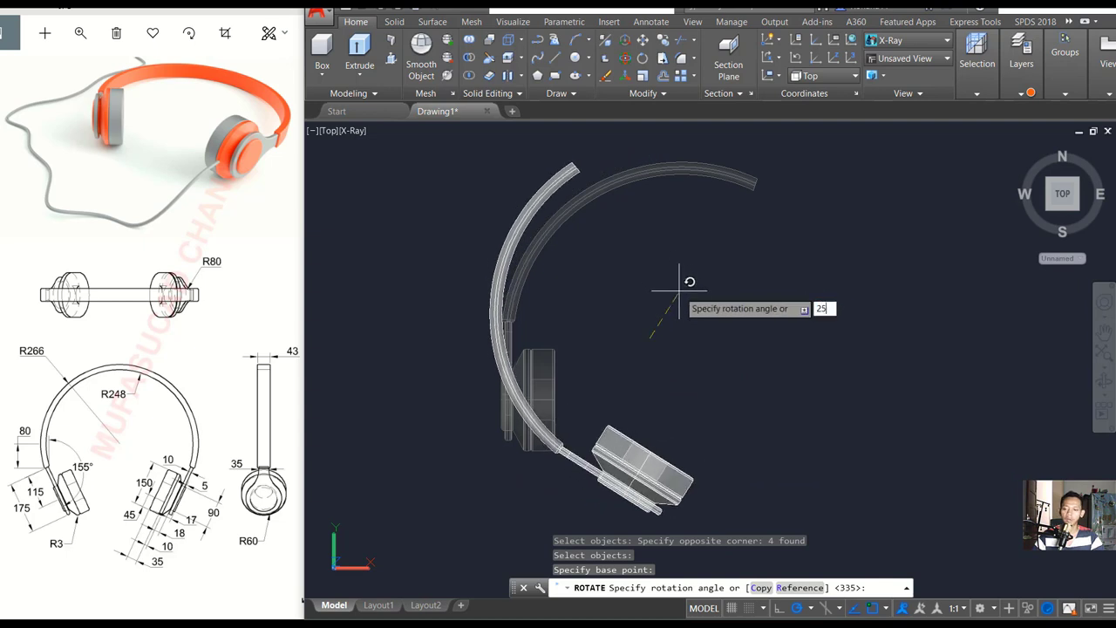
key("Return")
scroll(688, 305, "down", 2)
middle_click_drag(685, 305, 587, 322)
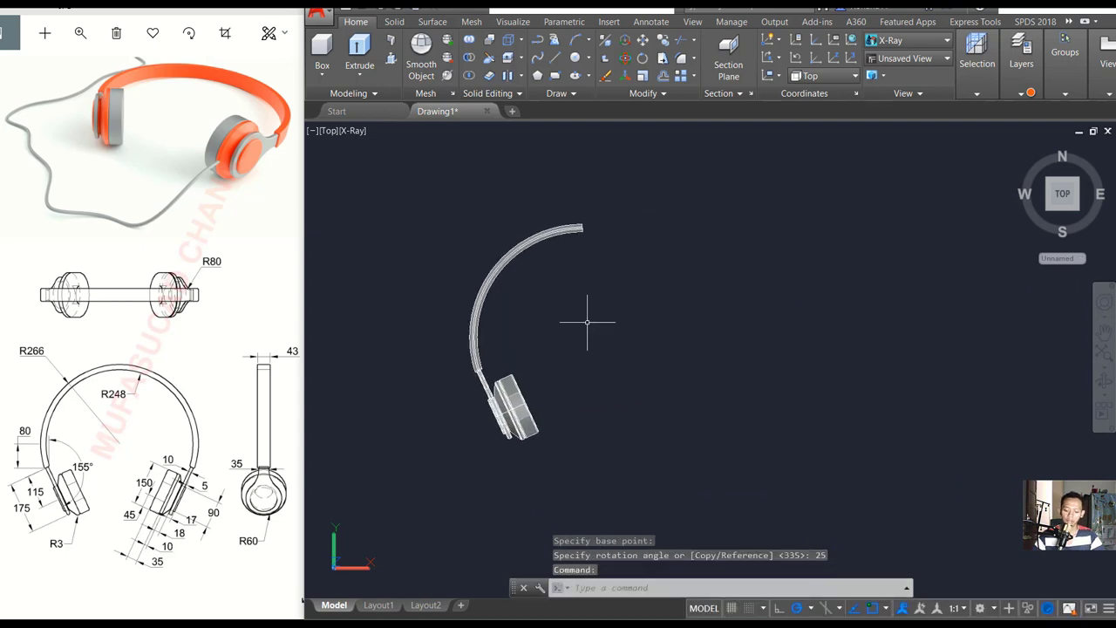
type("MI")
Mirror the four half-headphone parts about a vertical line at the band end, keeping the originals
key("Return")
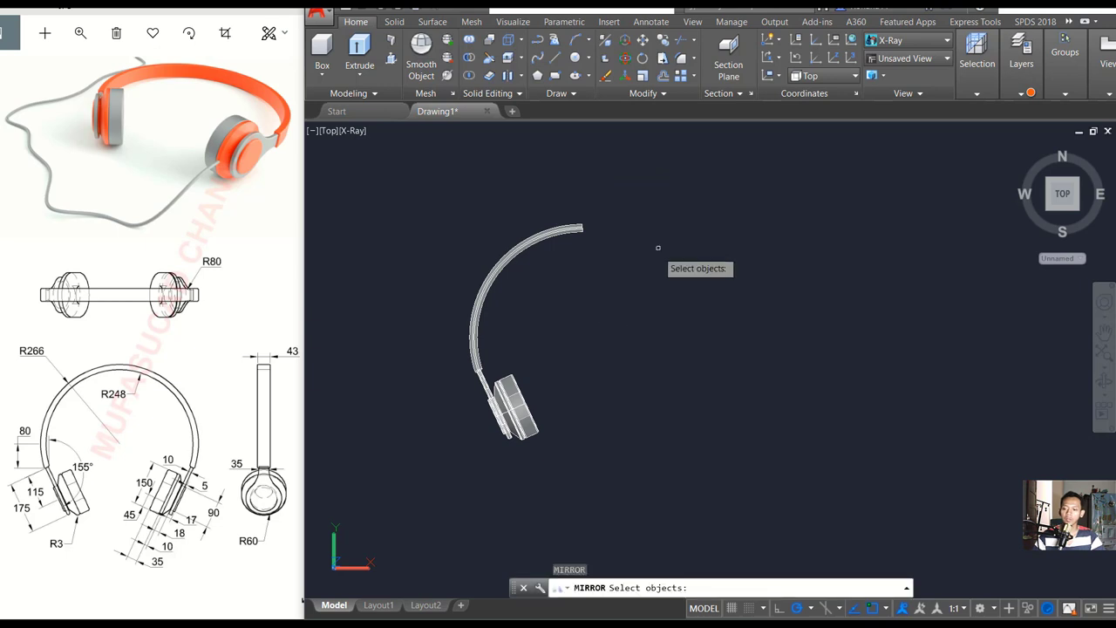
left_click(660, 185)
left_click(433, 473)
key("Return")
scroll(593, 250, "up", 3)
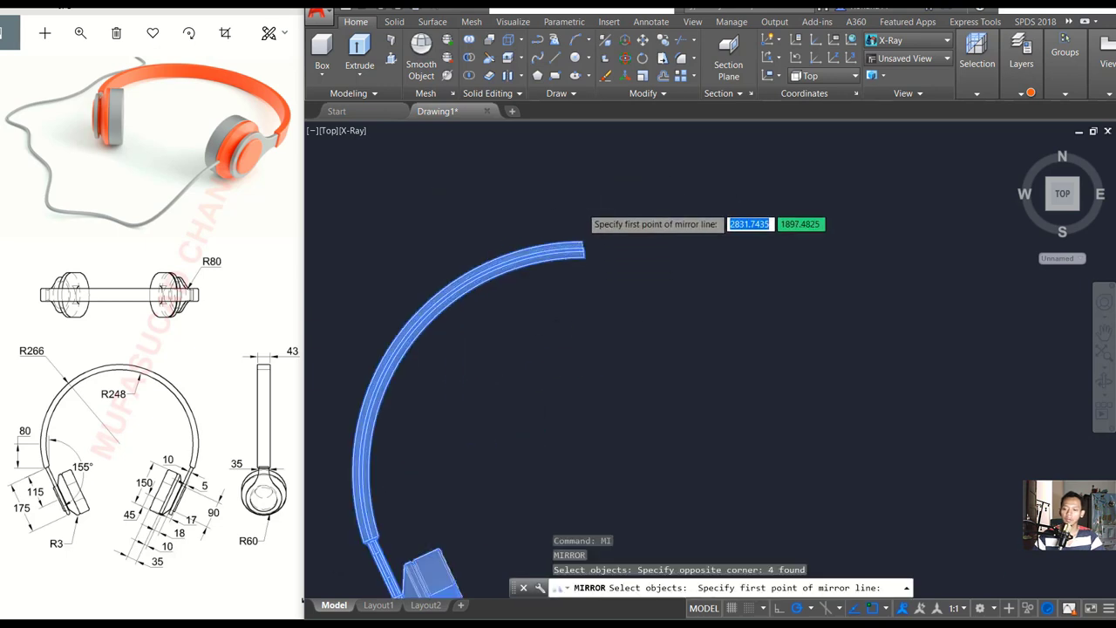
scroll(585, 231, "up", 2)
left_click(584, 251)
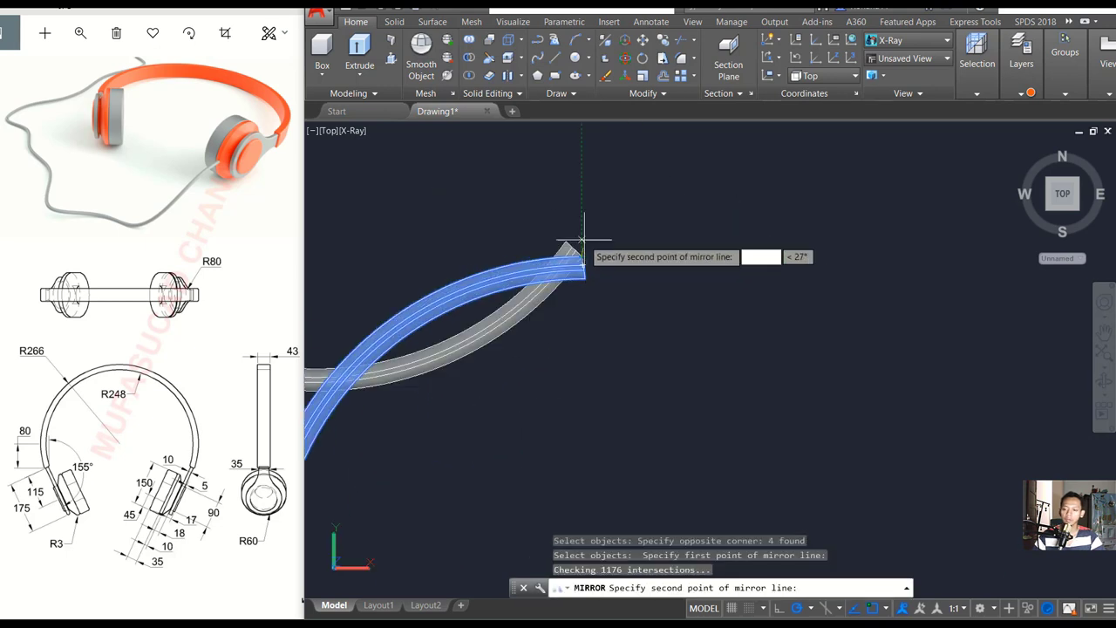
left_click(586, 201)
key("Return")
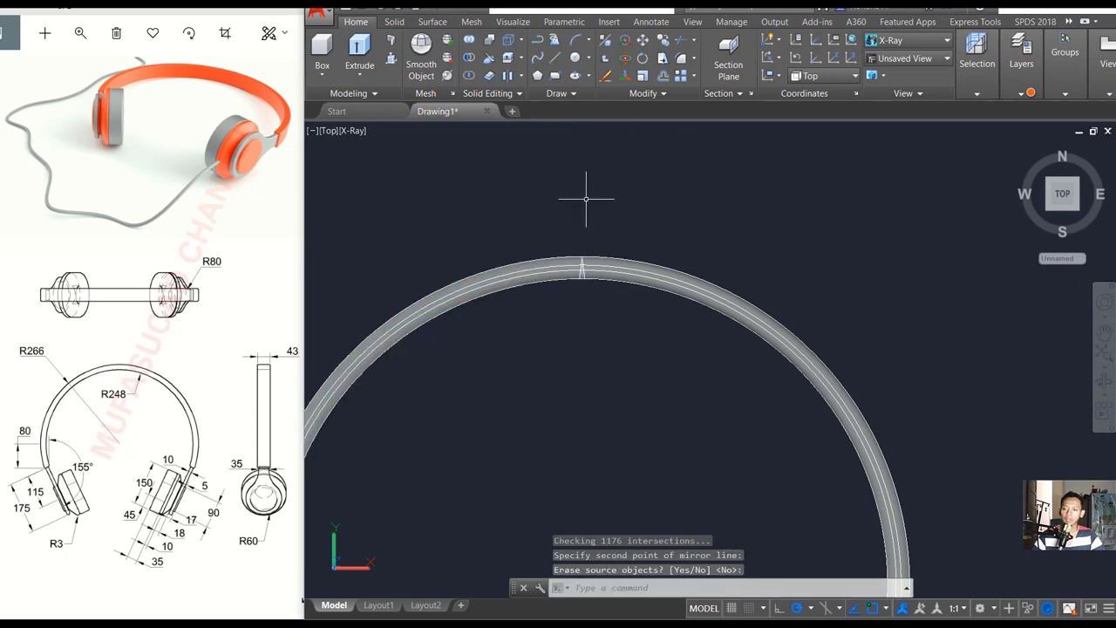
key("ctrl+y")
middle_click_drag(609, 236, 617, 241)
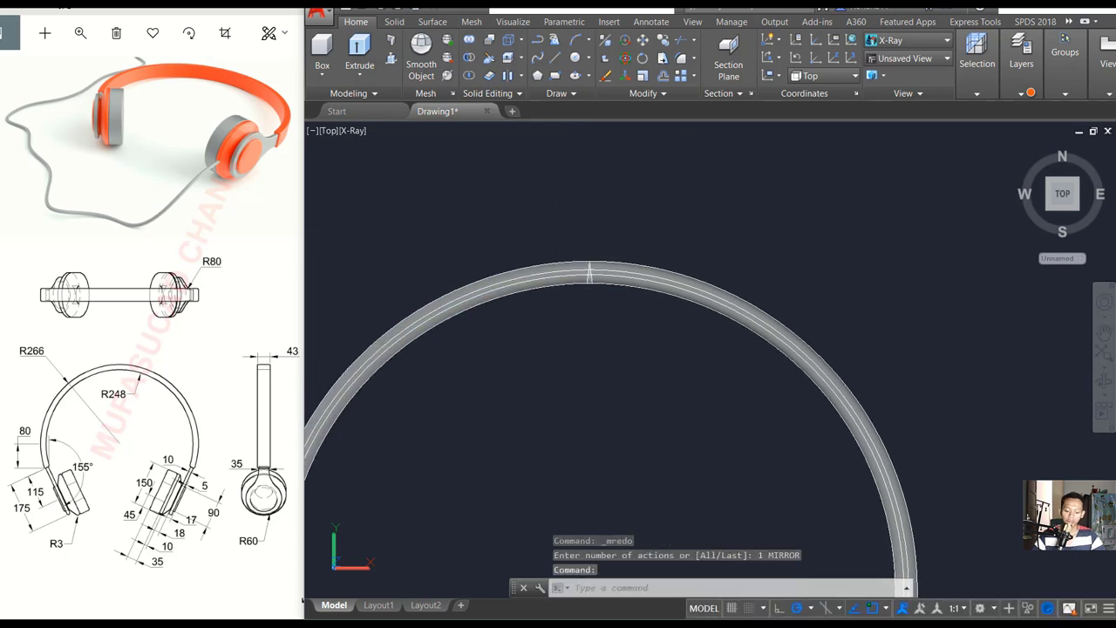
type("UNI")
Union the two headband arcs into one solid
key("Return")
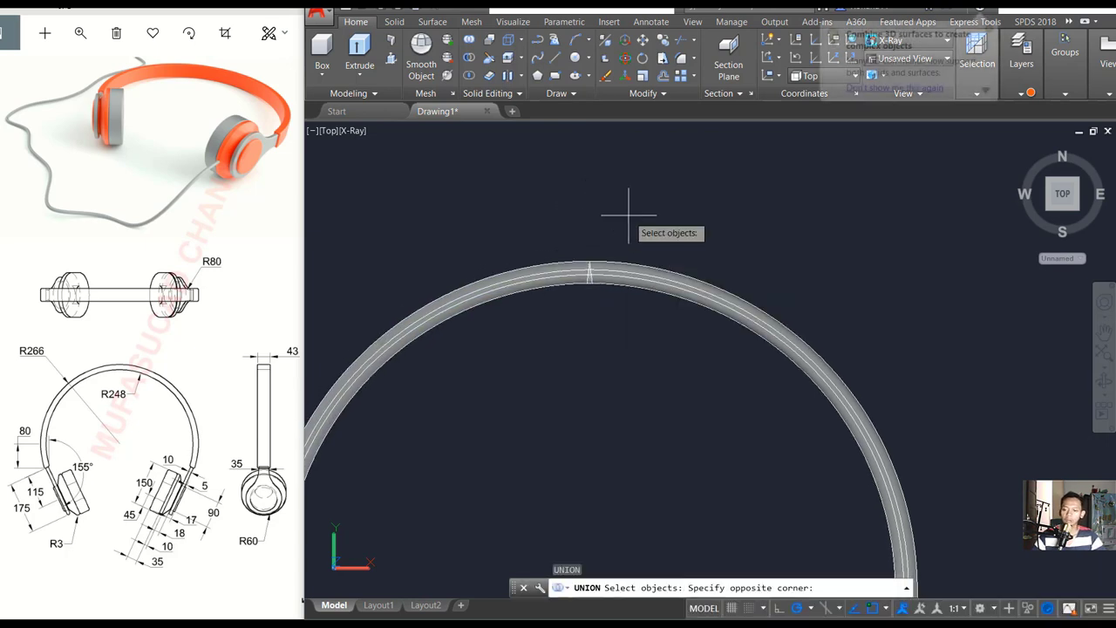
left_click(635, 212)
left_click(570, 312)
key("Return")
scroll(625, 262, "down", 5)
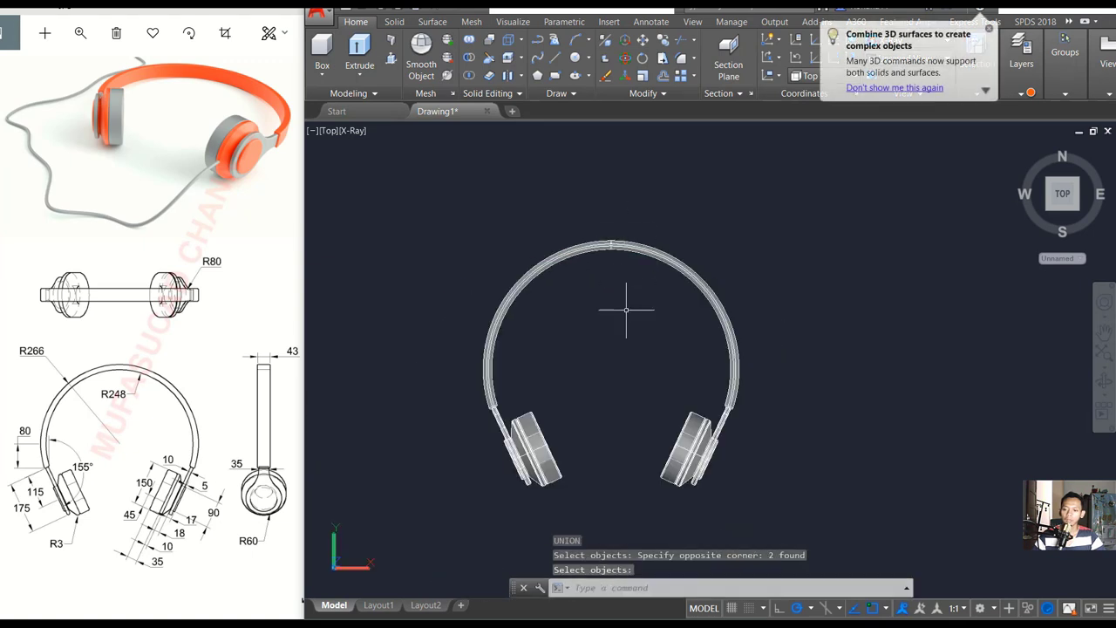
middle_click_drag(628, 304, 615, 264)
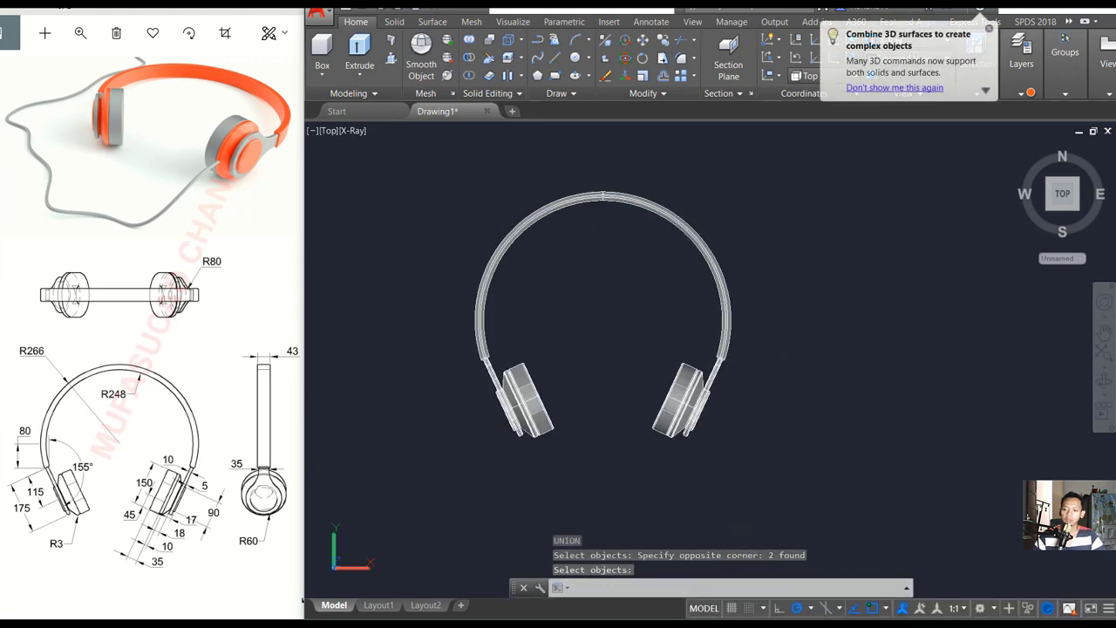
key("Return")
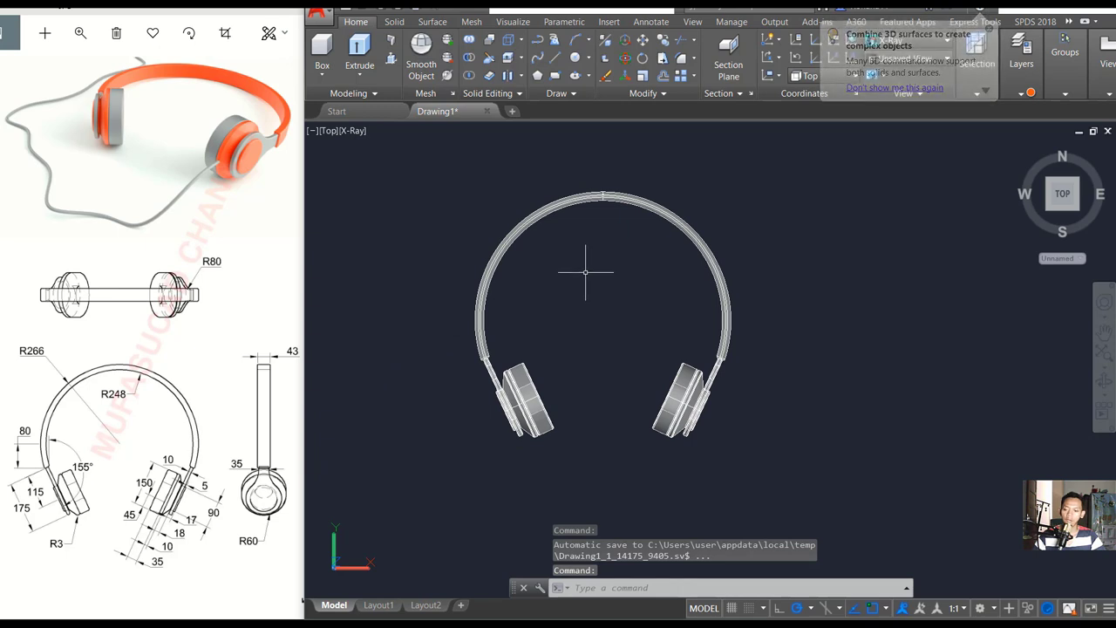
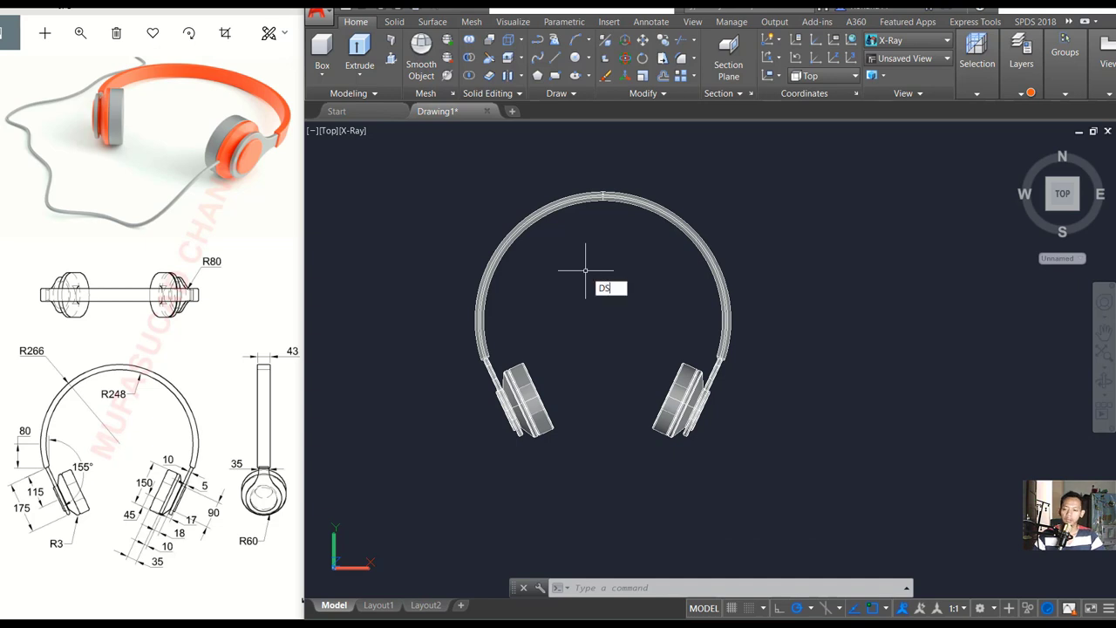
Uncheck both Enable Pointer Input and Enable Dimension Input in Drafting Settings, then orbit to a 3D view
key("Return")
left_click(568, 188)
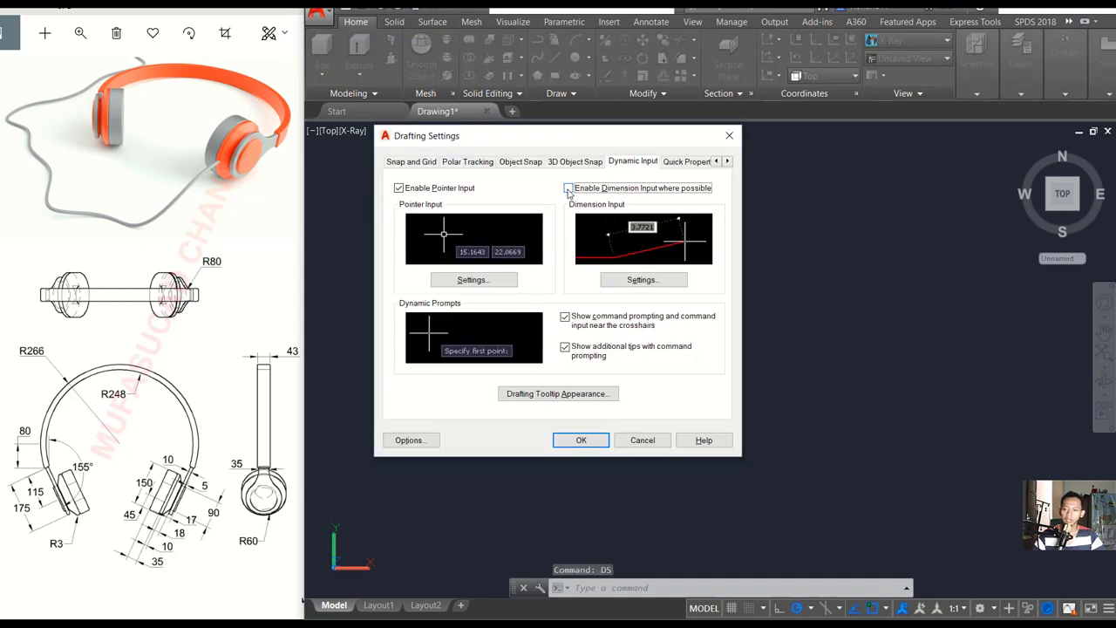
left_click(569, 188)
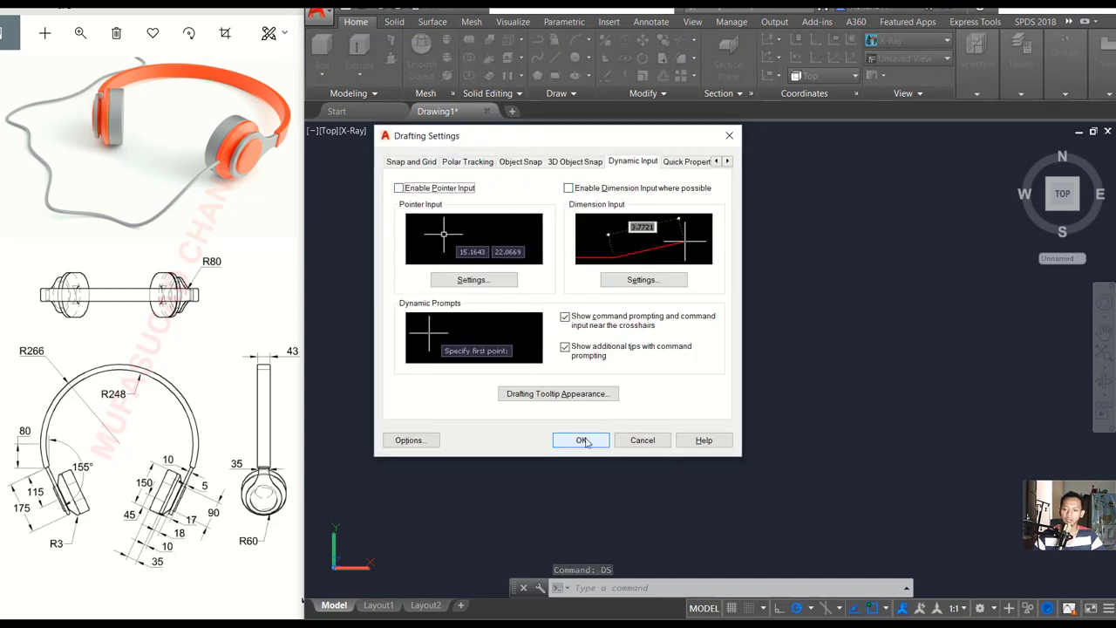
left_click(580, 440)
middle_click_drag(643, 392, 596, 325, "shift")
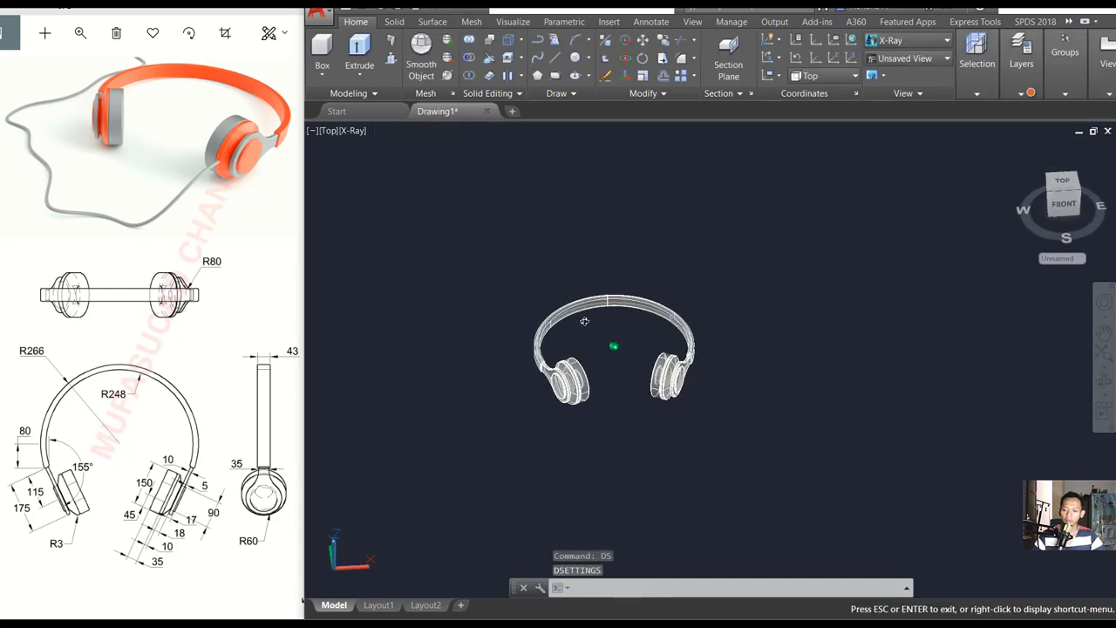
Move the whole headphone model so the earcup's bottom point lands on 0,0
type("m")
key("Return")
left_click(805, 239)
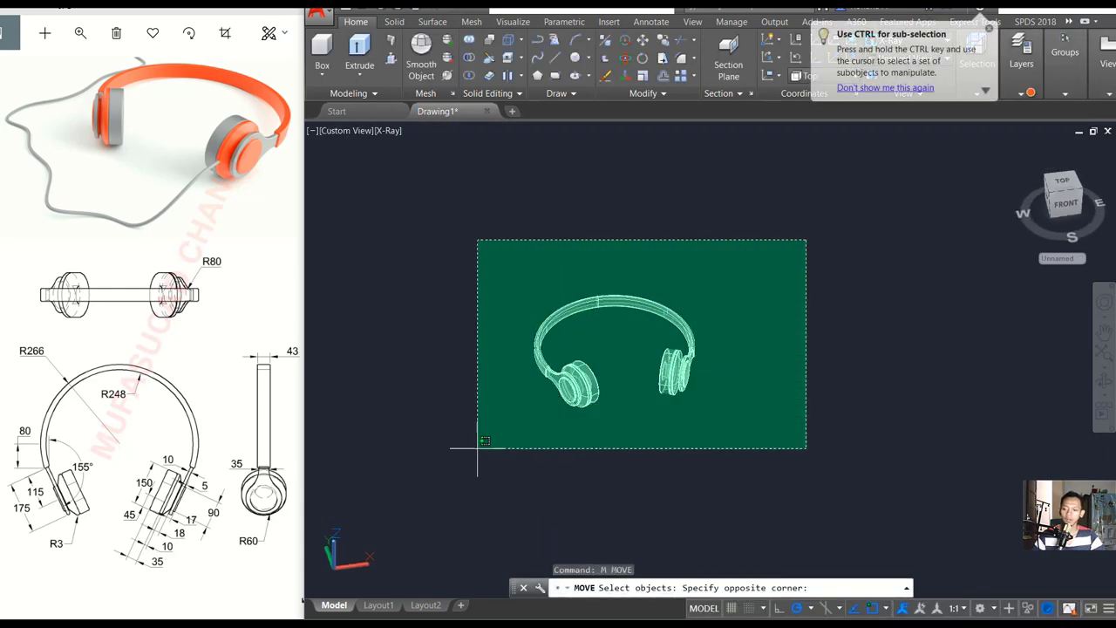
left_click(476, 448)
key("Return")
scroll(610, 410, "up", 3)
scroll(550, 392, "up", 2)
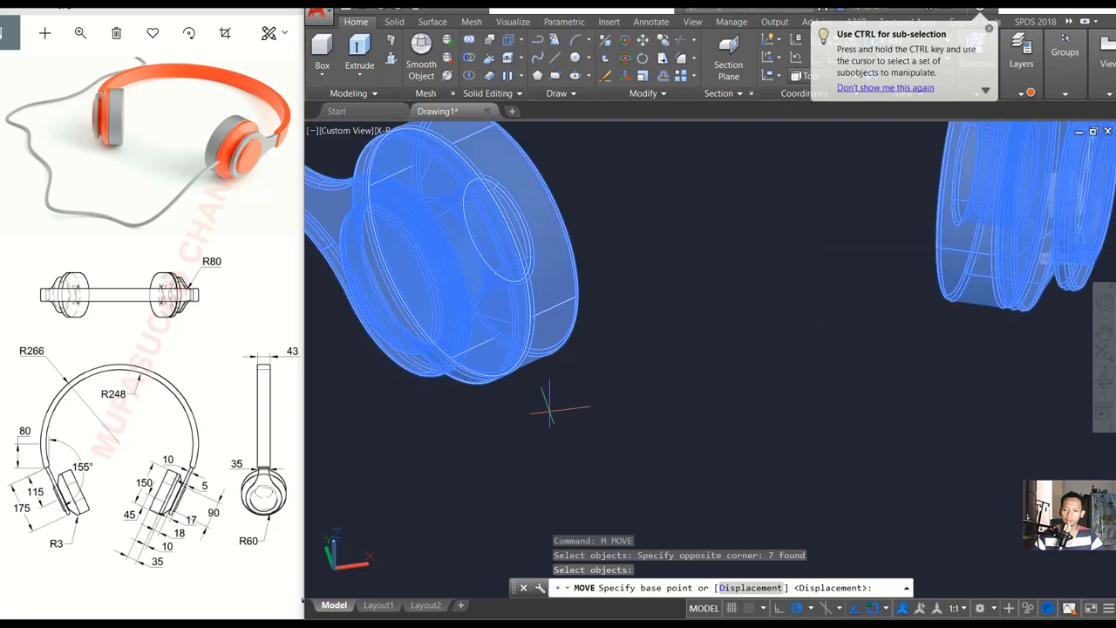
scroll(553, 366, "up", 2)
middle_click_drag(556, 345, 478, 390, "shift")
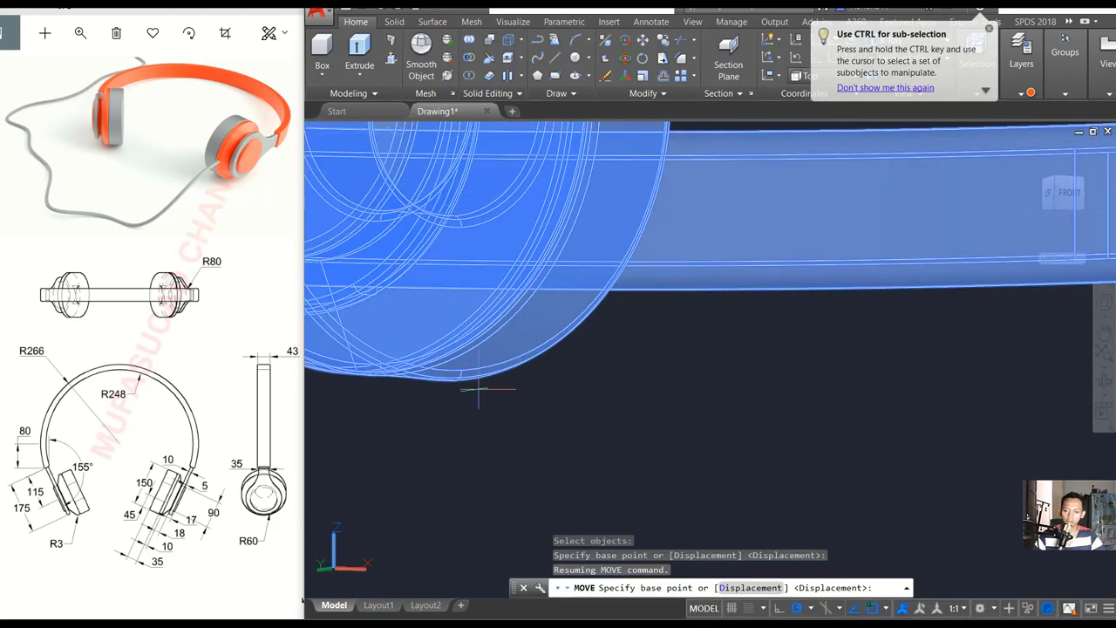
left_click(453, 381)
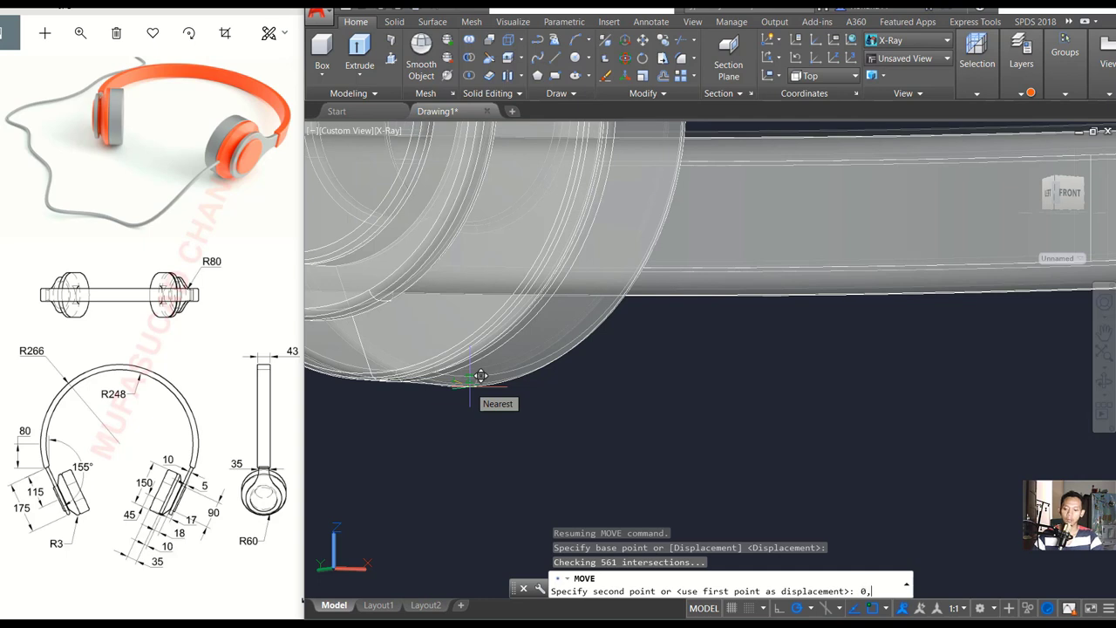
key("Return")
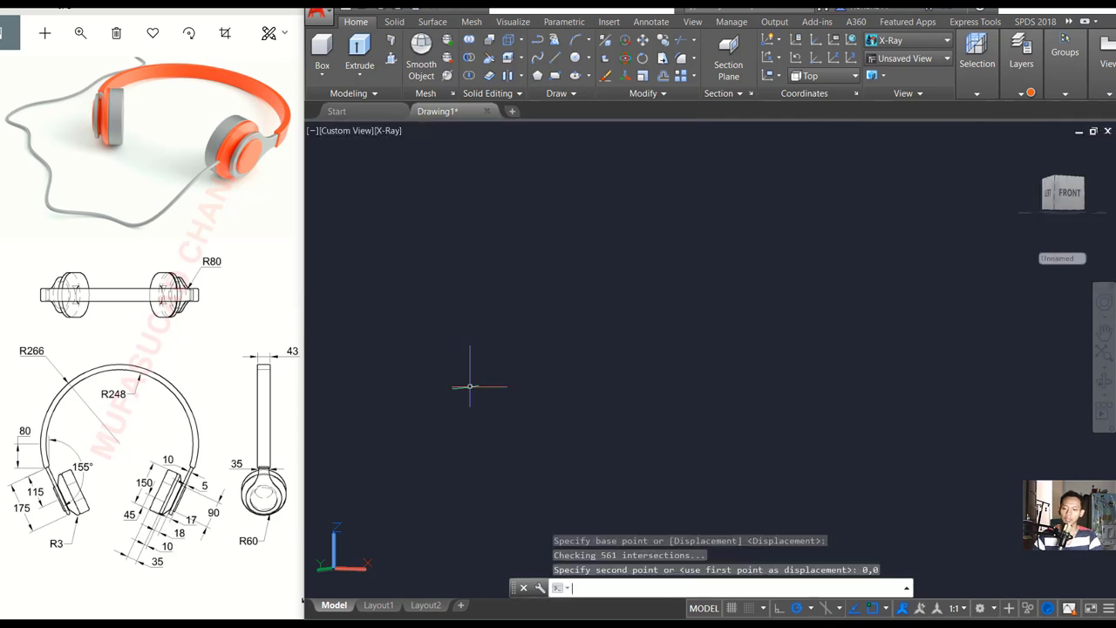
Zoom to extents and switch the viewport to the Top view
type("z")
key("Return")
type("e")
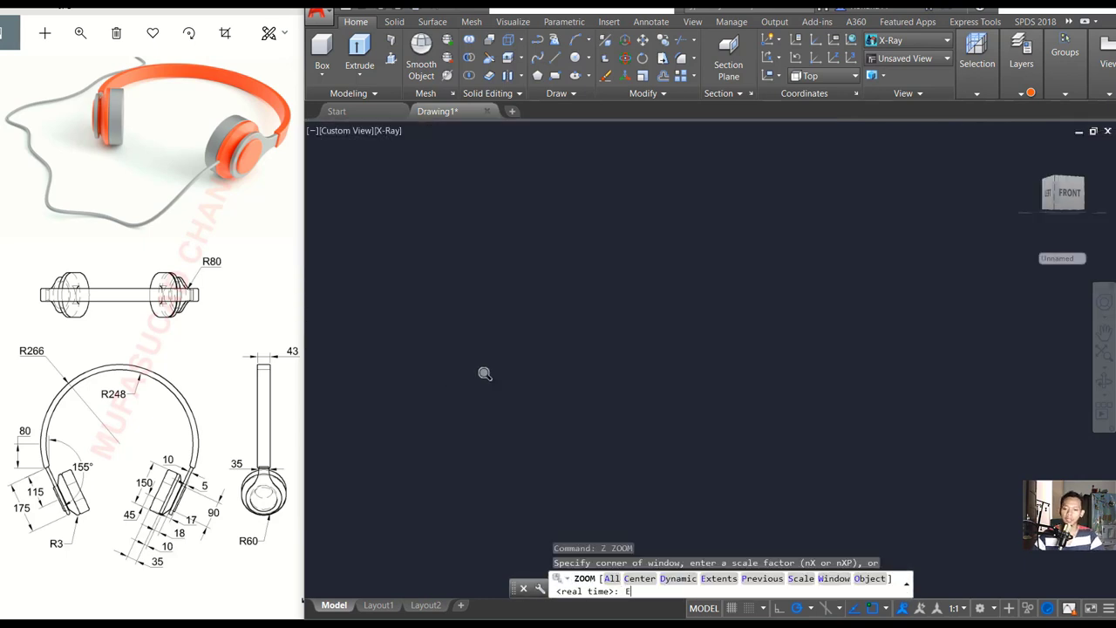
key("Return")
middle_click_drag(737, 318, 374, 150, "shift")
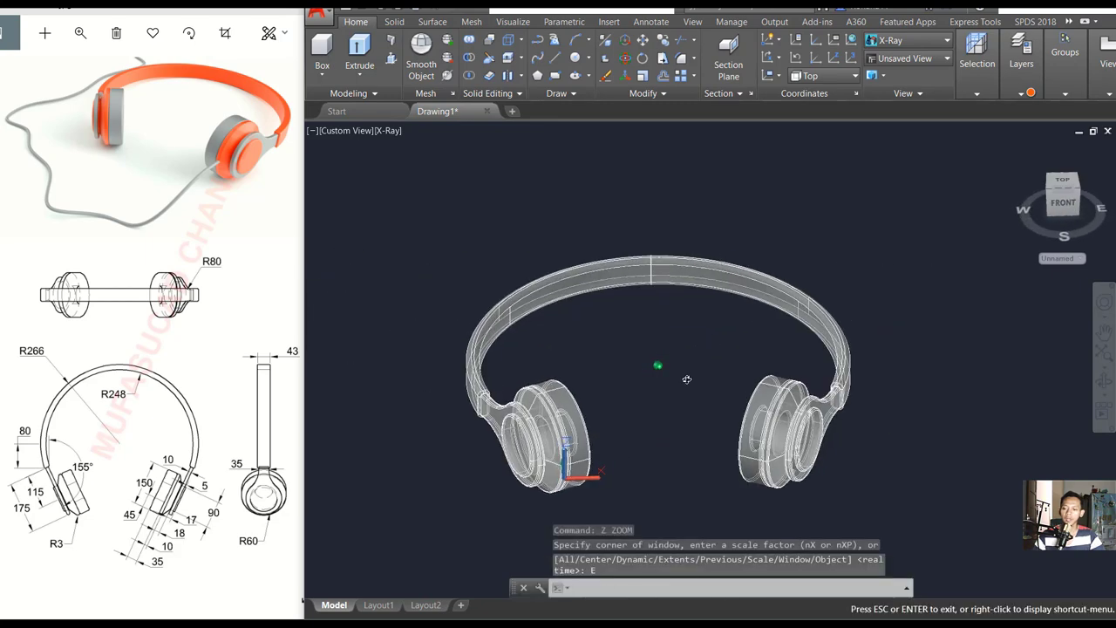
left_click(349, 131)
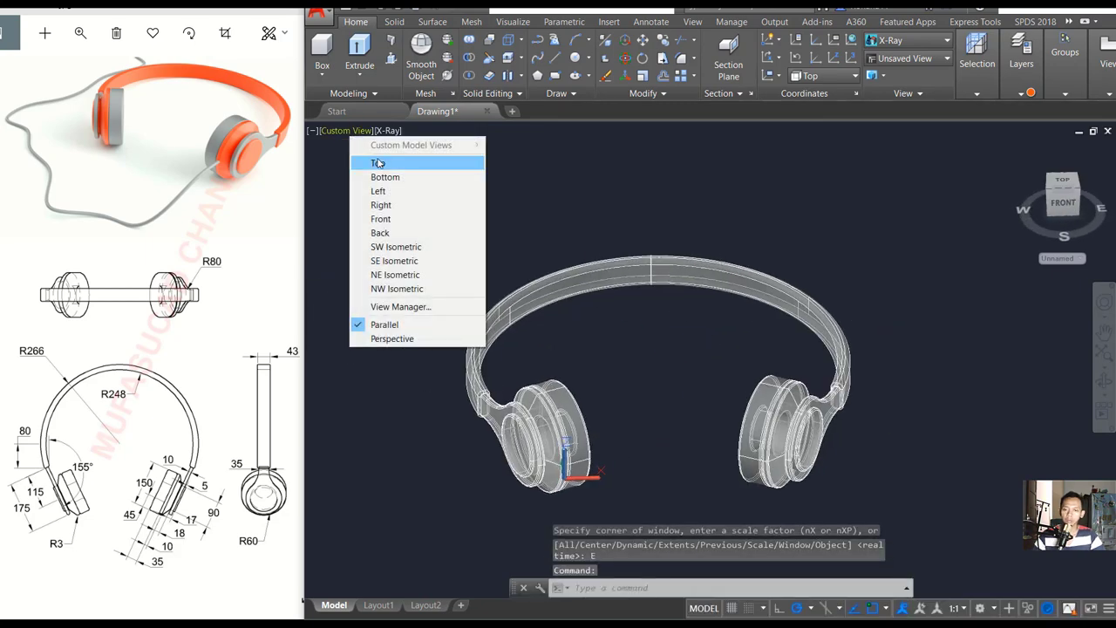
left_click(376, 161)
scroll(693, 293, "down", 3)
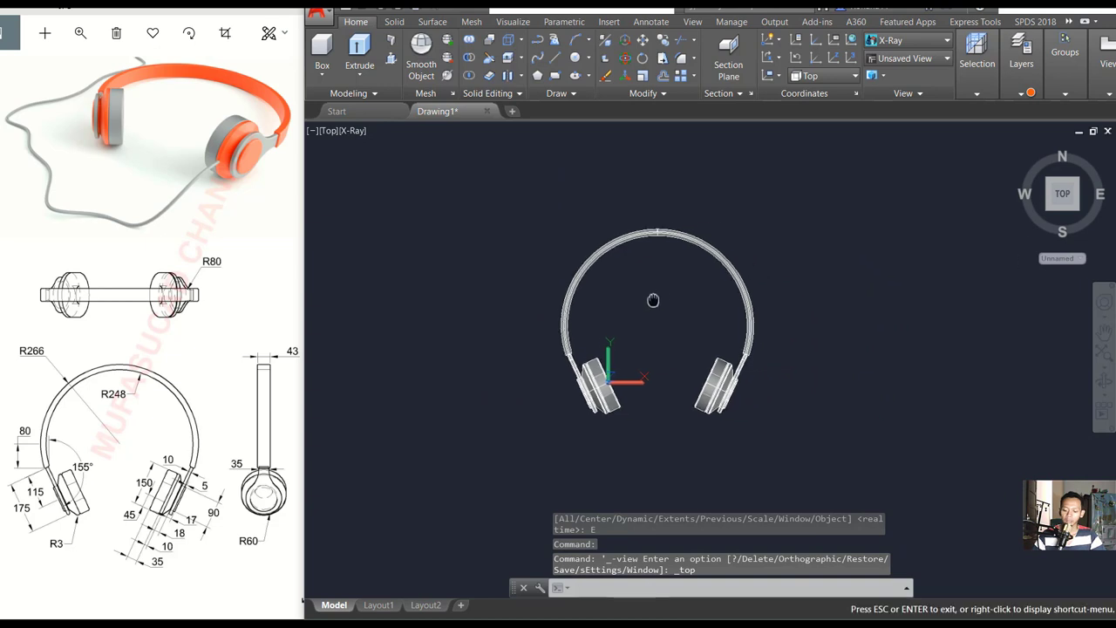
scroll(648, 292, "down", 1)
type("plane")
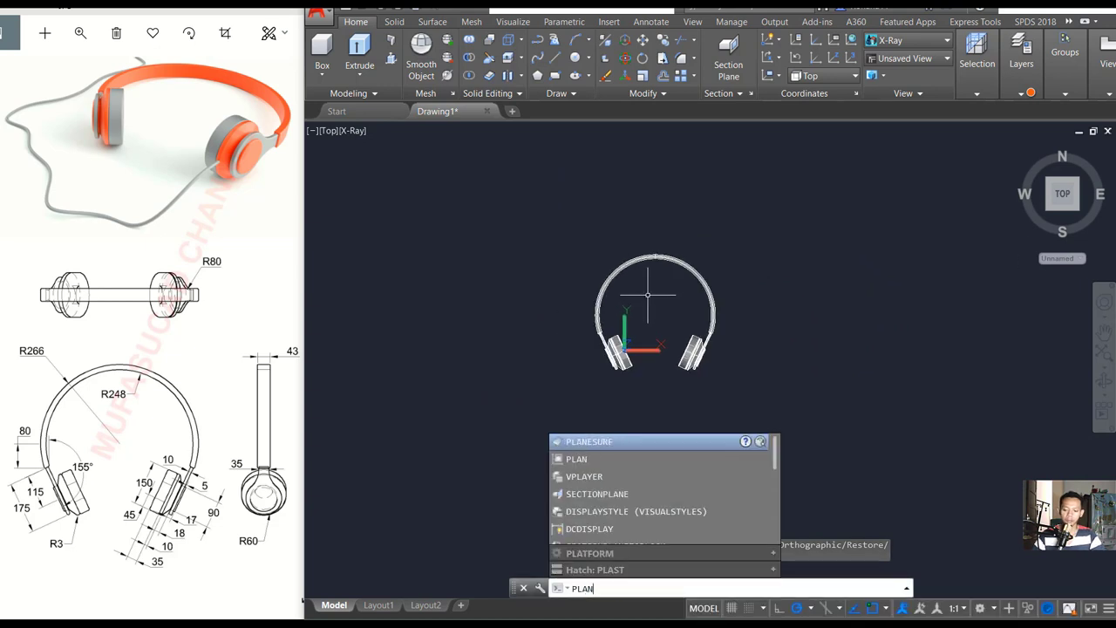
Draw a planar surface spanning from above-left to below-right of the headphones
key("Return")
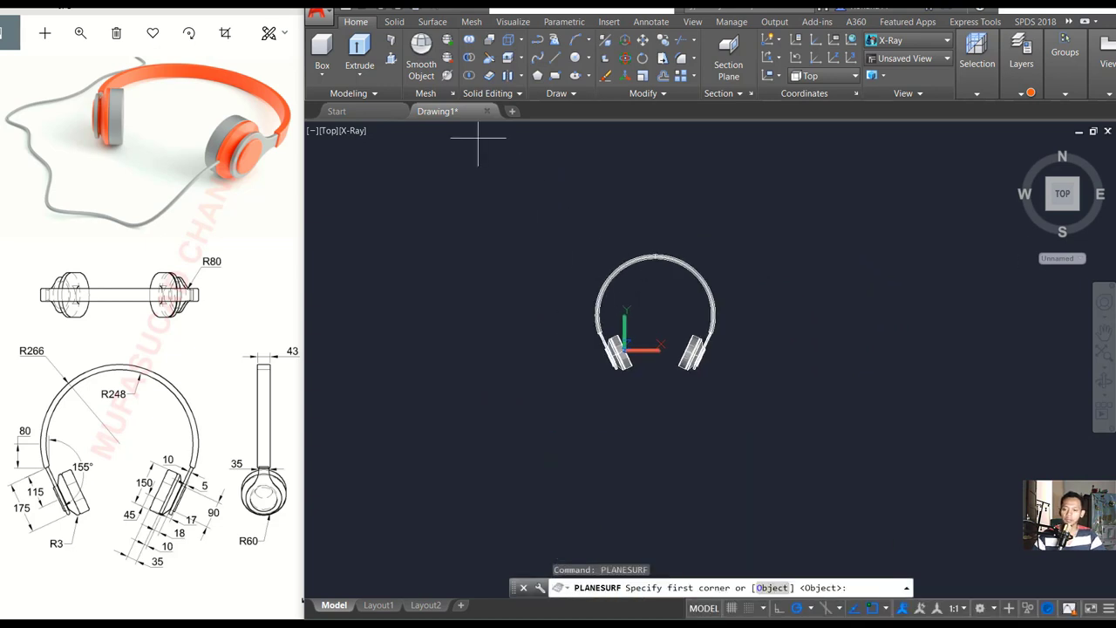
left_click(478, 138)
left_click(847, 464)
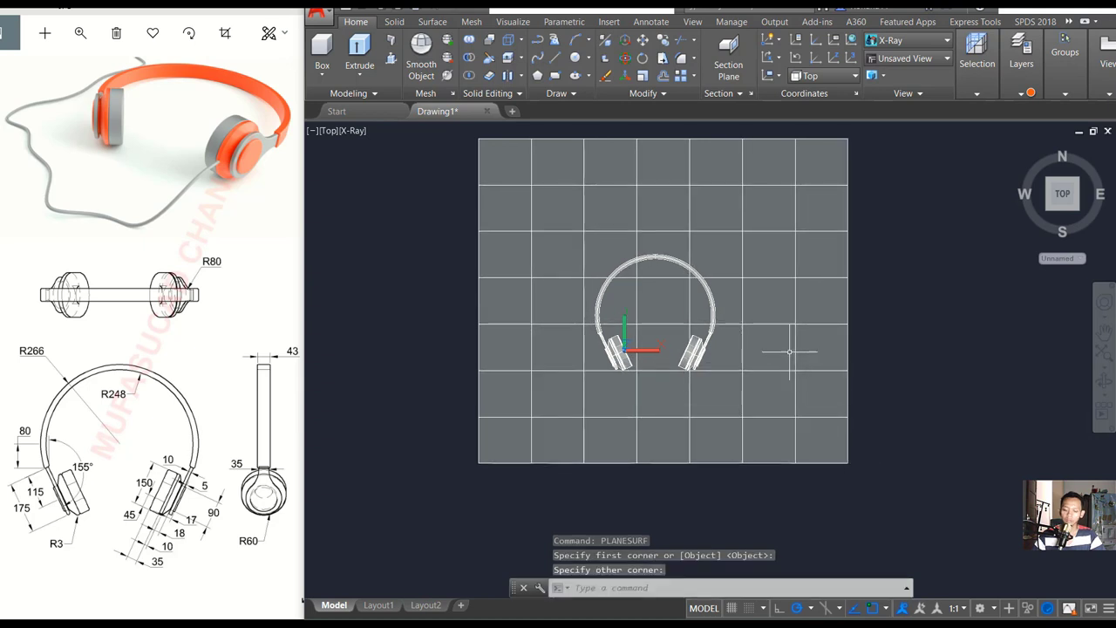
Place a camera below-left of the plane, targeted on the headphones
type("c")
key("Return")
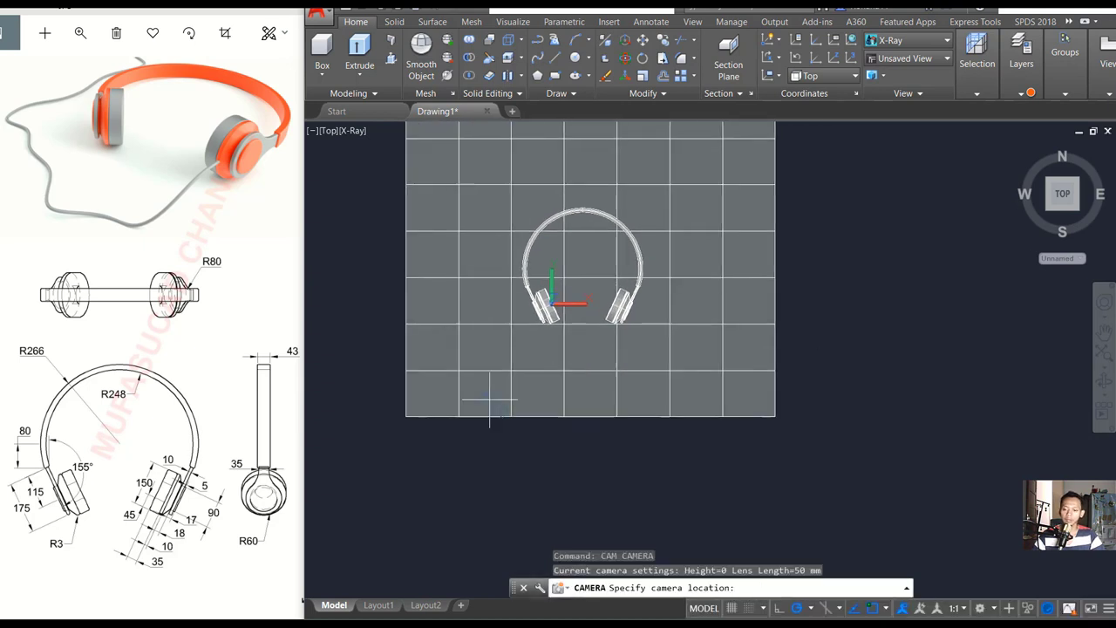
left_click(465, 441)
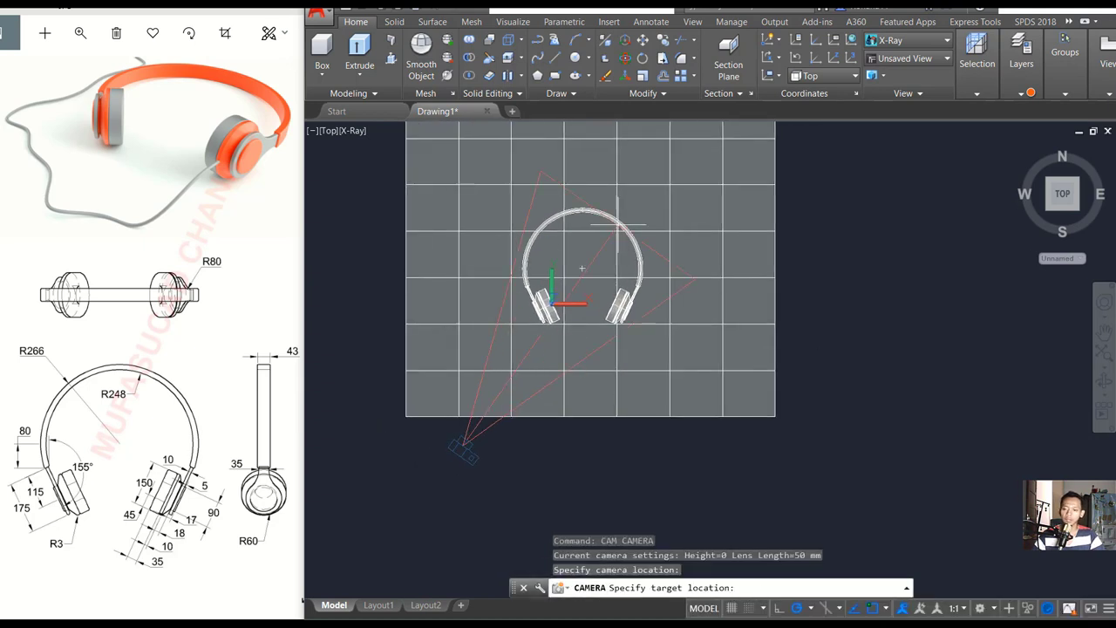
left_click(636, 177)
key("Return")
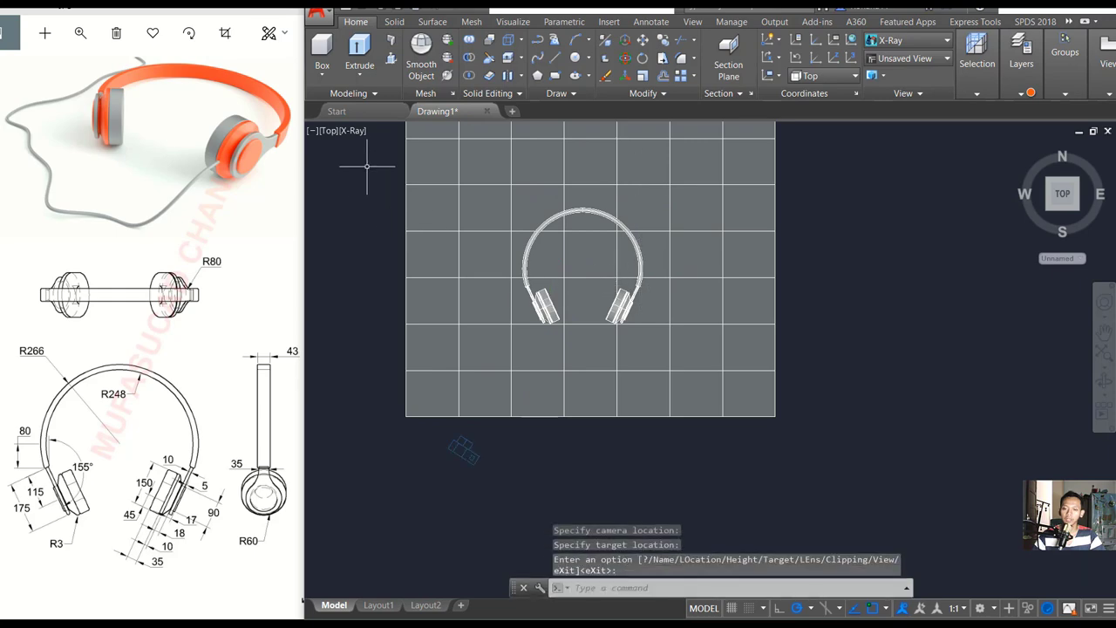
left_click(331, 133)
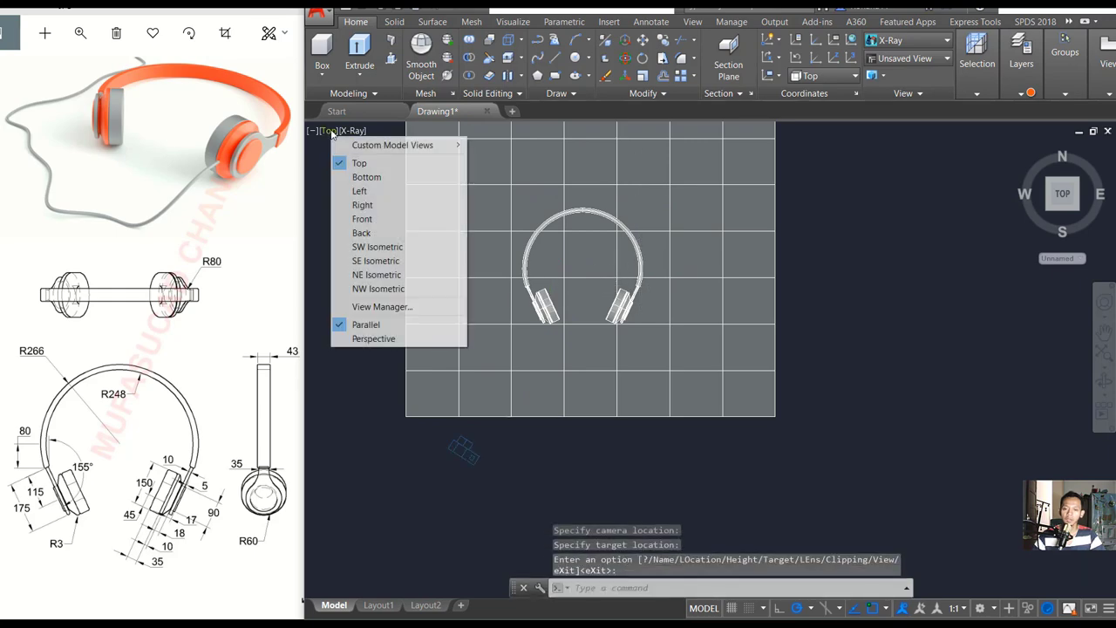
In the Left view, start ROTATE and window-select the entire headphone model
left_click(365, 194)
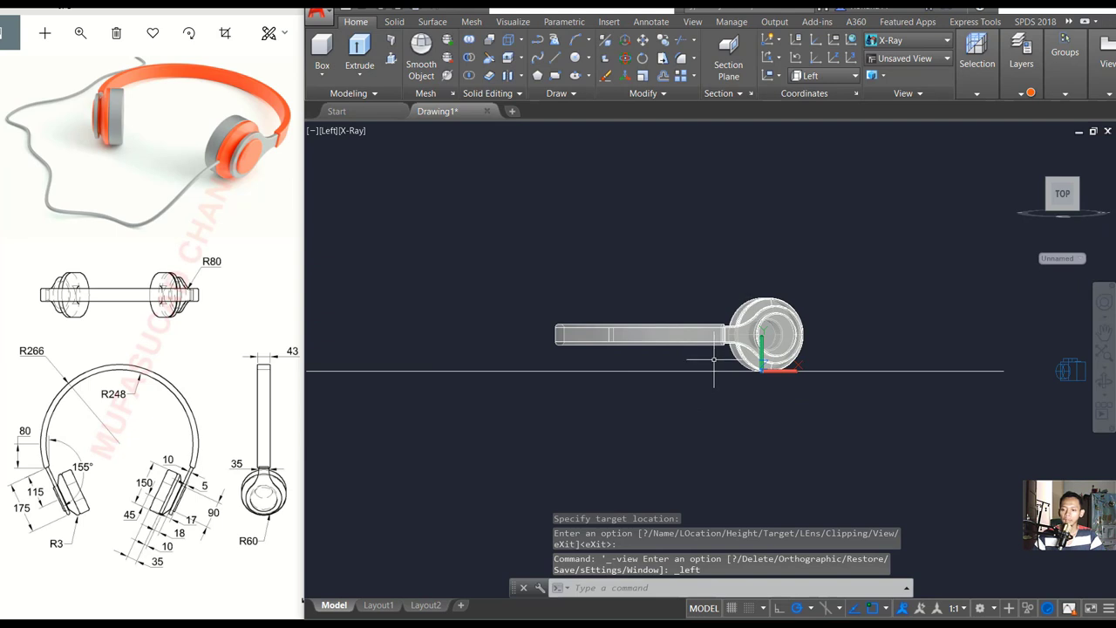
scroll(713, 359, "up", 2)
type("R")
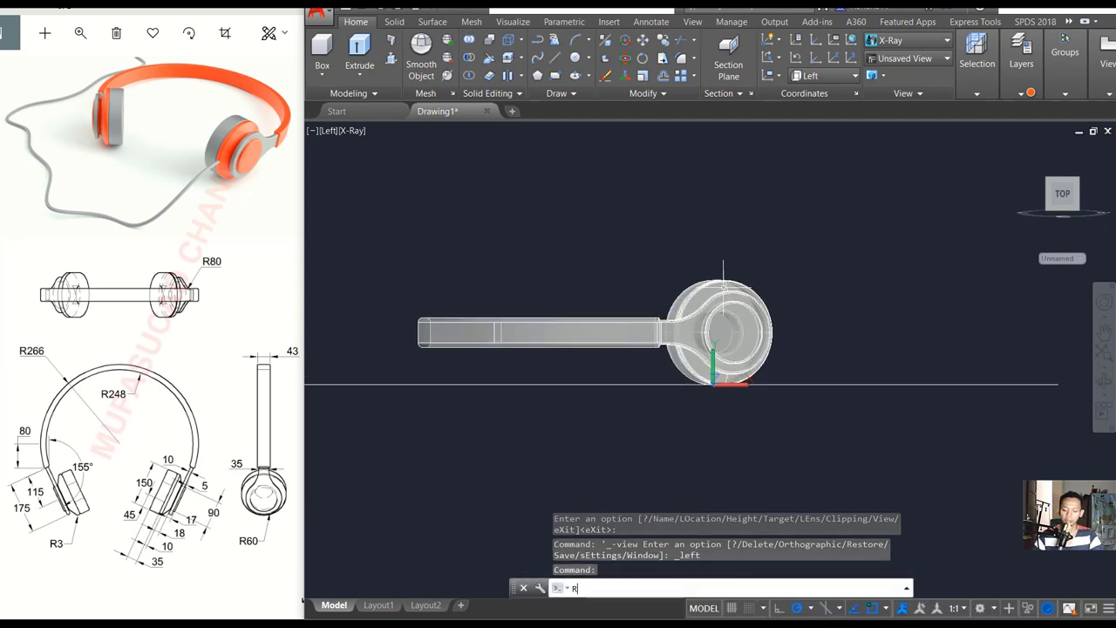
type("O")
key("Return")
left_click(862, 212)
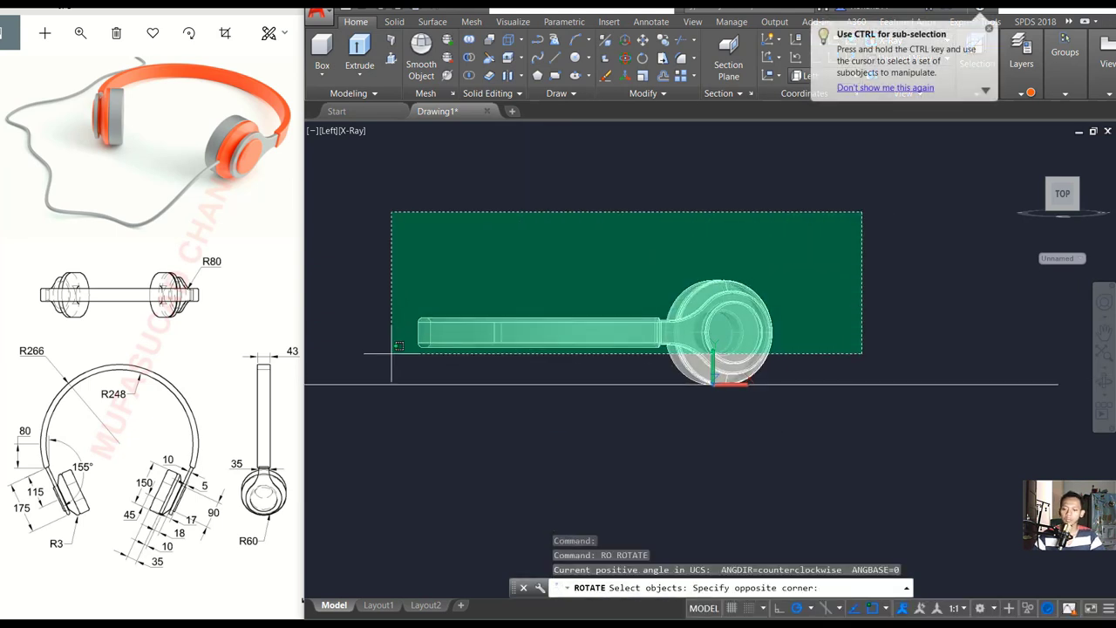
left_click(399, 346)
key("Return")
Rotate the model 25° about the earcup's bottom point so the headband tilts
scroll(726, 388, "up", 3)
scroll(731, 366, "up", 2)
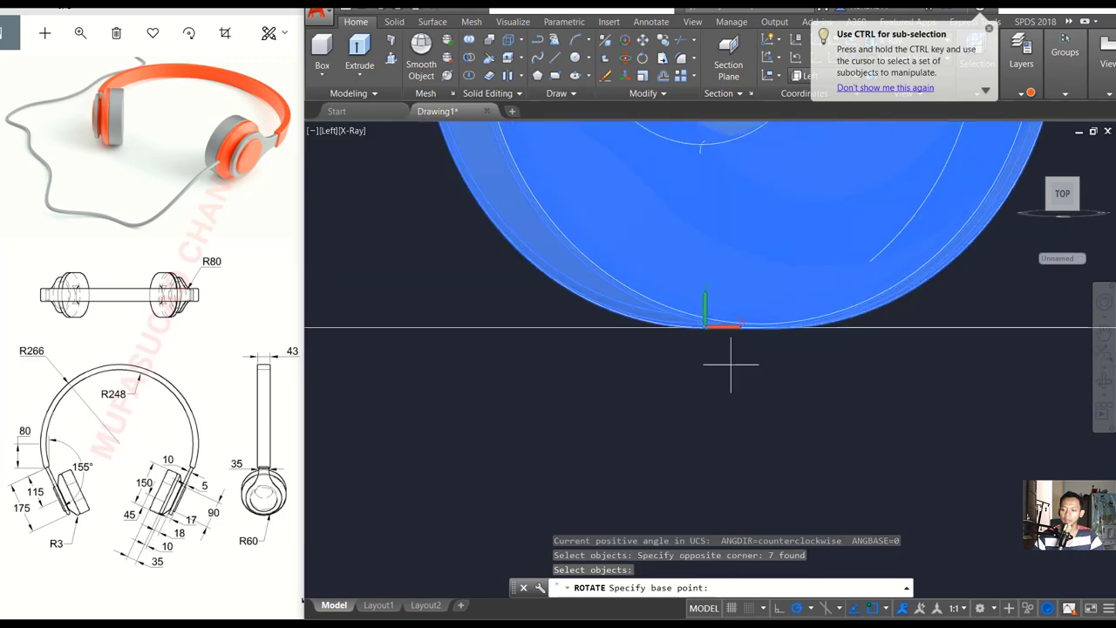
left_click(761, 328)
scroll(821, 324, "down", 3)
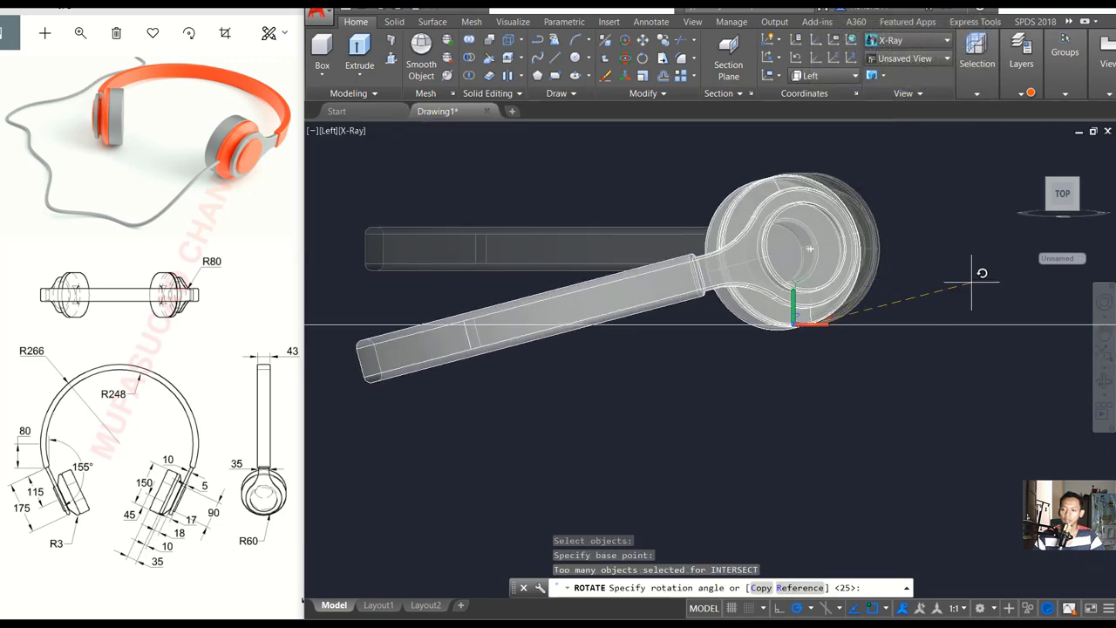
middle_click_drag(1020, 297, 1000, 331)
scroll(1000, 331, "down", 2)
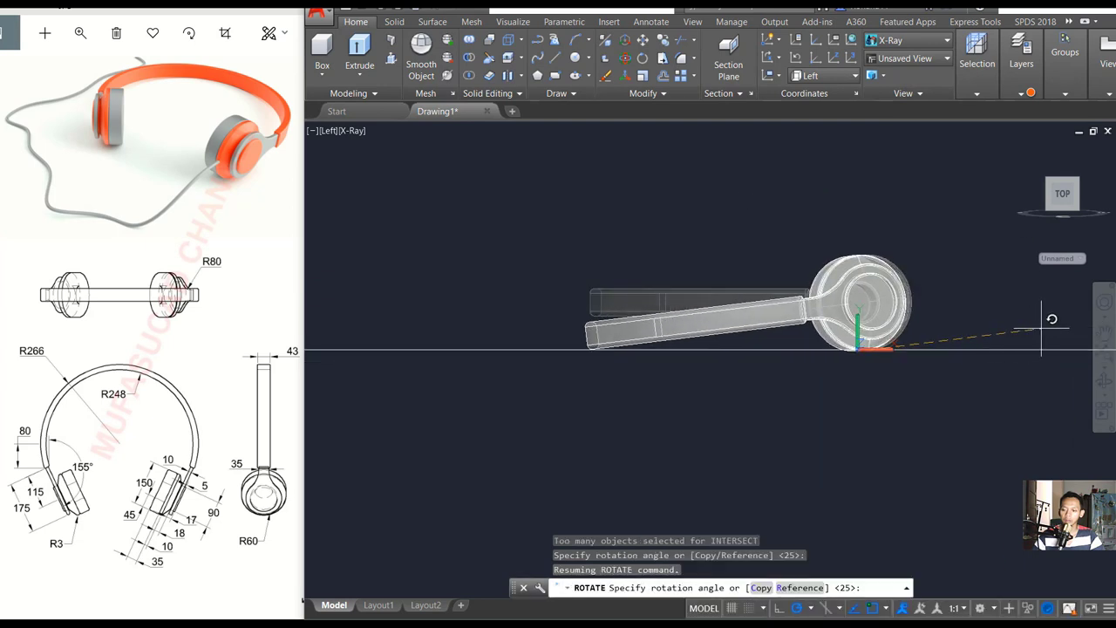
scroll(855, 357, "down", 2)
key("Return")
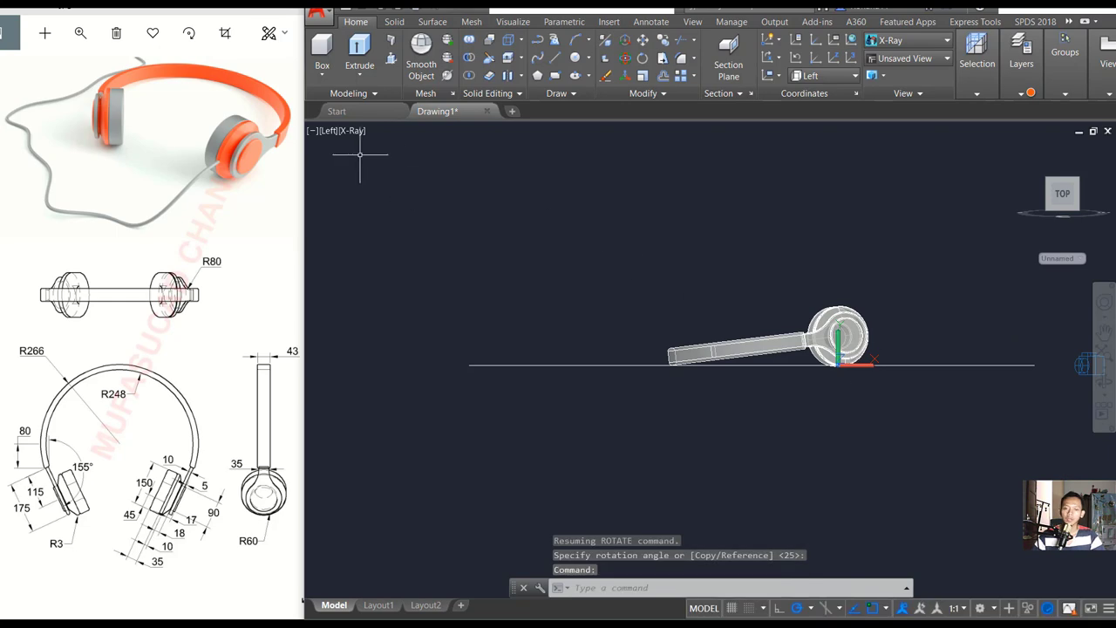
left_click(328, 133)
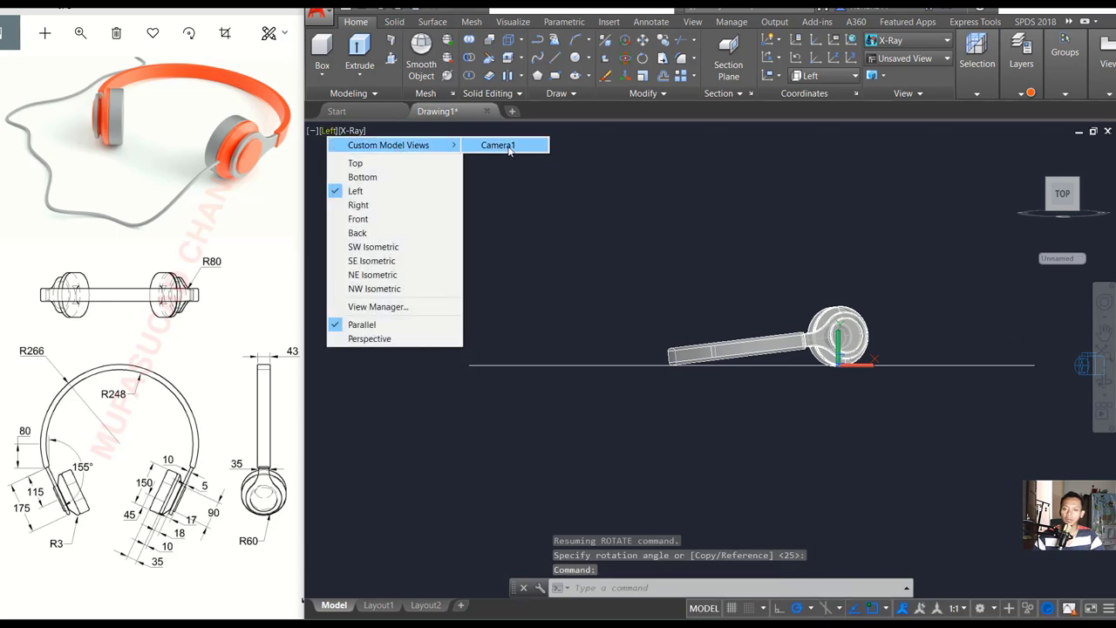
Switch to the saved Camera1 view and zoom in on the headphones in perspective
left_click(509, 147)
mouse_move(737, 323)
middle_mouse_down("shift")
mouse_move(729, 347)
mouse_move(773, 306)
mouse_move(772, 273)
mouse_move(710, 324)
mouse_move(741, 331)
middle_mouse_up("shift")
scroll(710, 323, "up", 2)
scroll(724, 331, "up", 1)
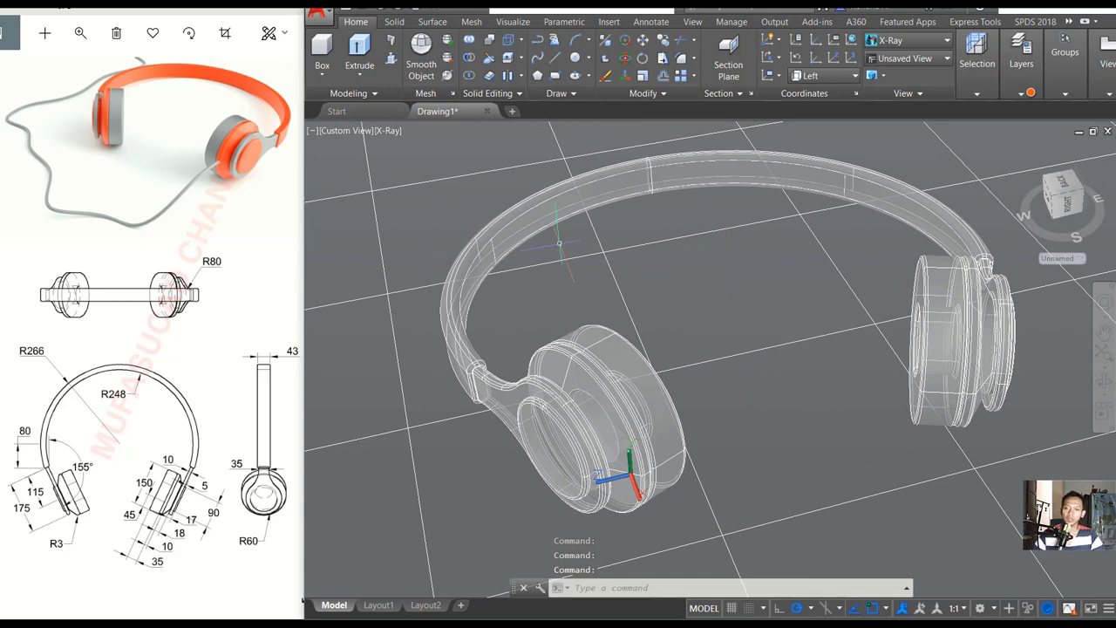
Open the Materials Browser with RMAT and browse to the Autodesk Library Plastic materials
type("RMAT")
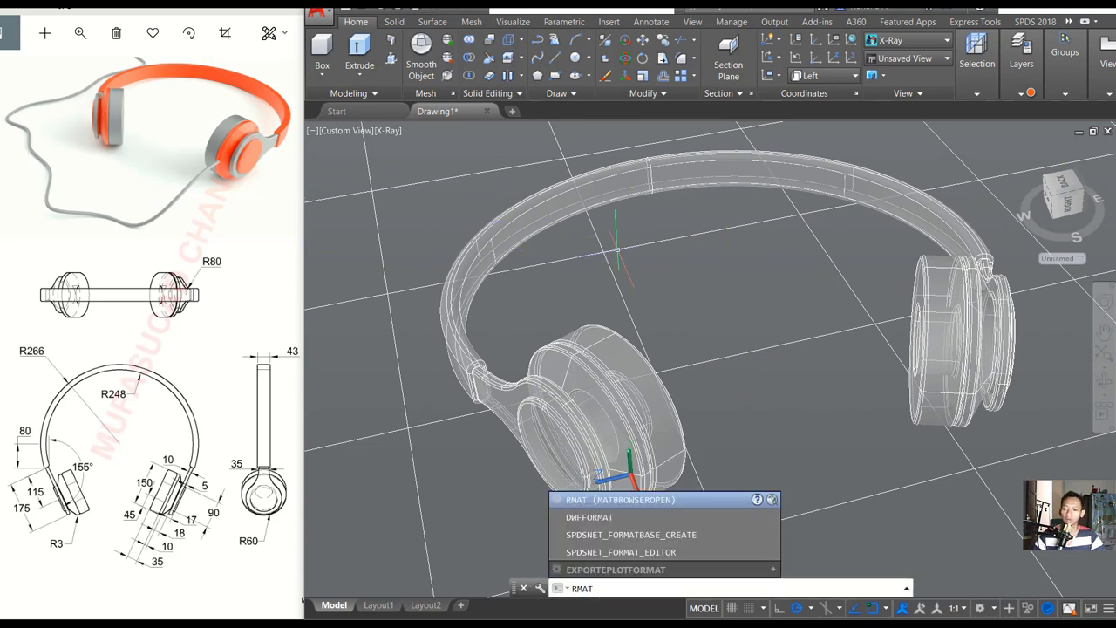
key("Return")
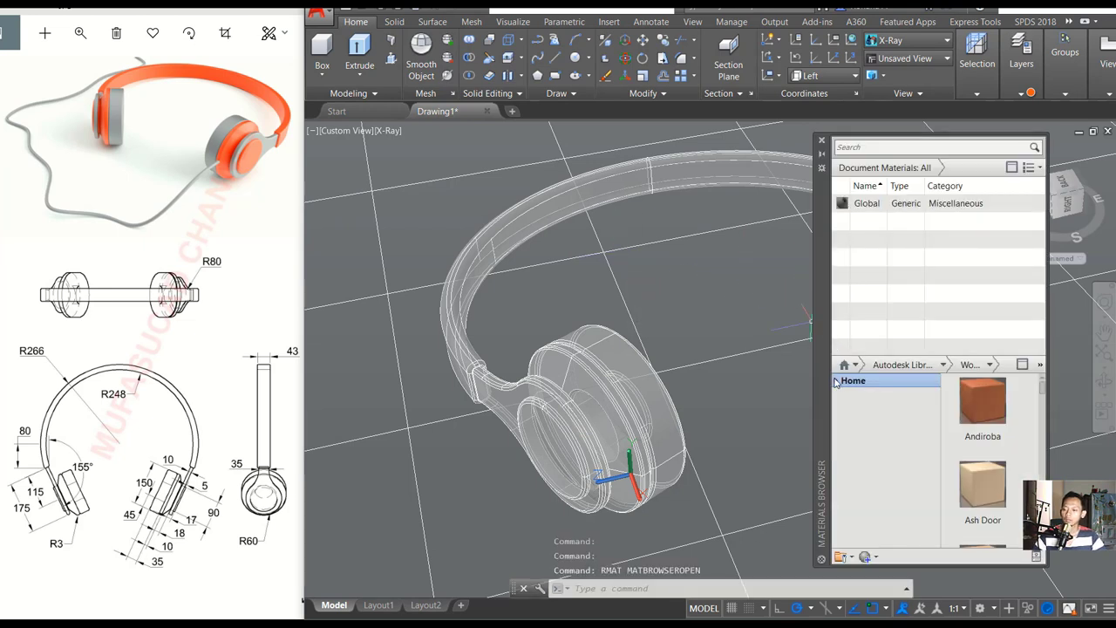
left_click(837, 381)
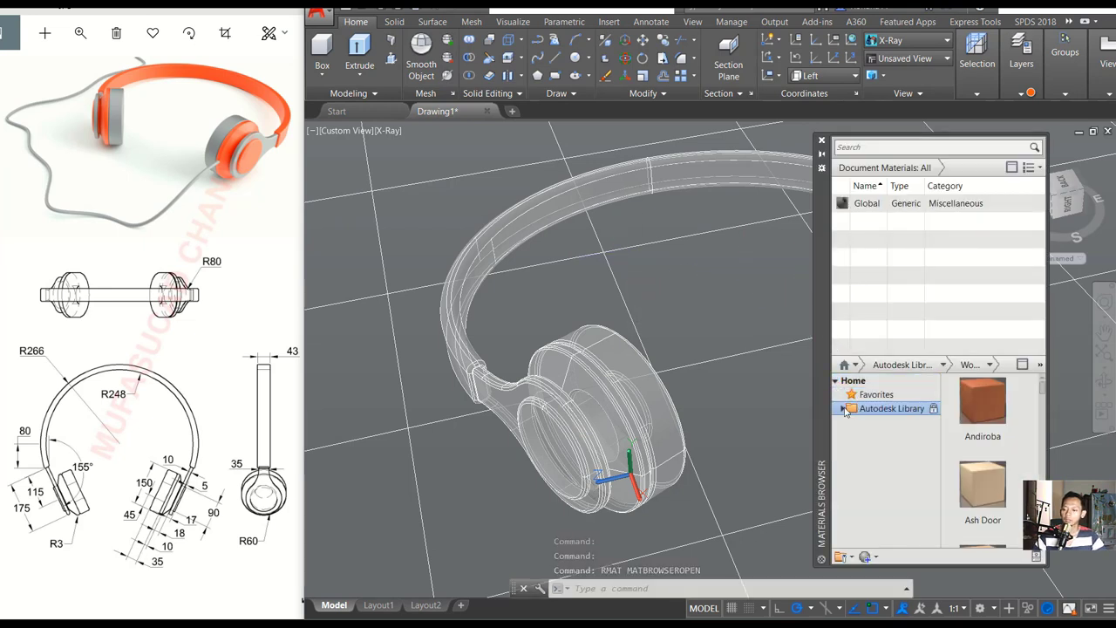
left_click(845, 408)
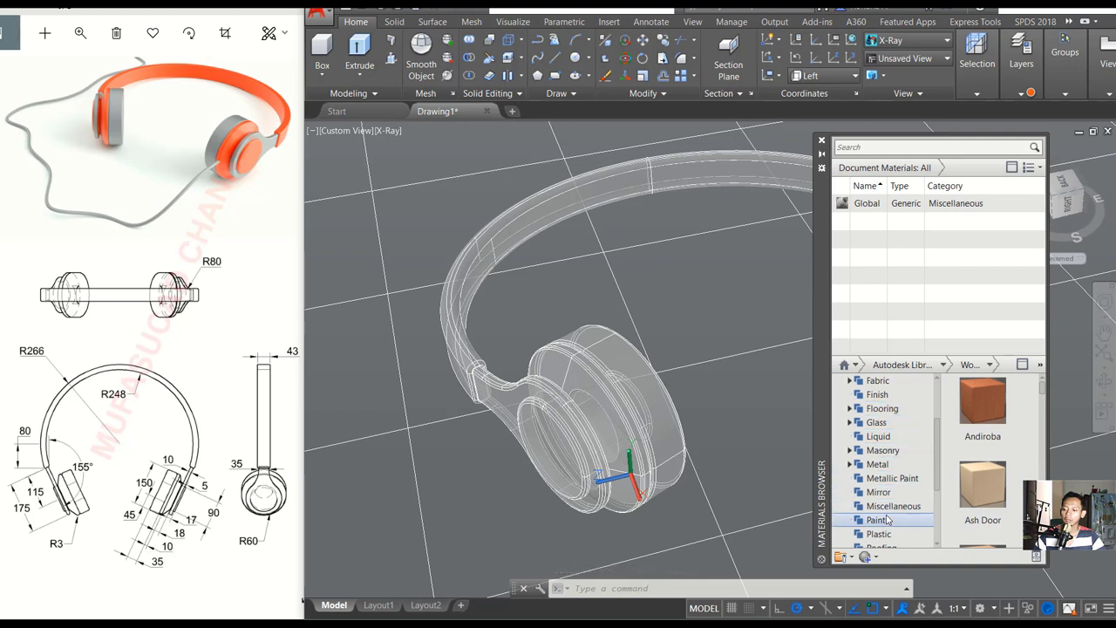
left_click(879, 534)
scroll(1005, 487, "down", 5)
scroll(1004, 489, "down", 3)
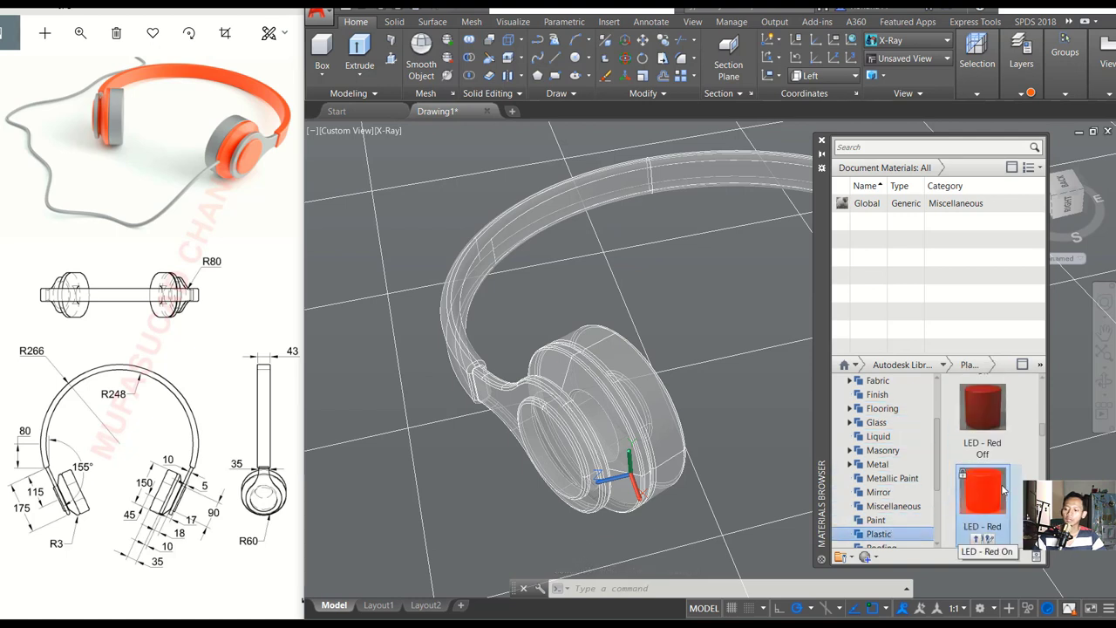
scroll(1004, 490, "down", 2)
scroll(1004, 490, "down", 2)
scroll(1004, 490, "down", 2)
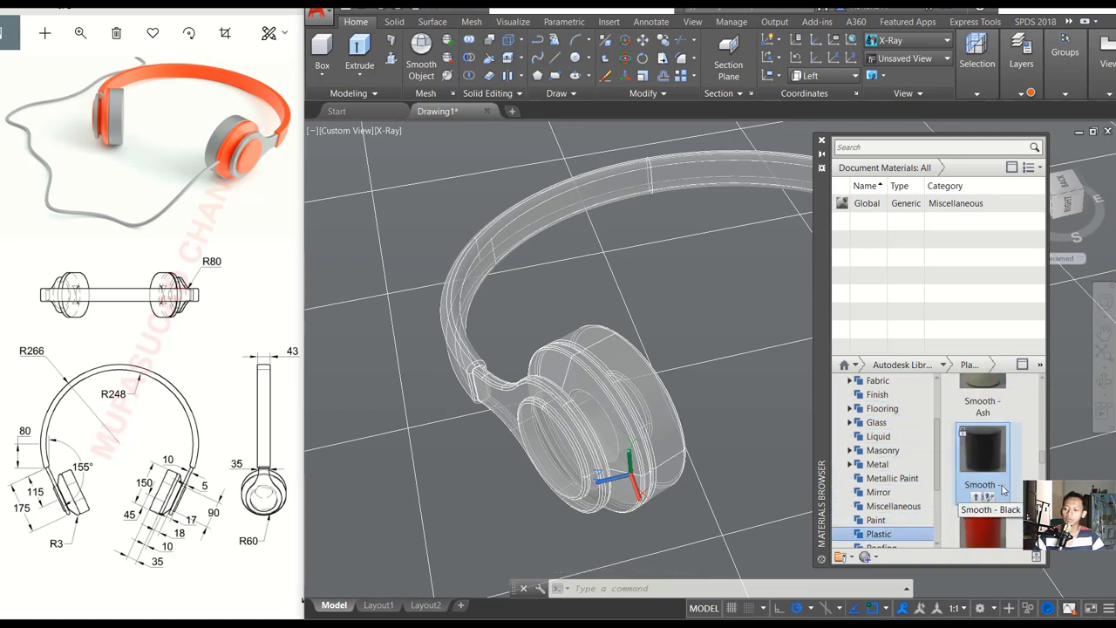
scroll(1003, 490, "down", 2)
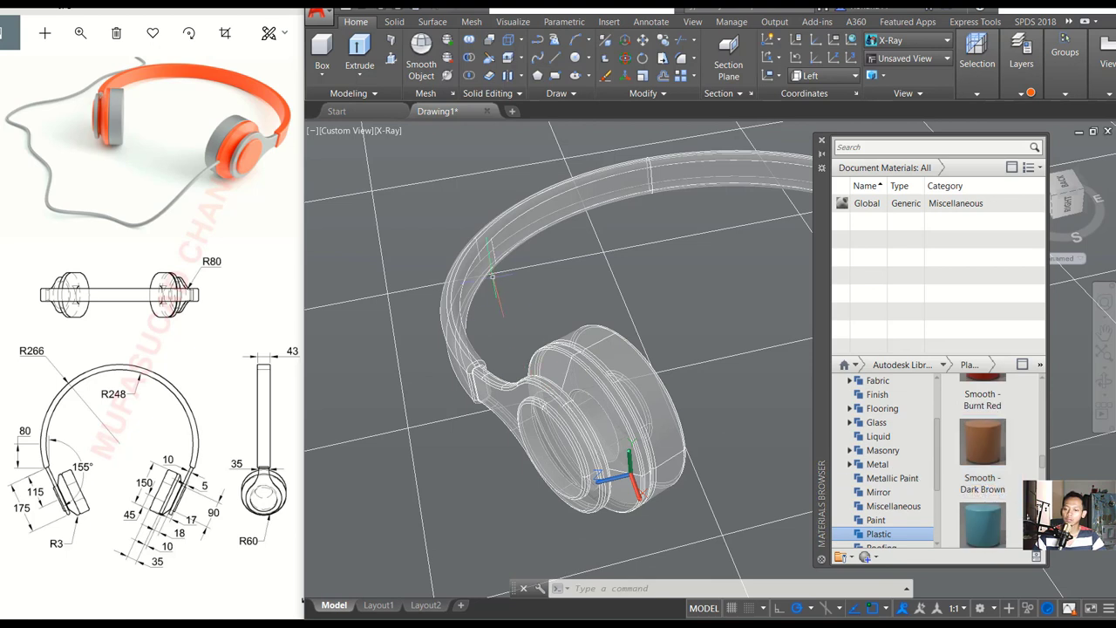
Assign Smooth - Red plastic to the headband and the near ear cushion
left_click(498, 227)
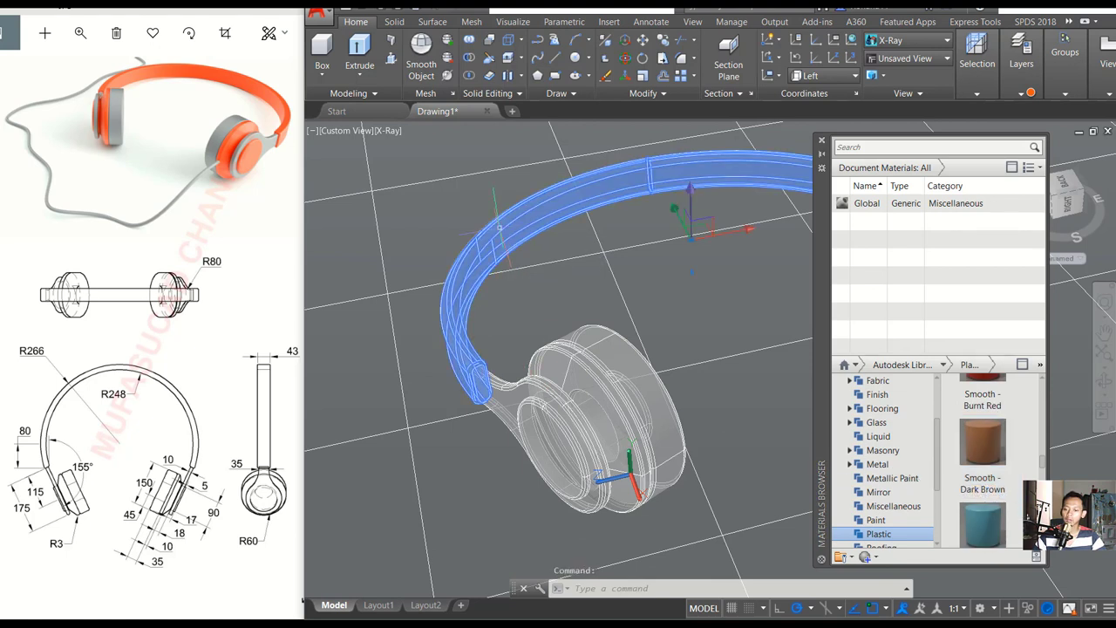
left_click(553, 435)
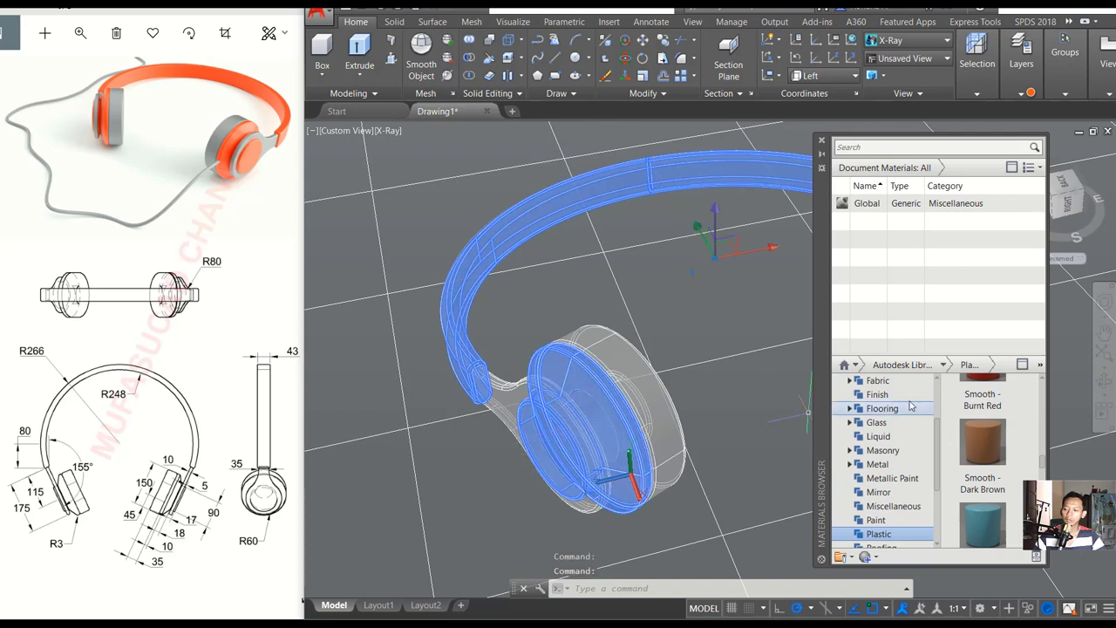
scroll(994, 449, "down", 2)
scroll(993, 450, "down", 1)
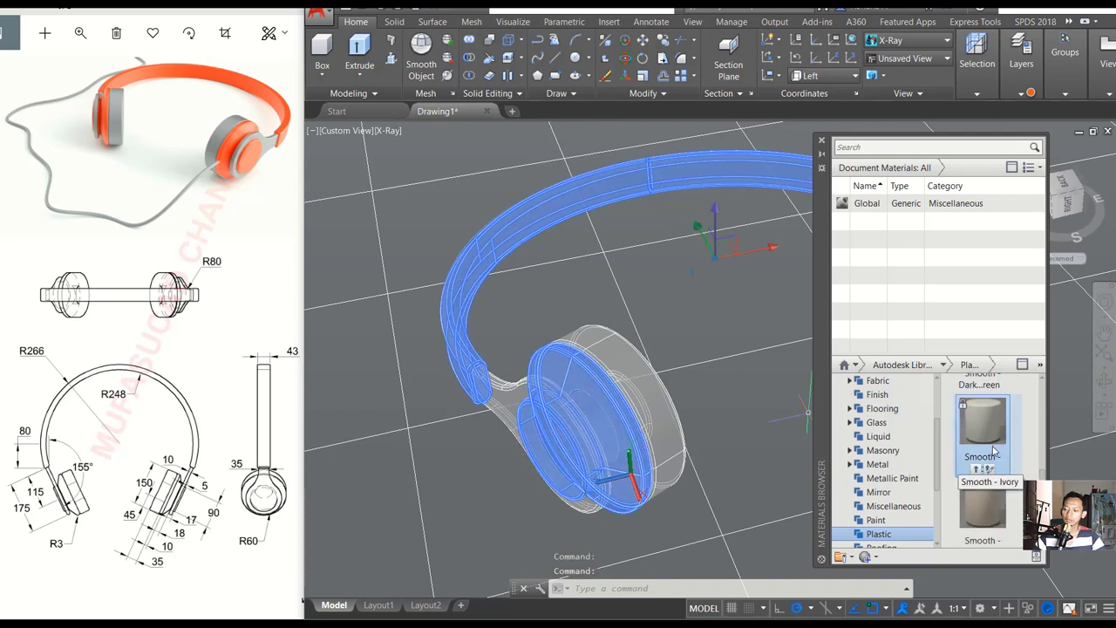
scroll(994, 450, "down", 1)
scroll(995, 450, "down", 1)
scroll(997, 449, "down", 1)
scroll(997, 449, "down", 1)
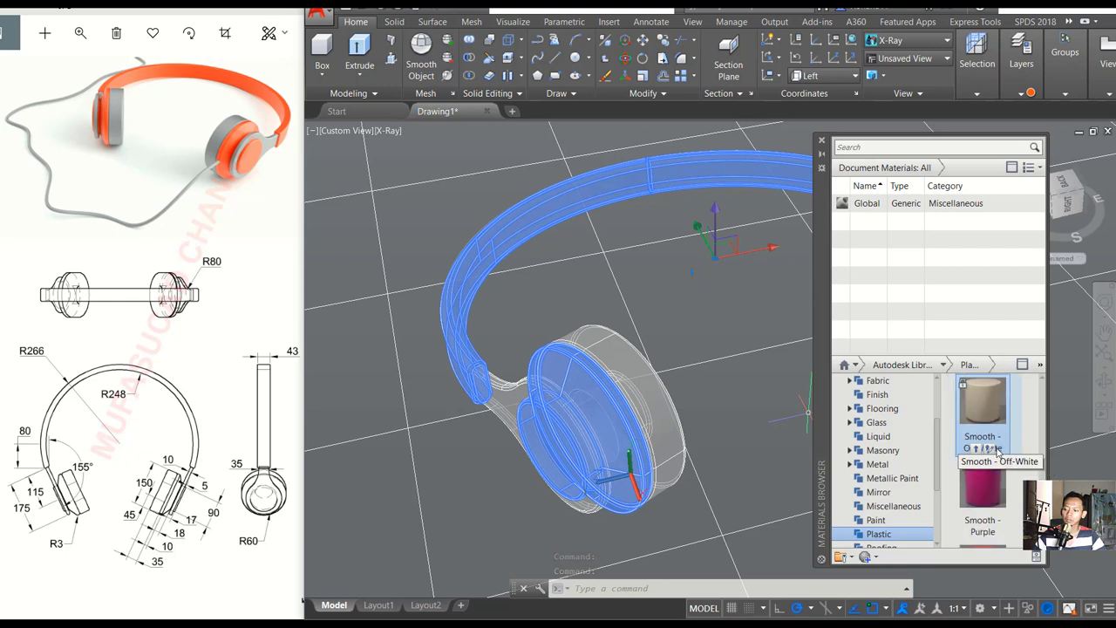
scroll(997, 449, "down", 1)
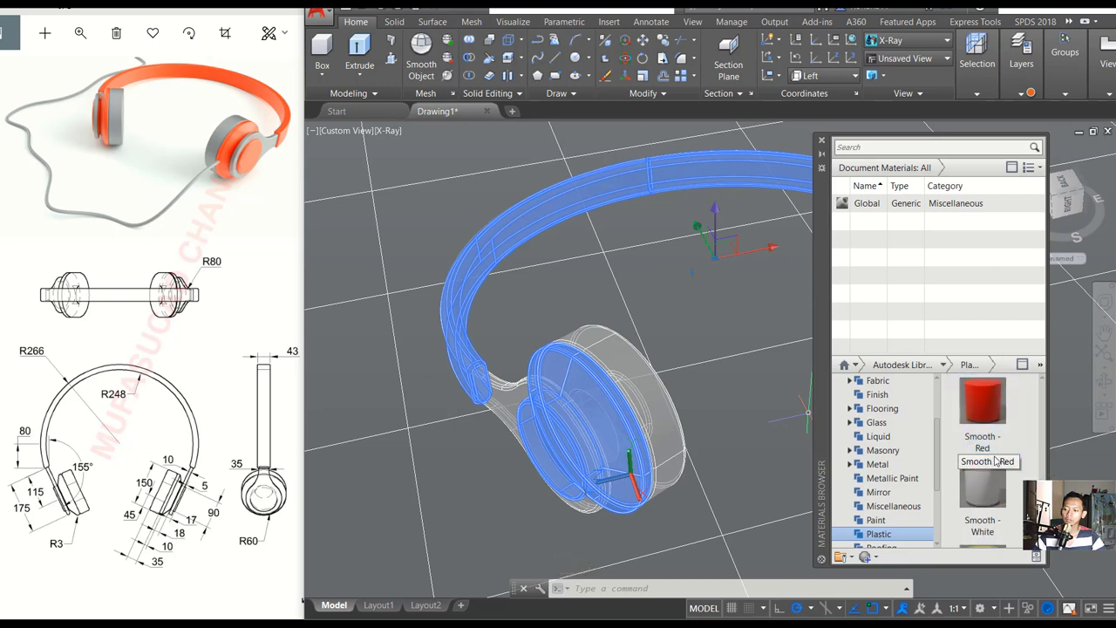
right_click(984, 404)
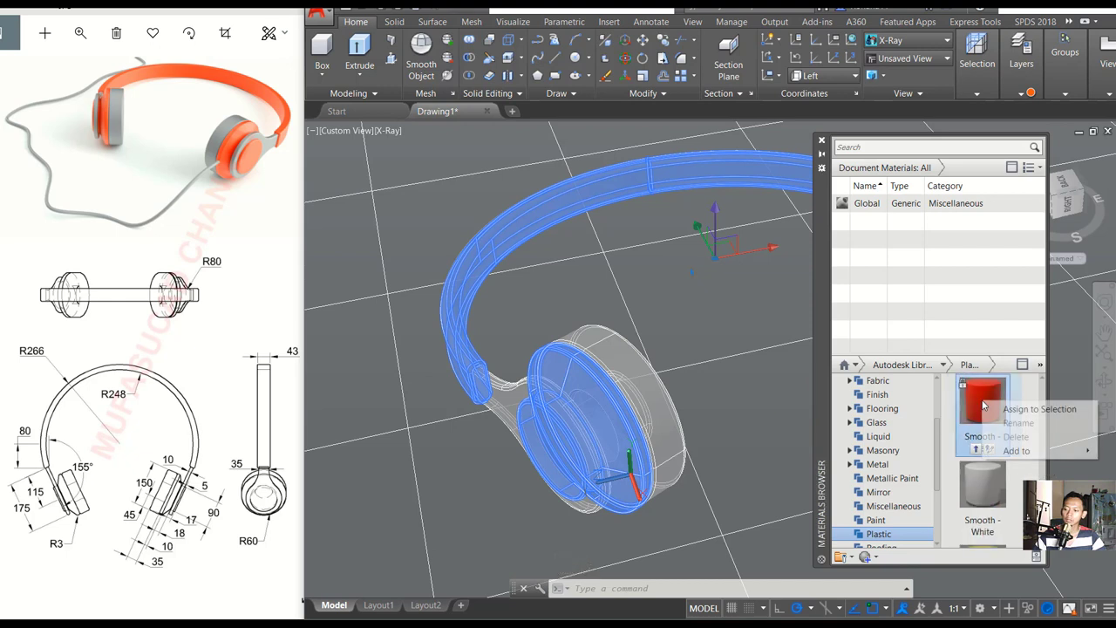
left_click(1038, 409)
scroll(984, 436, "down", 1)
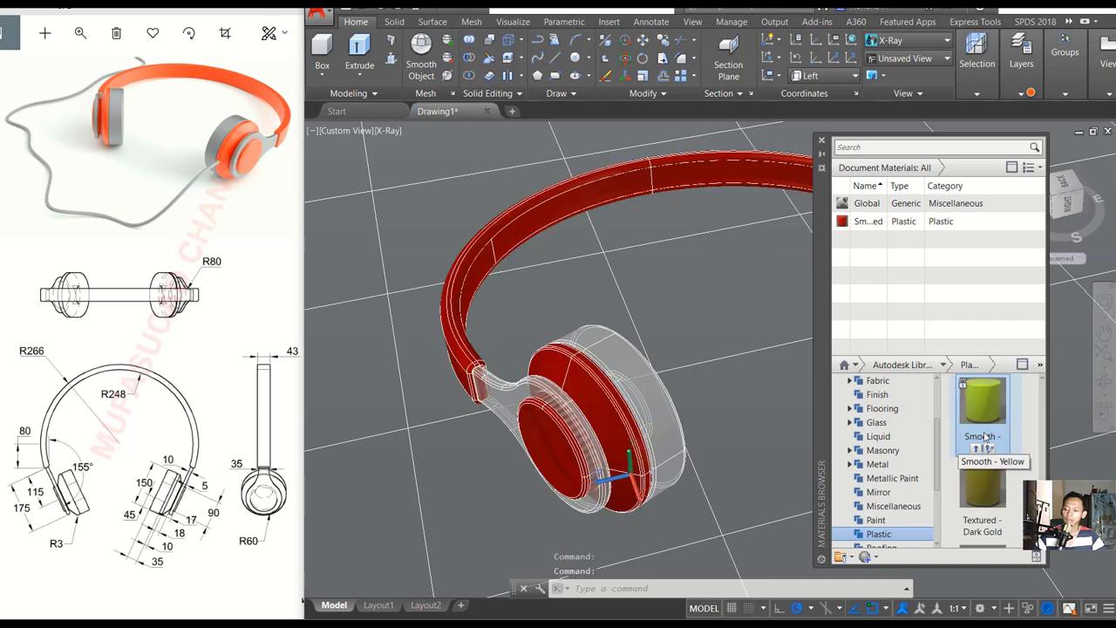
scroll(986, 436, "down", 1)
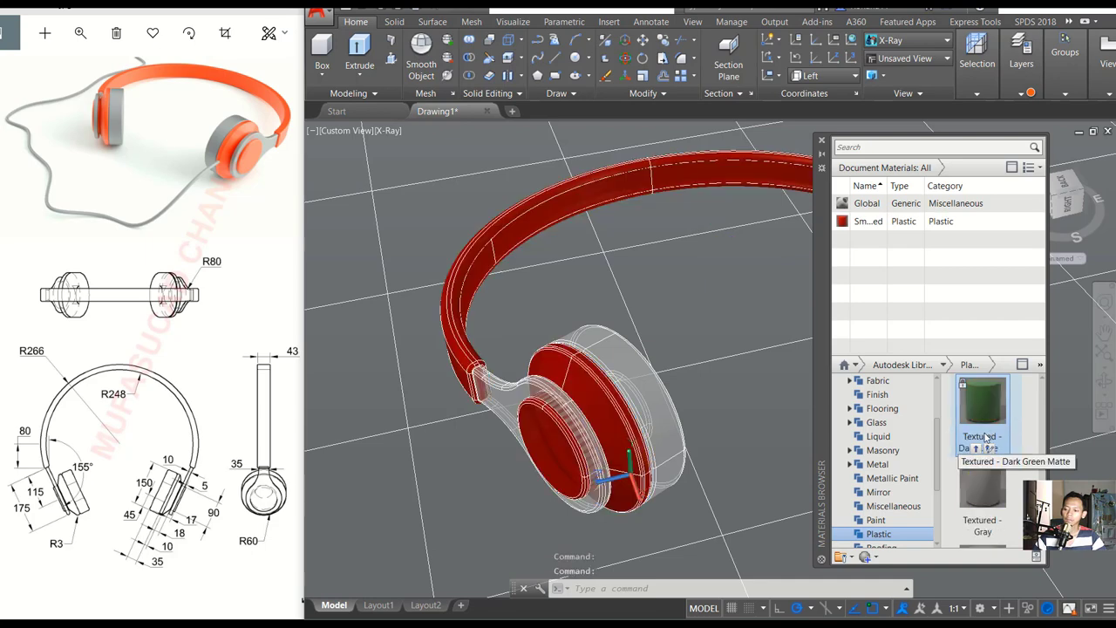
Assign Smooth - Dark Gray plastic to the near earcup shell and its bracket
left_click(645, 379)
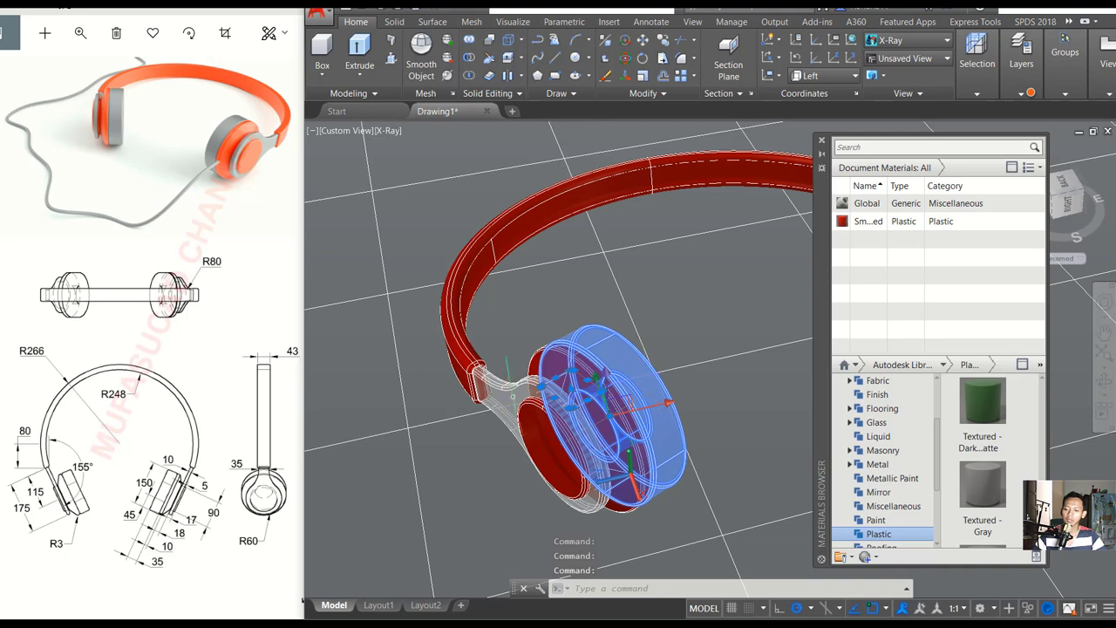
left_click(496, 378)
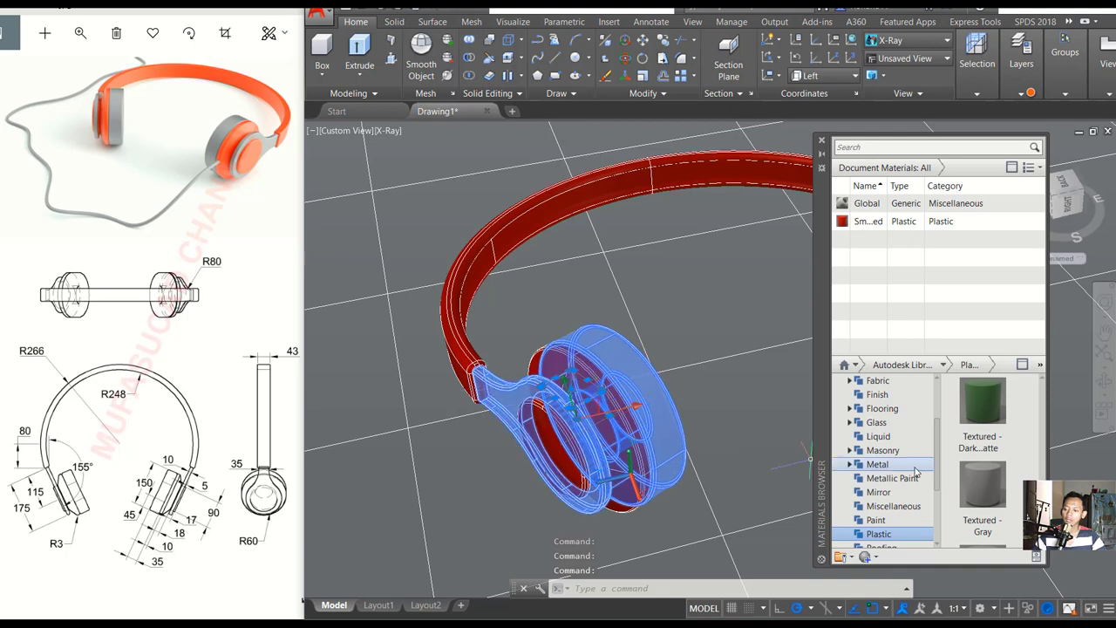
scroll(997, 516, "down", 1)
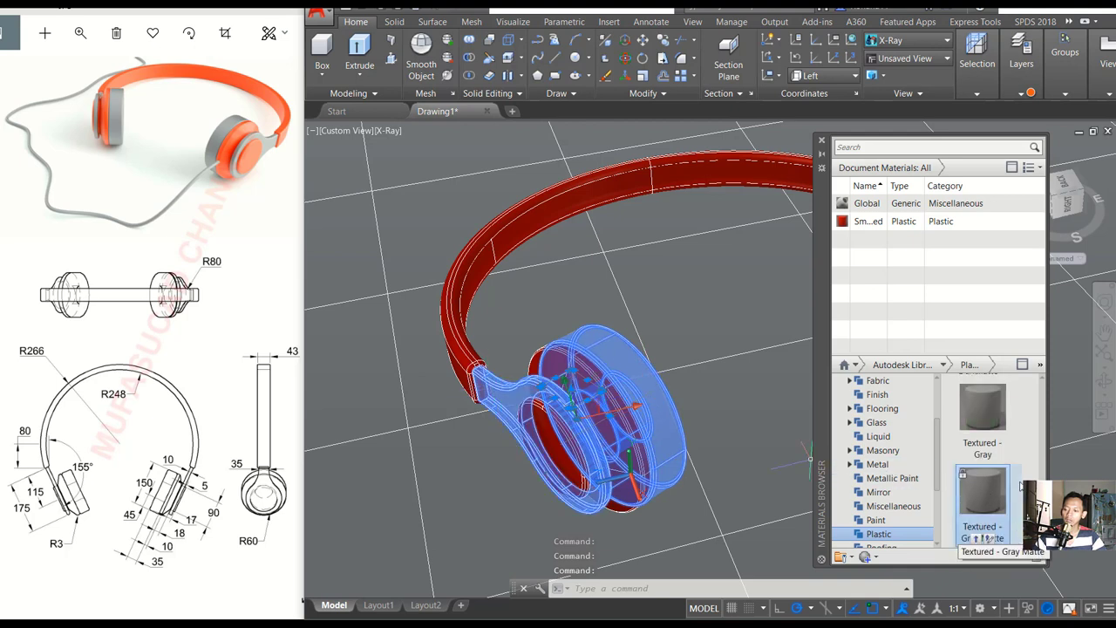
scroll(1016, 487, "down", 1)
scroll(1016, 487, "down", 1)
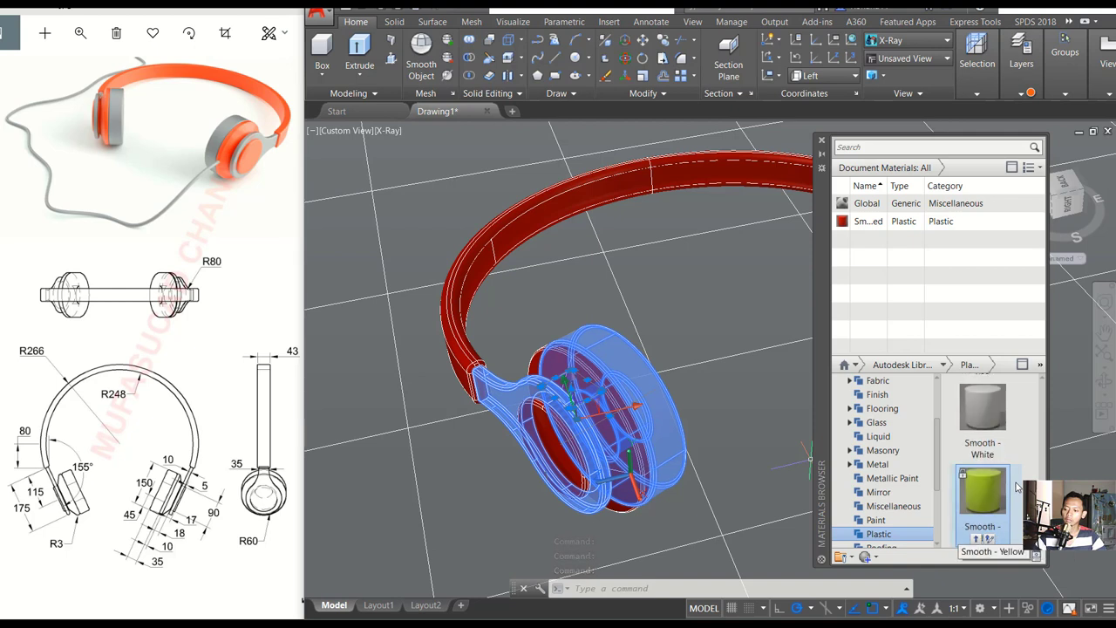
scroll(1016, 486, "down", 1)
scroll(1016, 486, "down", 1)
scroll(1016, 486, "down", 1)
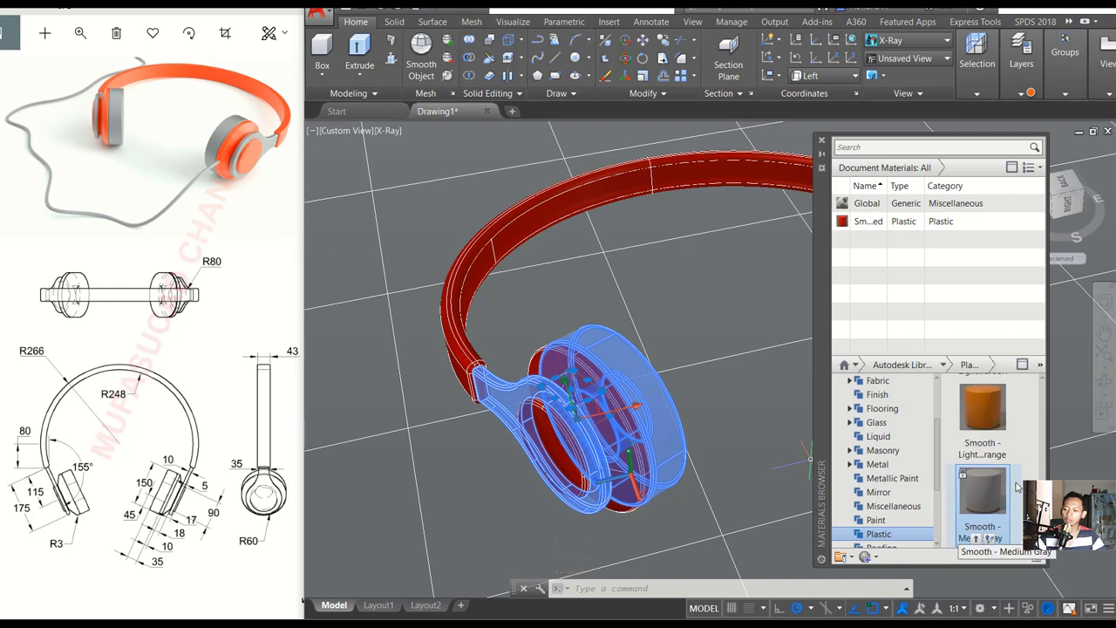
scroll(1016, 487, "down", 1)
scroll(1016, 486, "down", 1)
scroll(989, 464, "down", 1)
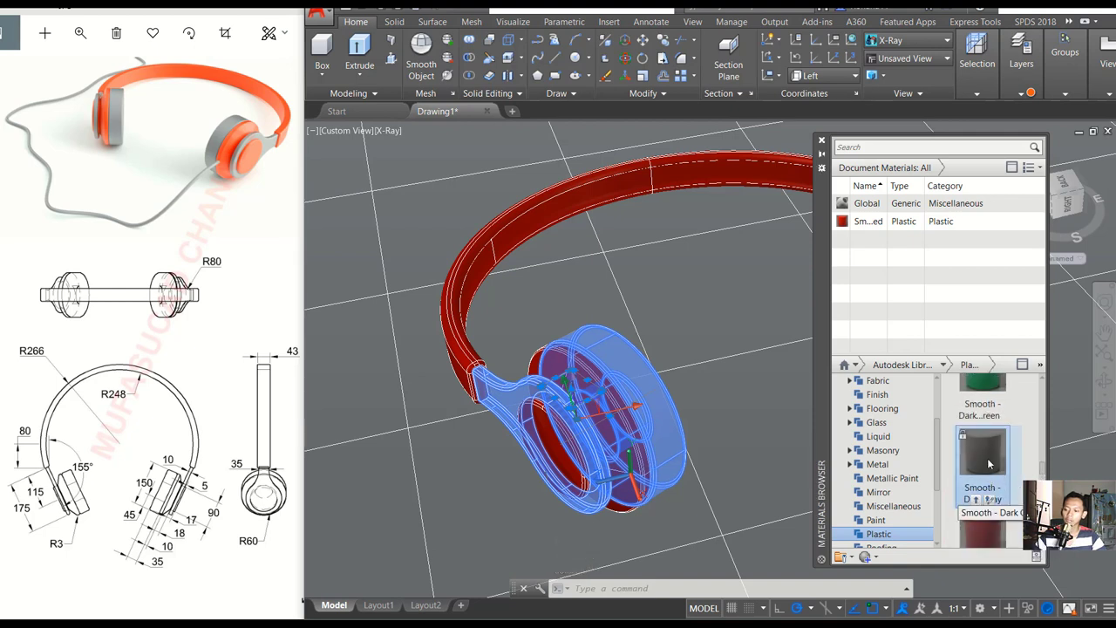
right_click(992, 455)
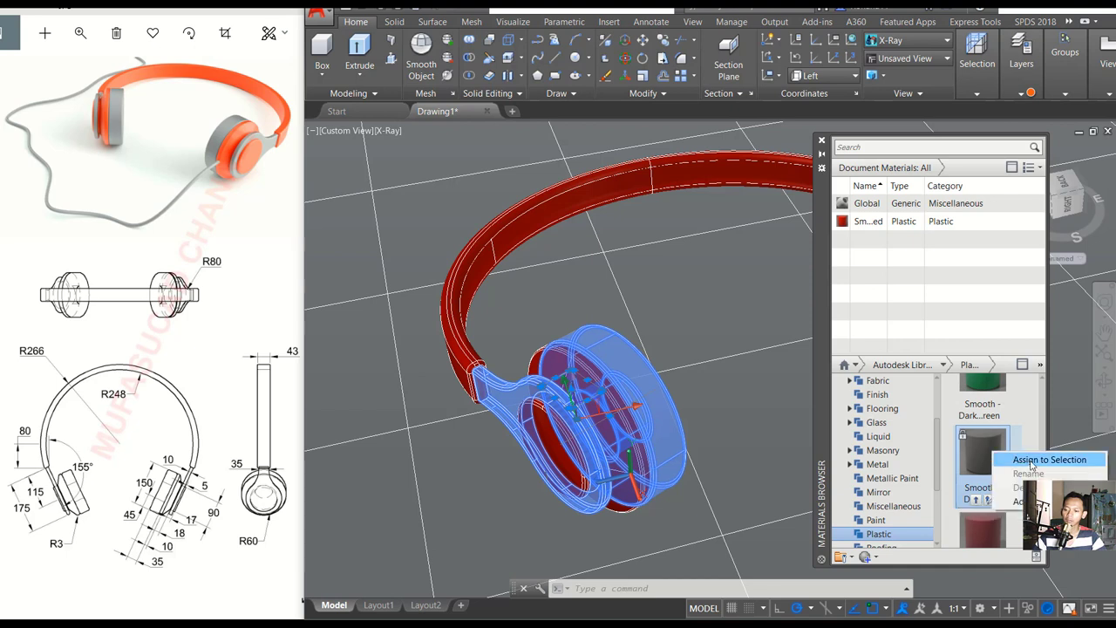
left_click(1031, 461)
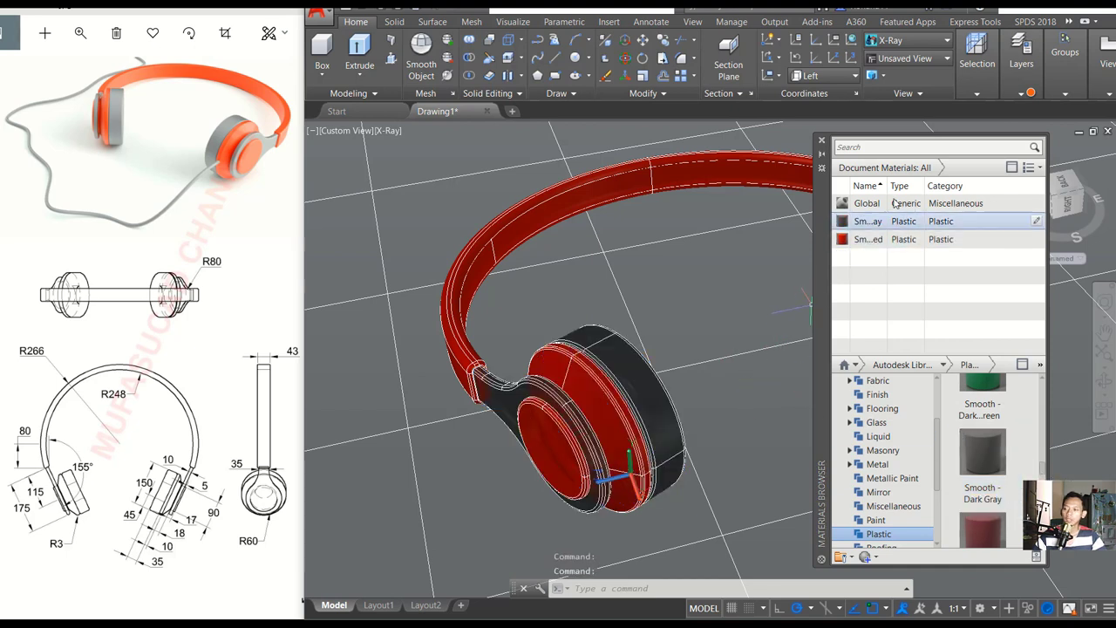
left_click(822, 143)
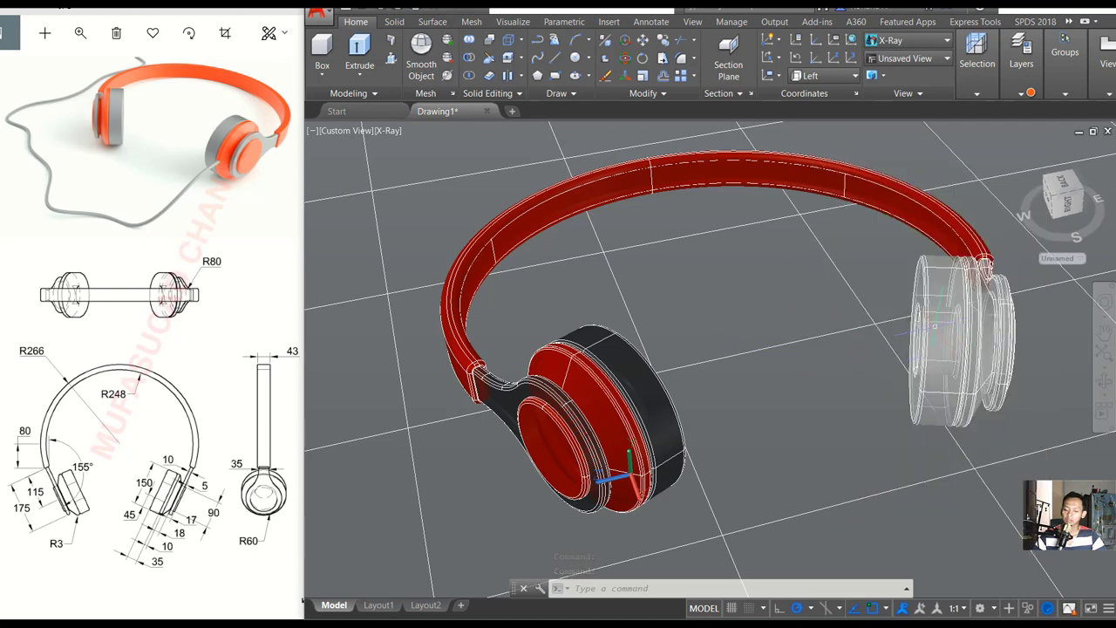
Reopen the Materials Browser and assign Smooth - Red to the right ear cup's inner part
type("rmat")
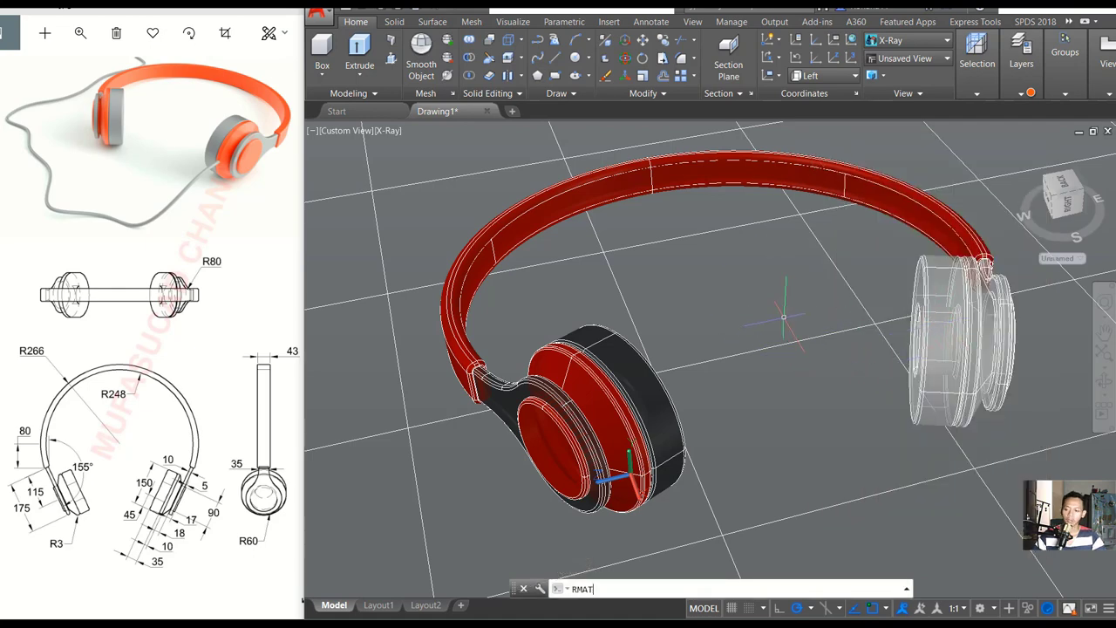
key("Return")
left_click_drag(822, 489, 555, 496)
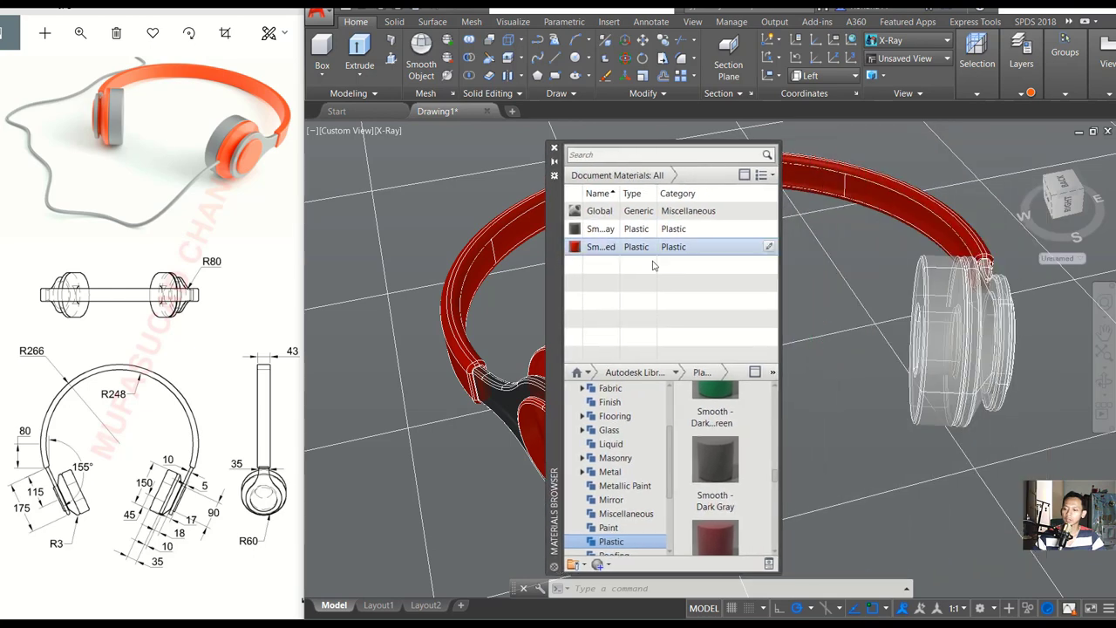
left_click(1011, 307)
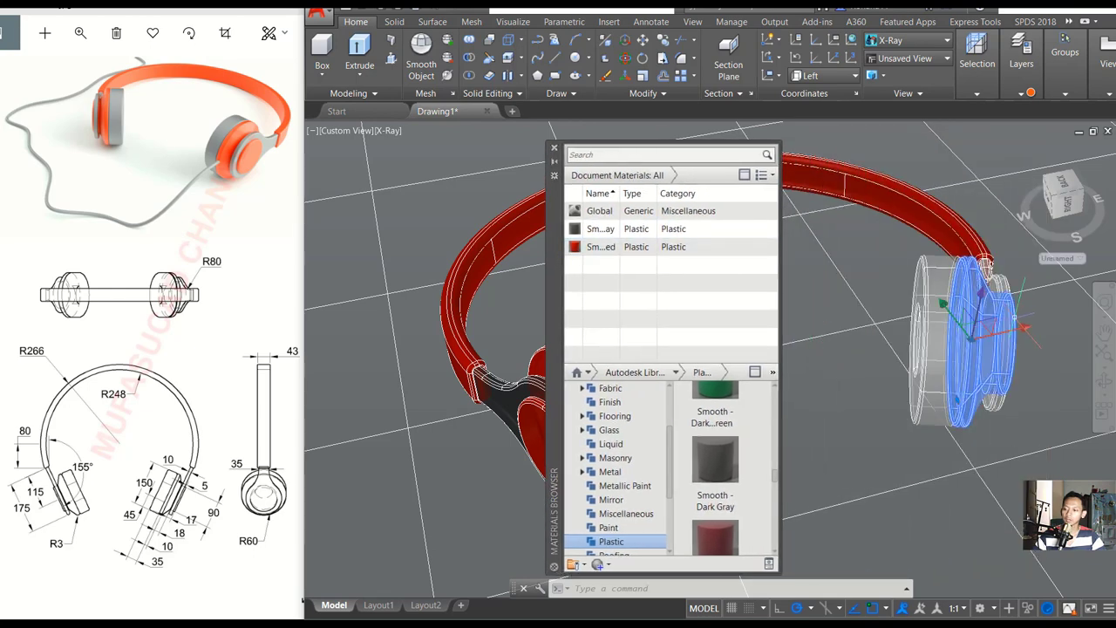
right_click(608, 247)
left_click(637, 255)
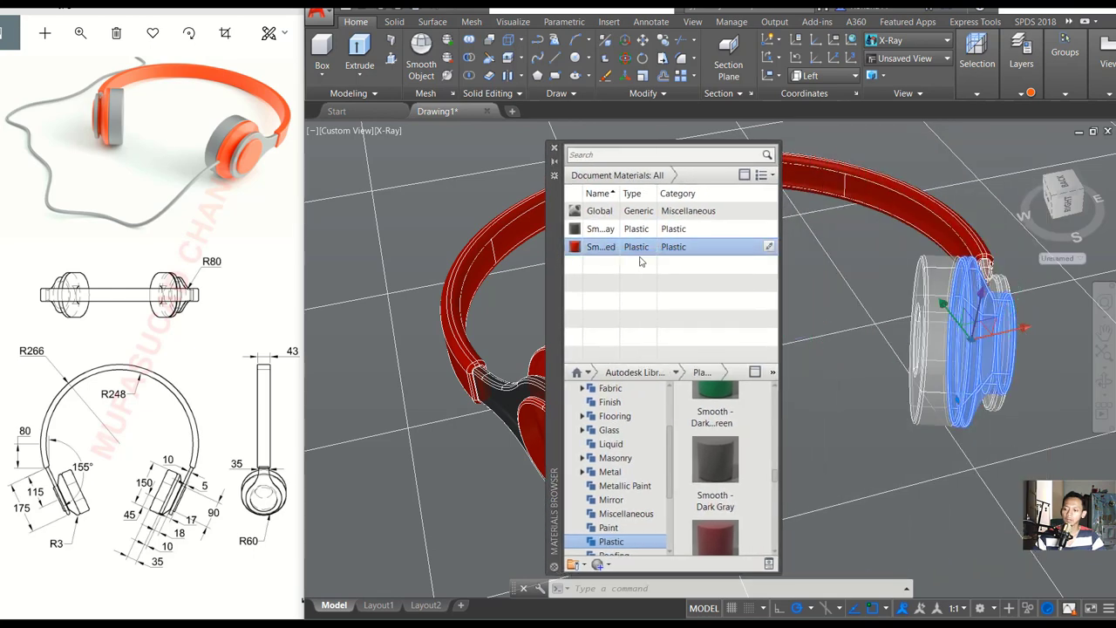
Give the right ear cup's shell and inner part Smooth - Dark Gray, then edit Smooth - Red
left_click(929, 268)
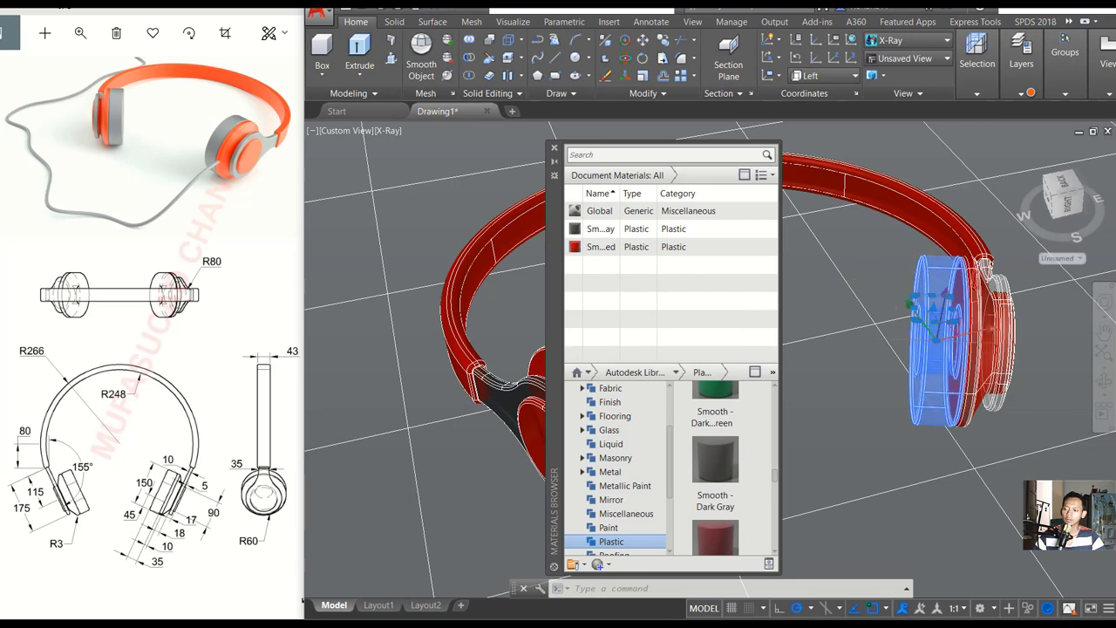
left_click(1009, 273)
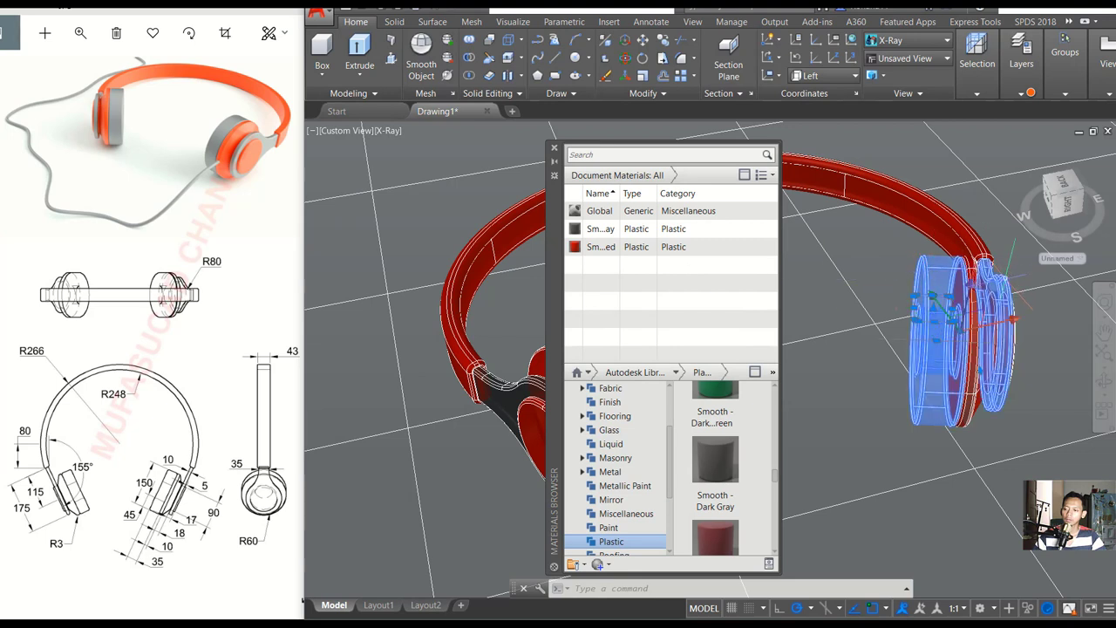
right_click(602, 230)
left_click(626, 235)
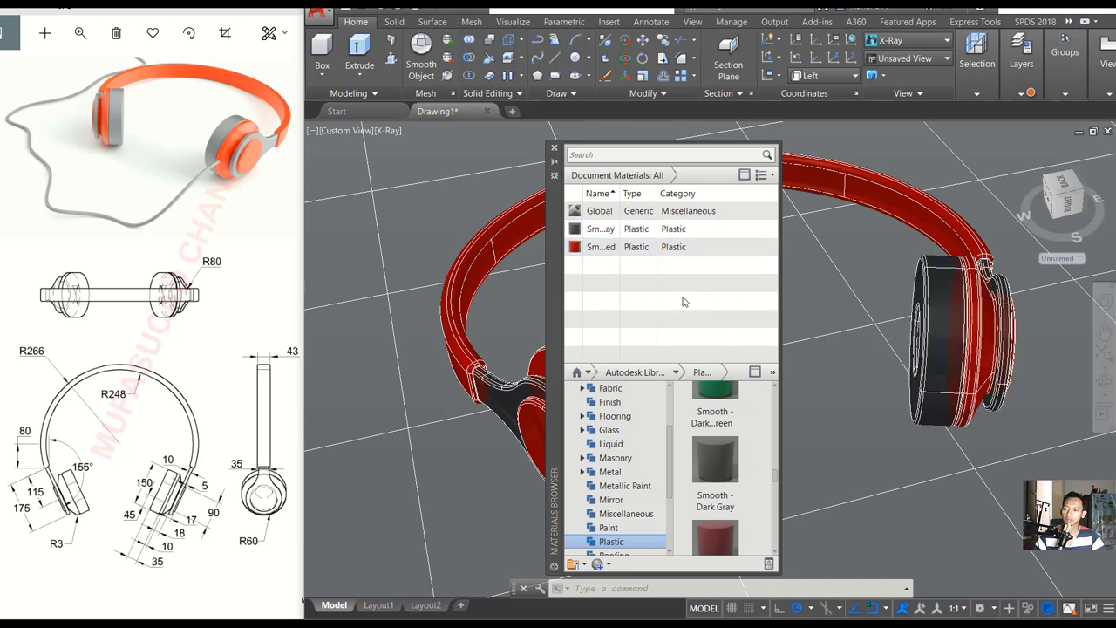
double_click(602, 248)
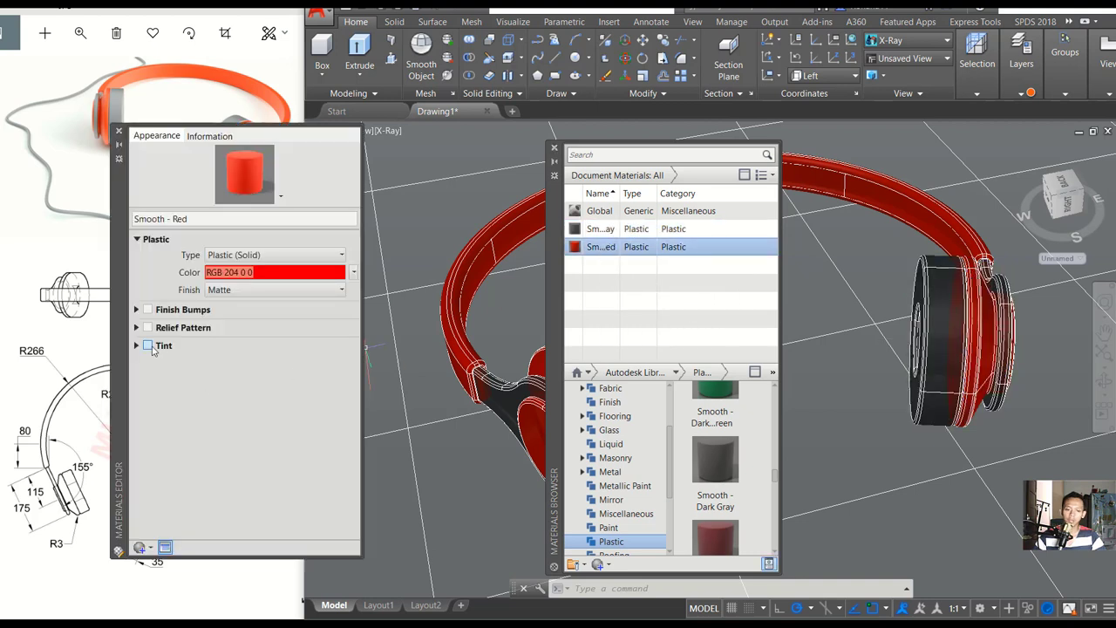
Enable a pale red tint (RGB 255 235 235, HSL 360/100/96) on Smooth - Red
left_click(149, 345)
left_click(247, 361)
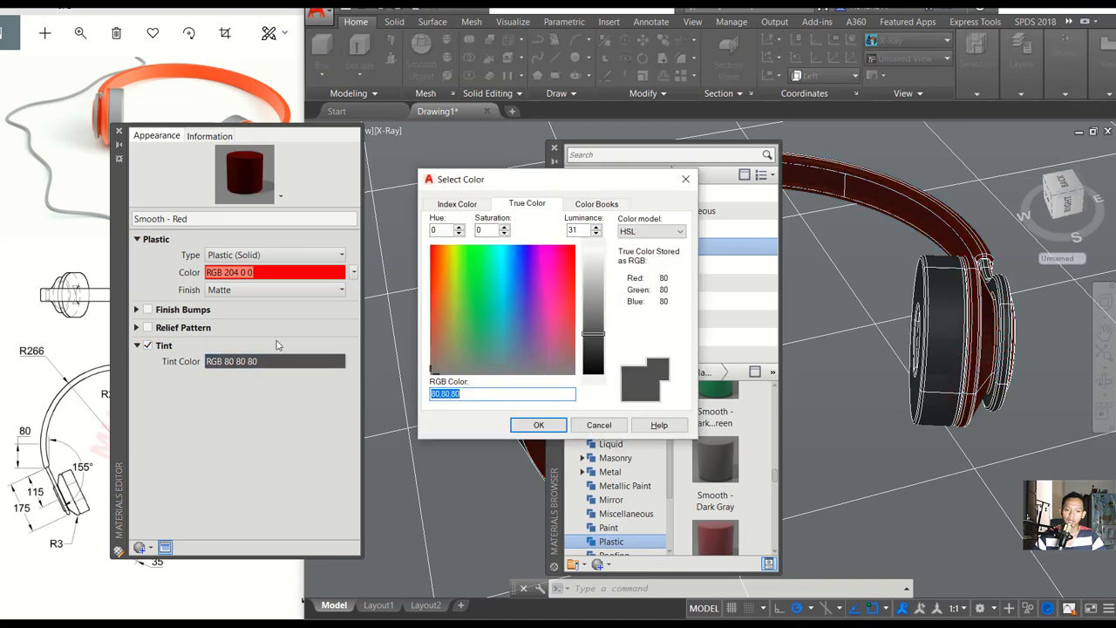
left_click_drag(552, 281, 575, 246)
left_click_drag(593, 333, 596, 257)
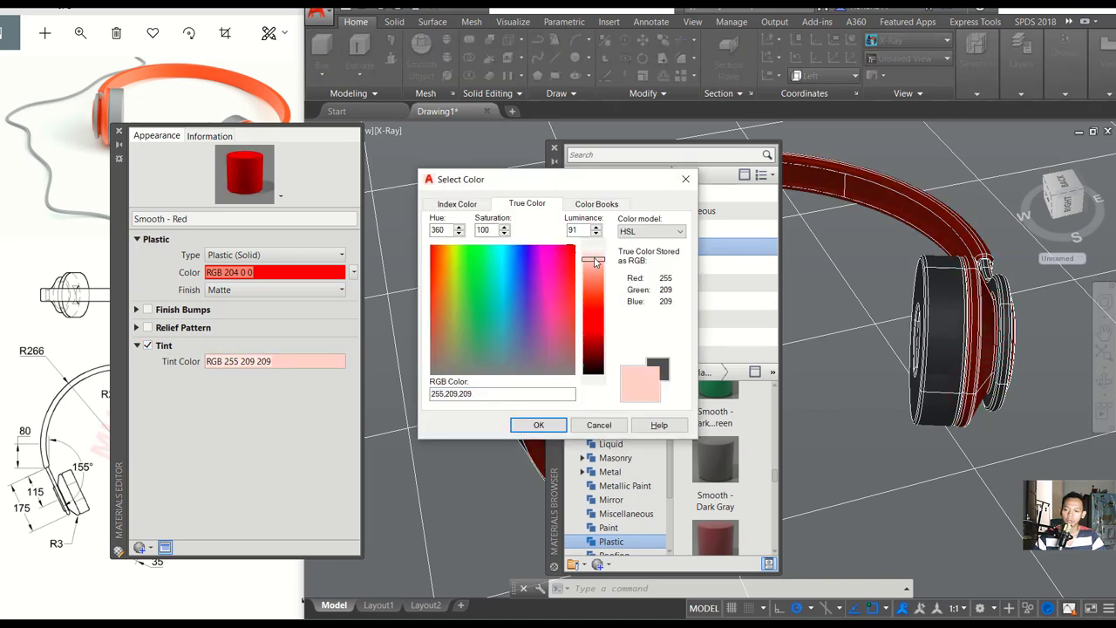
left_click(534, 425)
left_click(119, 132)
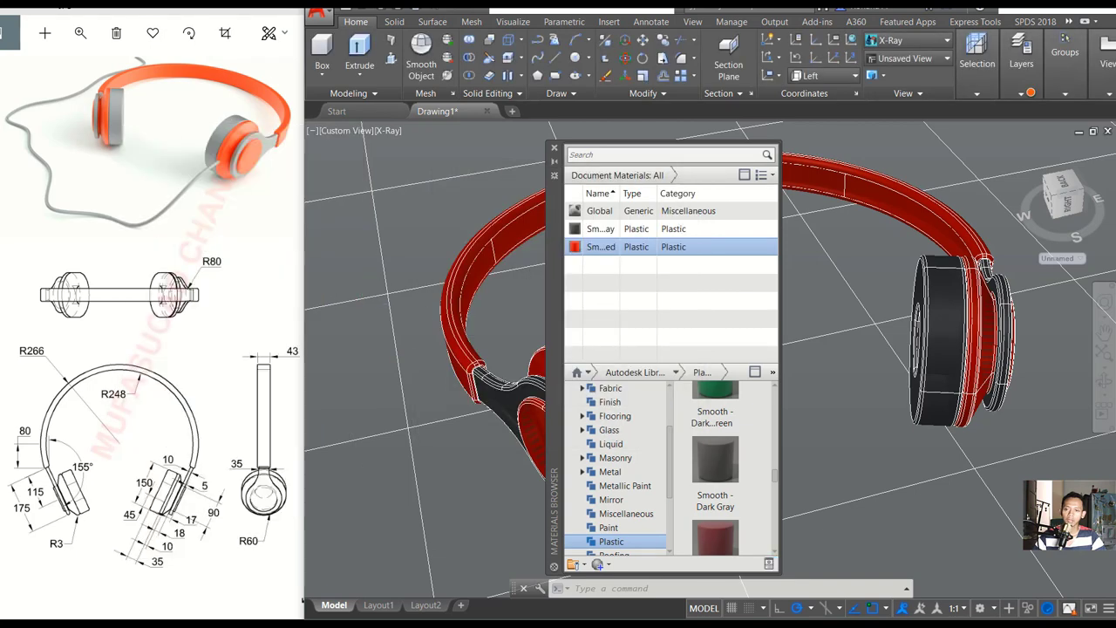
Close the Materials Browser and turn on Full Shadows from the Visualize tab
left_click(554, 151)
scroll(776, 324, "down", 2)
scroll(779, 326, "up", 2)
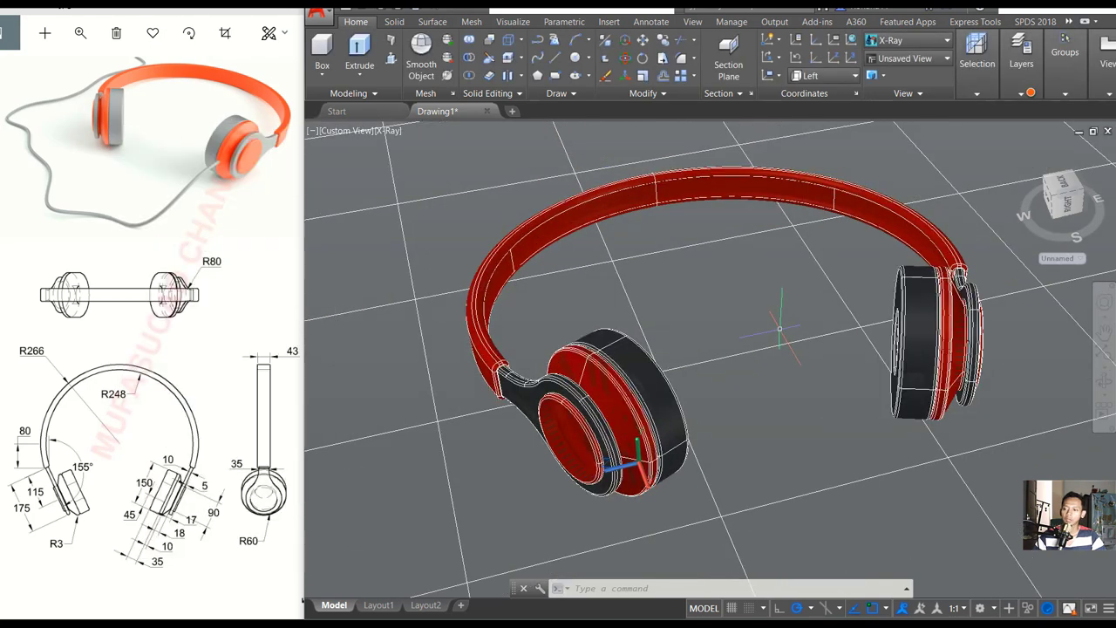
scroll(782, 328, "up", 3)
scroll(781, 327, "down", 2)
middle_click_drag(785, 329, 797, 330, "shift")
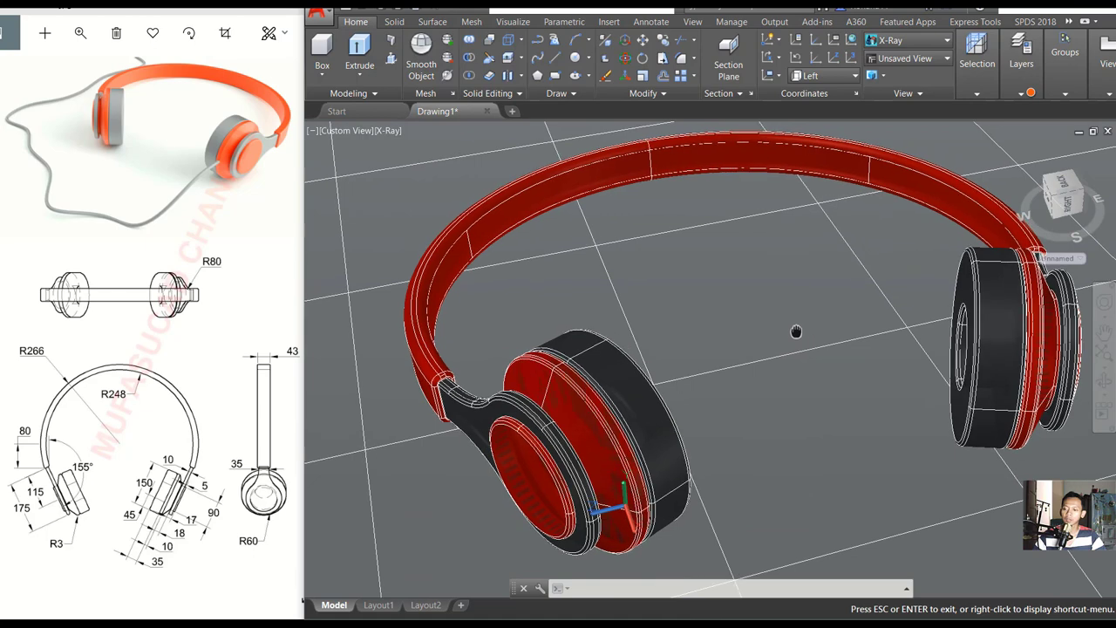
left_click(531, 27)
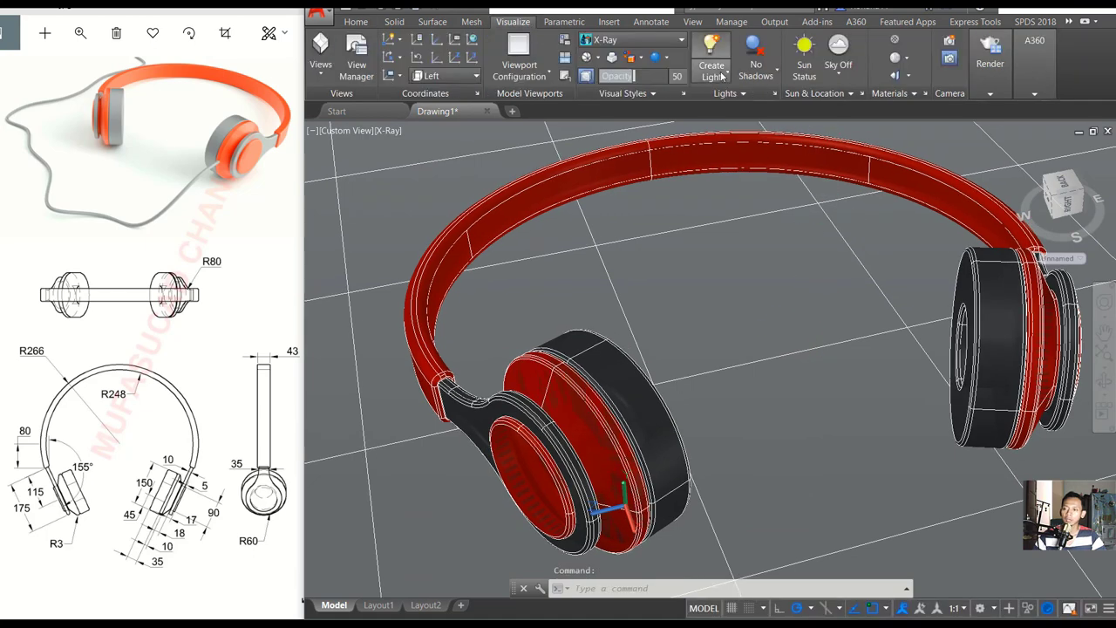
left_click(756, 63)
left_click(771, 157)
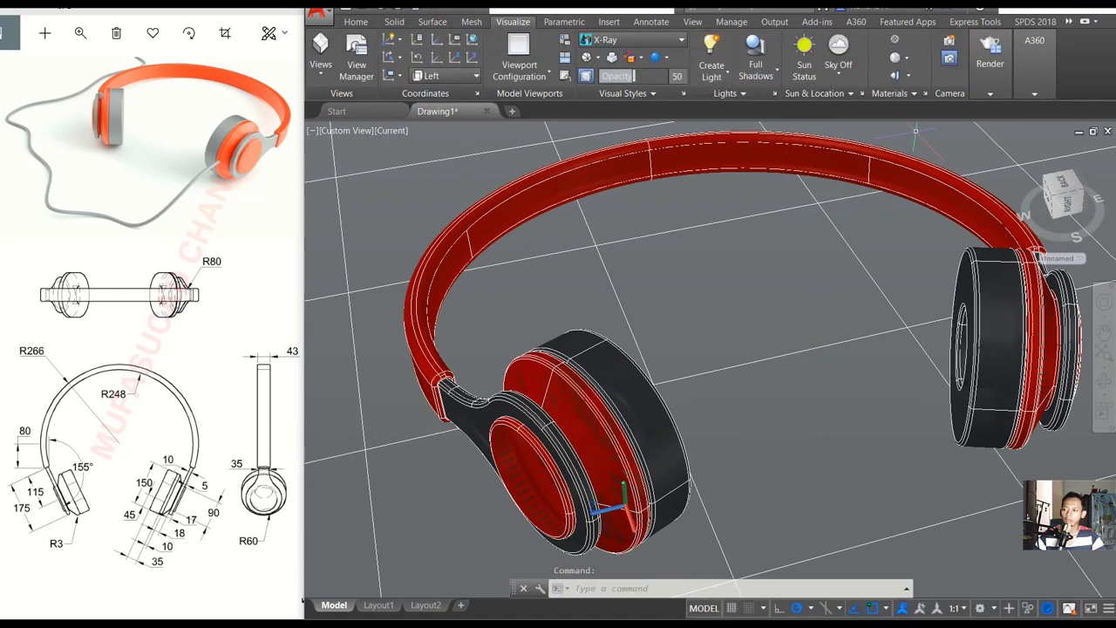
Set the render preset to High and review the render output size options
left_click(990, 93)
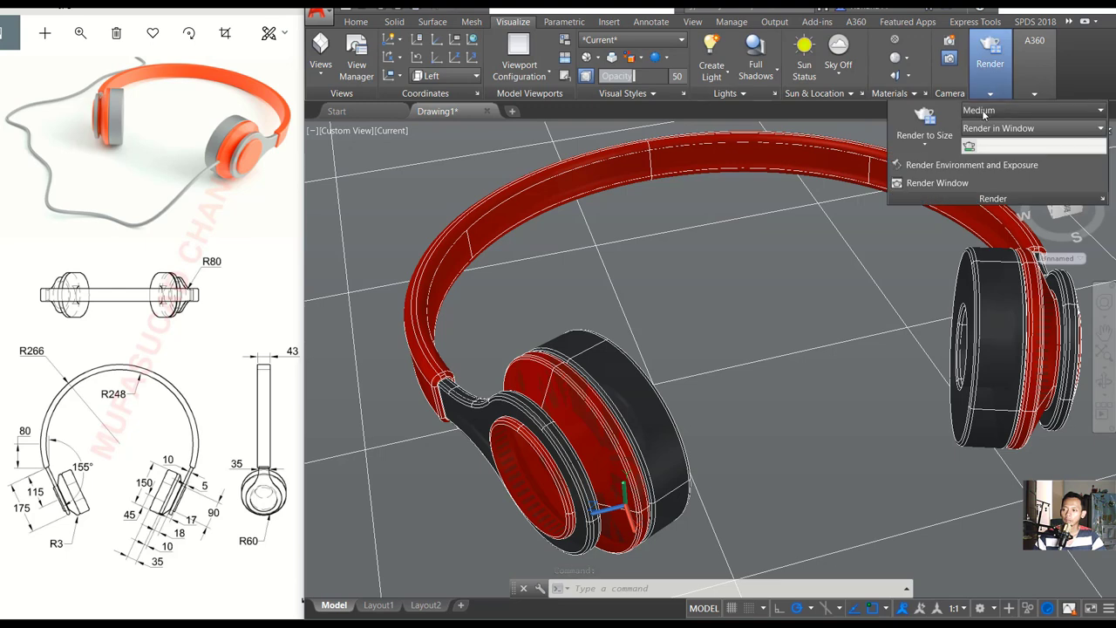
left_click(985, 110)
left_click(984, 155)
left_click(932, 147)
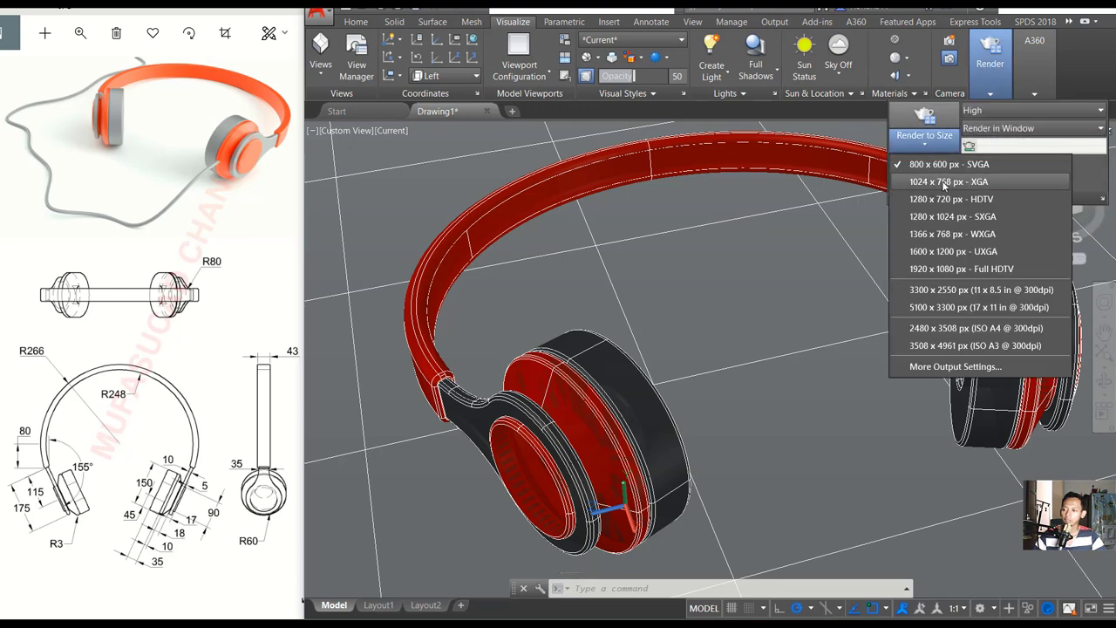
left_click(944, 182)
Turn the render environment on and switch it to a custom background
left_click(954, 166)
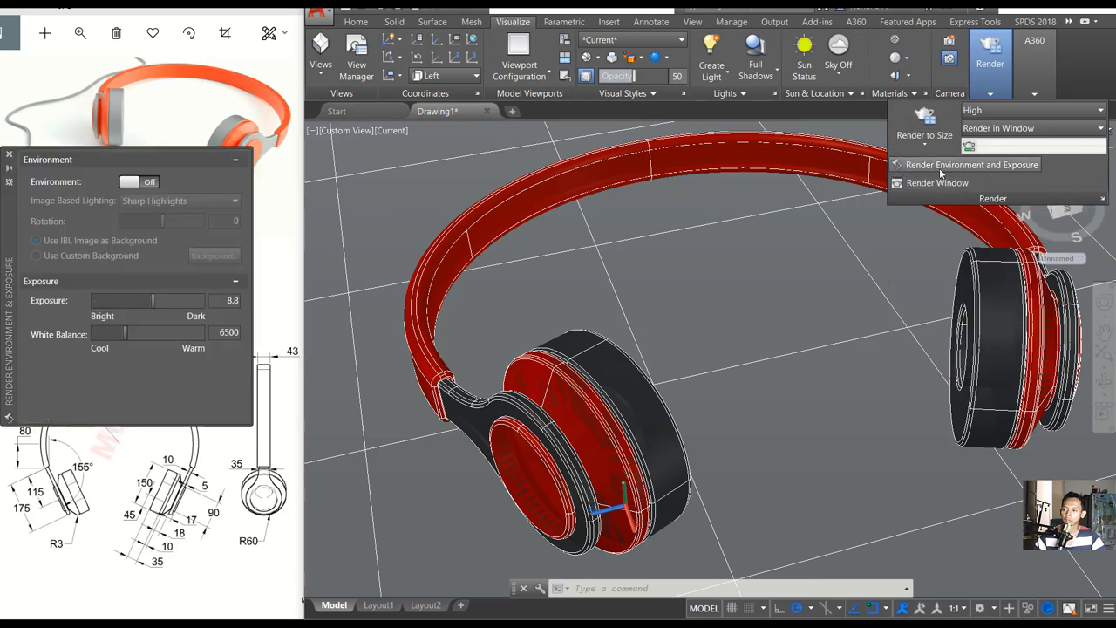
left_click(149, 183)
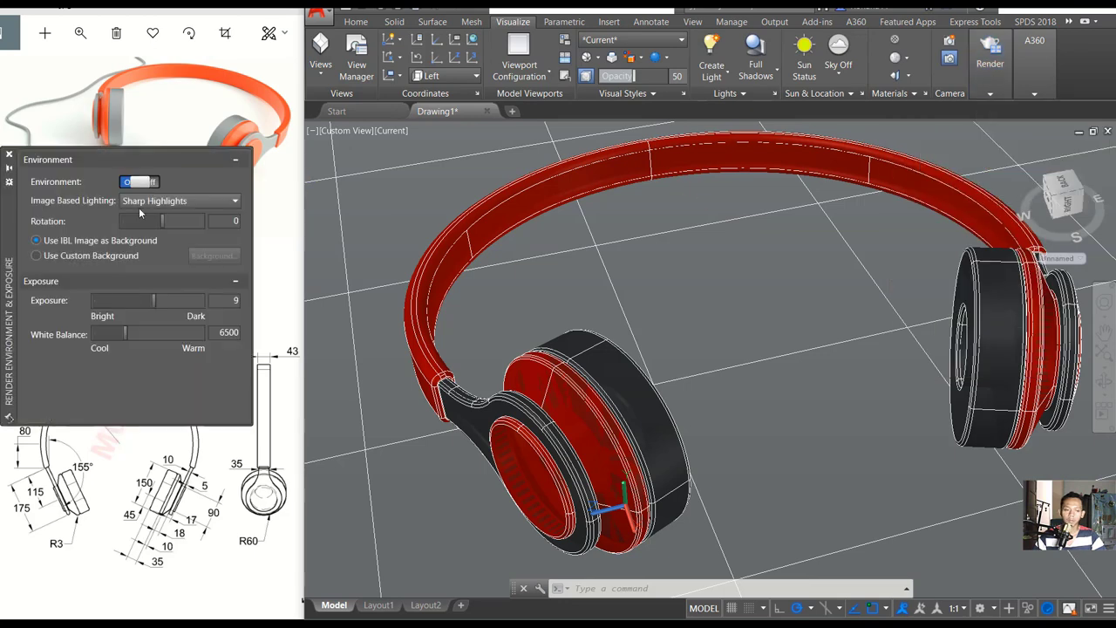
left_click(111, 257)
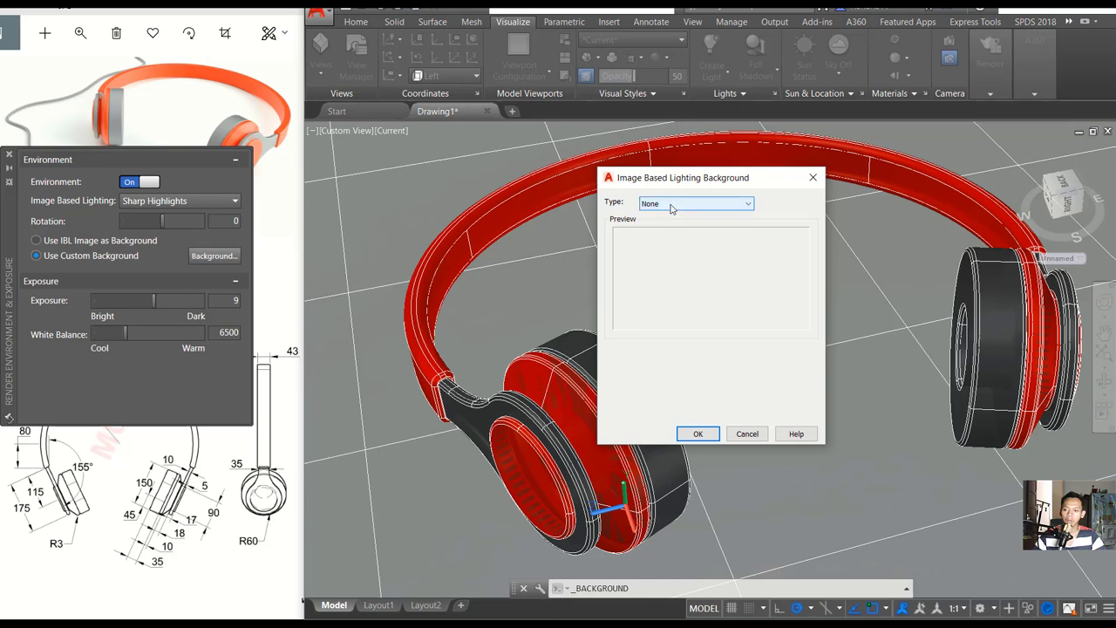
Make the background solid white (255,255,255), then close the environment palette
left_click(671, 203)
left_click(679, 231)
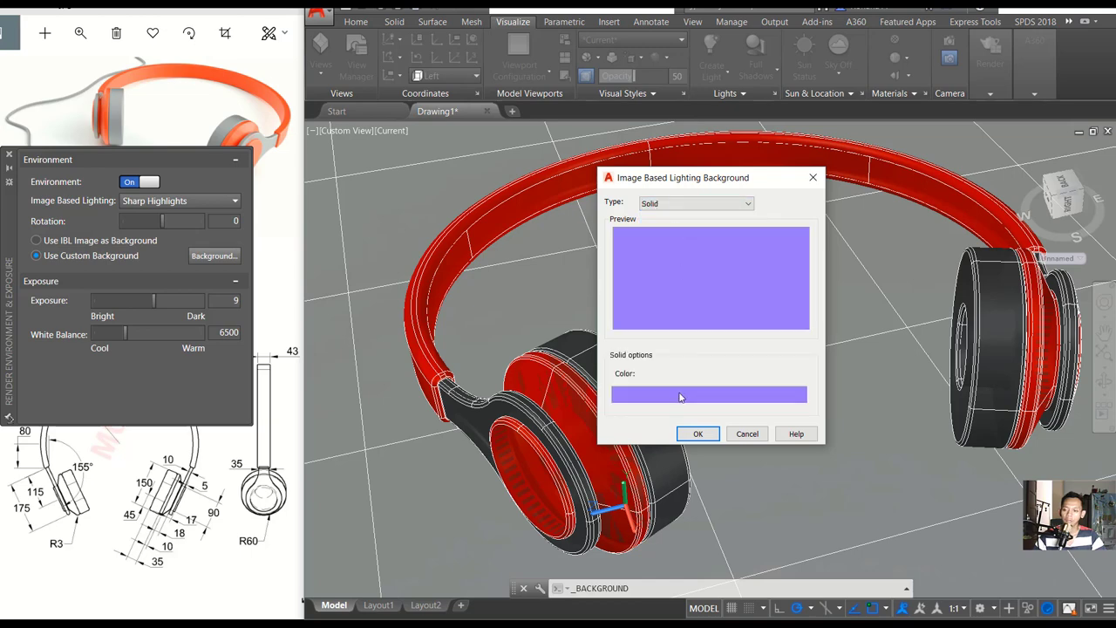
left_click(683, 394)
left_click_drag(597, 285, 593, 244)
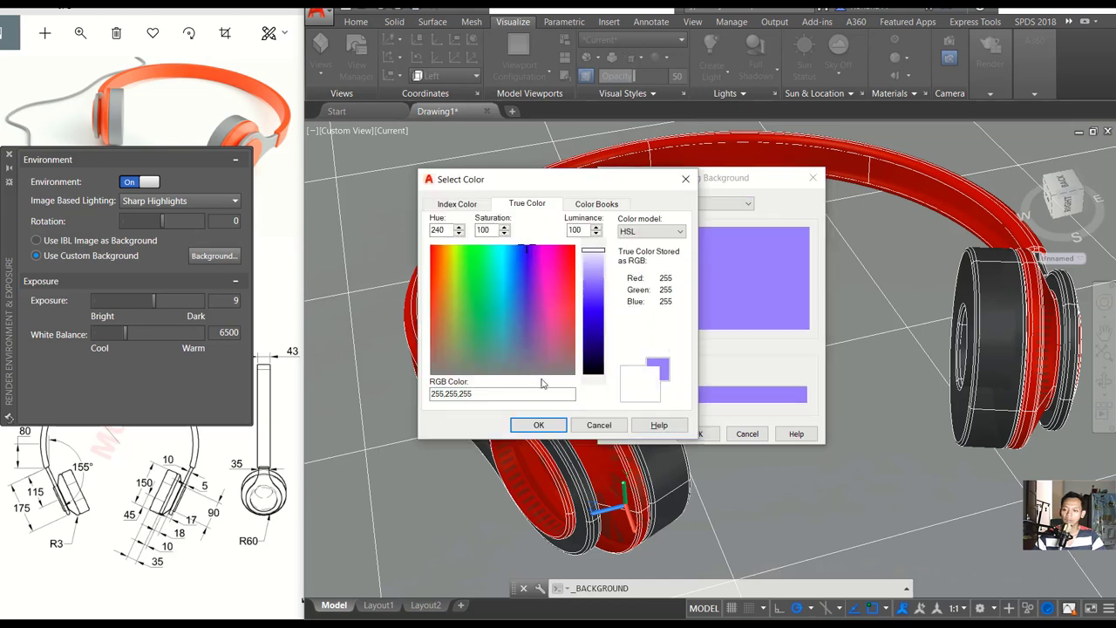
left_click(539, 425)
left_click(695, 434)
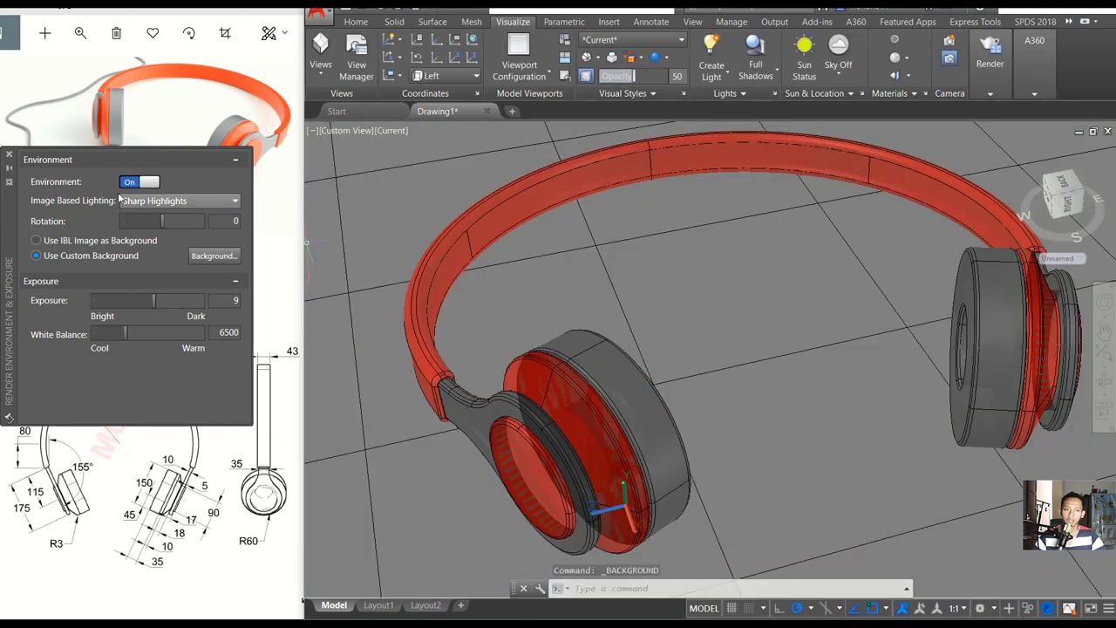
left_click(9, 154)
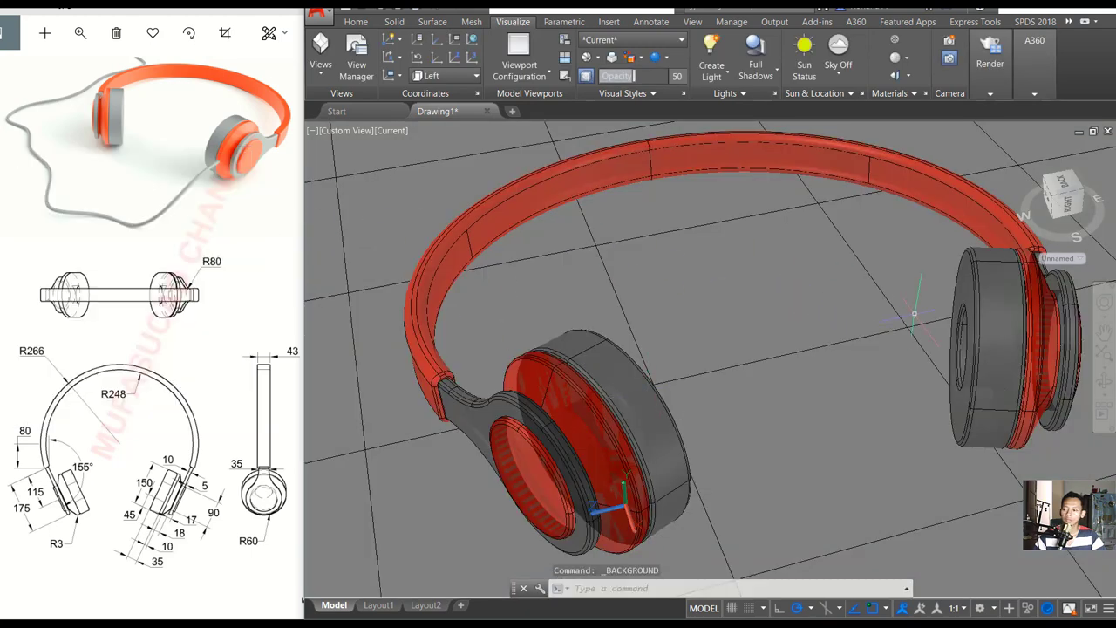
left_click(989, 88)
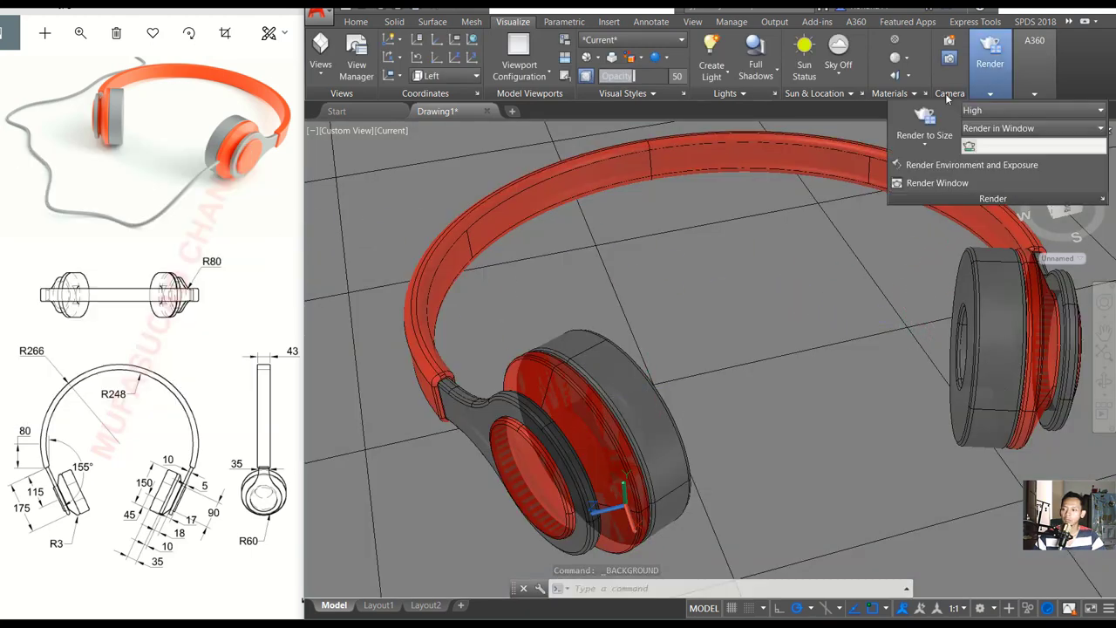